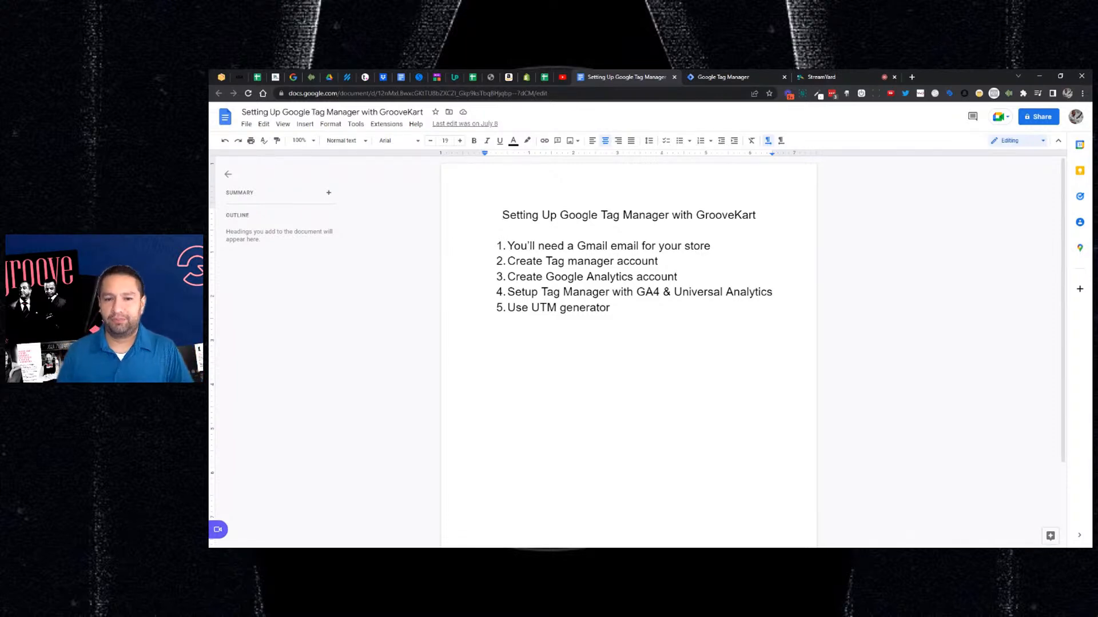
pyautogui.moveTo(507, 308); pyautogui.dragTo(606, 308)
pyautogui.click(612, 308)
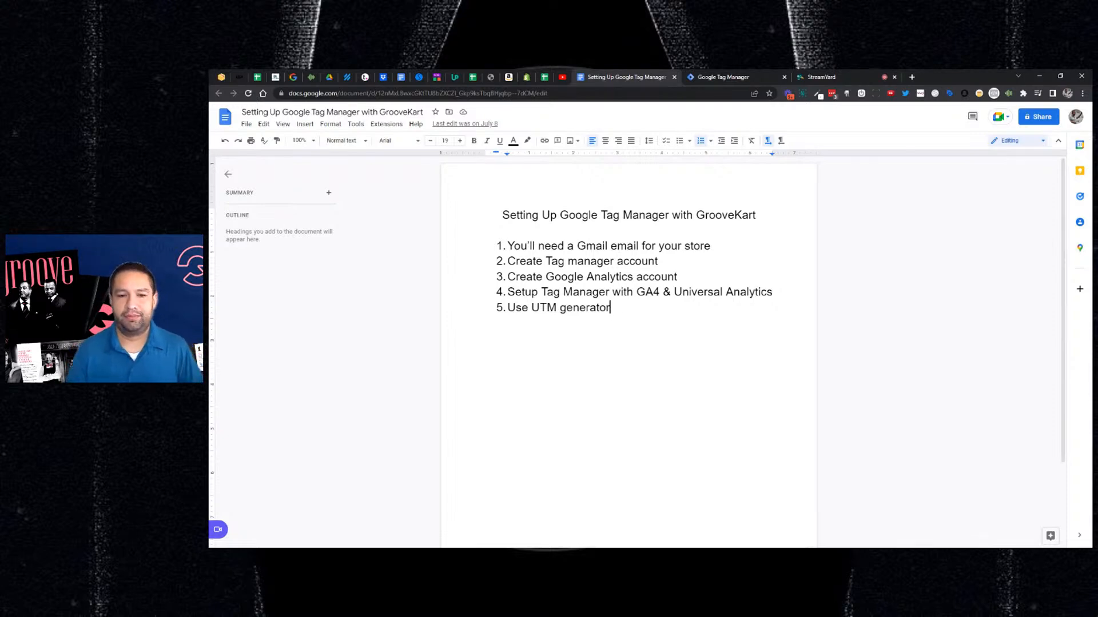
pyautogui.moveTo(531, 308); pyautogui.dragTo(616, 309)
pyautogui.click(610, 308)
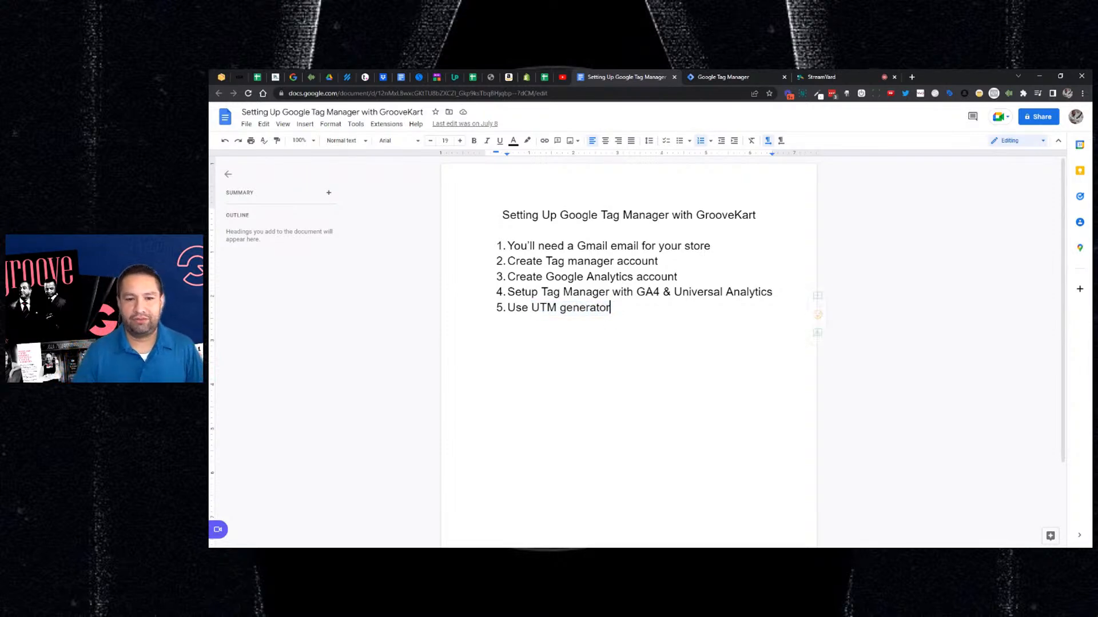
# - Open Google in a new browser tab and search for "utm"
pyautogui.click(912, 77)
pyautogui.write('goo')
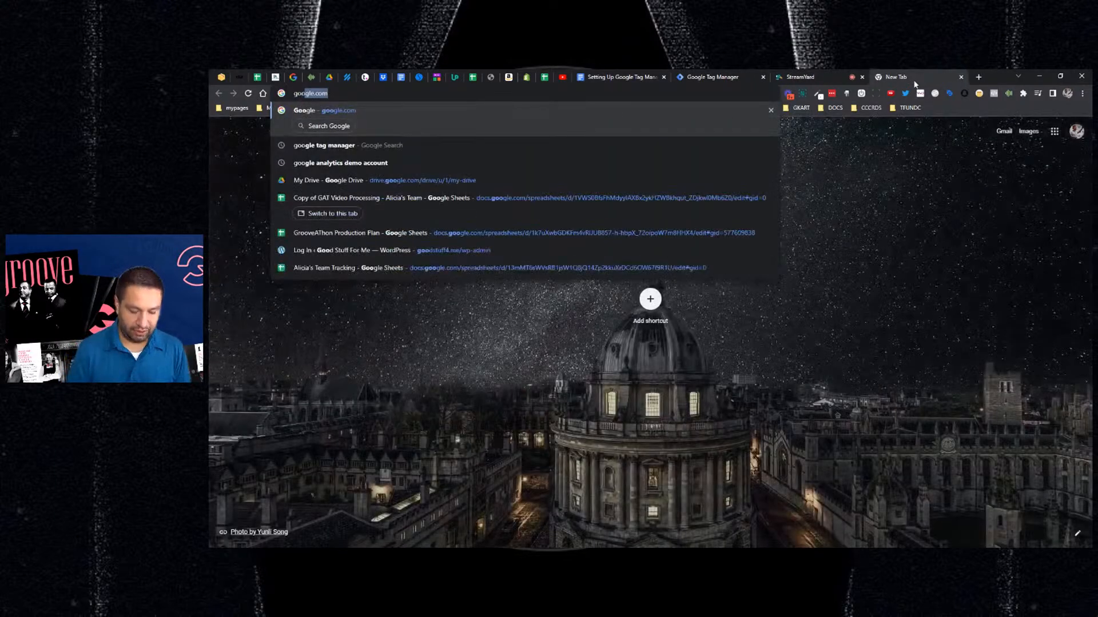
pyautogui.press('Return')
pyautogui.write('utn')
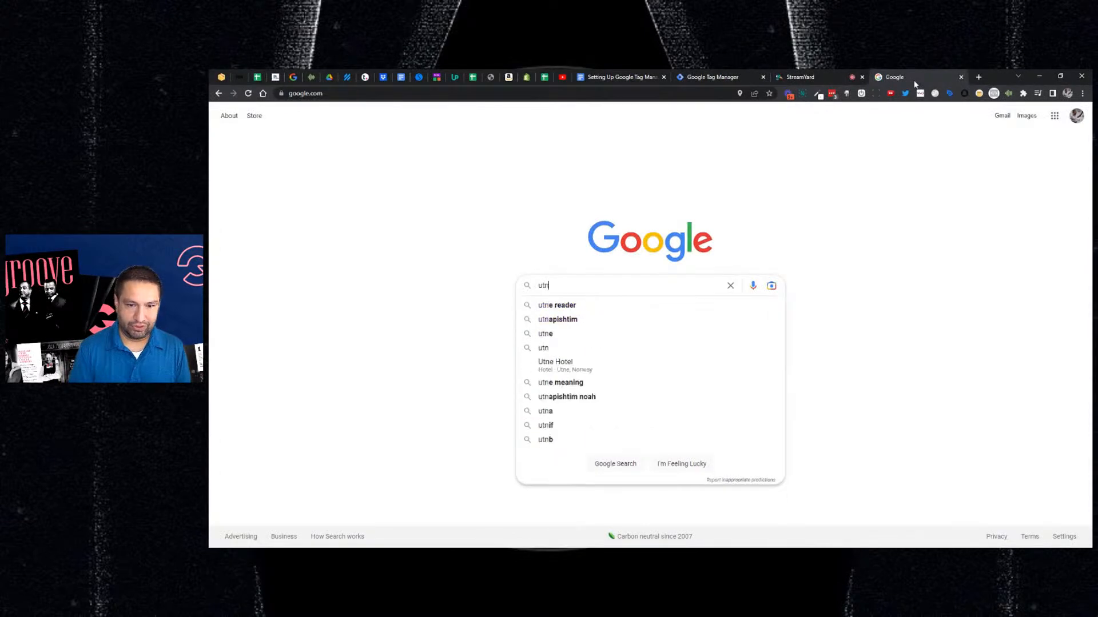
pyautogui.press('Return')
pyautogui.click(320, 125)
pyautogui.press('BackSpace')
pyautogui.write('m')
pyautogui.press('Return')
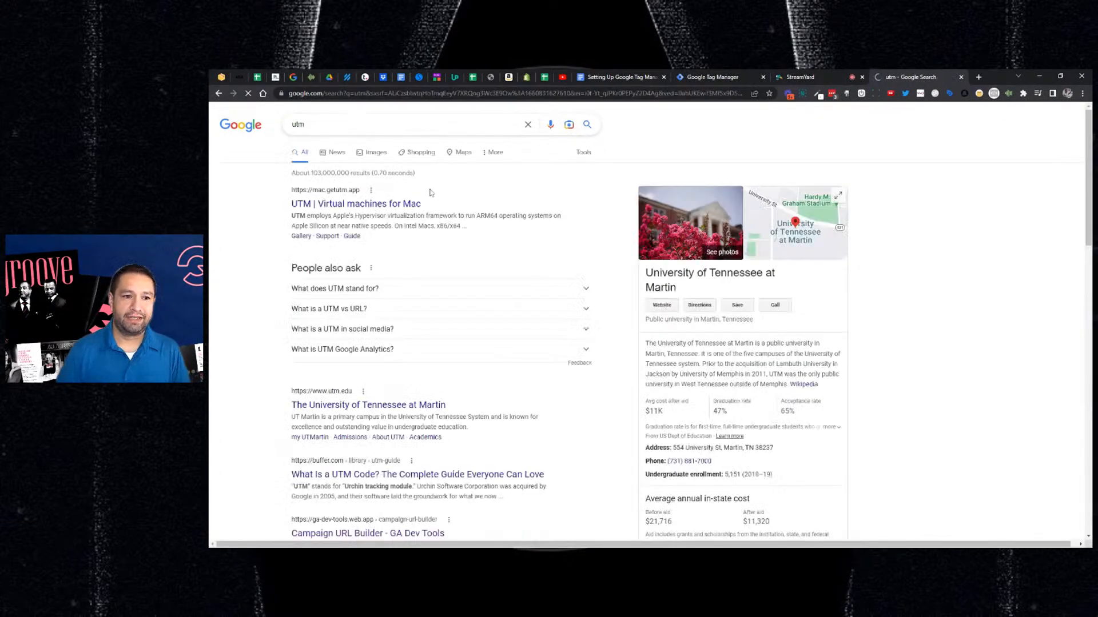
# - Search for "utm url" and open the GA Dev Tools Campaign URL Builder result
pyautogui.click(378, 135)
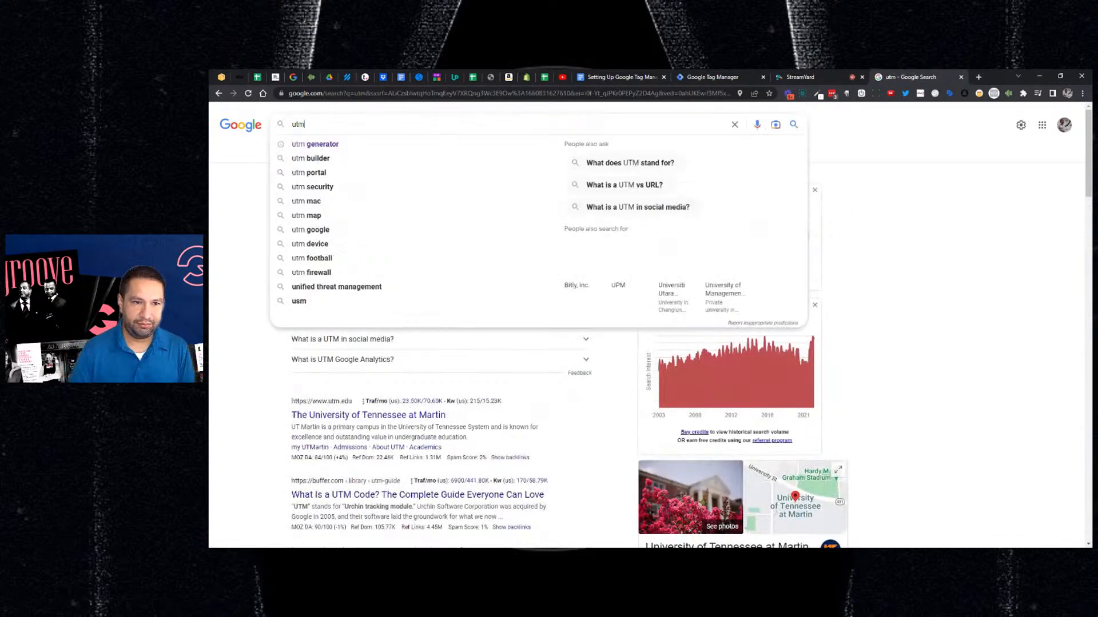
pyautogui.write('url')
pyautogui.press('Return')
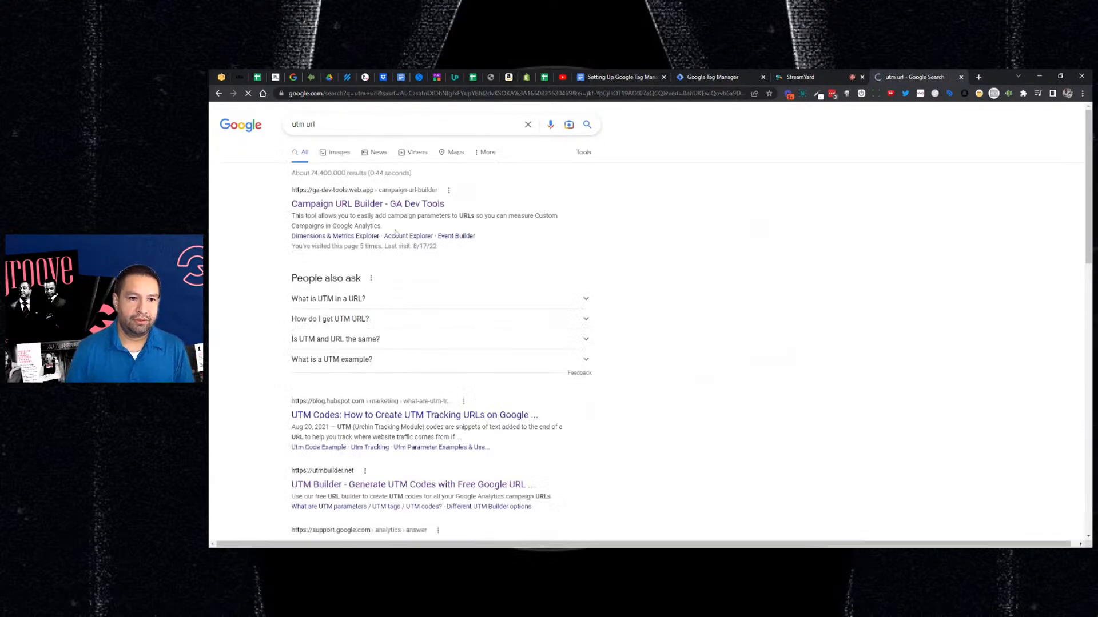
pyautogui.click(373, 211)
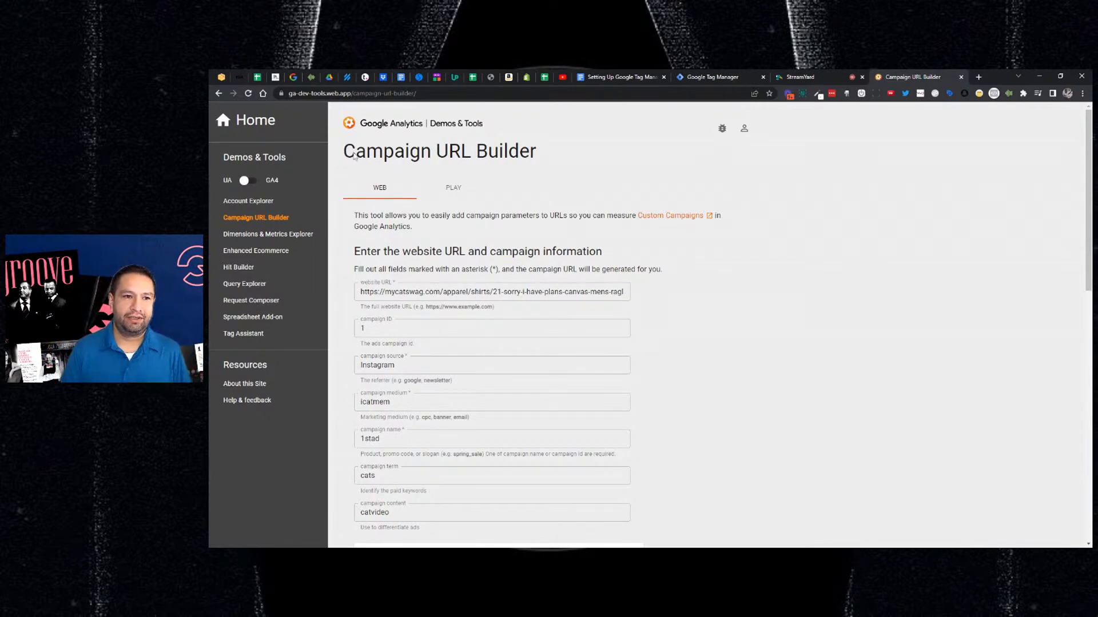
# - Go back to the search results, search for "utm generator" and open the GA Dev Tools Campaign URL Builder
pyautogui.click(218, 94)
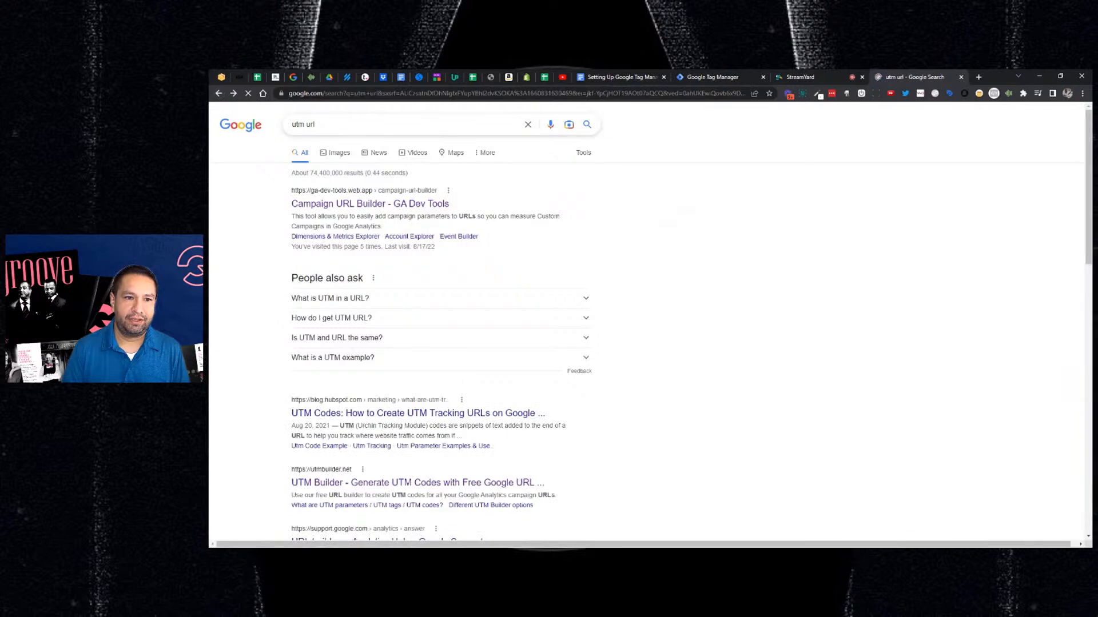
pyautogui.press('BackSpace')
pyautogui.write('generator')
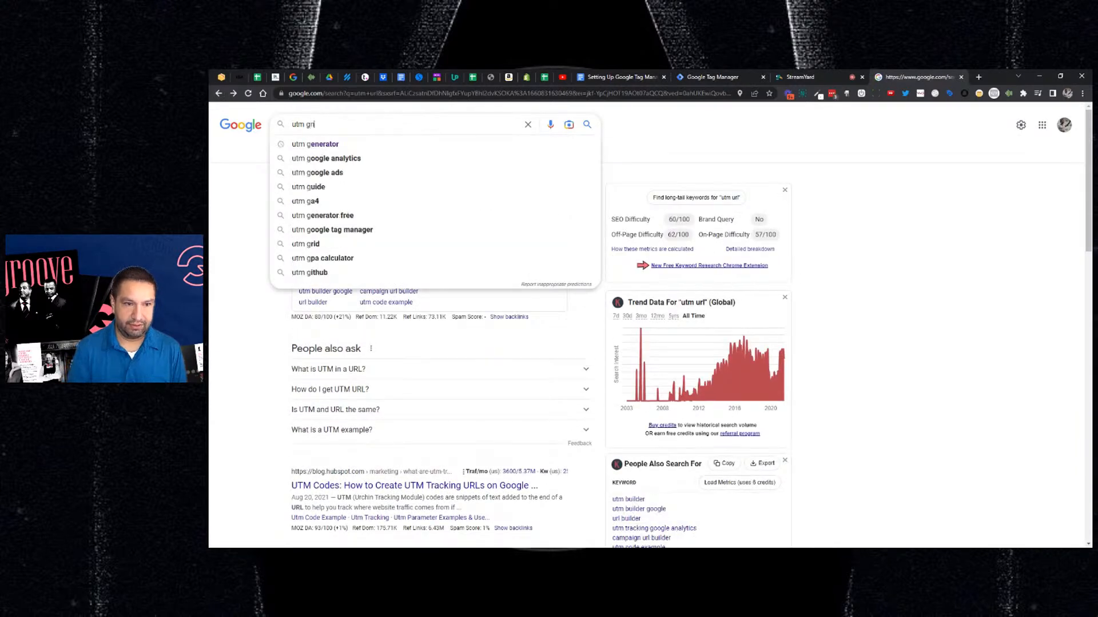
pyautogui.press('Return')
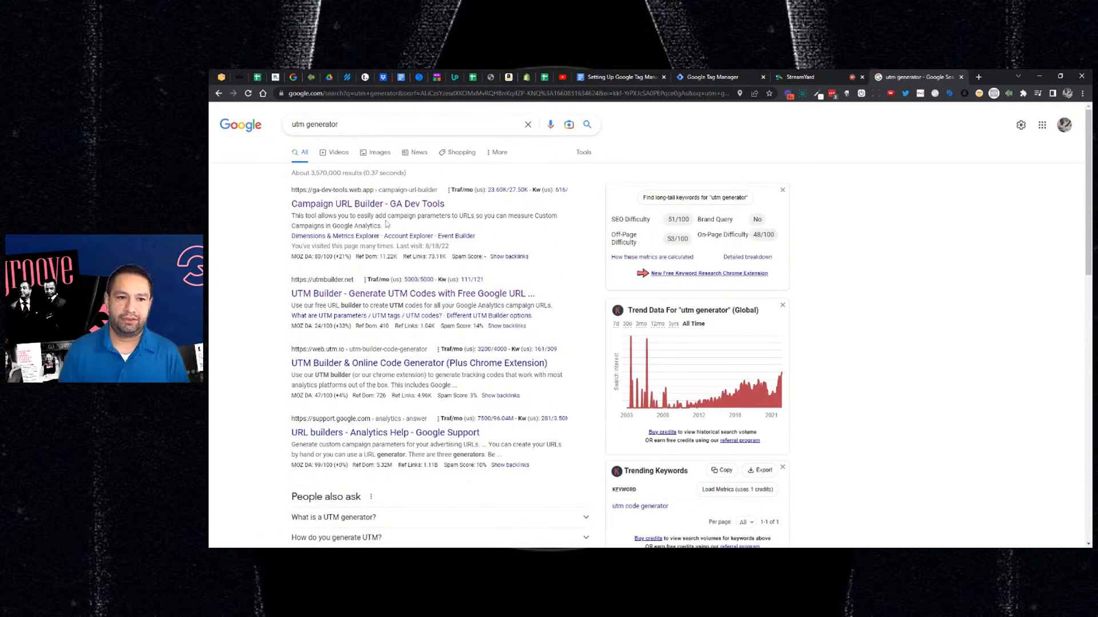
pyautogui.click(470, 206)
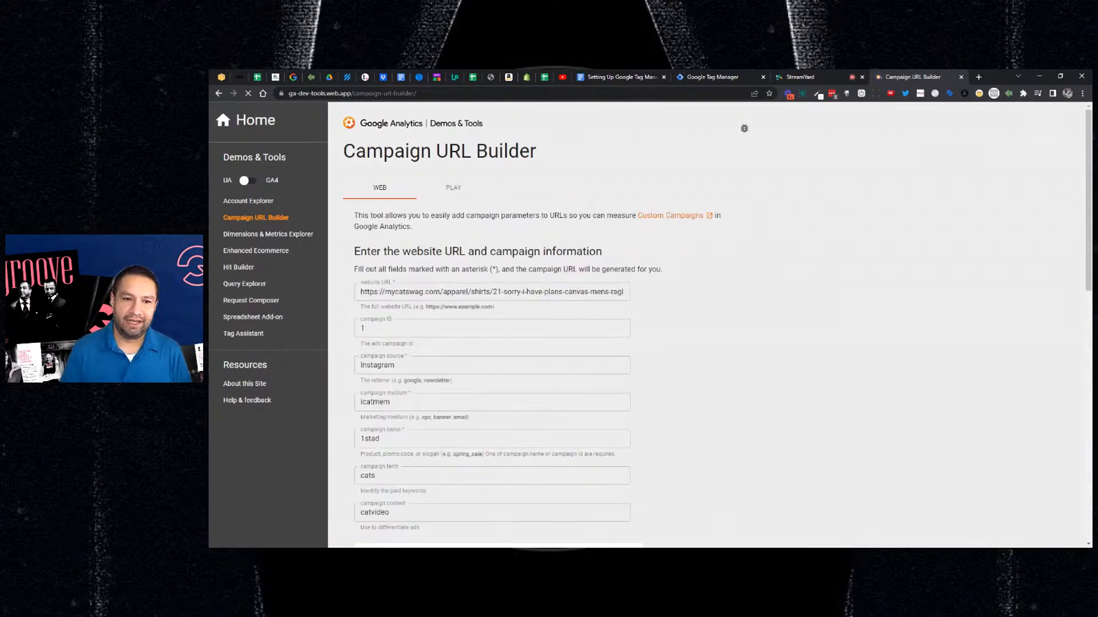
pyautogui.scroll(-1, 410, 351)
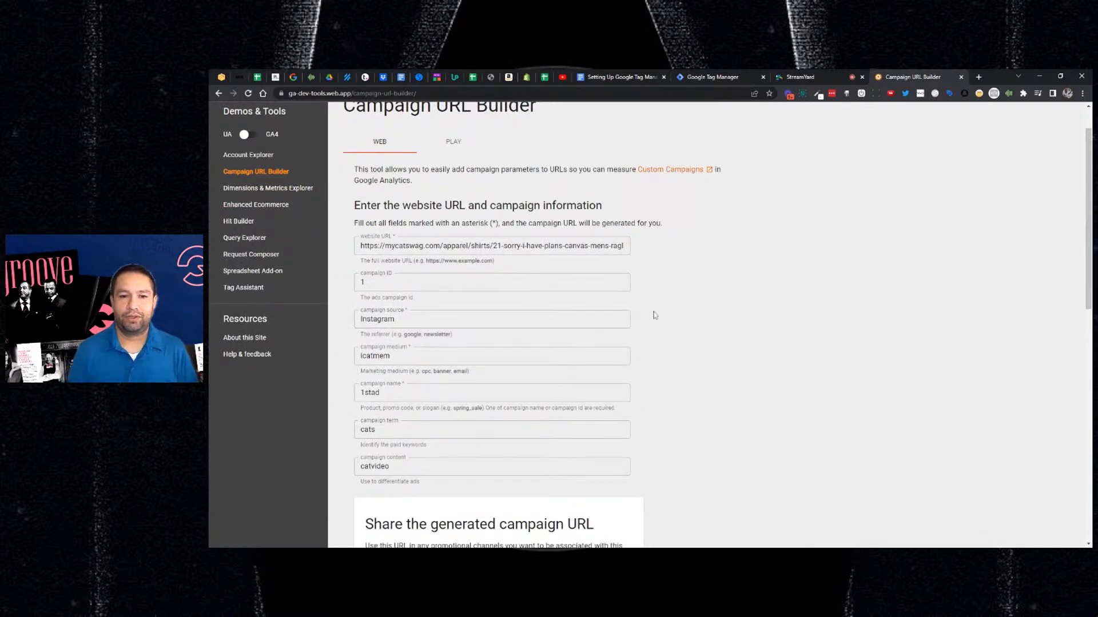
pyautogui.scroll(1, 653, 310)
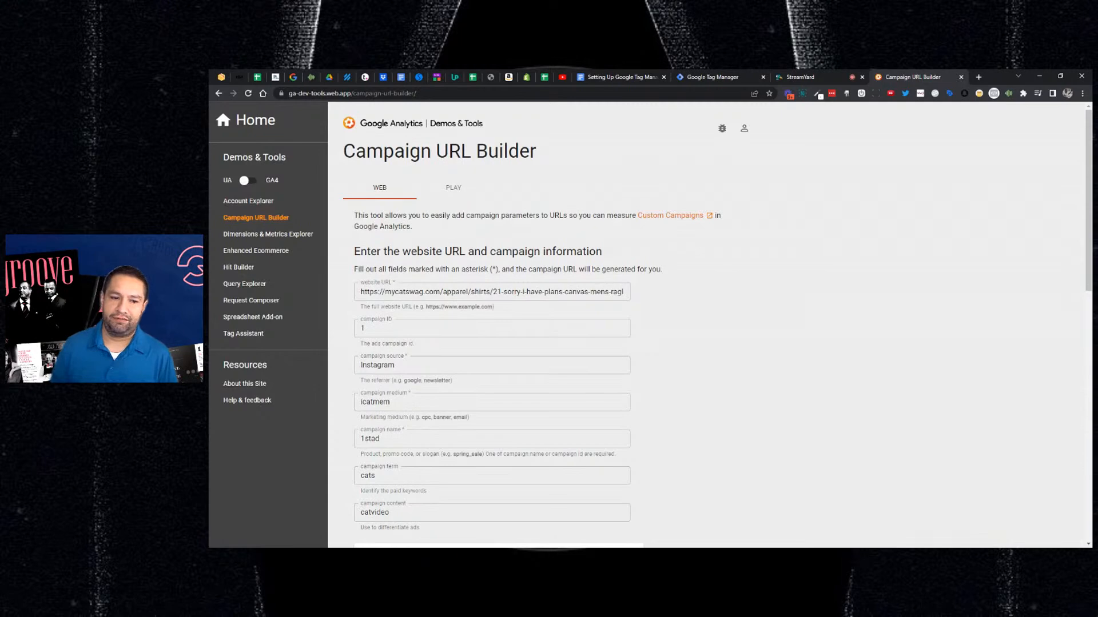
pyautogui.scroll(-1, 647, 307)
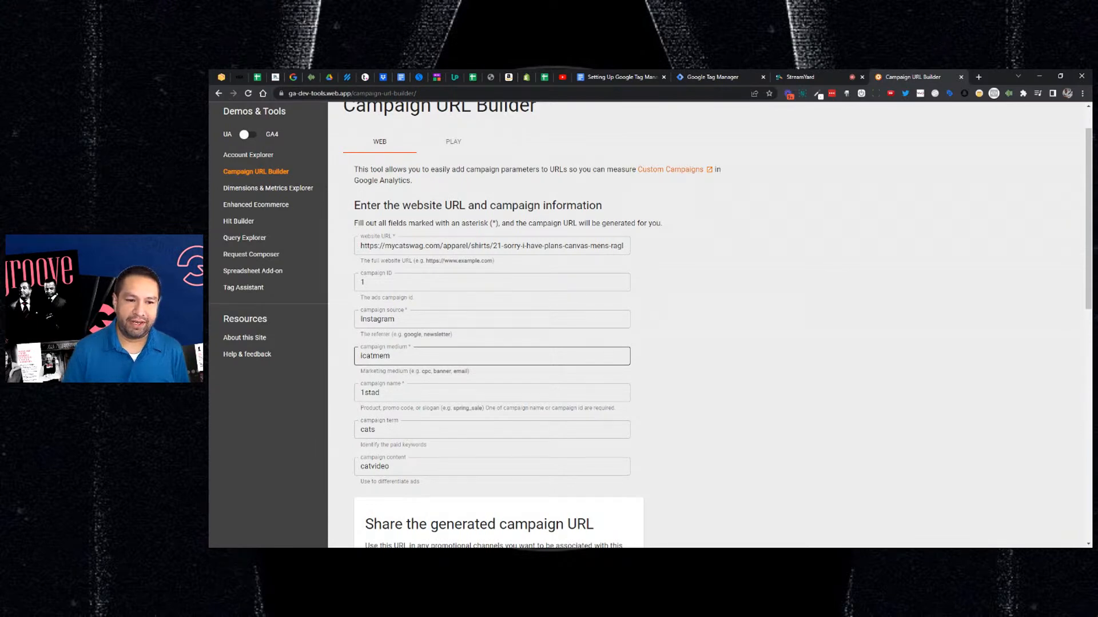
pyautogui.doubleClick(364, 355)
pyautogui.click(715, 346)
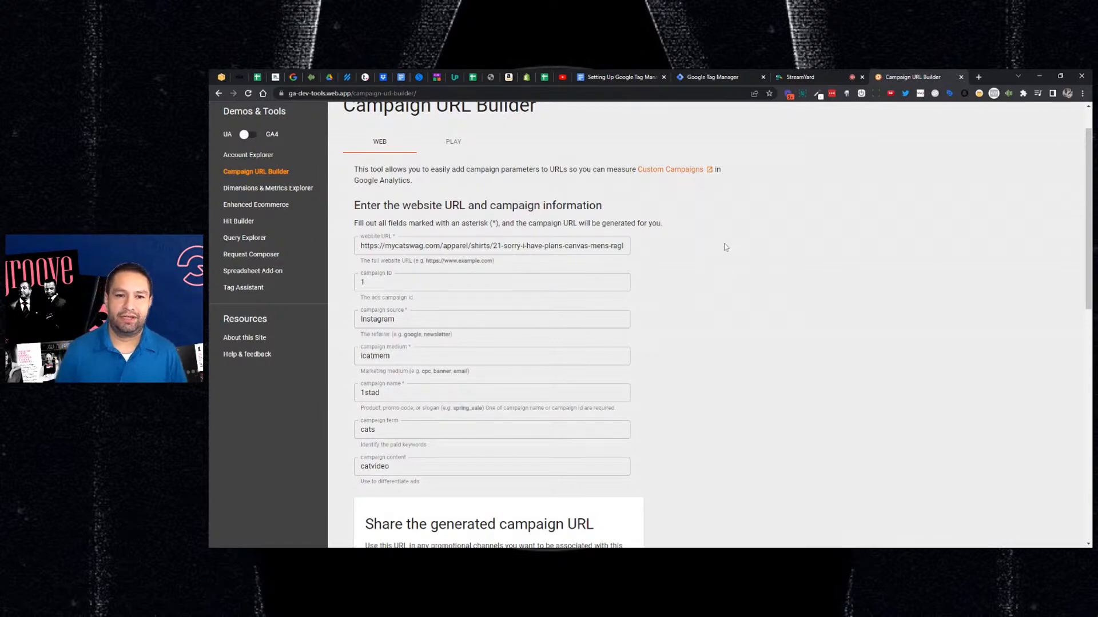
# - Copy the website URL from the form, view its product page in a new tab, and return to the Campaign URL Builder
pyautogui.click(566, 246)
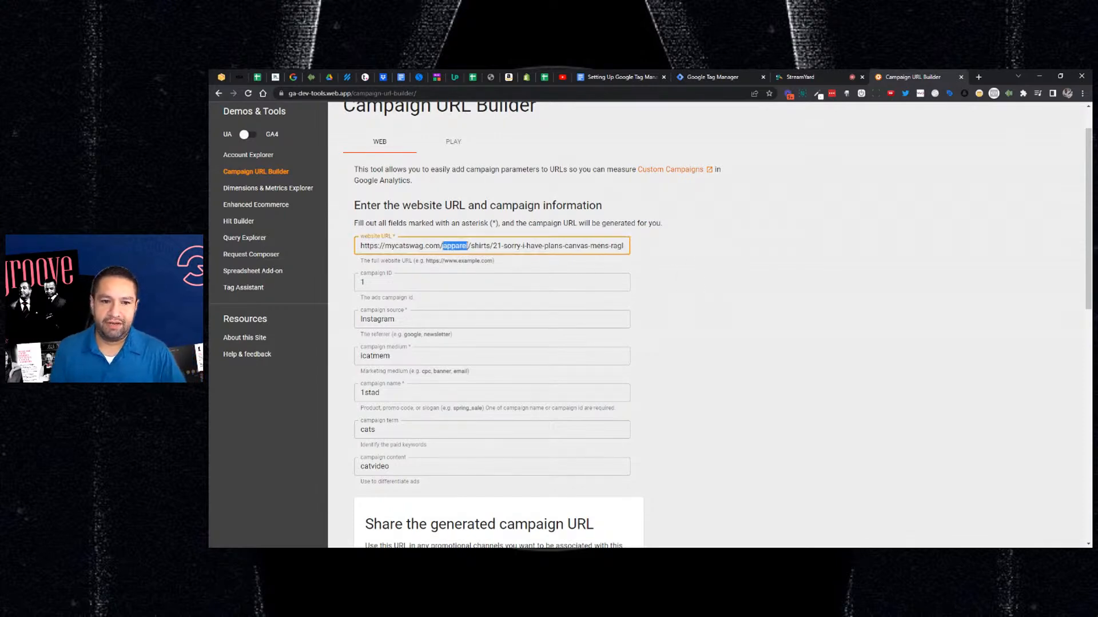
pyautogui.hotkey('ctrl', 'a')
pyautogui.hotkey('ctrl', 'c')
pyautogui.hotkey('ctrl', 't')
pyautogui.hotkey('ctrl', 'v')
pyautogui.press('Return')
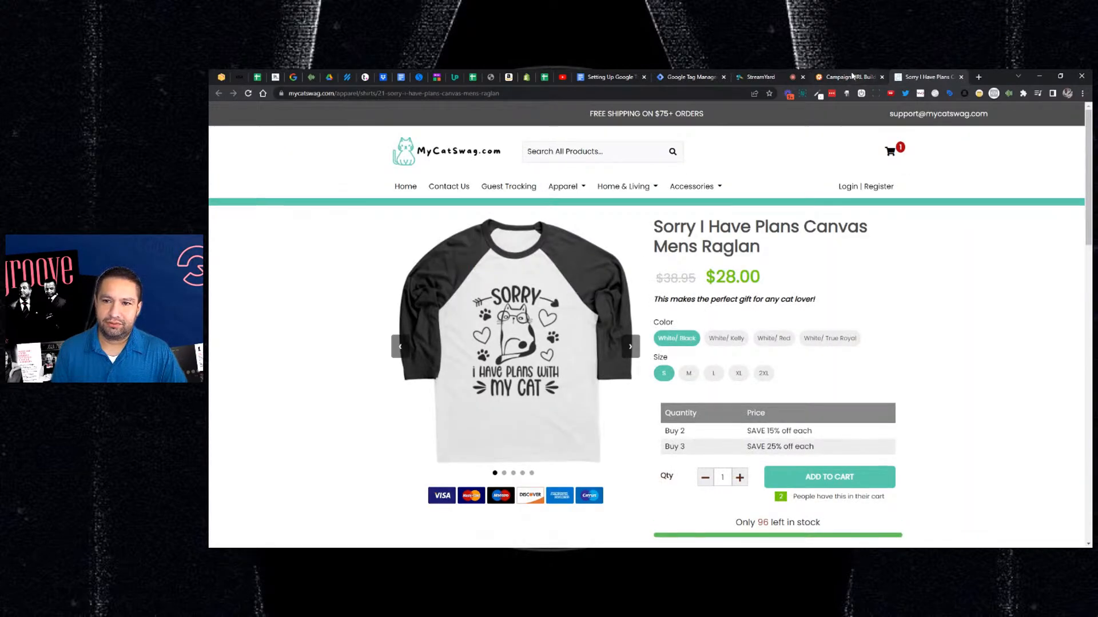
pyautogui.hotkey('ctrl', 'shift', 'Tab')
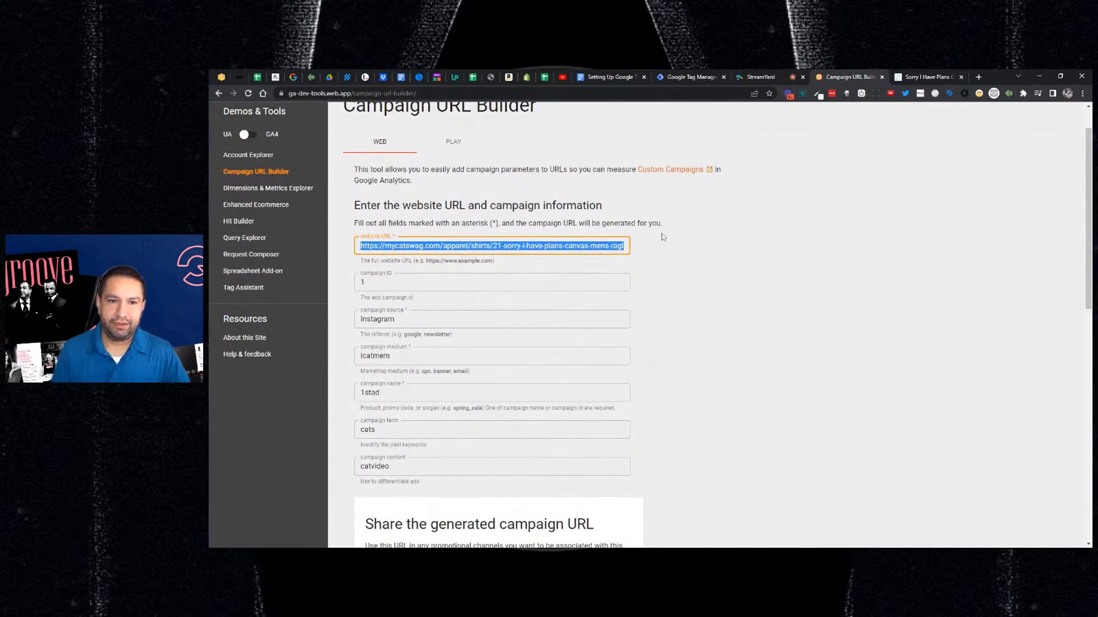
# - Try "aug17" as the campaign ID and replace it with 1
pyautogui.click(691, 272)
pyautogui.click(606, 282)
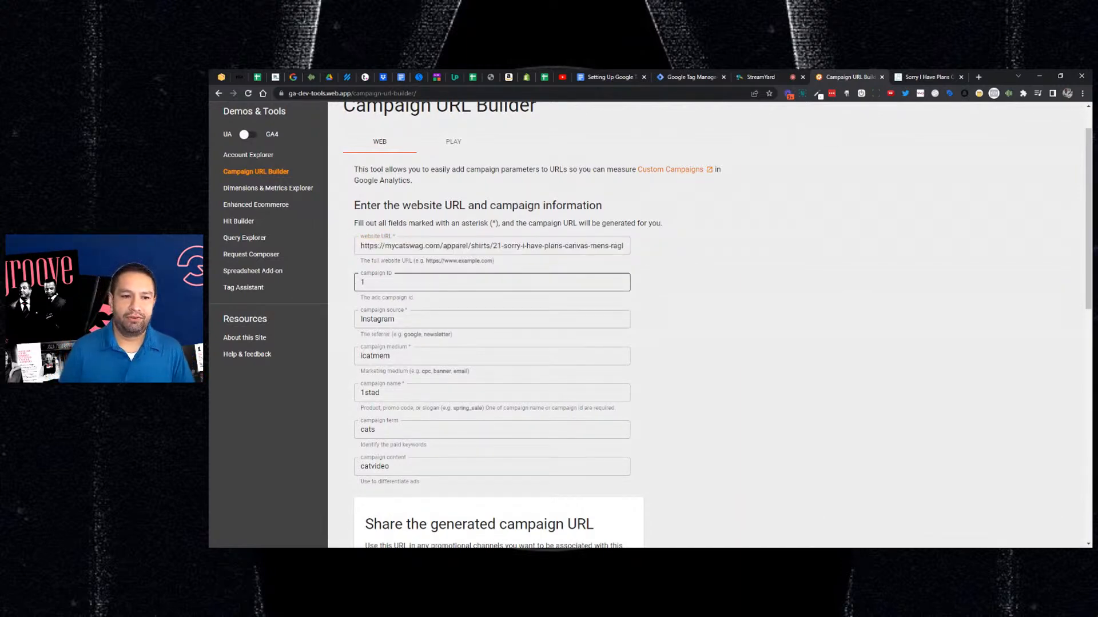
pyautogui.click(800, 295)
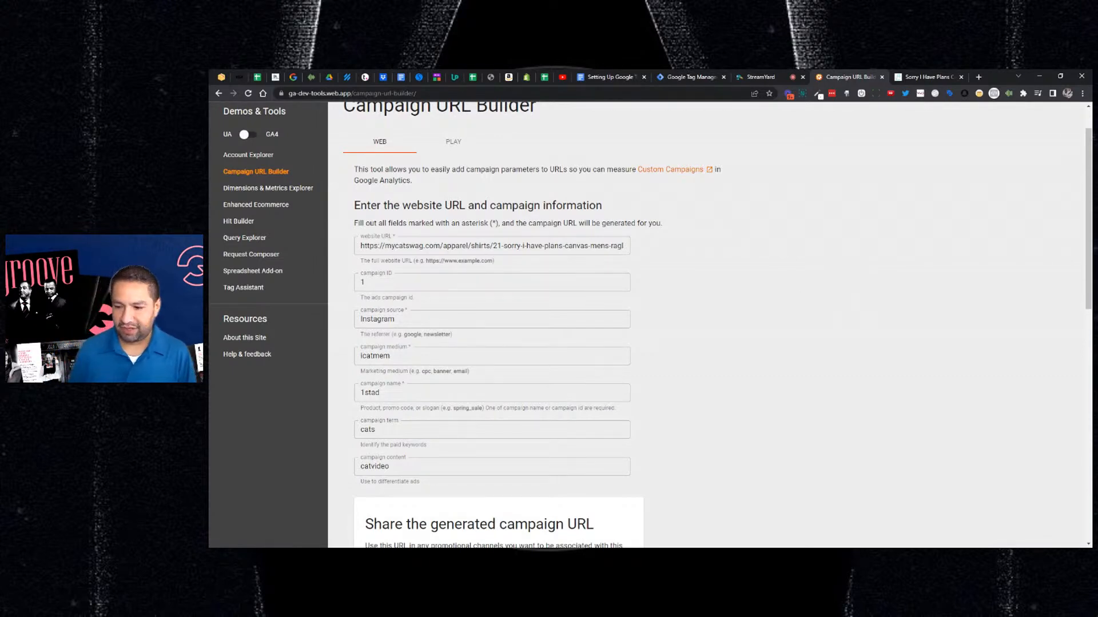
pyautogui.click(612, 282)
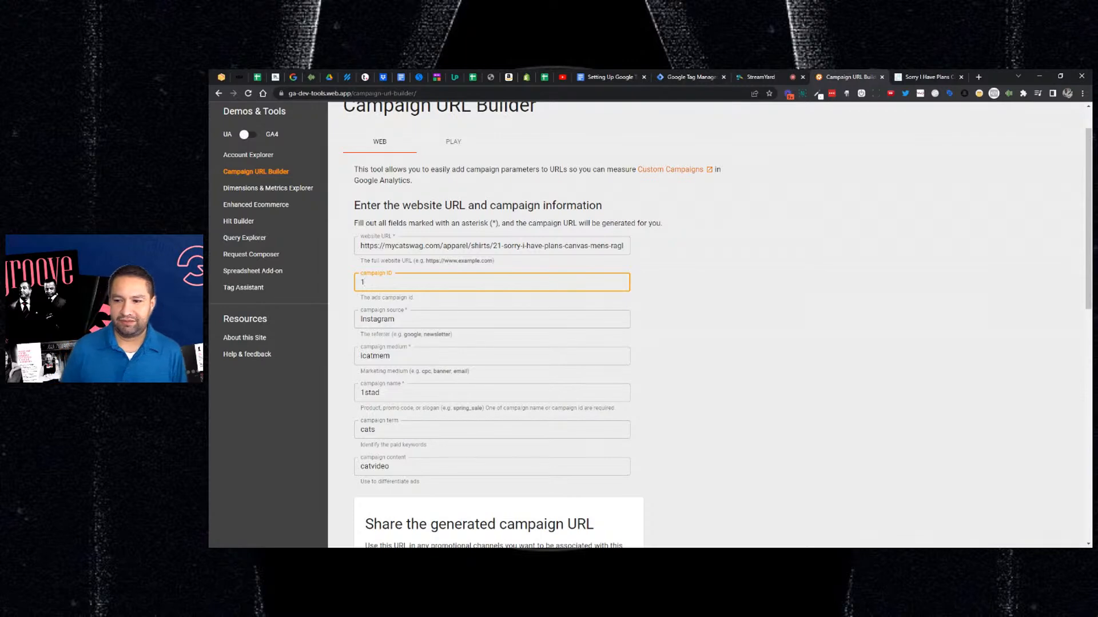
pyautogui.press('BackSpace')
pyautogui.write('aug17')
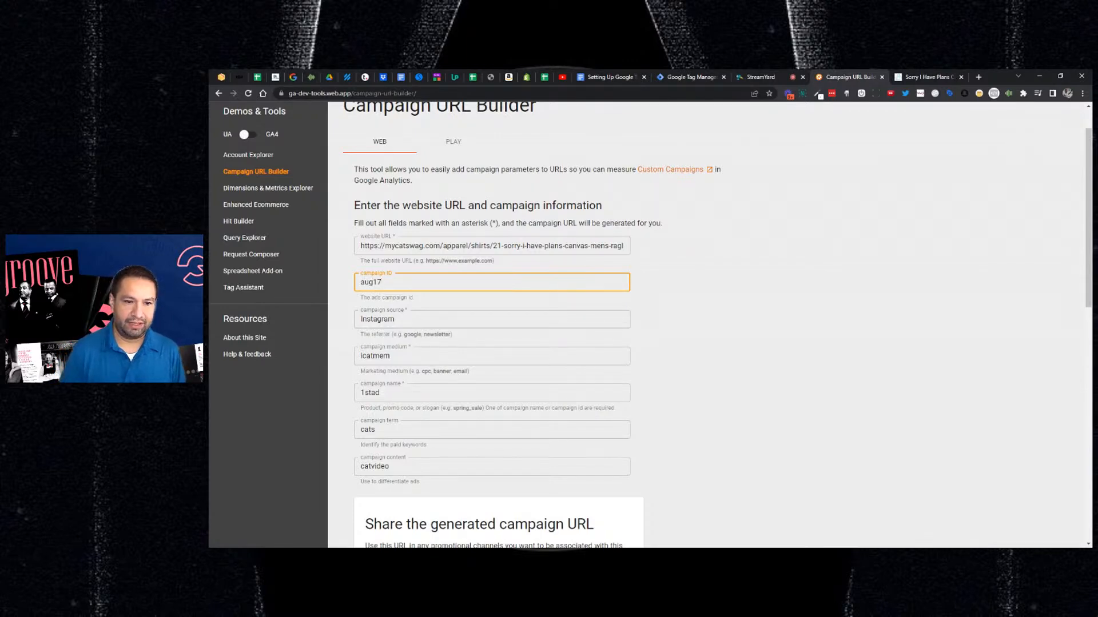
pyautogui.hotkey('ctrl', 'a')
pyautogui.write('1')
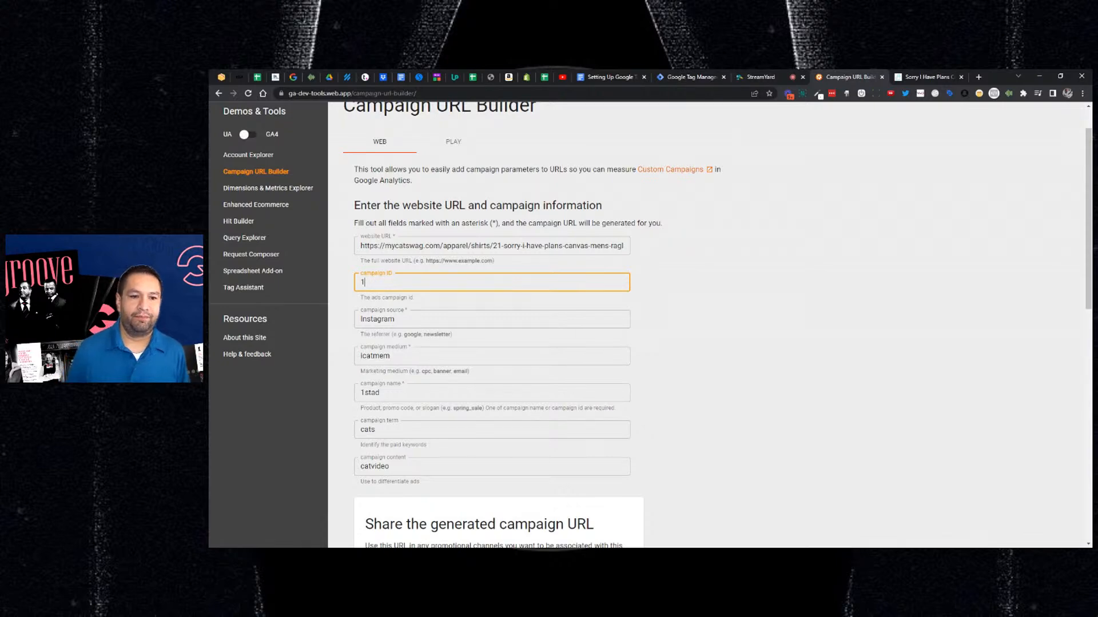
pyautogui.press('Tab')
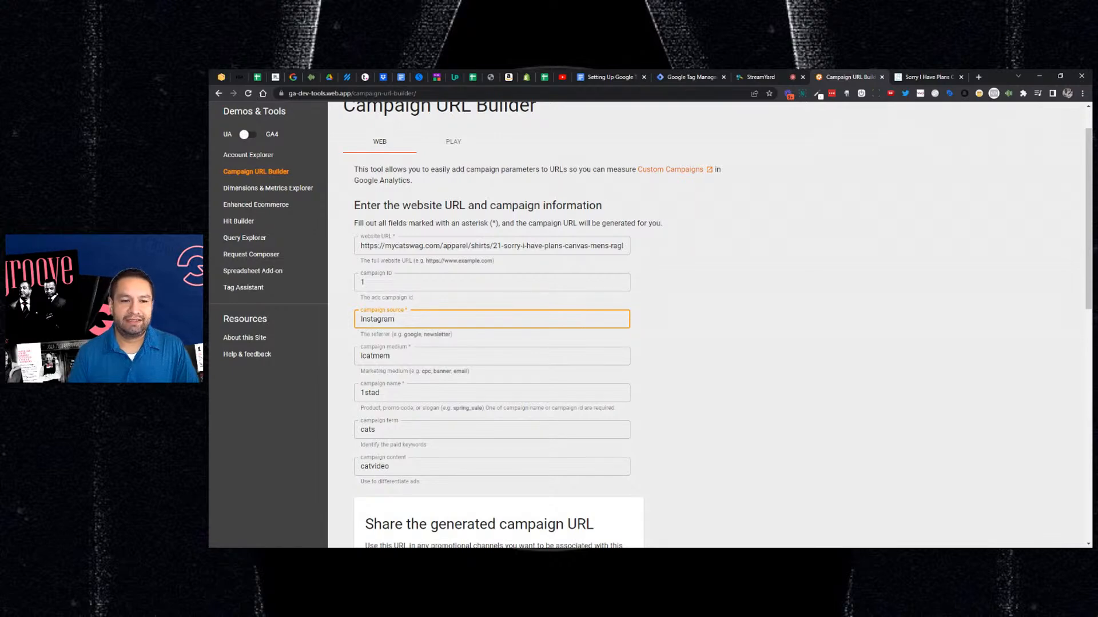
pyautogui.click(391, 356)
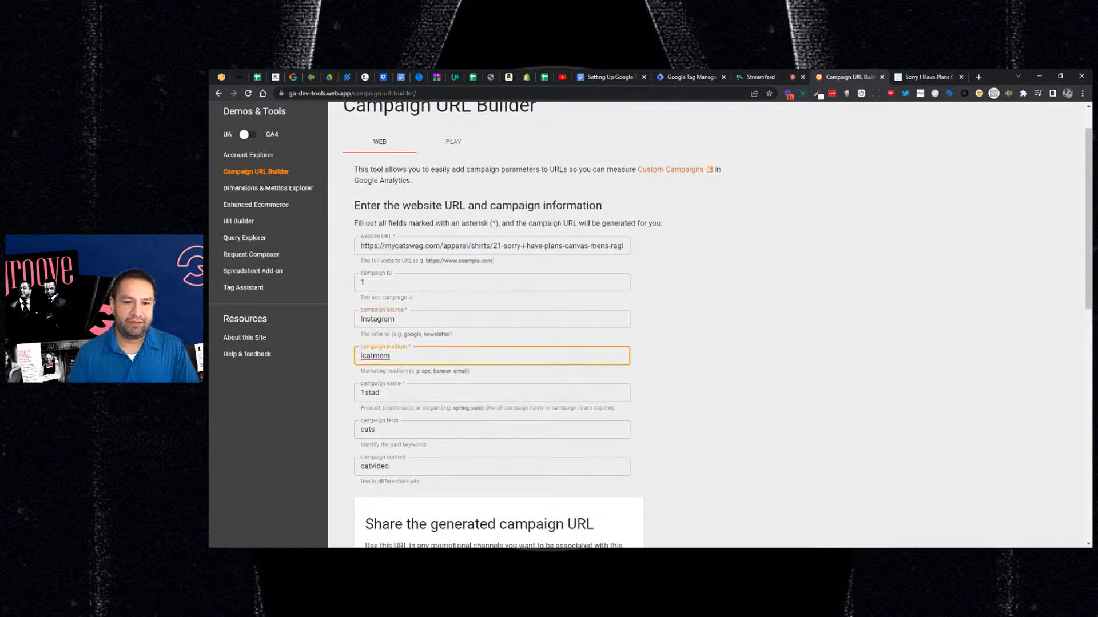
pyautogui.click(692, 336)
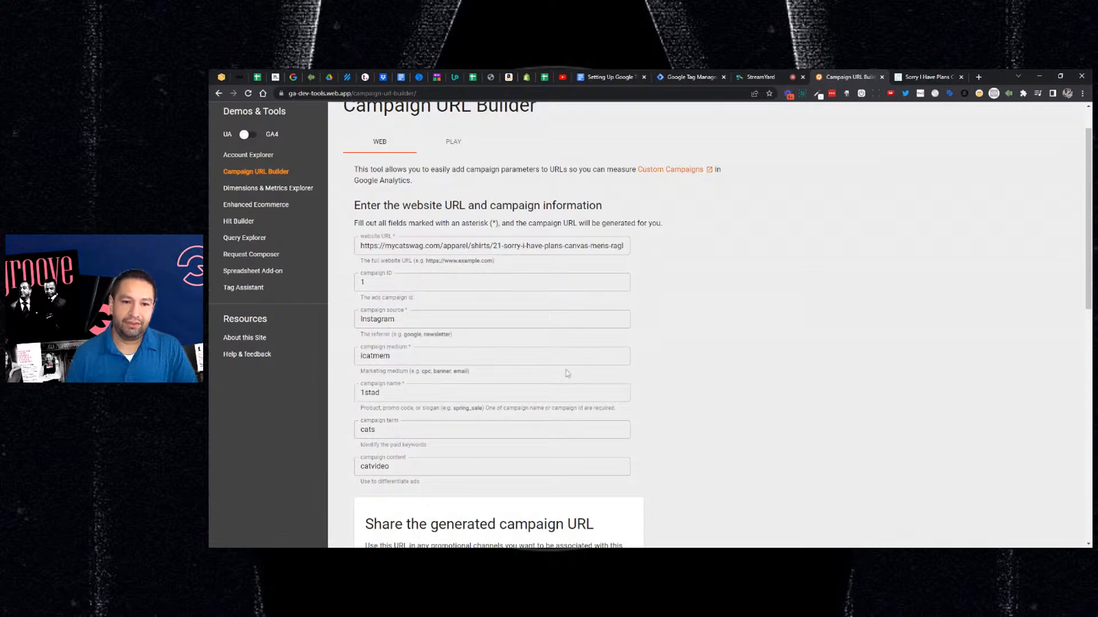
# - Clear the campaign ID field so that it is left empty
pyautogui.doubleClick(362, 282)
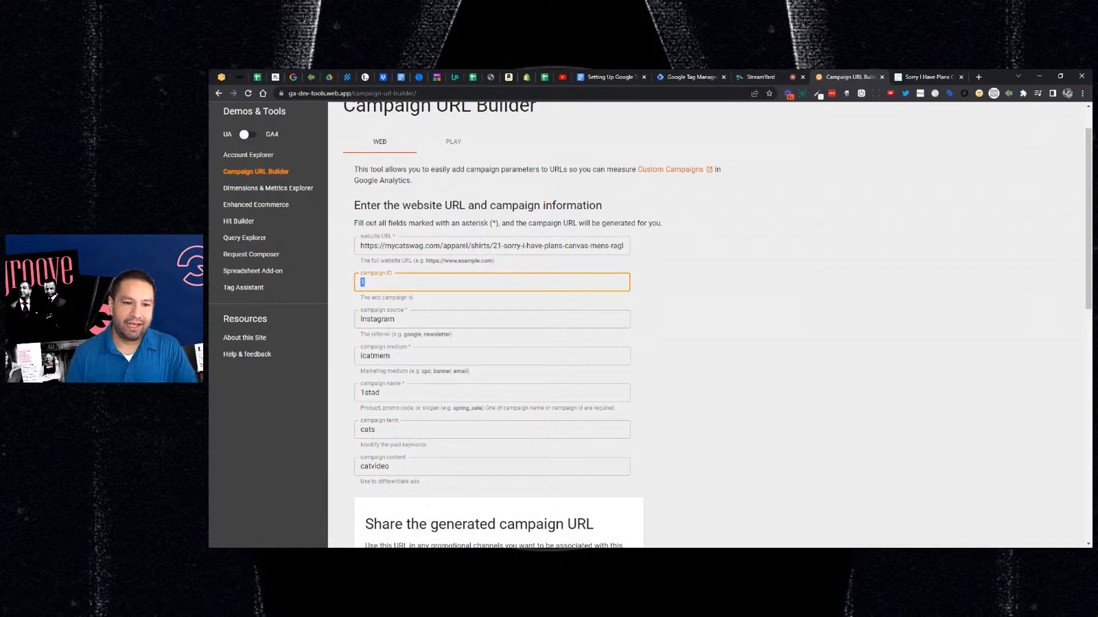
pyautogui.press('BackSpace')
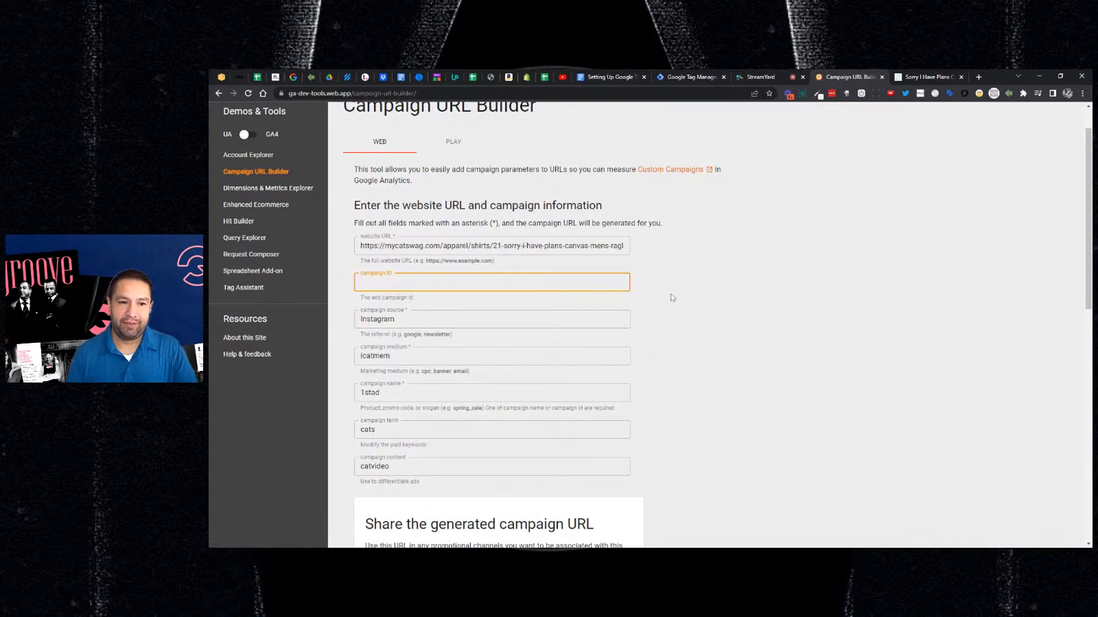
# - Review the campaign name, term and content fields and the generated campaign URL
pyautogui.click(395, 393)
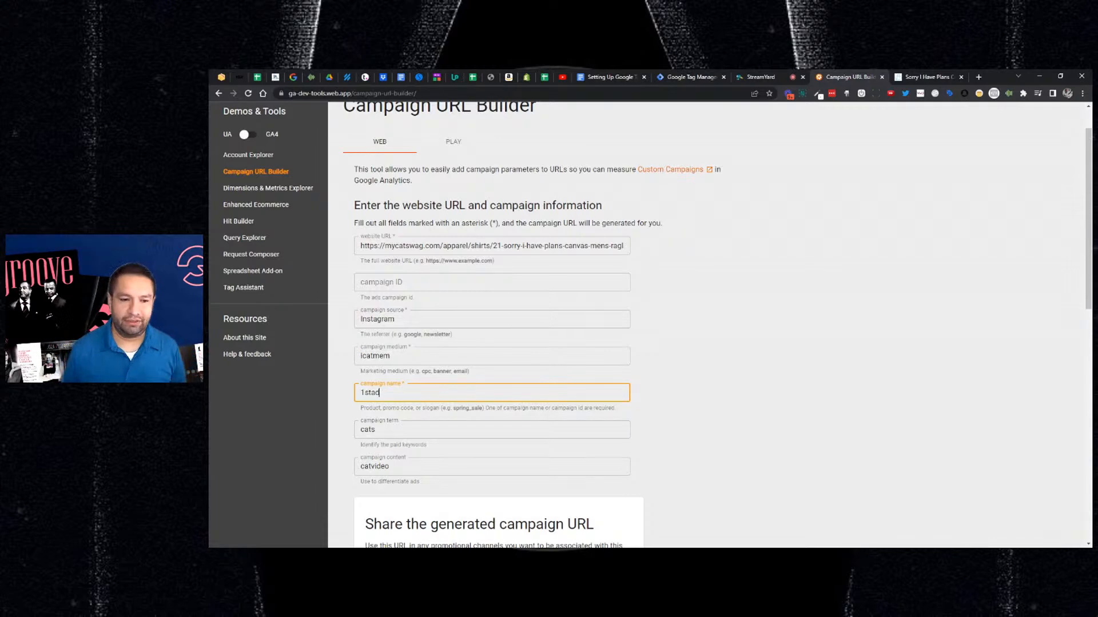
pyautogui.click(549, 430)
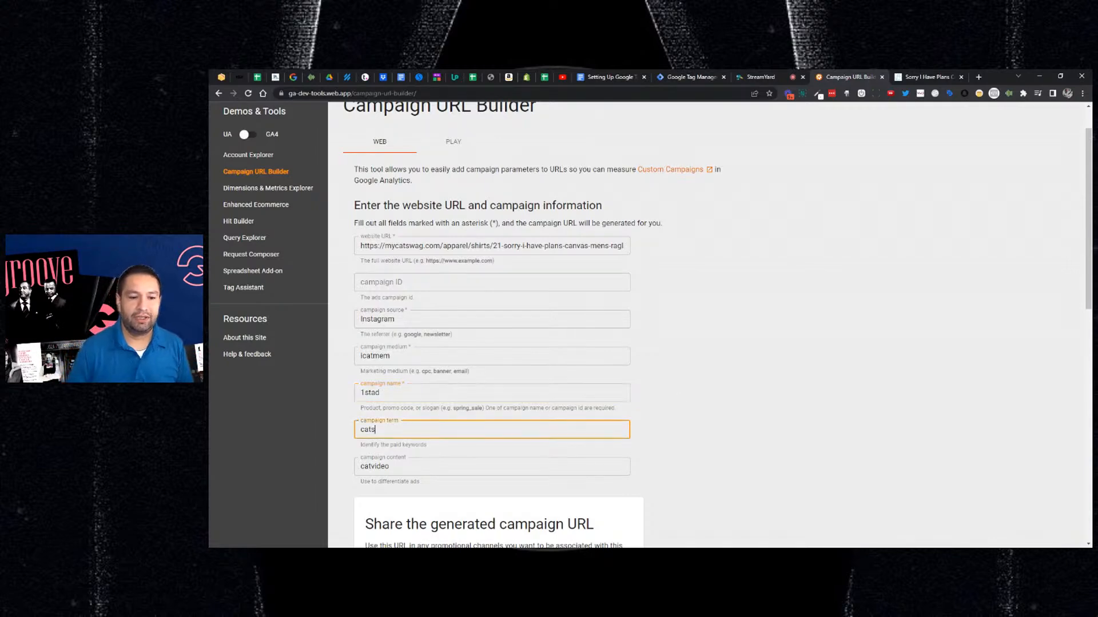
pyautogui.scroll(-1, 764, 419)
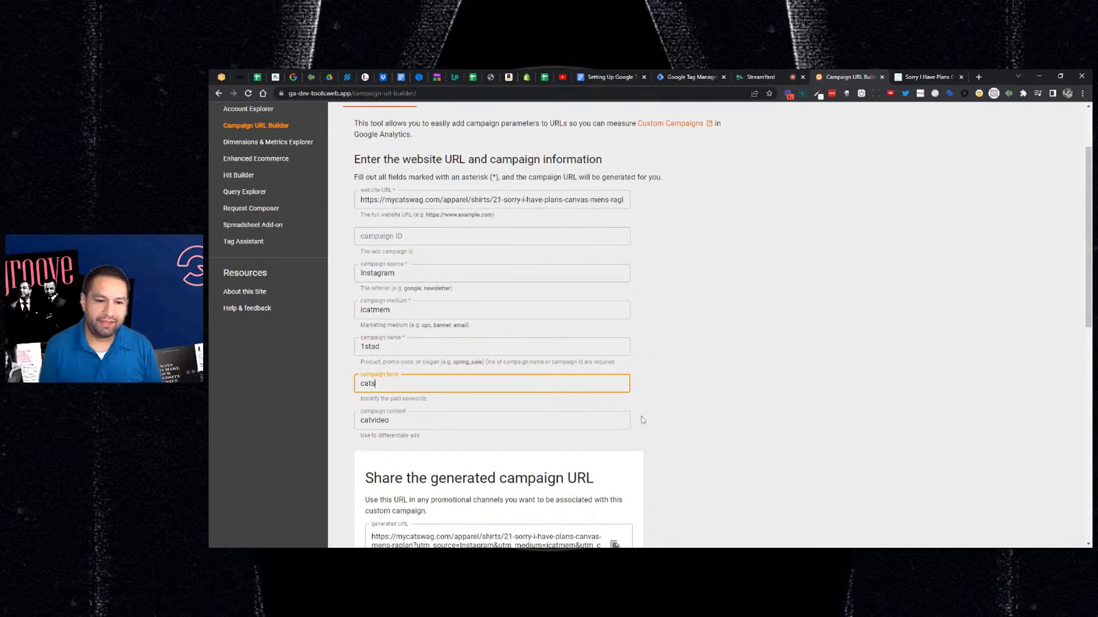
pyautogui.click(515, 420)
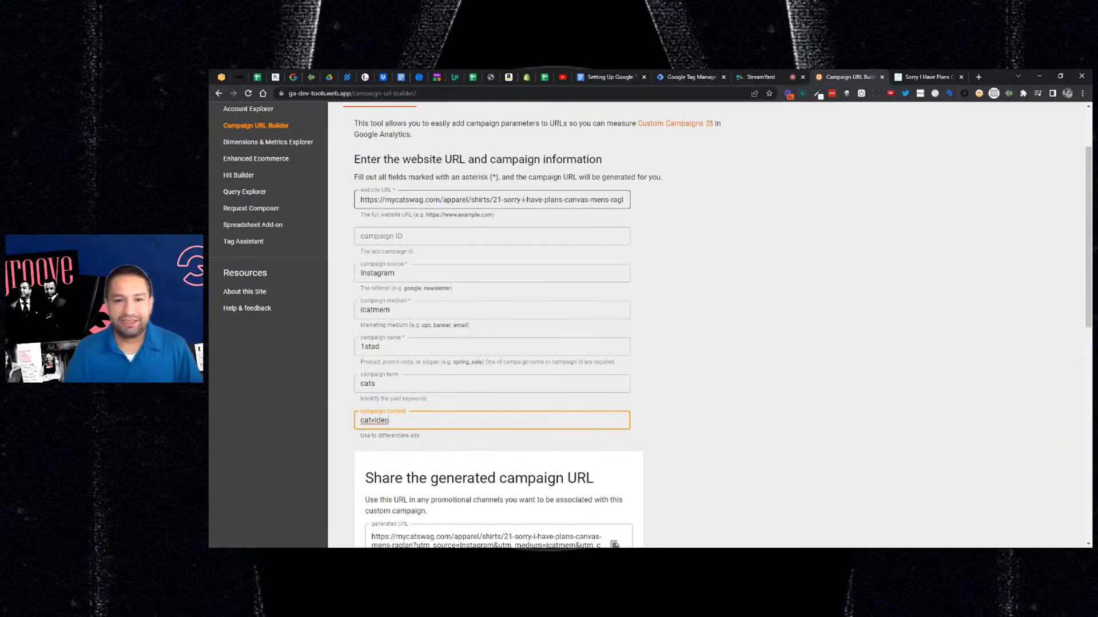
pyautogui.scroll(-2, 664, 232)
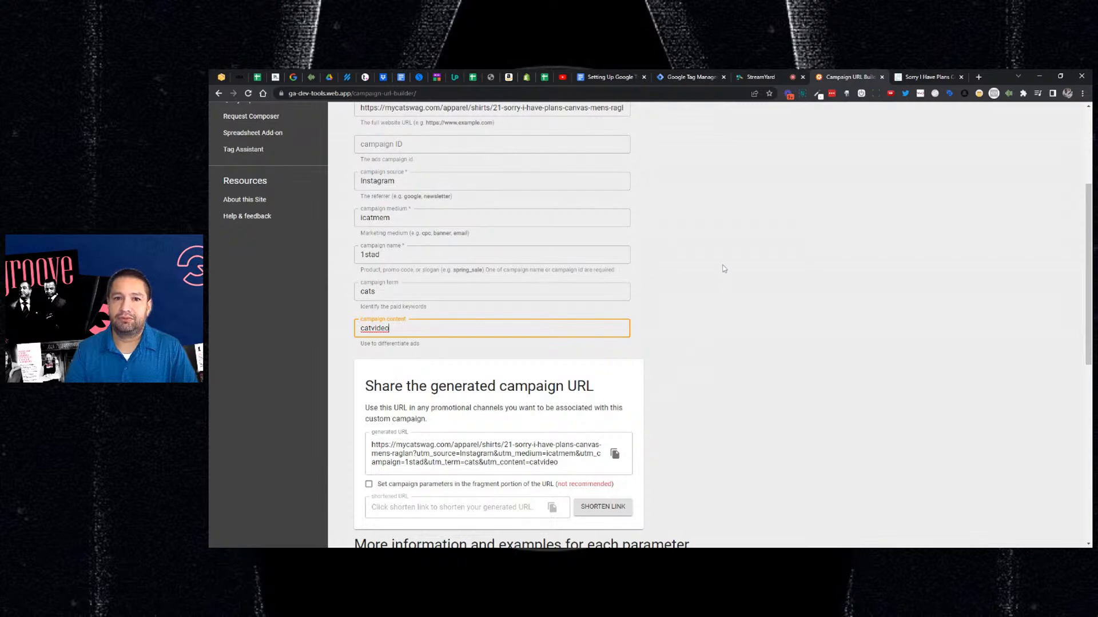
pyautogui.scroll(2, 726, 250)
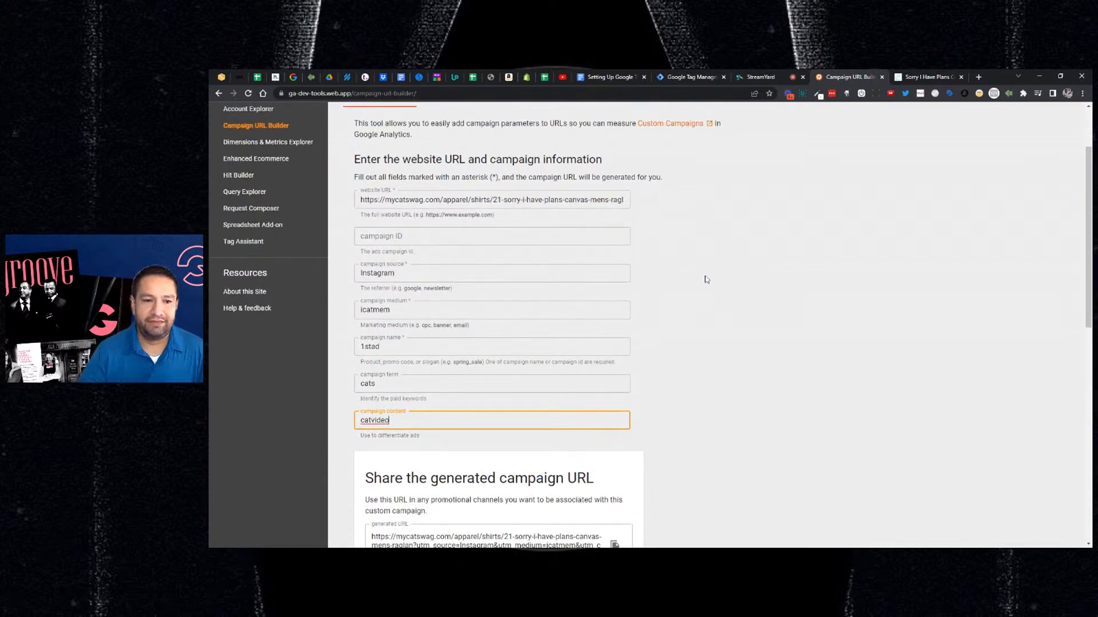
# - Check the campaign medium field, then open Google Analytics in a new tab and switch to the My Cat Swag store's Google account
pyautogui.doubleClick(376, 310)
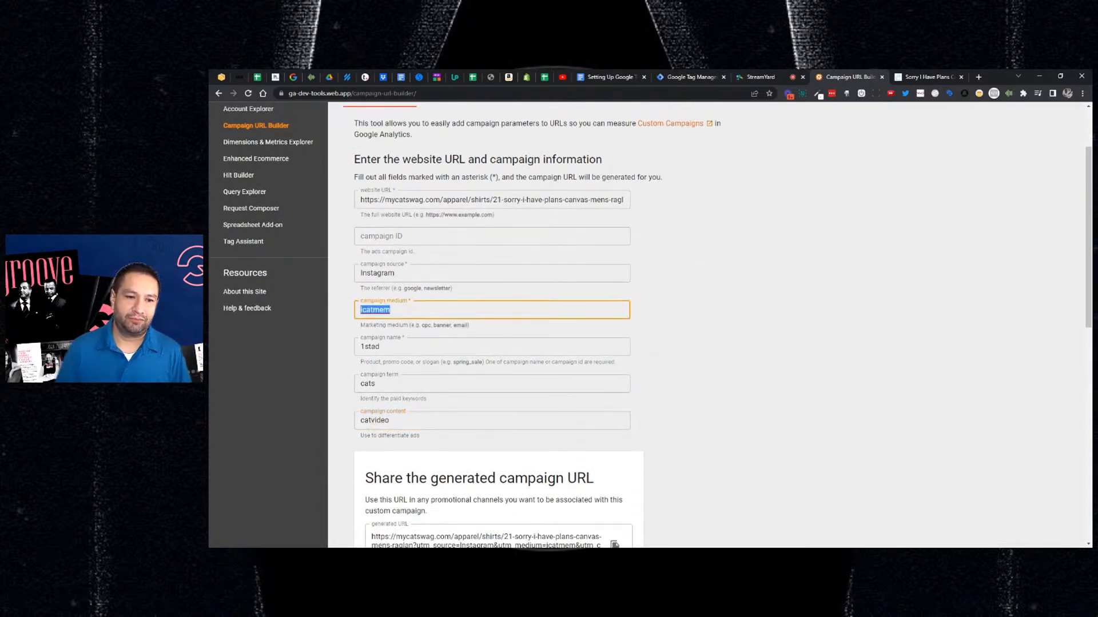
pyautogui.press('Right')
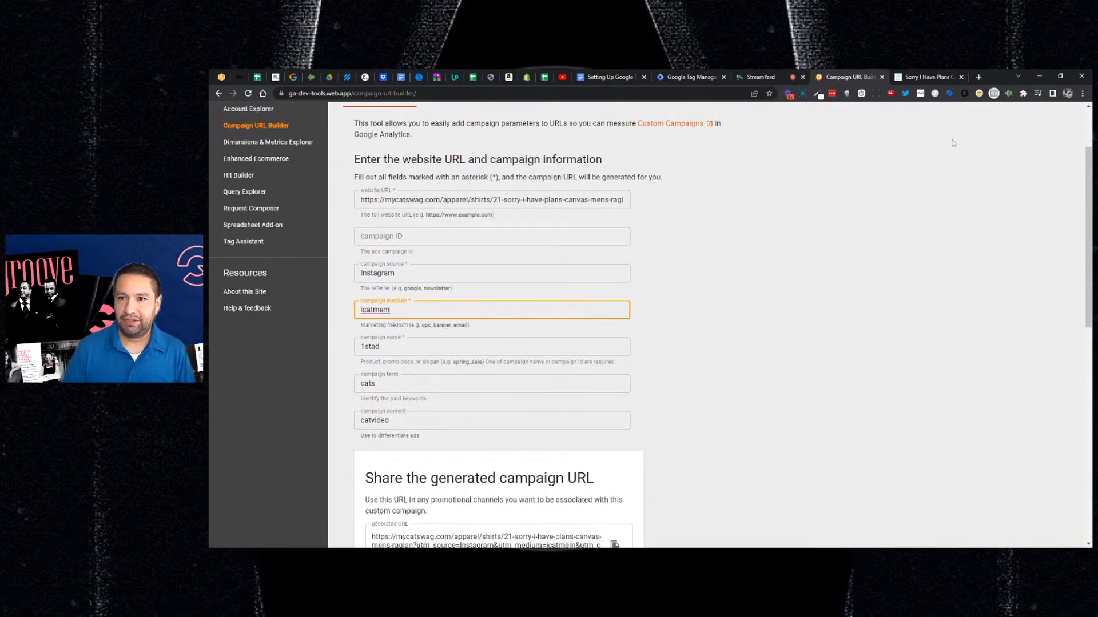
pyautogui.click(980, 78)
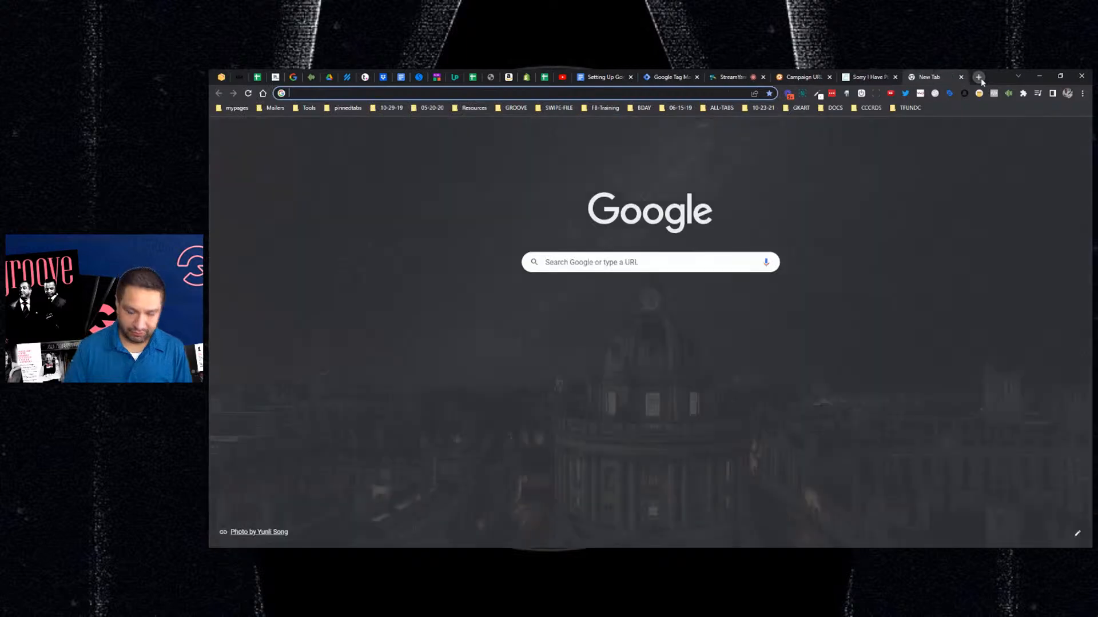
pyautogui.write('an')
pyautogui.press('Return')
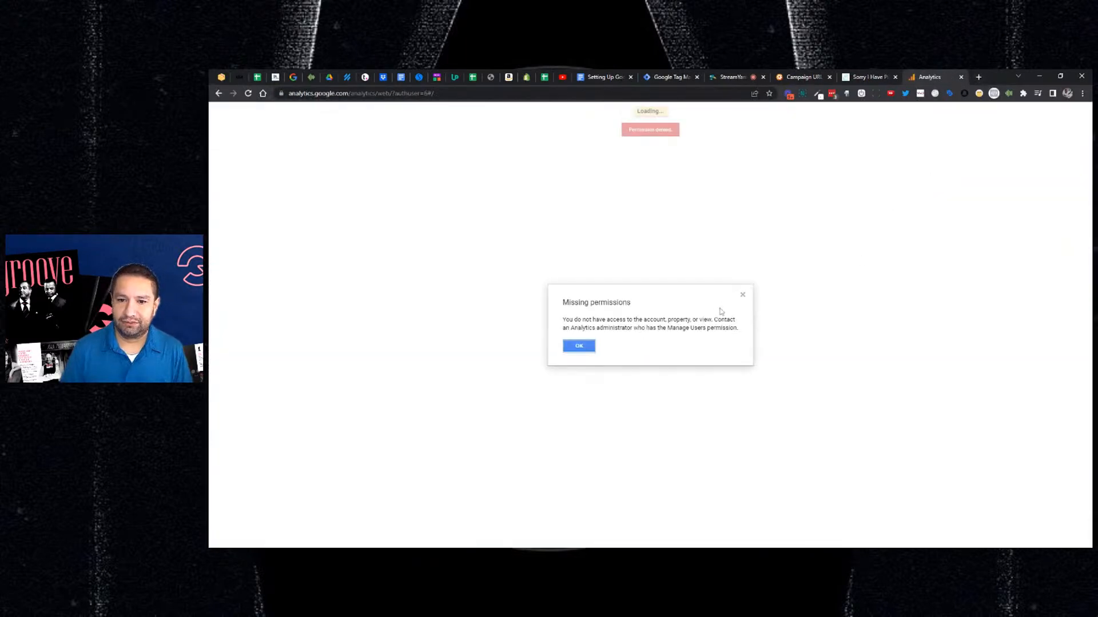
pyautogui.click(743, 295)
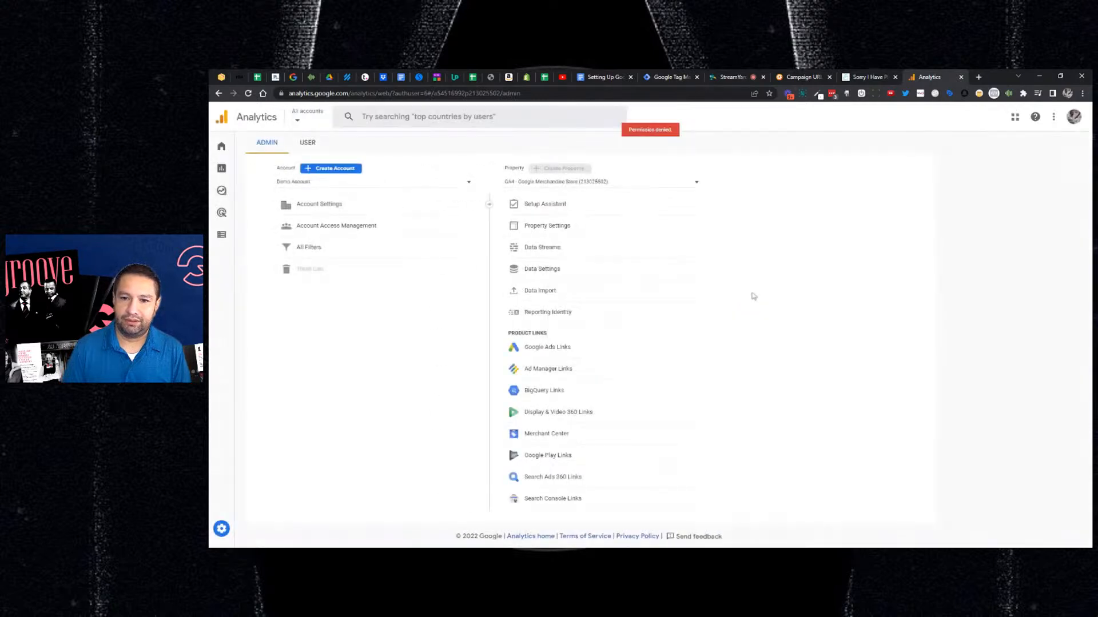
pyautogui.click(1081, 118)
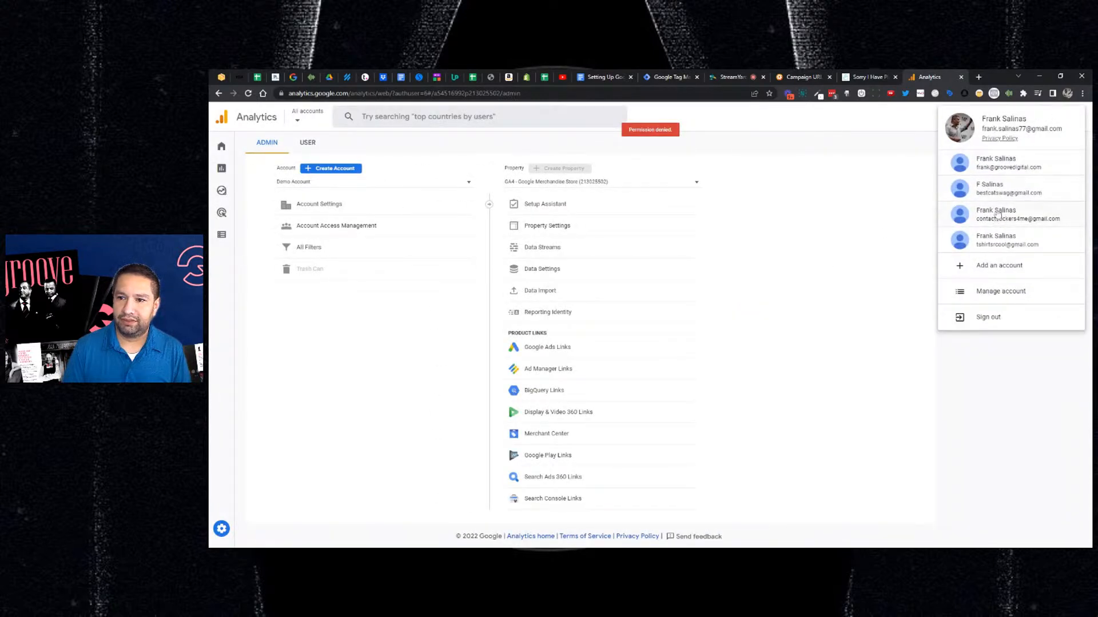
pyautogui.click(1000, 194)
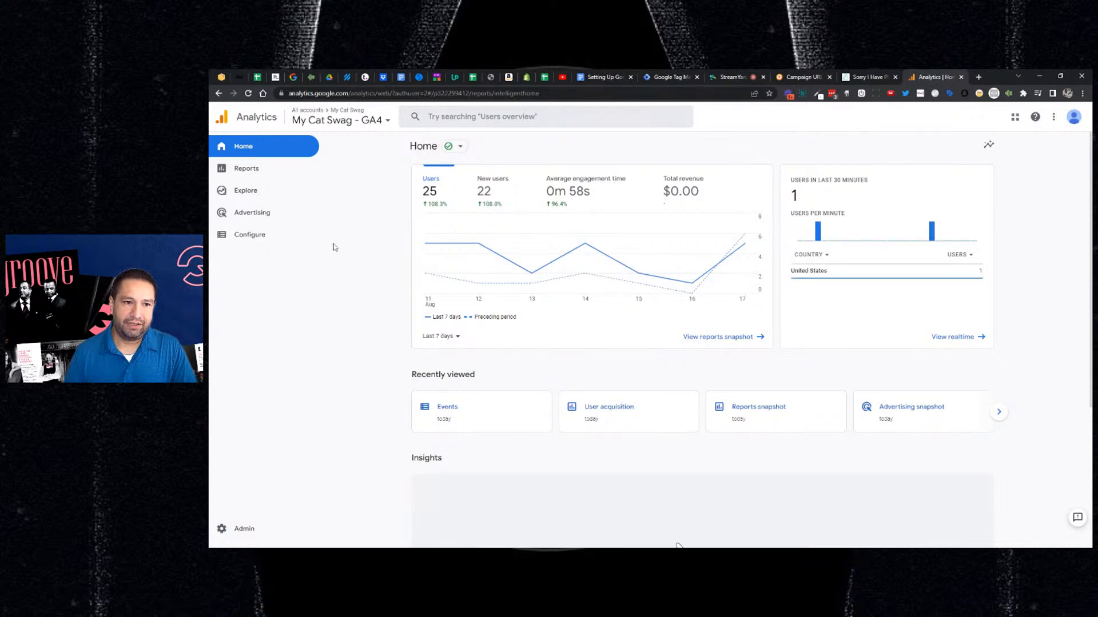
# - Open the User acquisition report from the reports snapshot and view its new users table
pyautogui.click(258, 169)
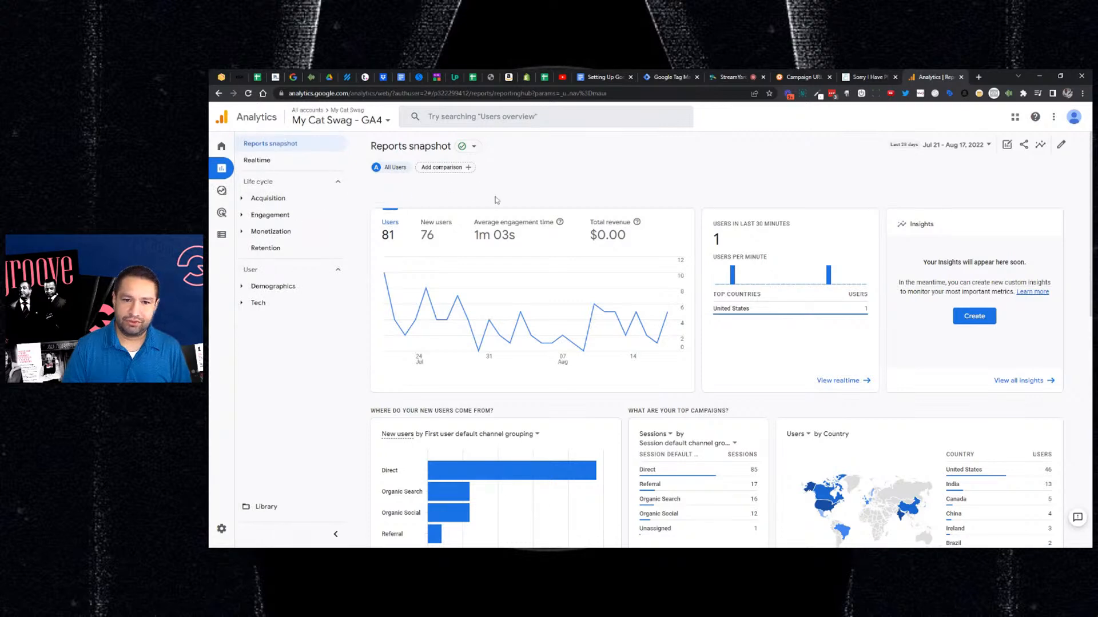
pyautogui.scroll(-1, 496, 207)
pyautogui.scroll(-1, 496, 208)
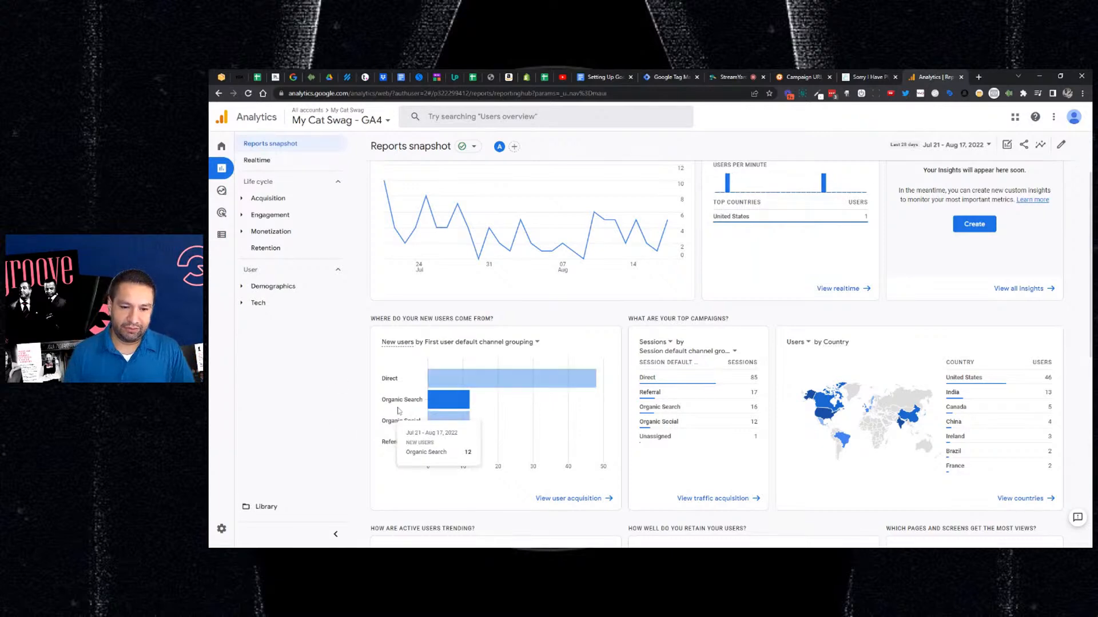
pyautogui.click(556, 499)
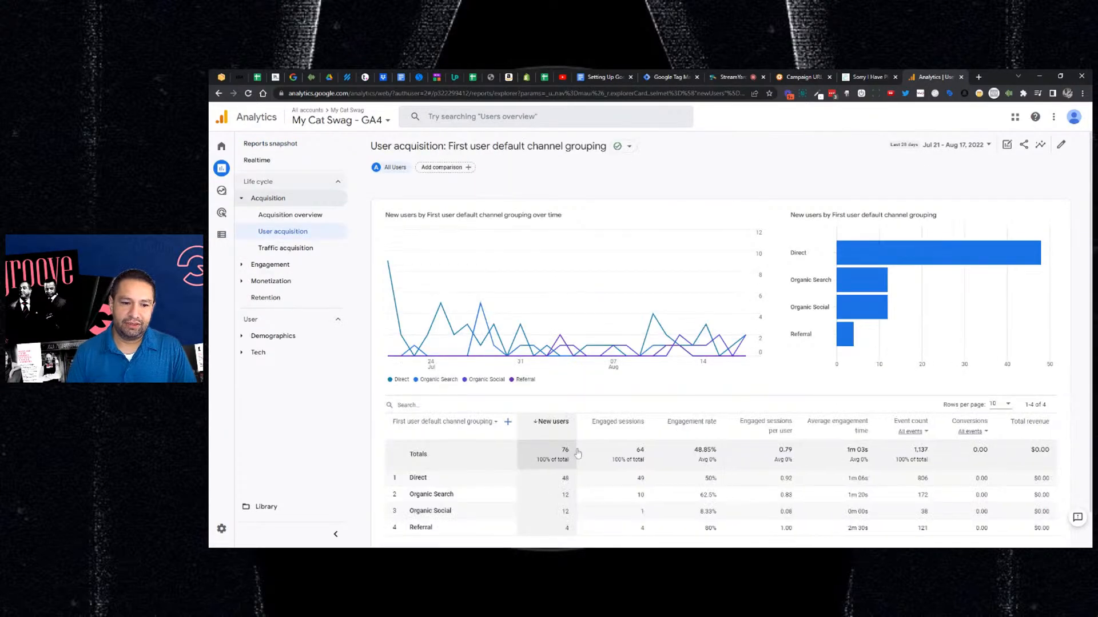
pyautogui.scroll(-1, 578, 453)
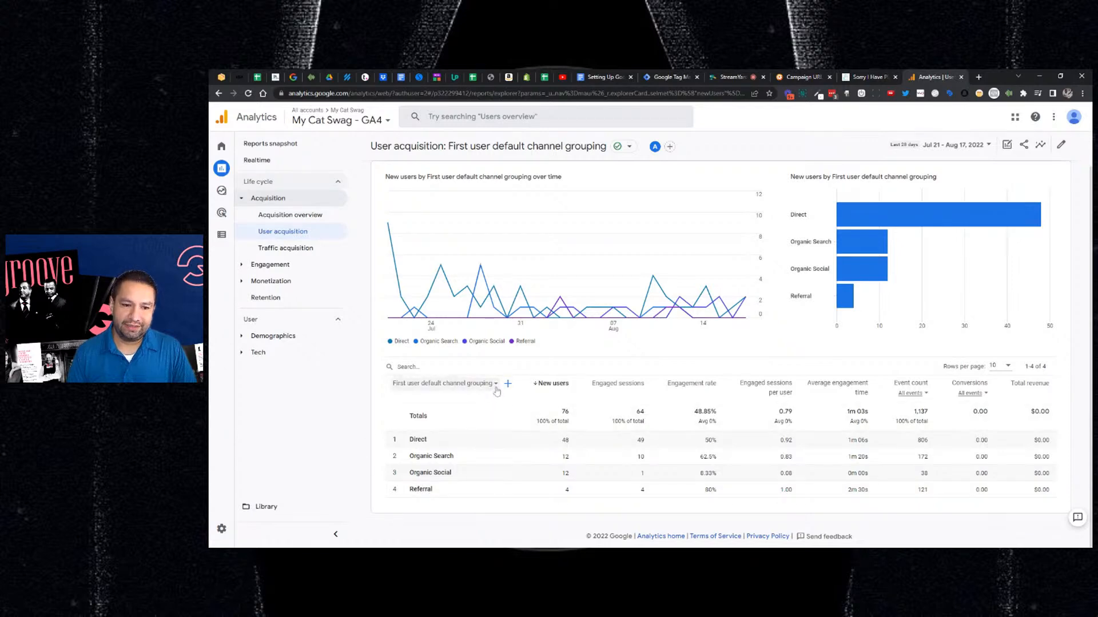
# - Break down the User acquisition report by First user medium
pyautogui.moveTo(496, 393)
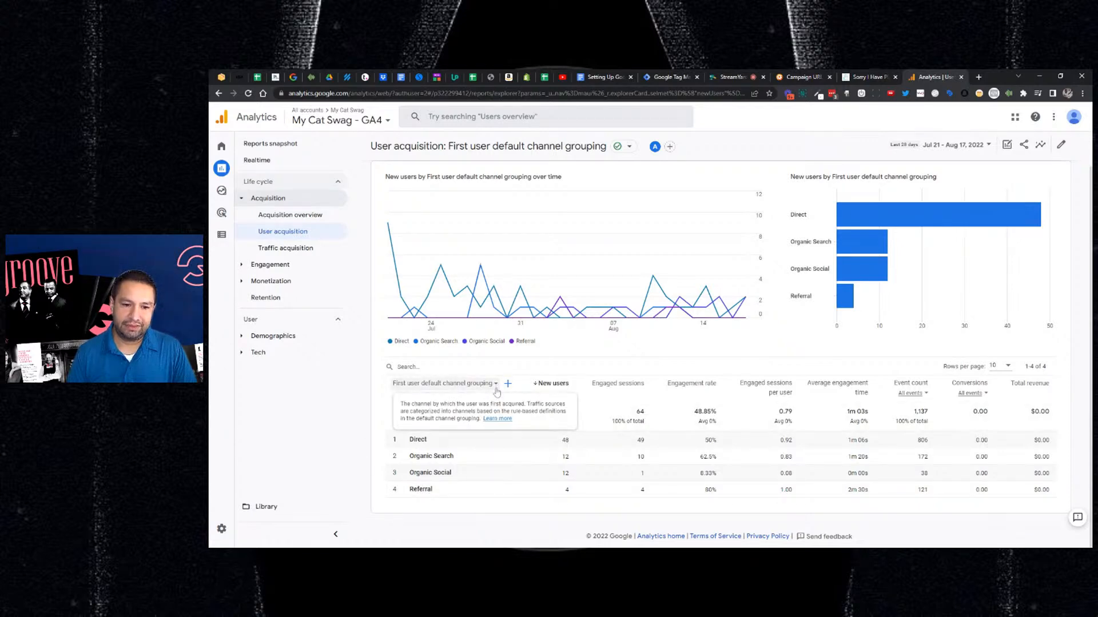
pyautogui.click(495, 384)
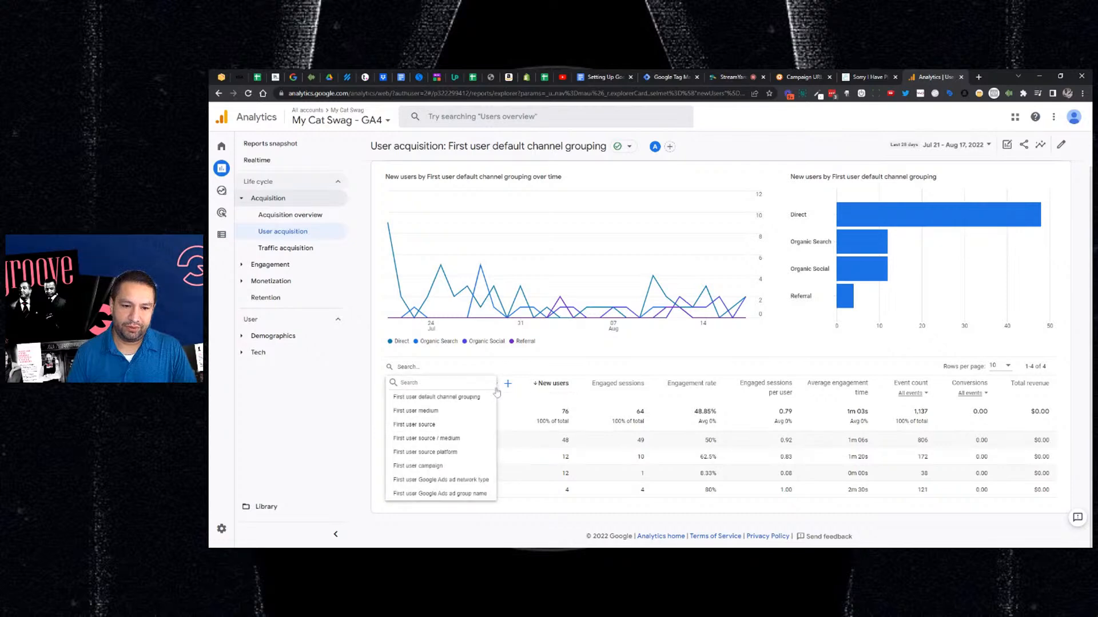
pyautogui.click(443, 411)
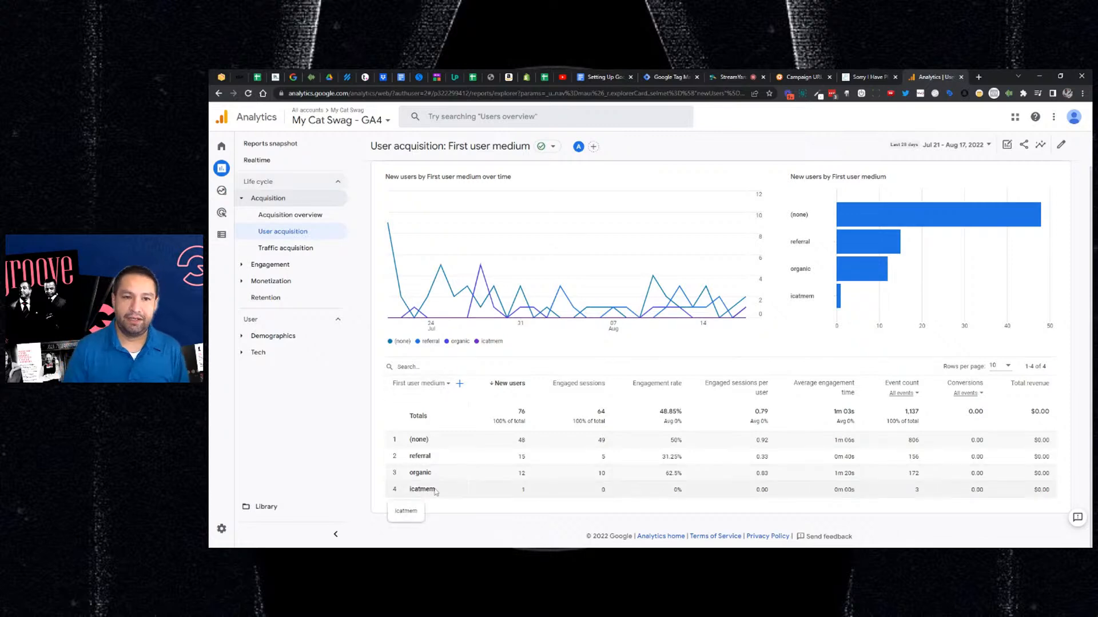
# - Break down the User acquisition report by First user source and review all source rows
pyautogui.click(446, 385)
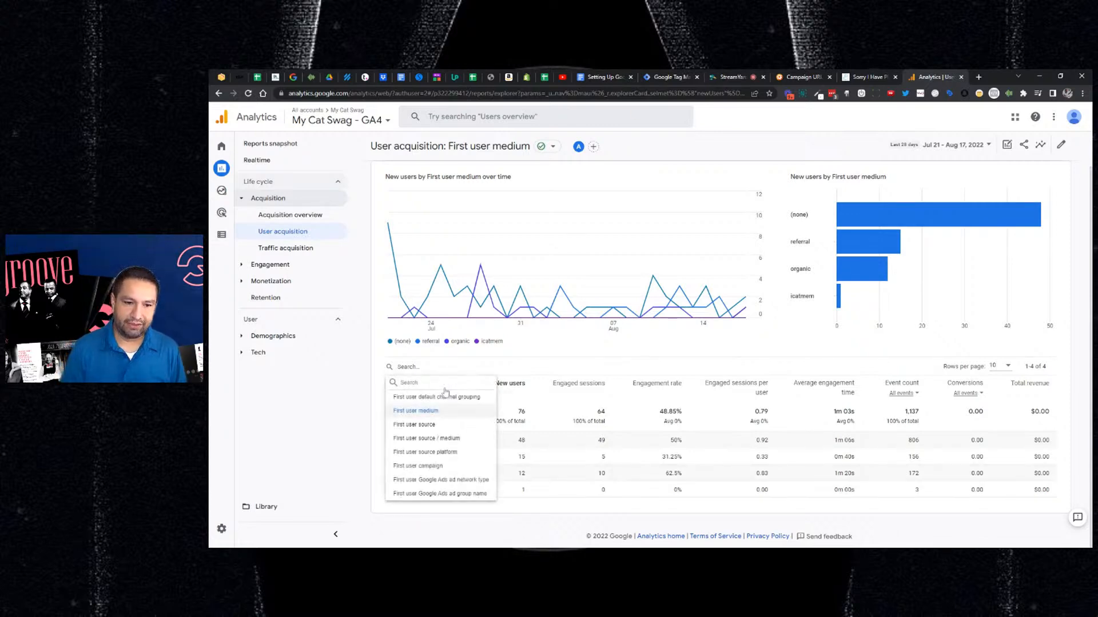
pyautogui.click(442, 425)
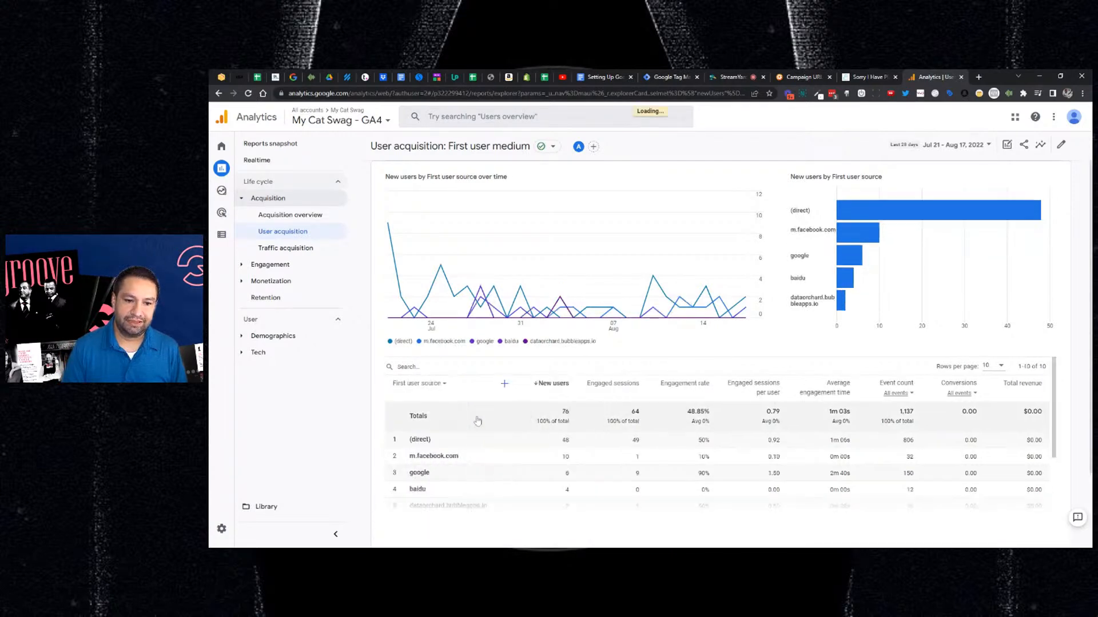
pyautogui.scroll(-1, 483, 430)
pyautogui.scroll(-2, 483, 430)
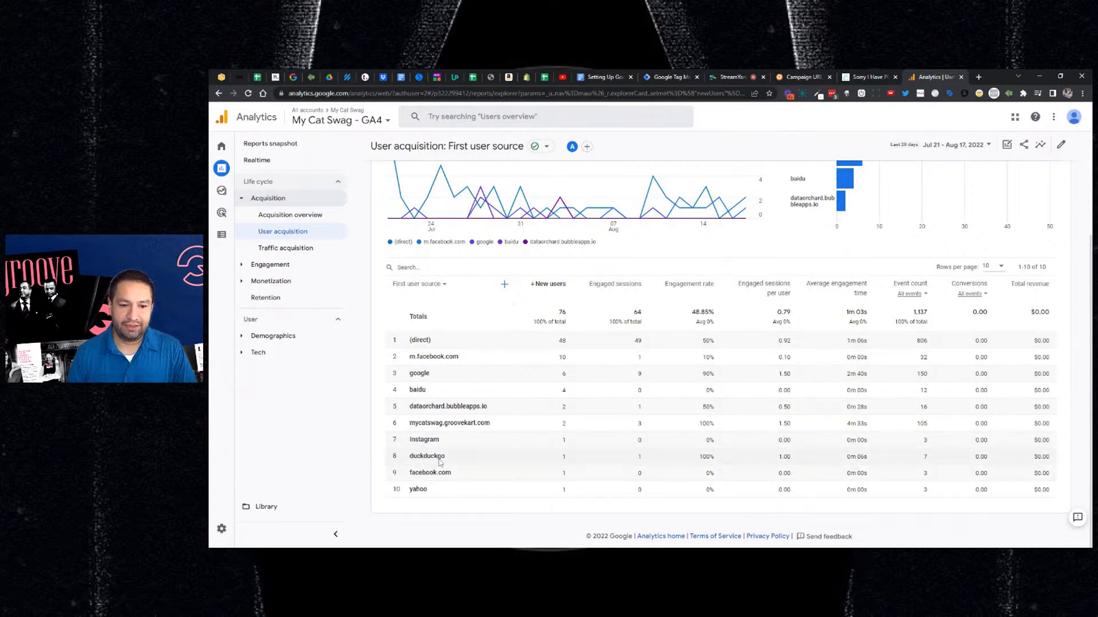
# - Break down the User acquisition report by First user source / medium to see the combined campaign values
pyautogui.click(445, 286)
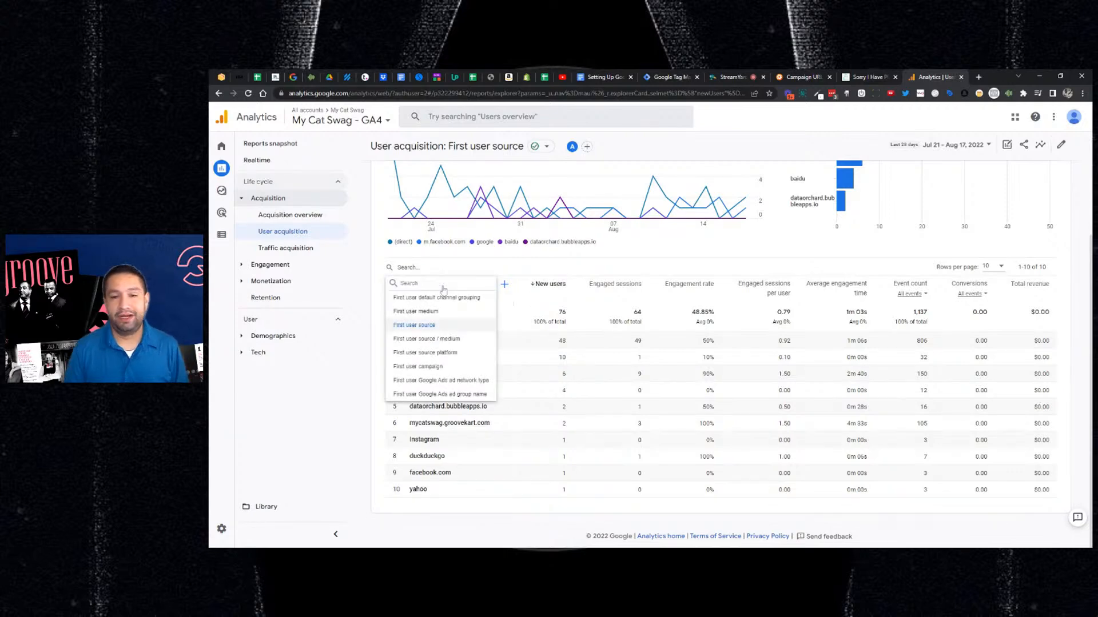
pyautogui.click(345, 394)
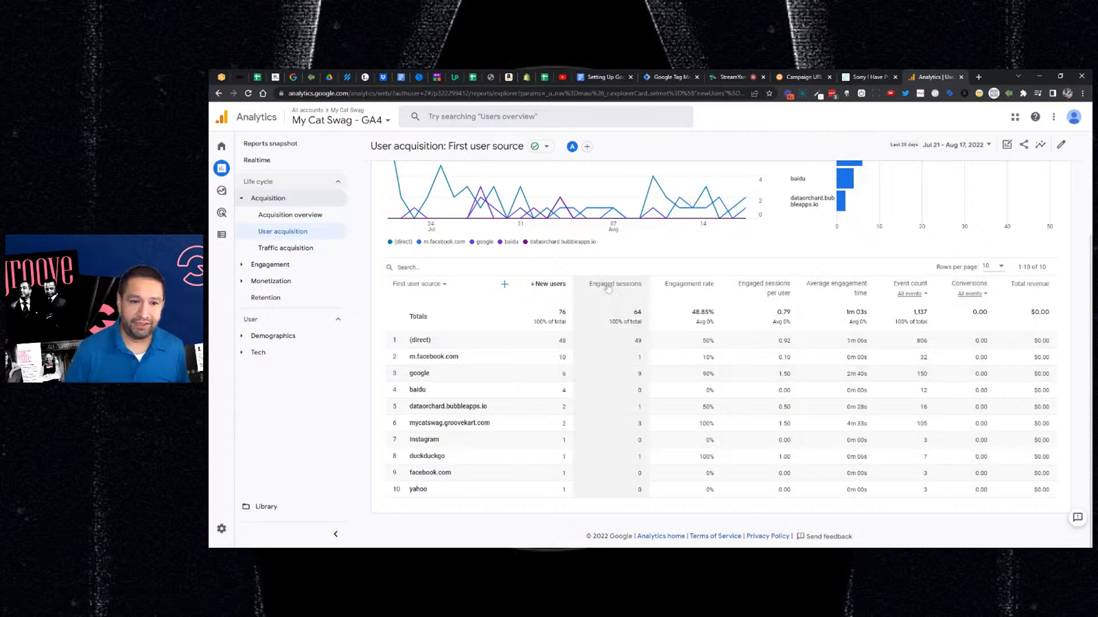
pyautogui.click(451, 291)
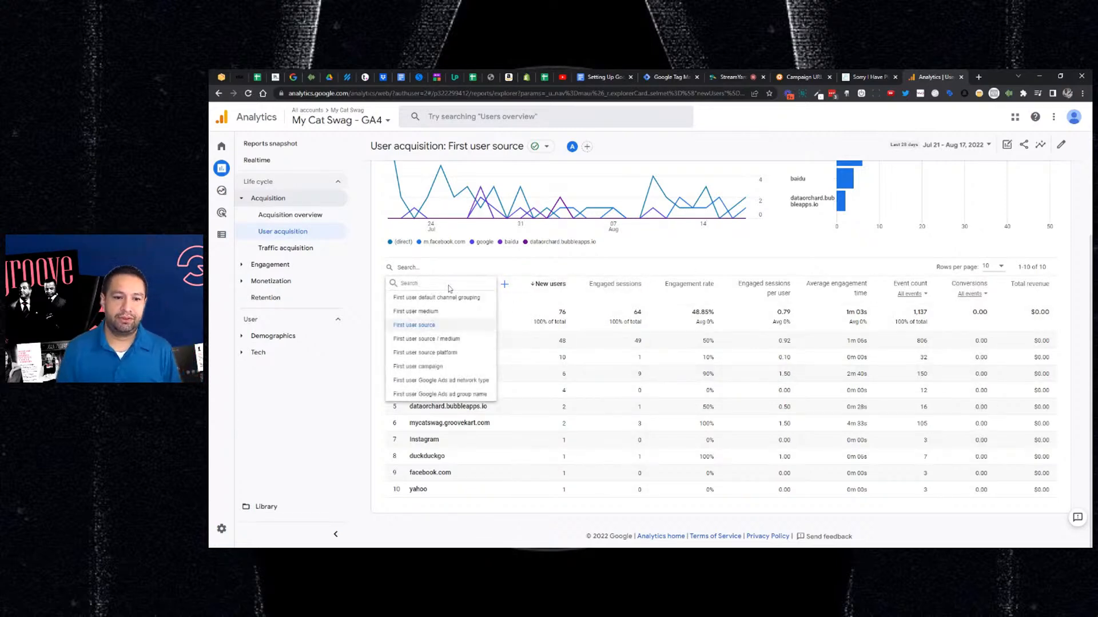
pyautogui.click(447, 342)
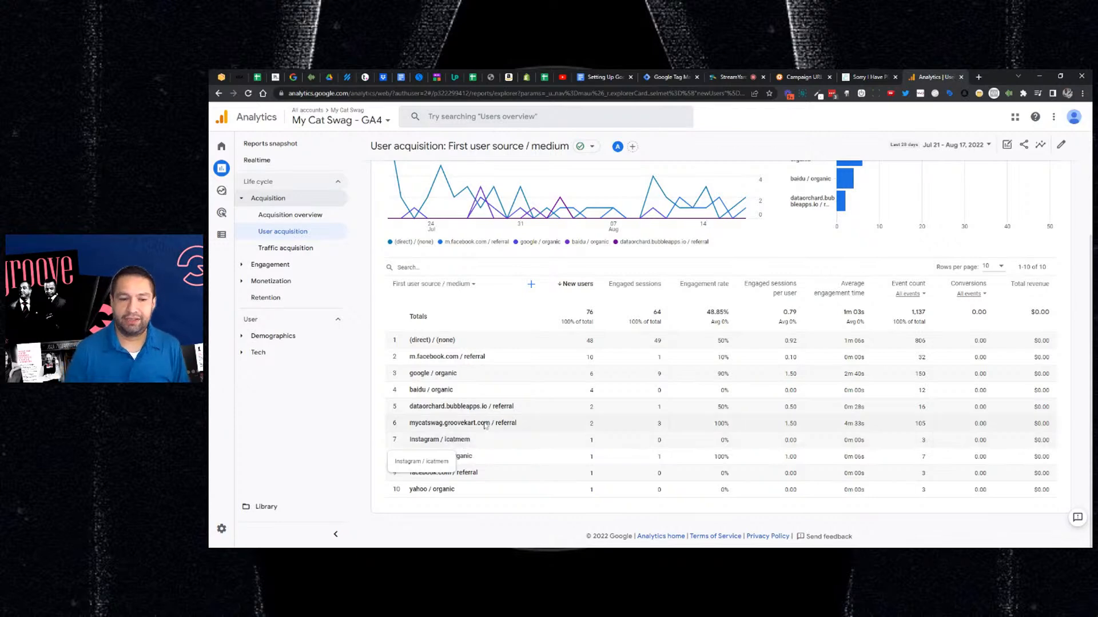
# - Break down the User acquisition report by First user source platform and look over the other available dimensions
pyautogui.click(469, 289)
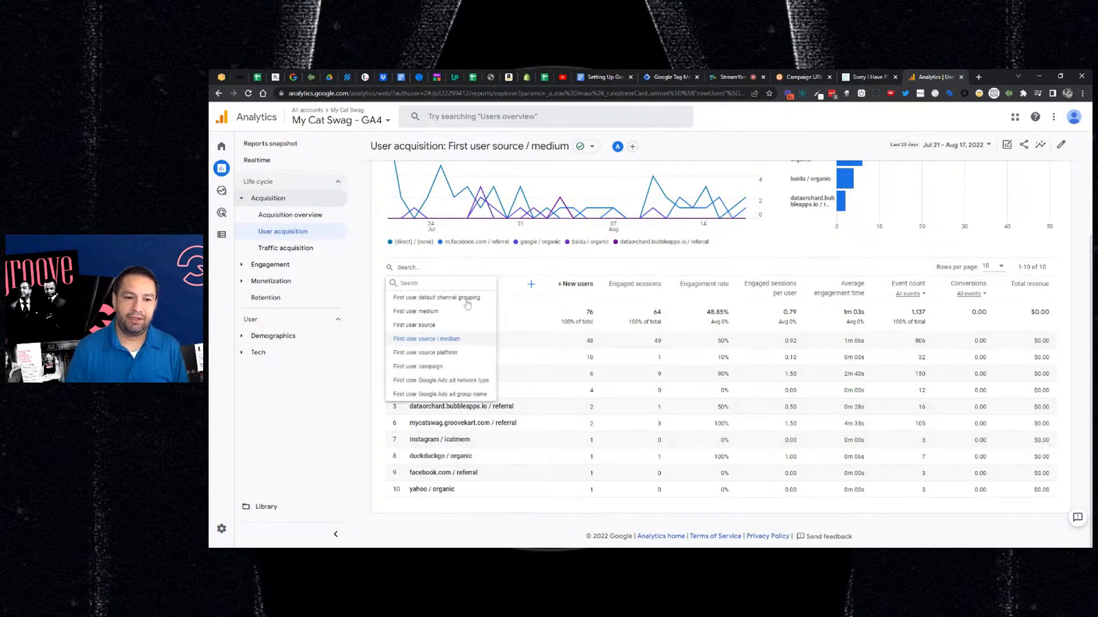
pyautogui.click(514, 341)
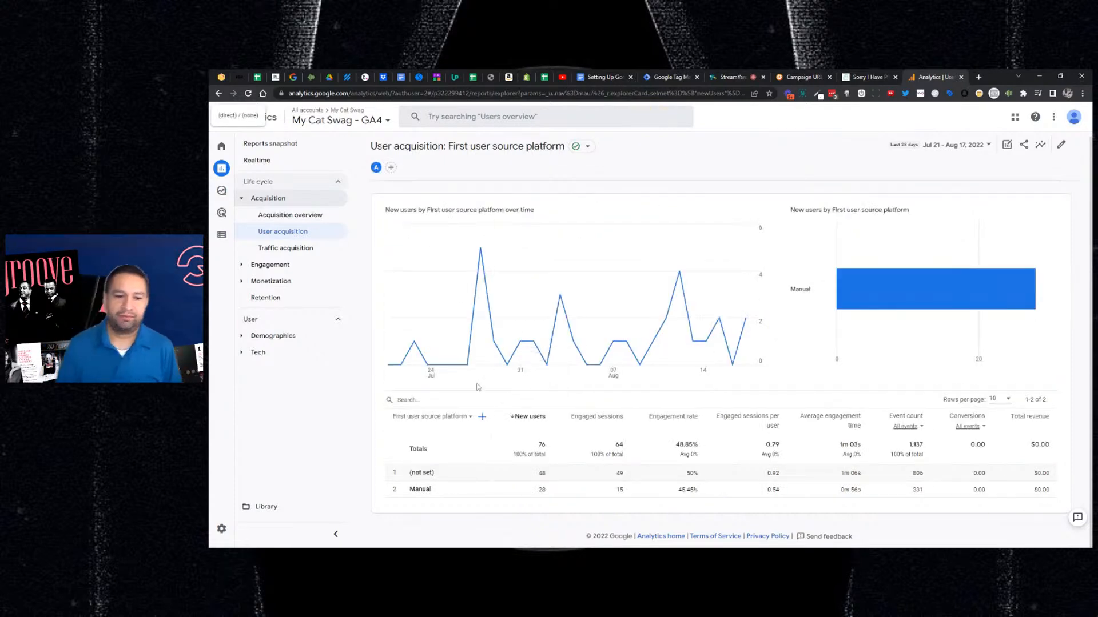
pyautogui.click(456, 418)
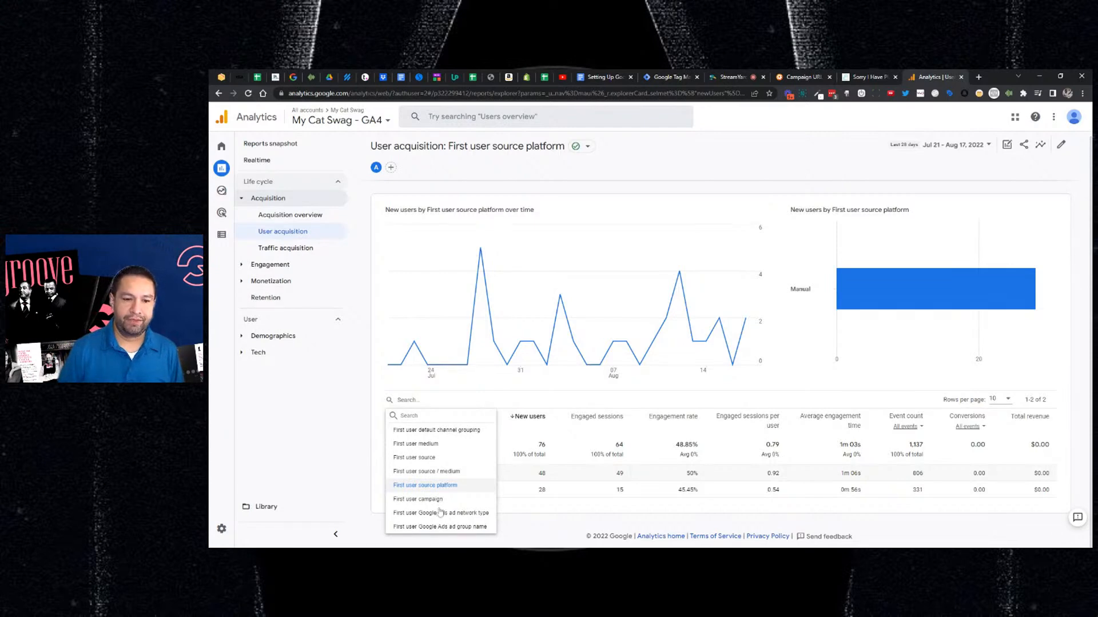
pyautogui.click(371, 412)
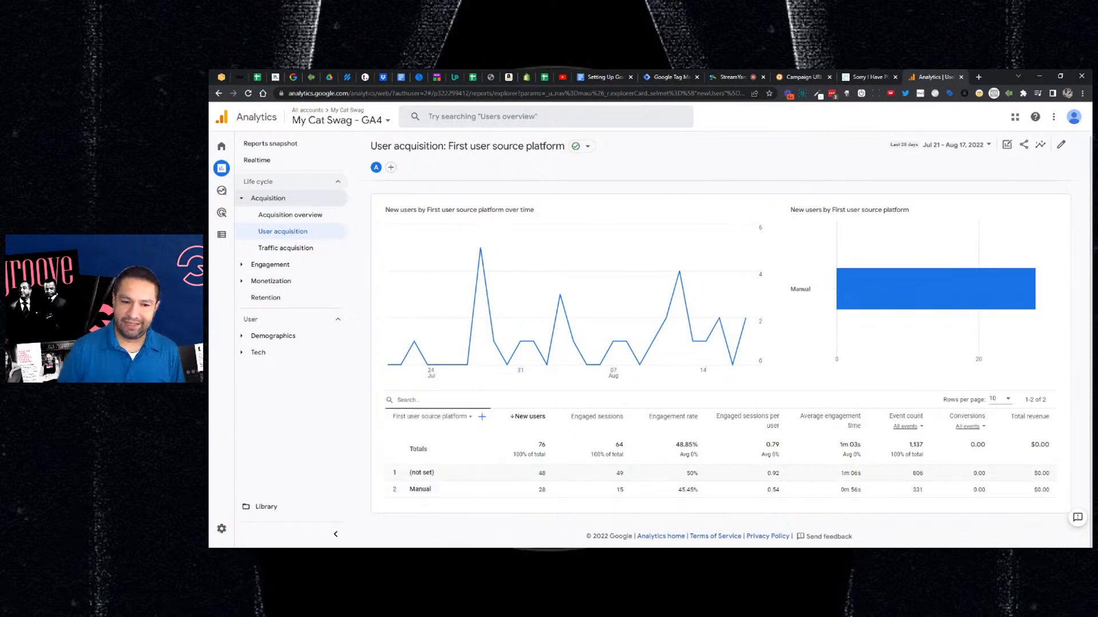
# - Regroup the User acquisition report by First user source to recheck its rows, and finally by First user medium
pyautogui.click(457, 428)
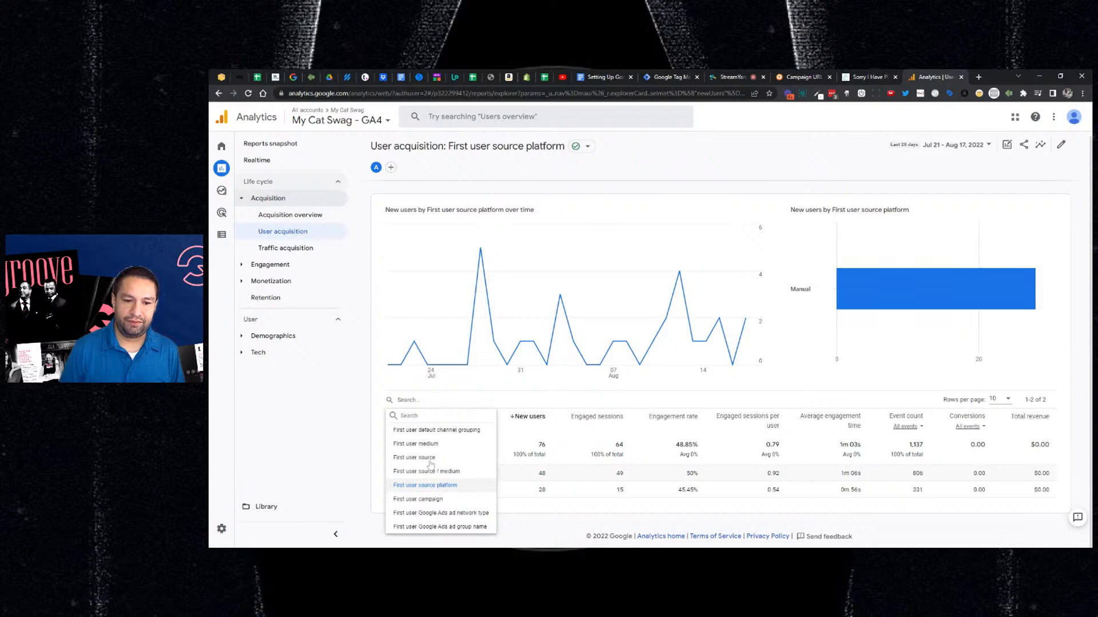
pyautogui.click(430, 460)
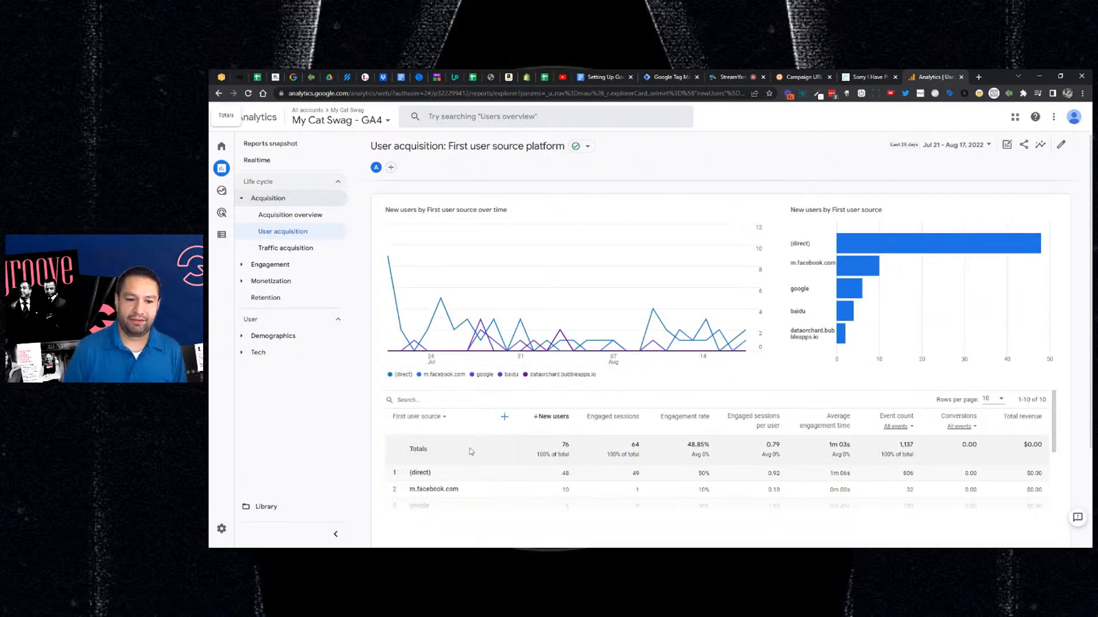
pyautogui.scroll(-2, 445, 411)
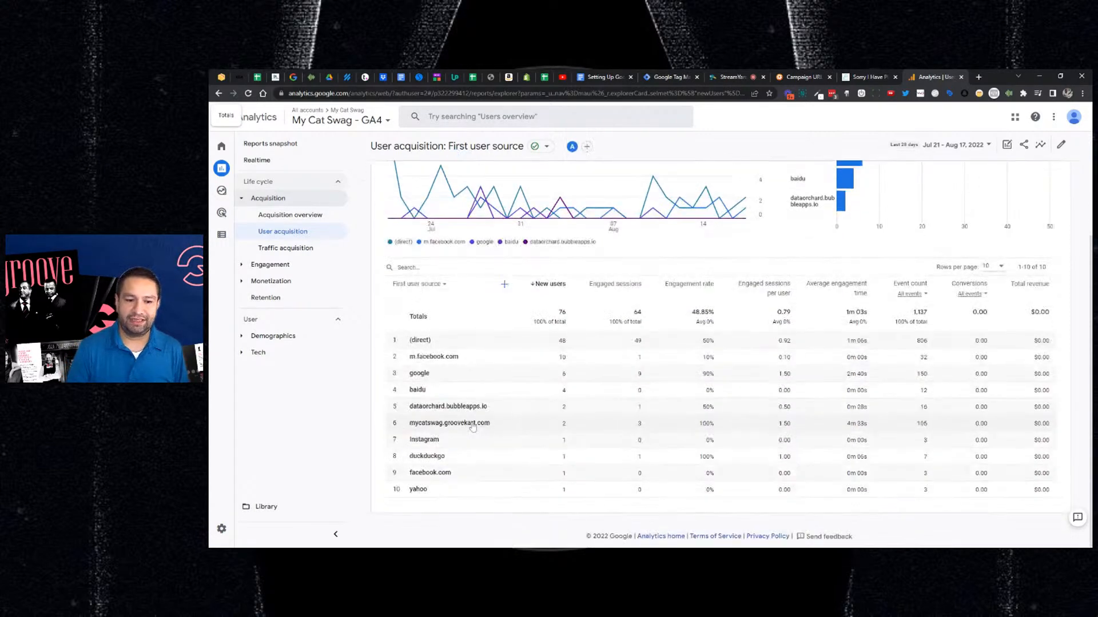
pyautogui.scroll(1, 437, 352)
pyautogui.scroll(1, 438, 352)
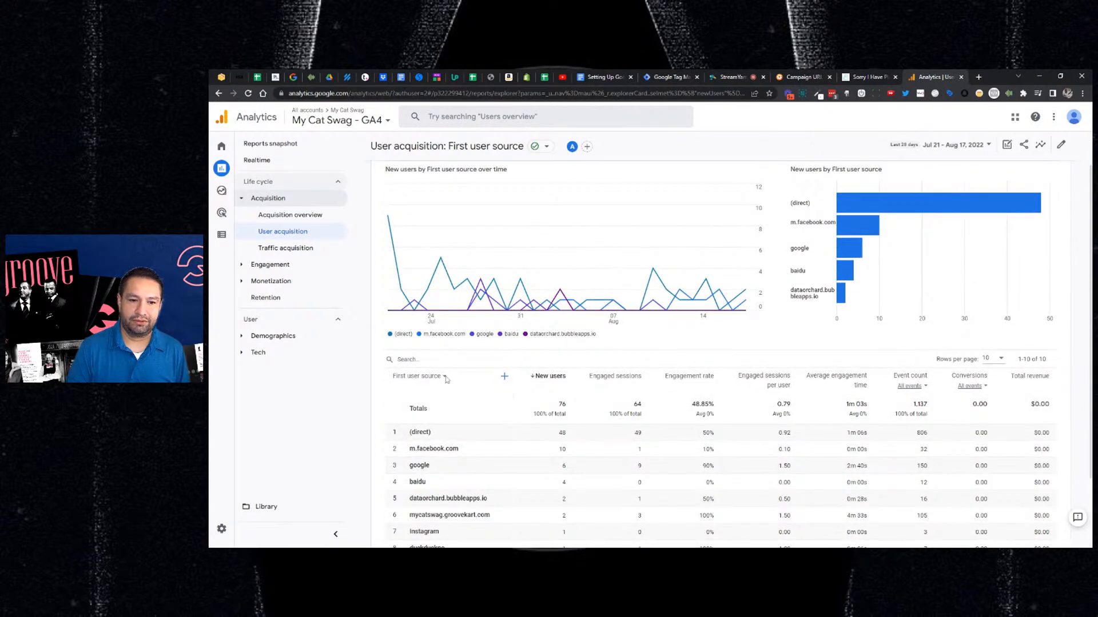
pyautogui.click(443, 379)
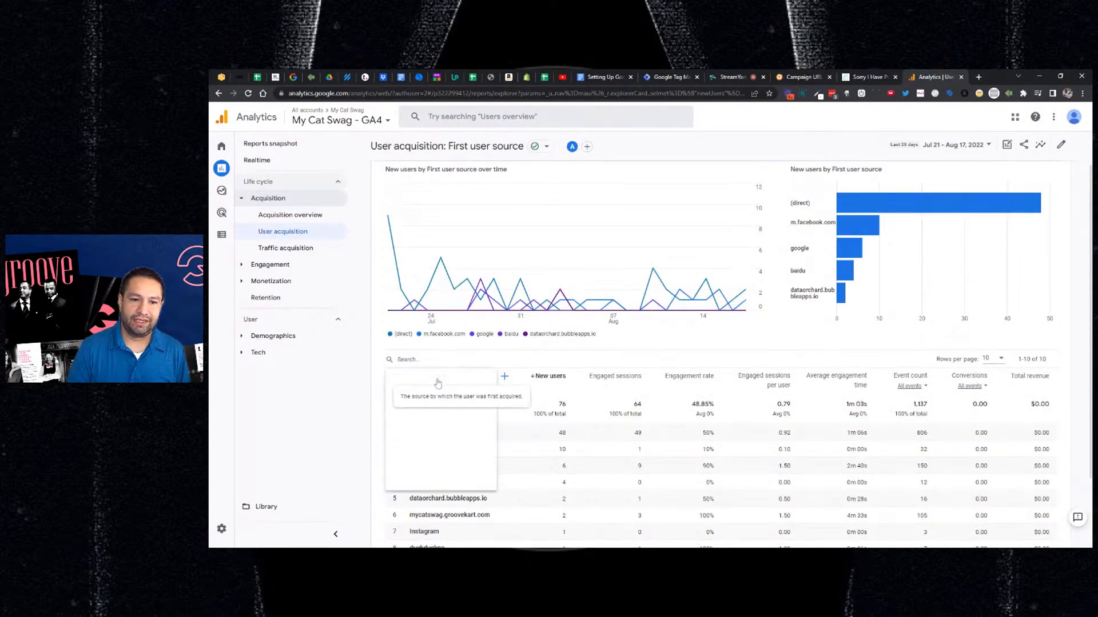
pyautogui.click(430, 404)
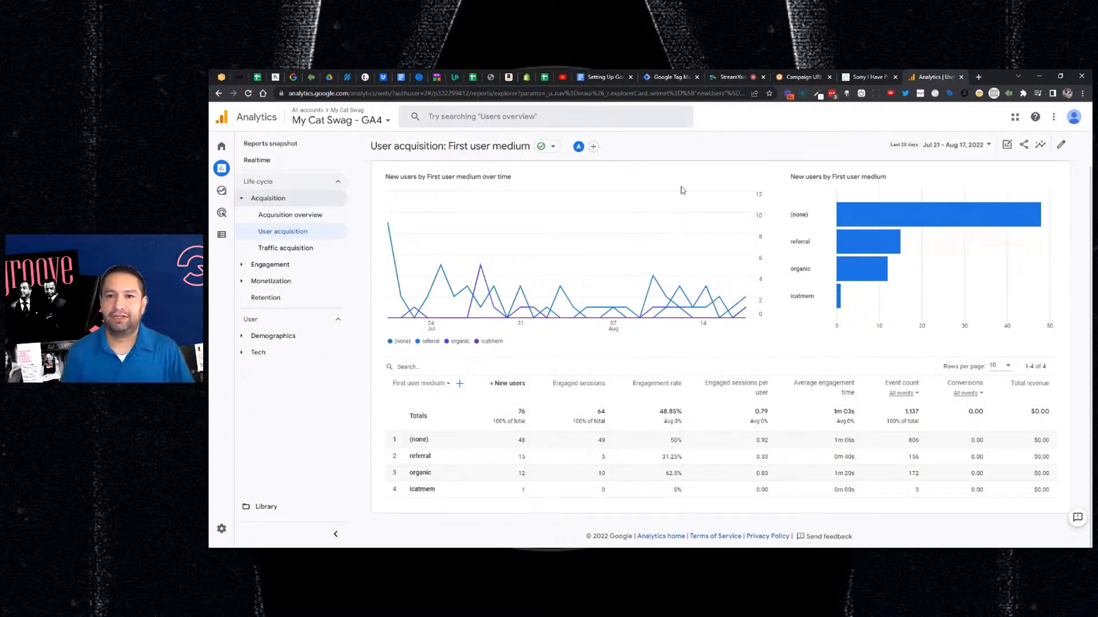
# - View the Google Tag Manager setup outline, then return to the Campaign URL Builder and review the campaign source and medium fields
pyautogui.click(608, 78)
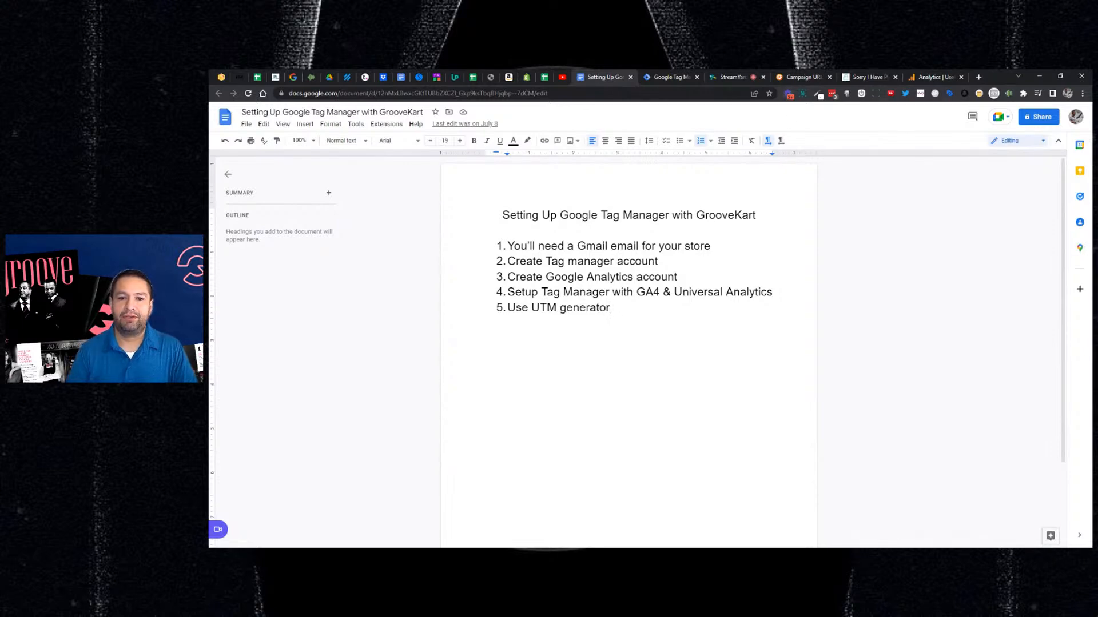
pyautogui.click(802, 77)
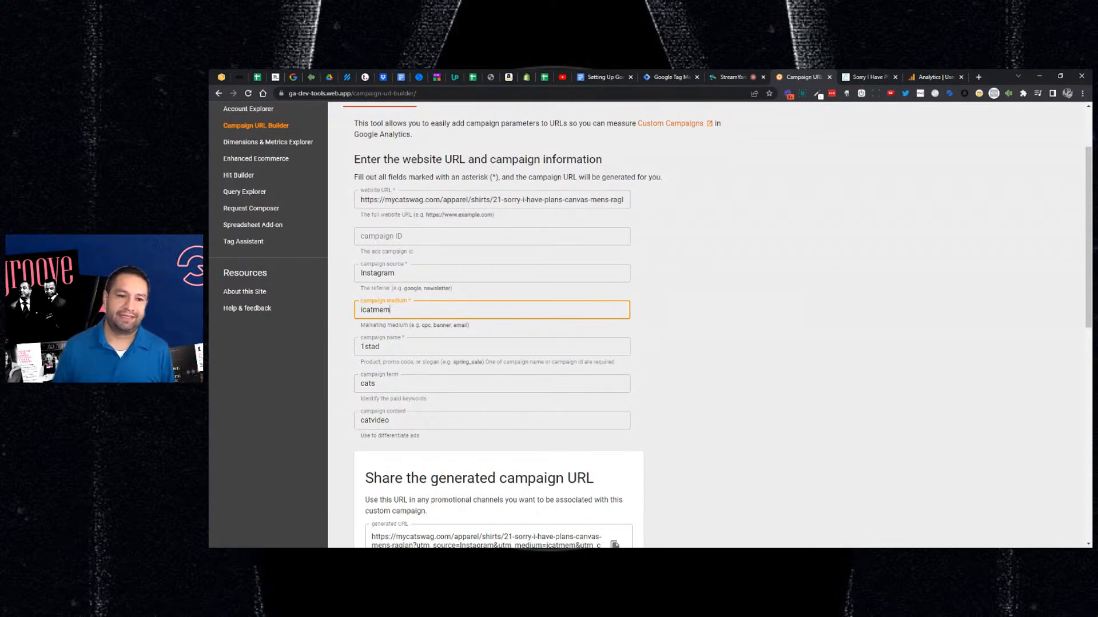
pyautogui.click(692, 244)
pyautogui.moveTo(400, 273); pyautogui.dragTo(330, 273)
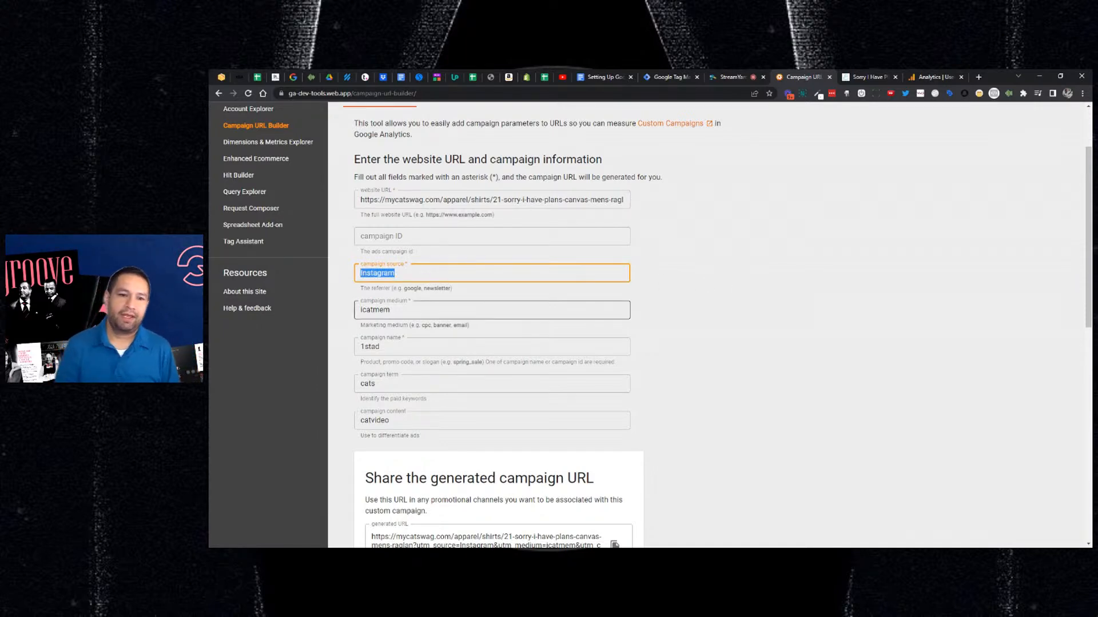
pyautogui.press('Tab')
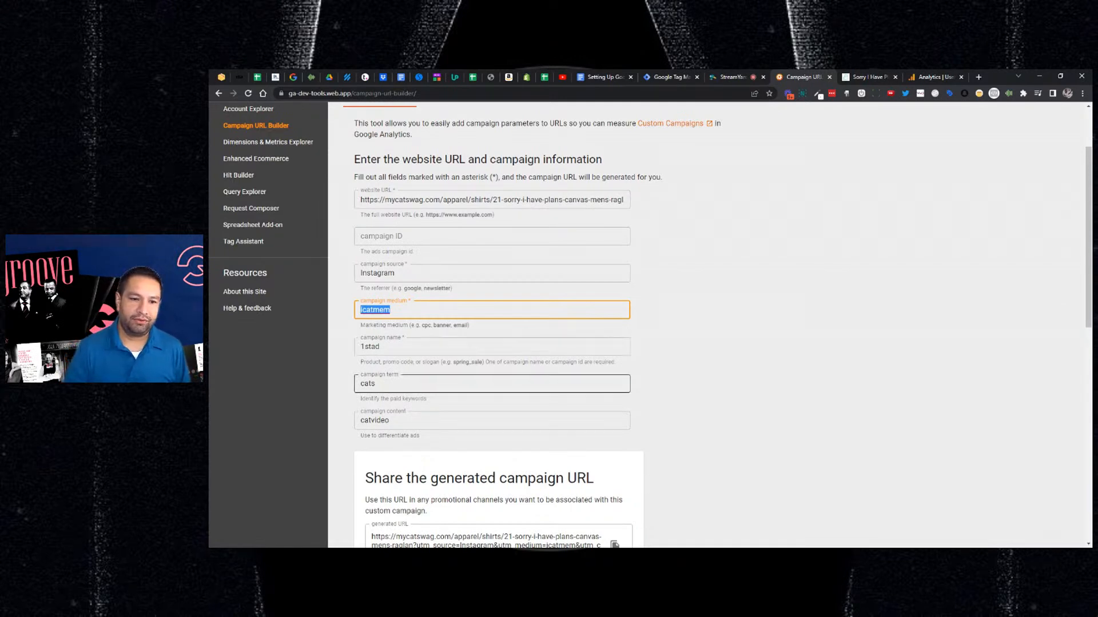
# - Review the campaign name field in the URL builder, then return to the Google Tag Manager setup outline
pyautogui.press('Tab')
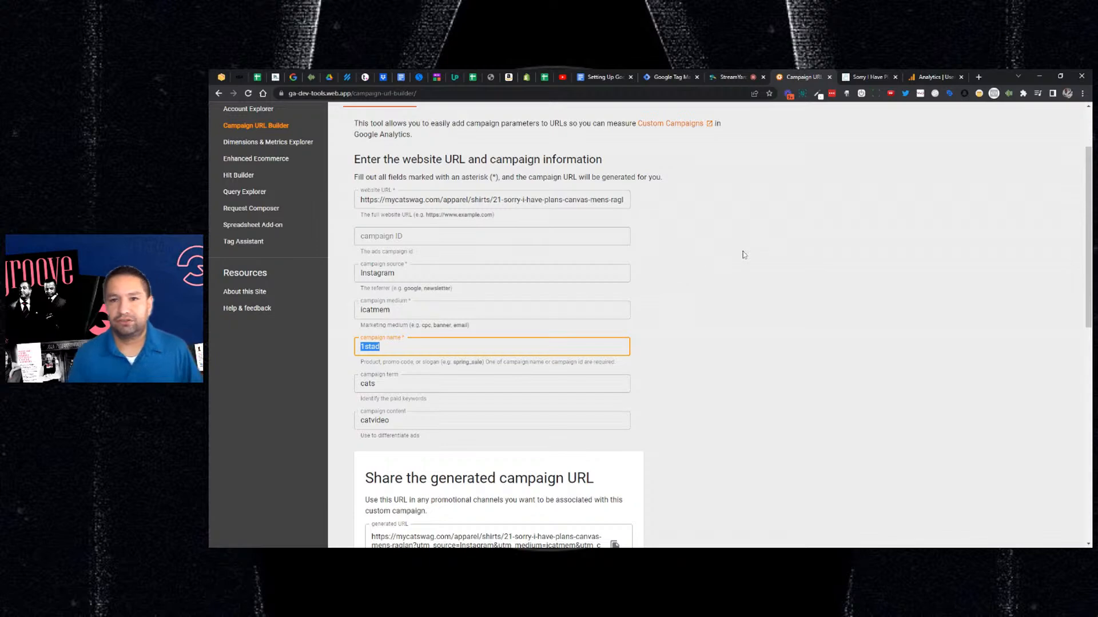
pyautogui.click(612, 82)
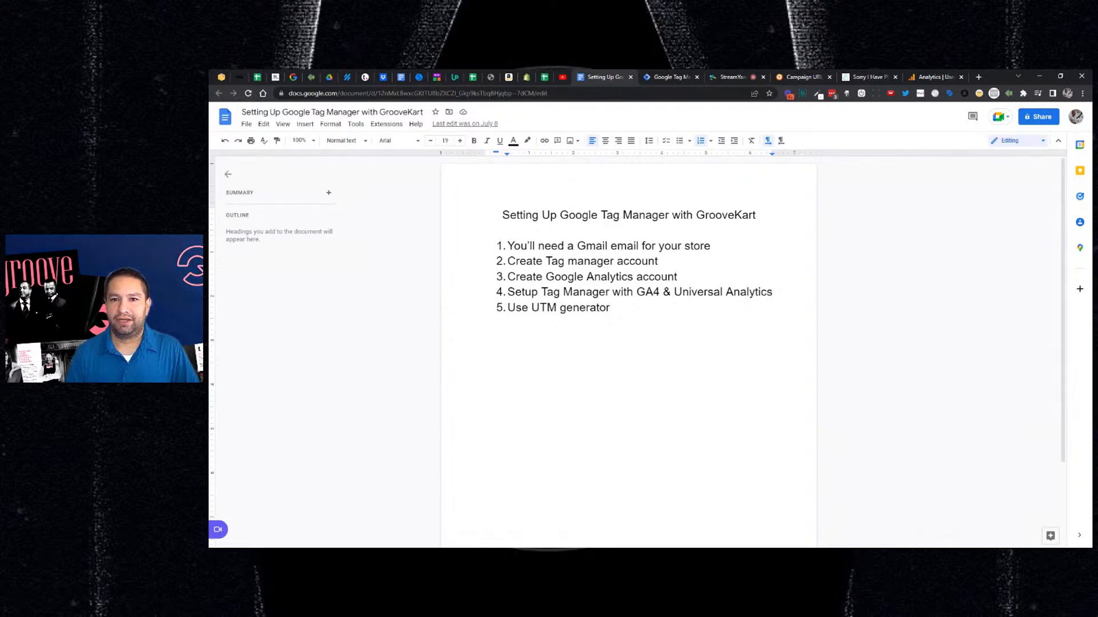
# - Search Google for "tag manager" in a new browser tab and open Google Tag Manager from the results
pyautogui.click(978, 76)
pyautogui.write('go')
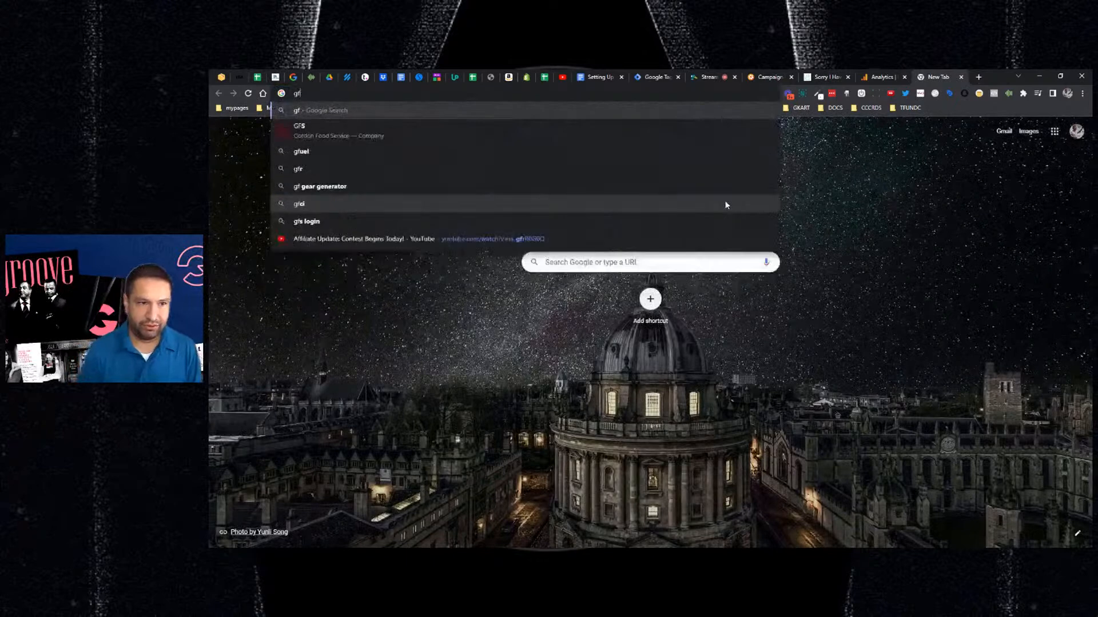
pyautogui.press('Return')
pyautogui.write('tag')
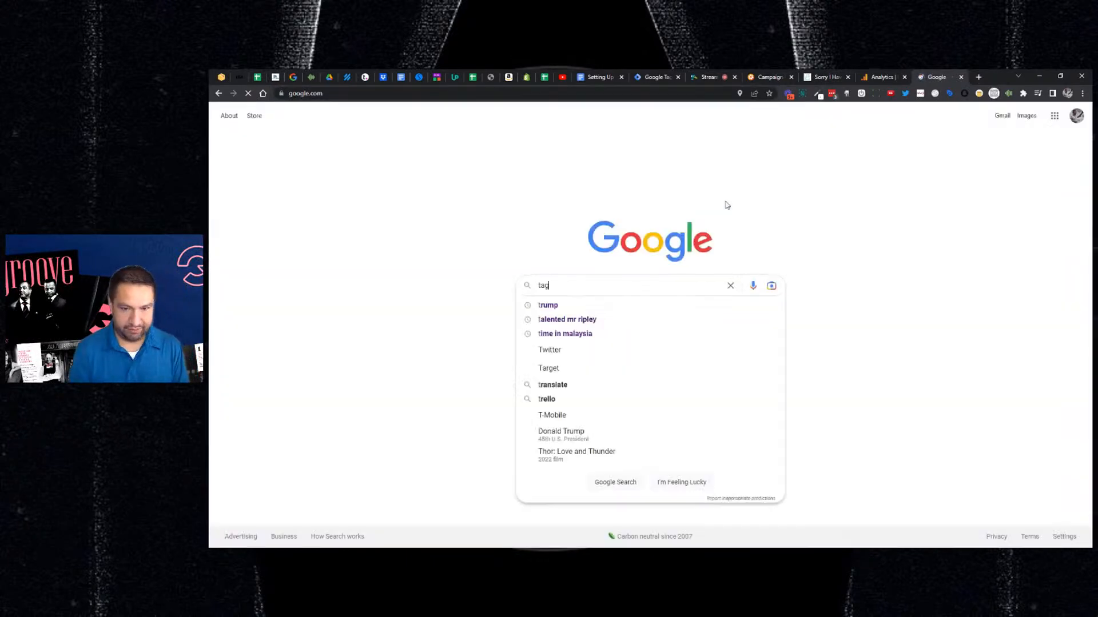
pyautogui.write(' manager')
pyautogui.press('Return')
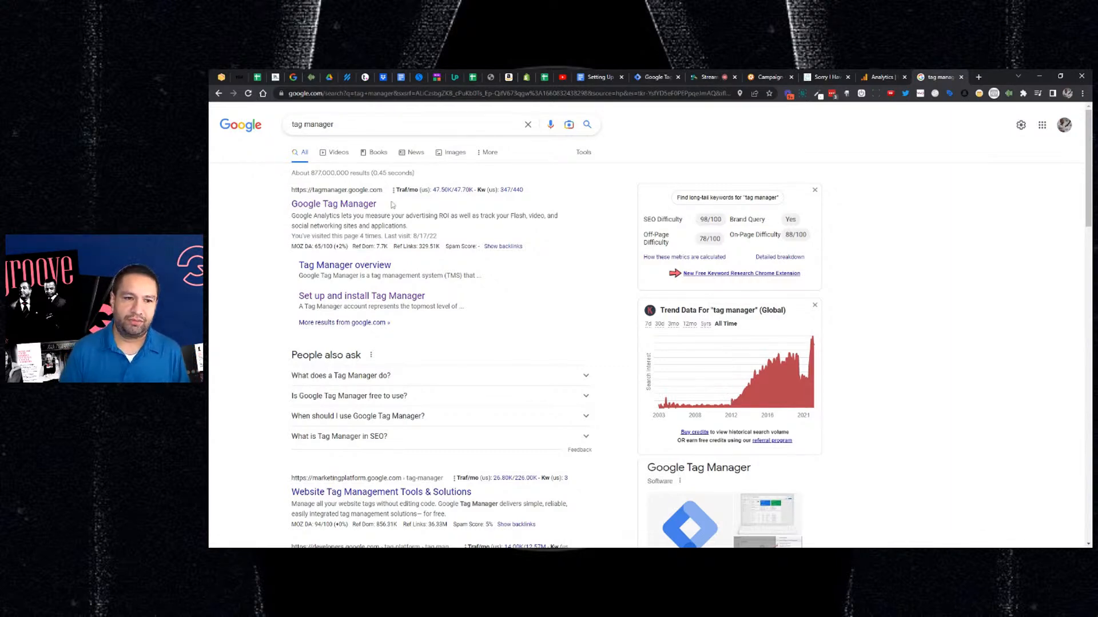
pyautogui.click(357, 205)
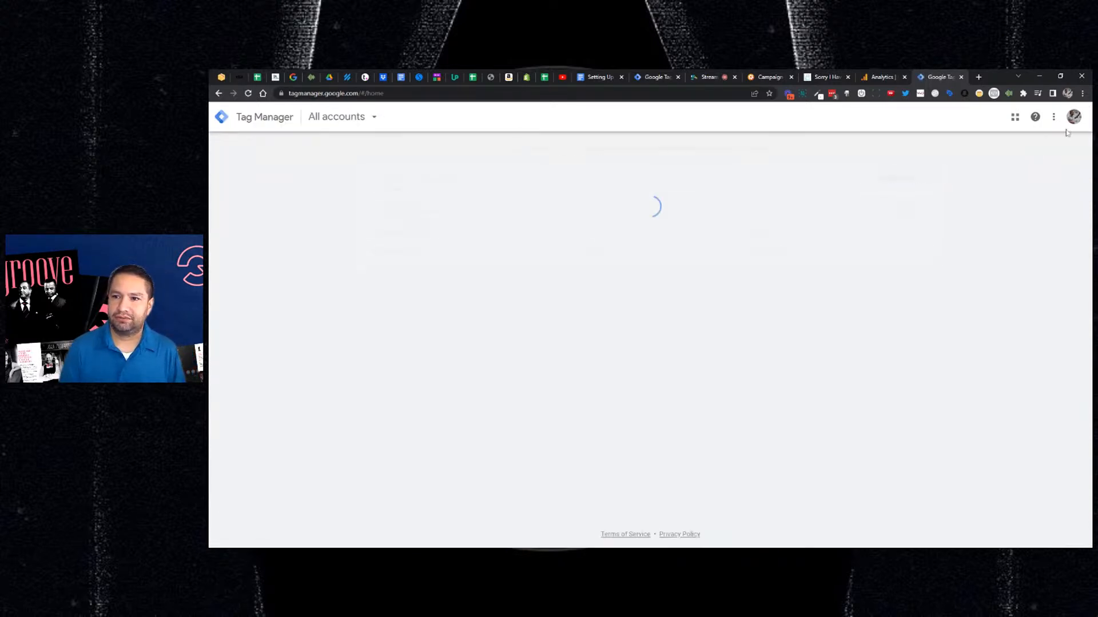
# - Switch Tag Manager to the last Google account listed and check which account is signed in
pyautogui.click(1073, 117)
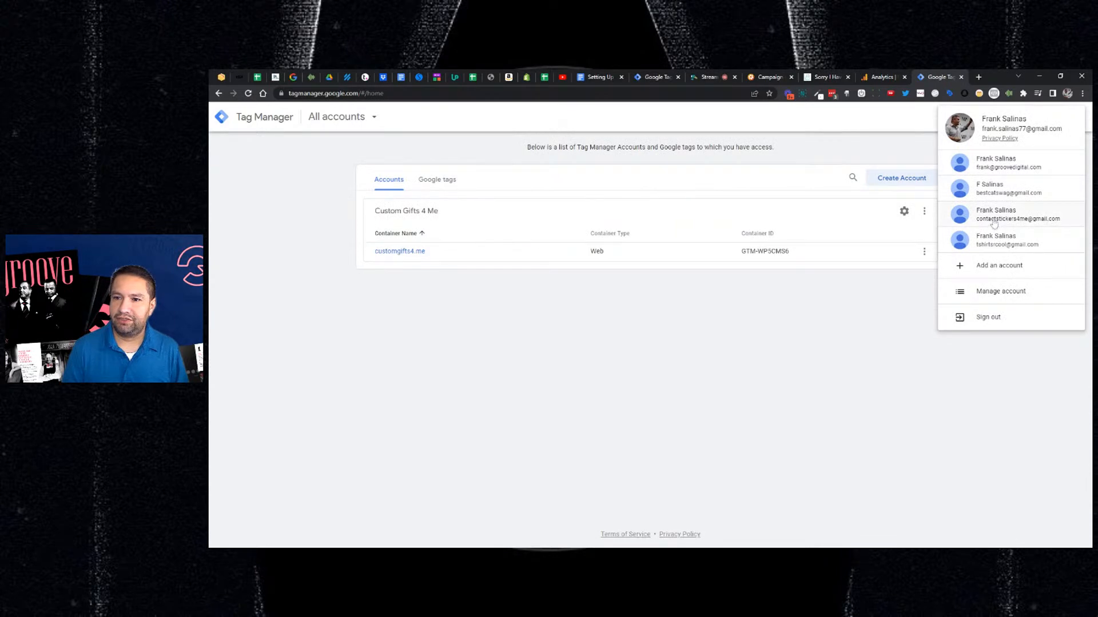
pyautogui.click(1000, 243)
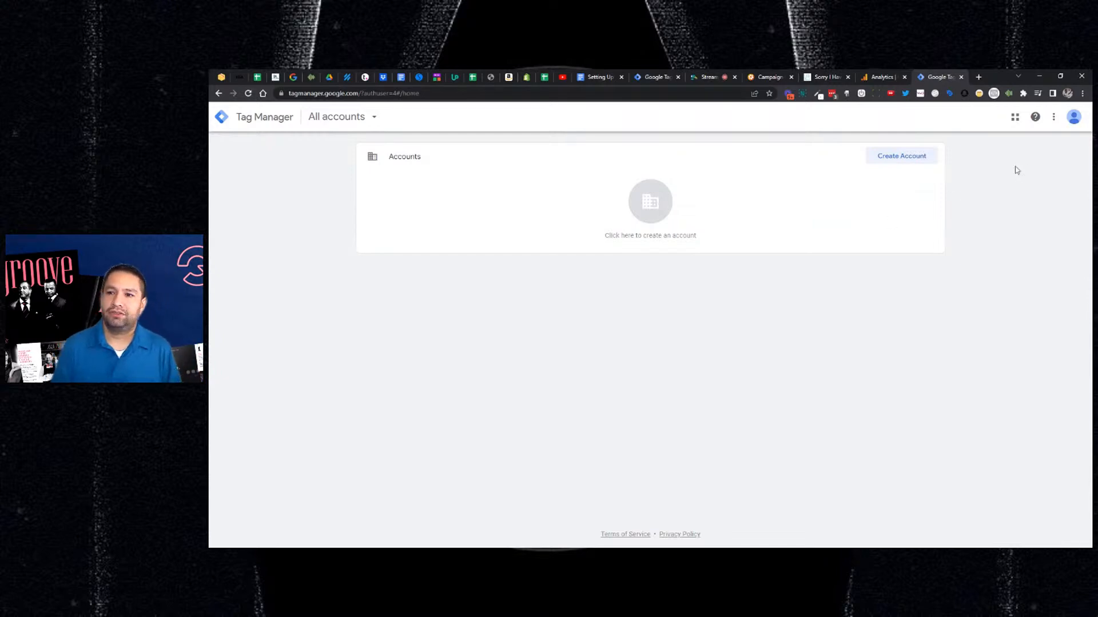
pyautogui.click(1073, 117)
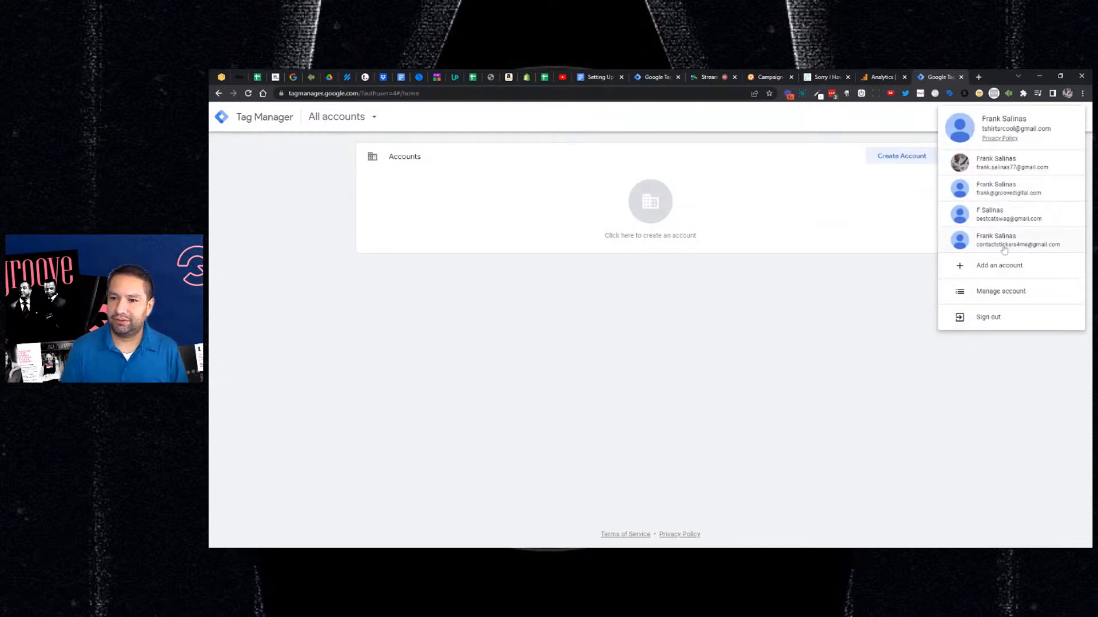
pyautogui.click(893, 277)
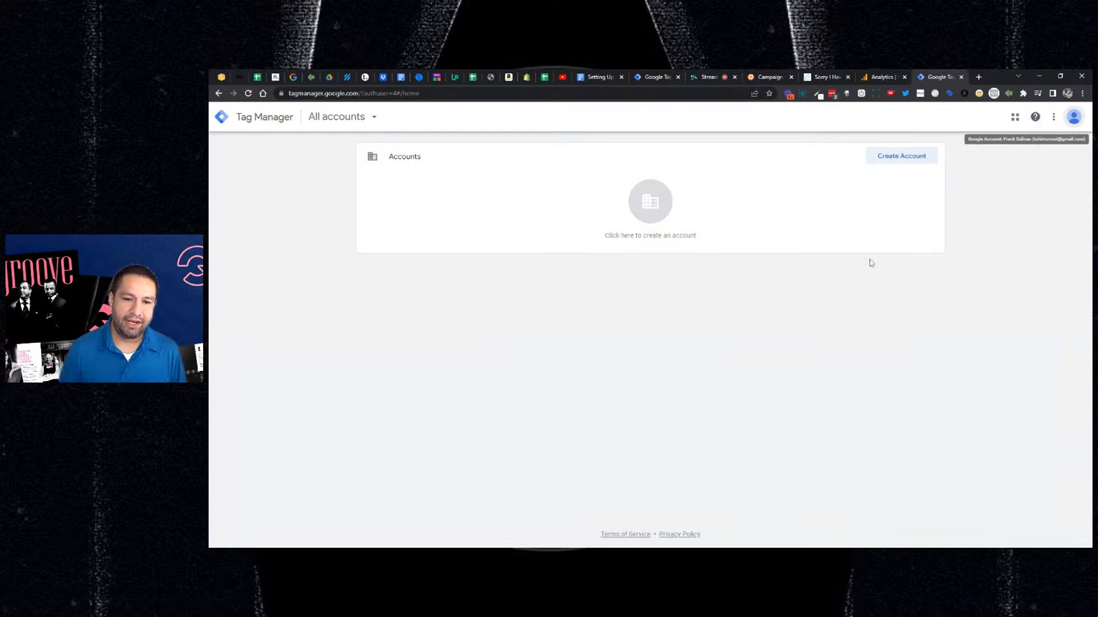
# - Fill in a new Tag Manager account named My Cat Swag with a Web container named mycatswag.com
pyautogui.click(897, 163)
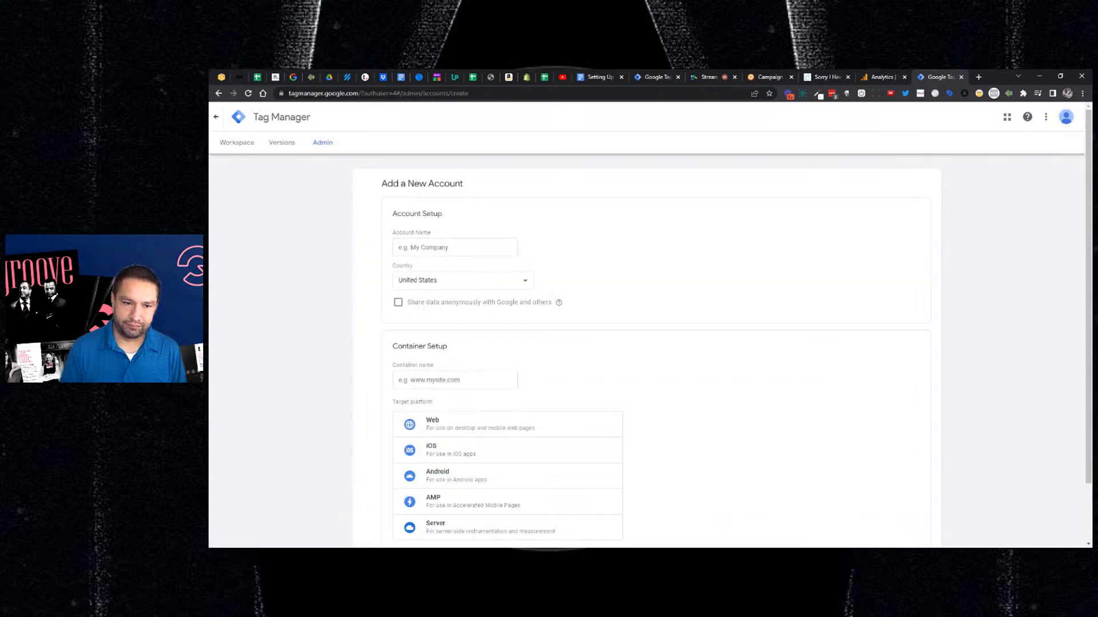
pyautogui.click(455, 248)
pyautogui.write('My Cat Swag')
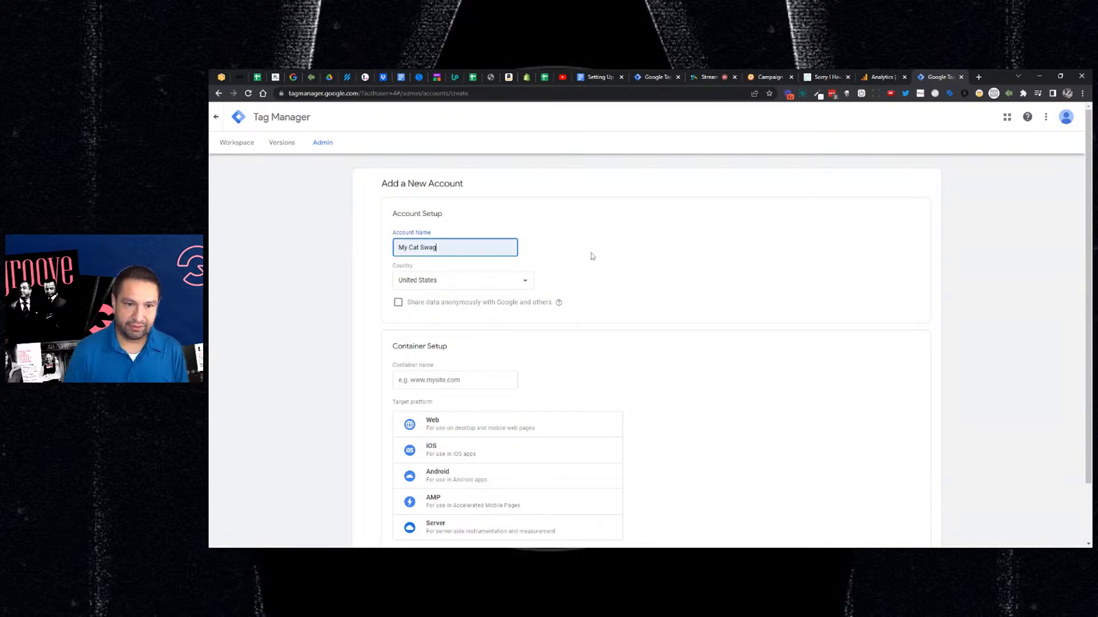
pyautogui.scroll(-2, 593, 256)
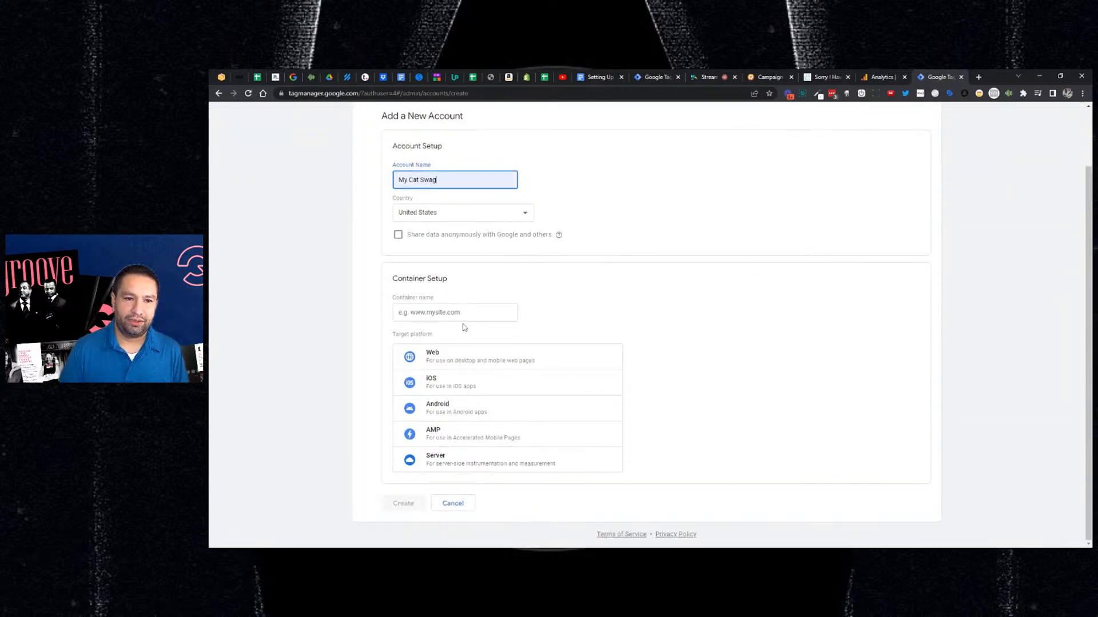
pyautogui.click(458, 312)
pyautogui.write('mycatswag.com')
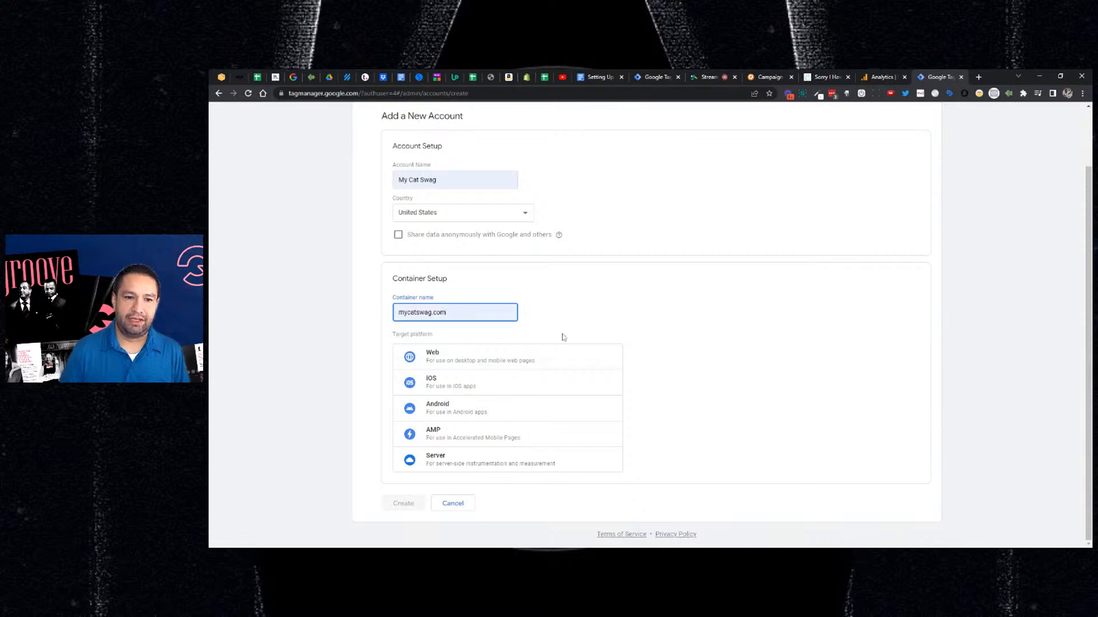
pyautogui.click(474, 364)
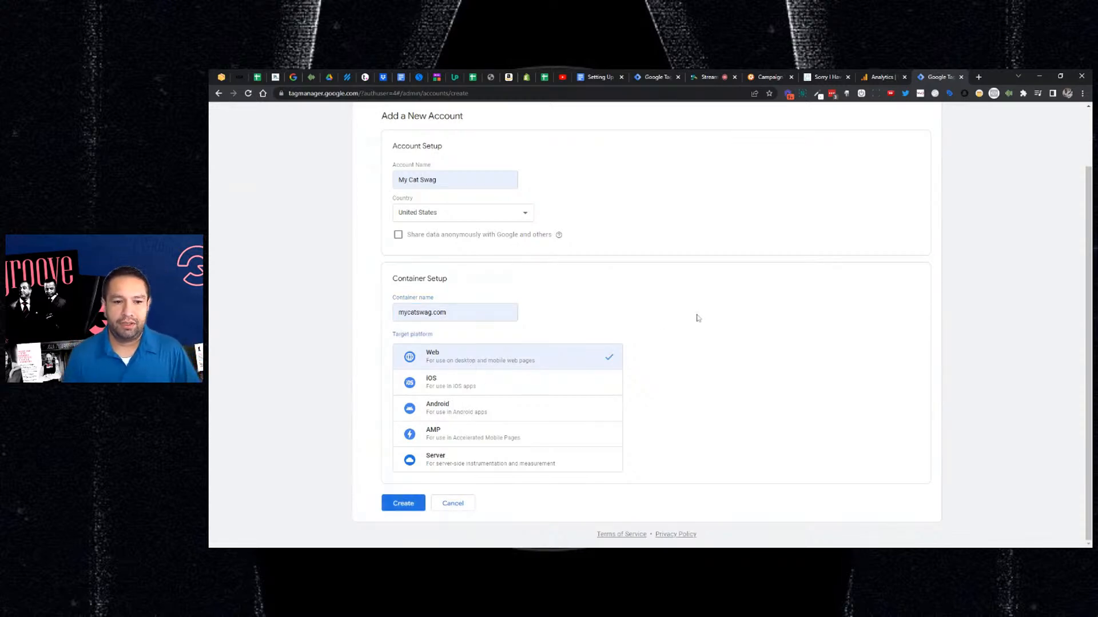
# - Create the My Cat Swag account, accepting the Terms of Service and GDPR data processing terms, and dismiss the install code
pyautogui.click(403, 503)
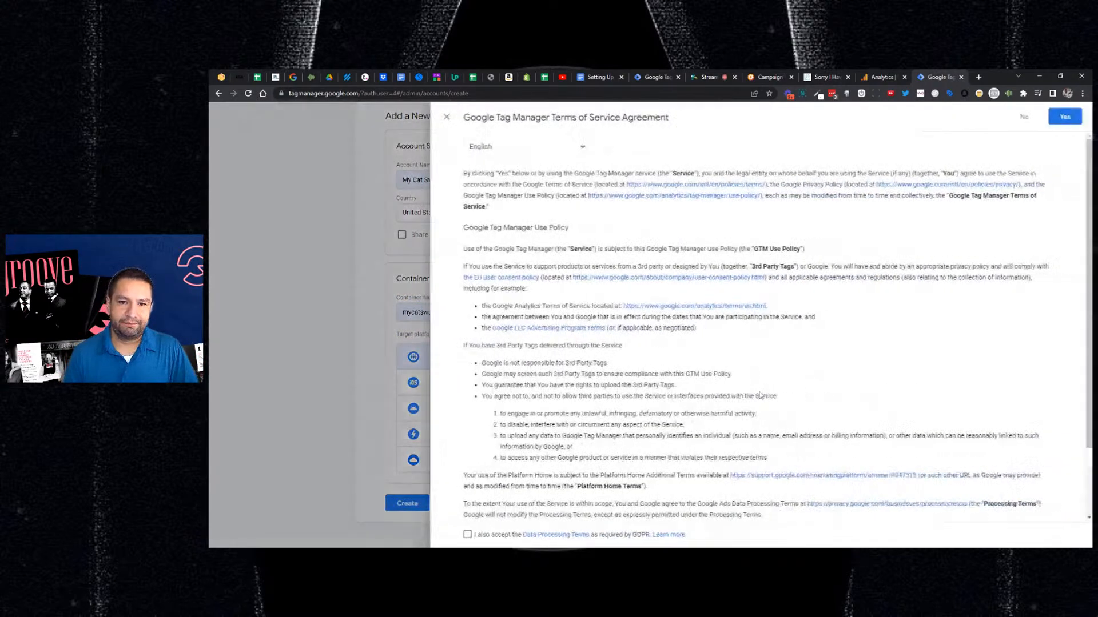
pyautogui.scroll(-3, 711, 292)
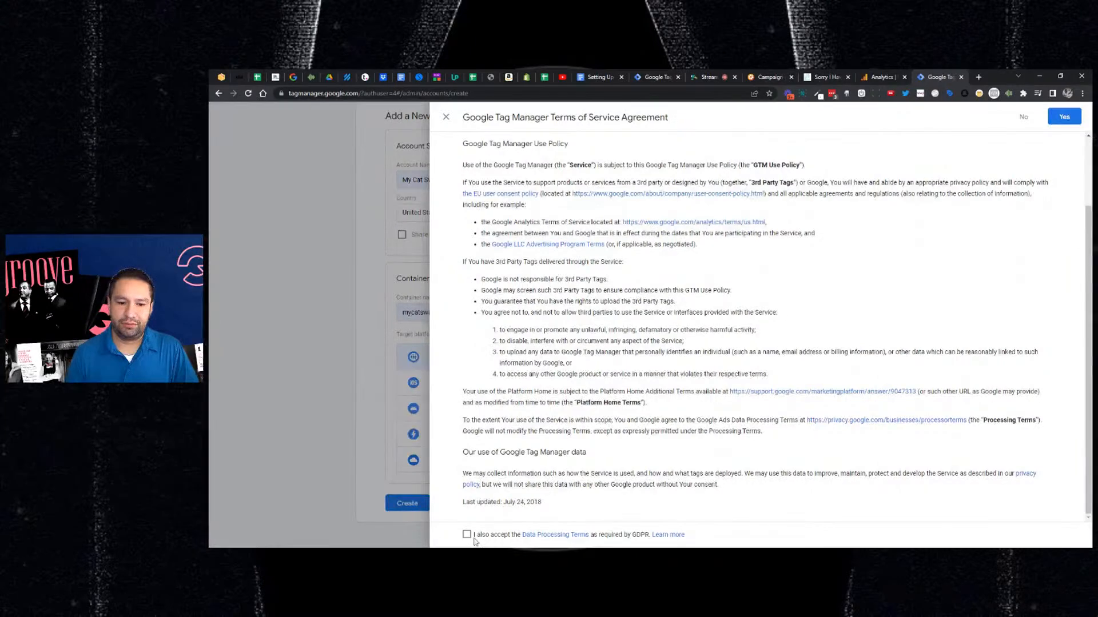
pyautogui.click(467, 535)
pyautogui.click(1064, 116)
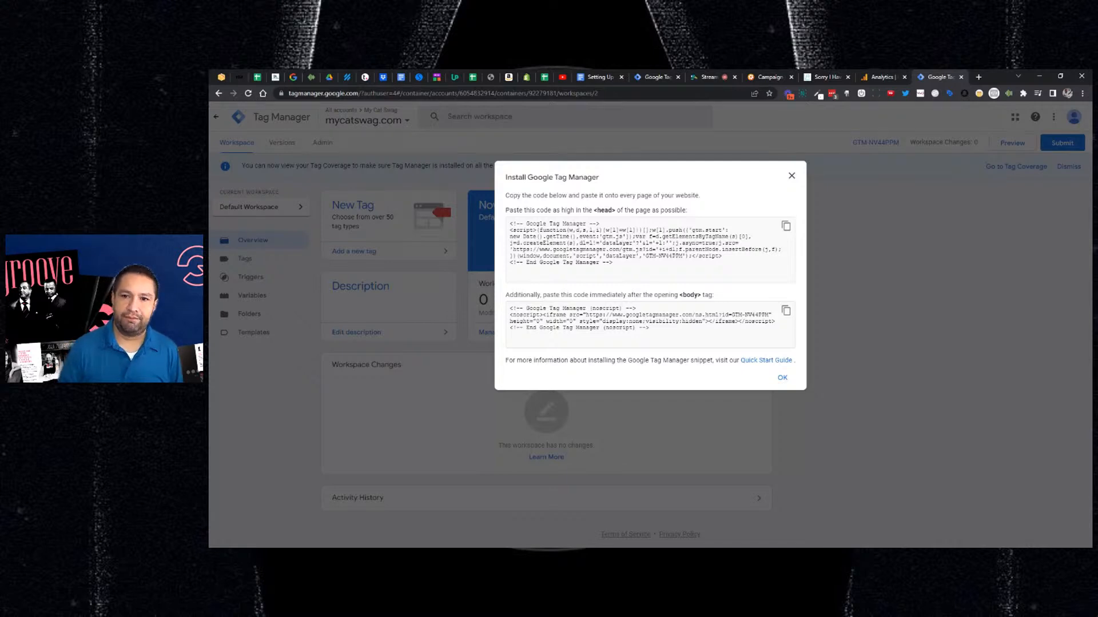
pyautogui.click(791, 176)
# - Switch Tag Manager to the cat swag store's Google account and look over its existing accounts, including My Cat Swag 2
pyautogui.click(1072, 118)
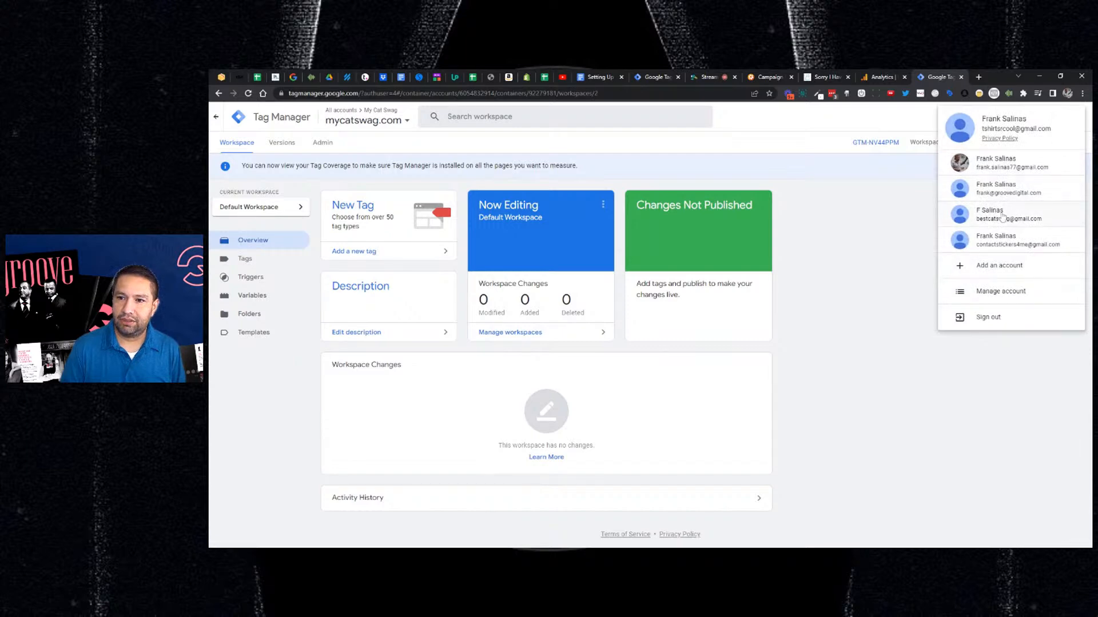
pyautogui.click(1003, 216)
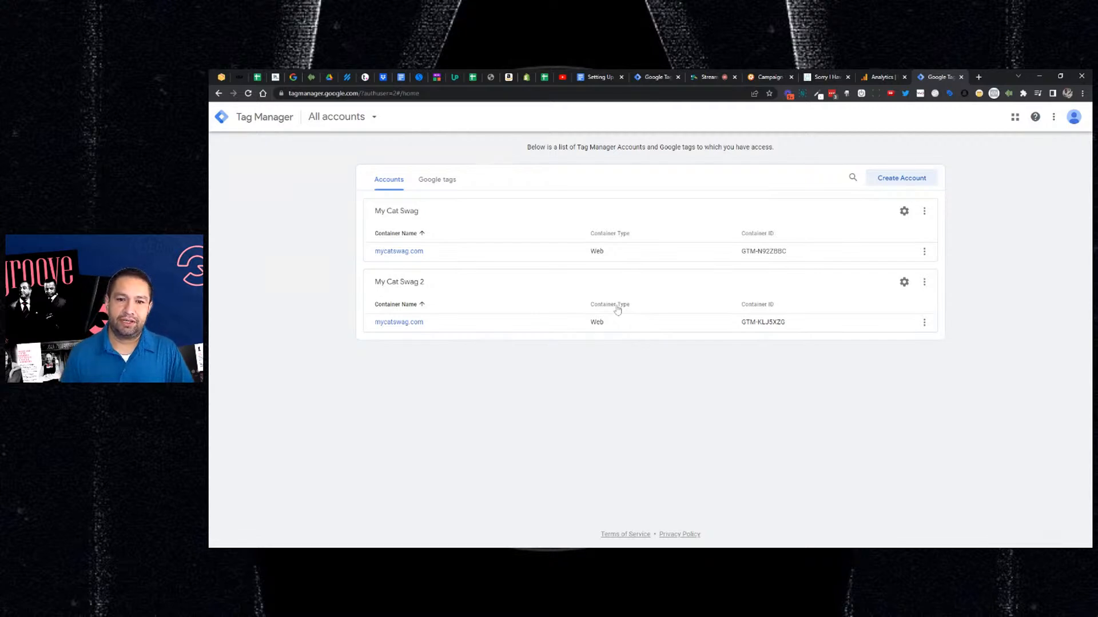
pyautogui.moveTo(426, 284); pyautogui.dragTo(404, 284)
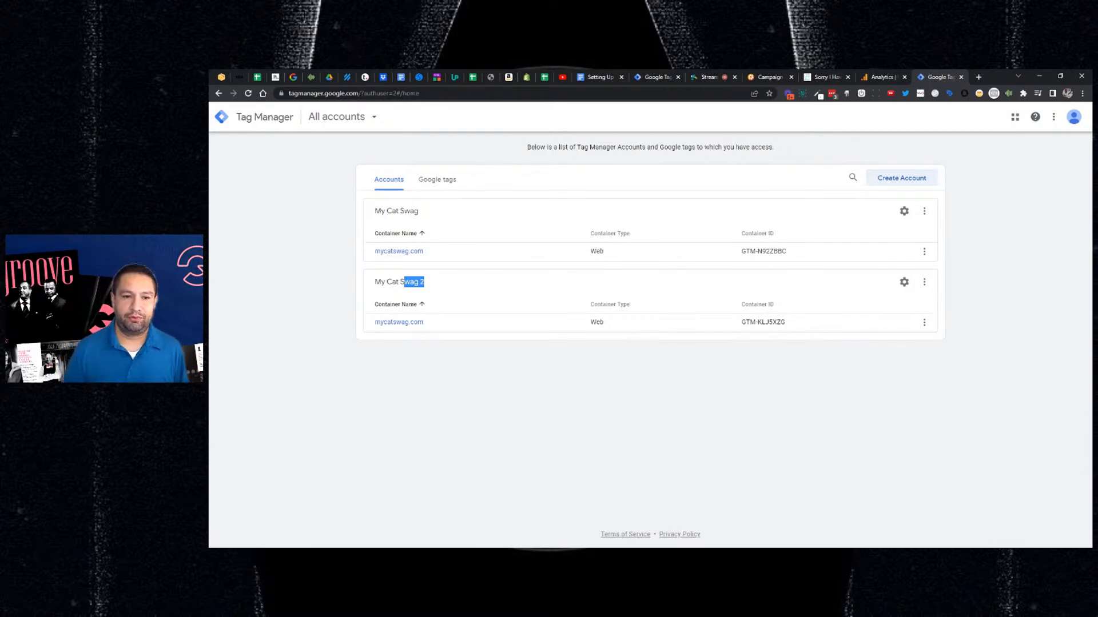
pyautogui.click(569, 279)
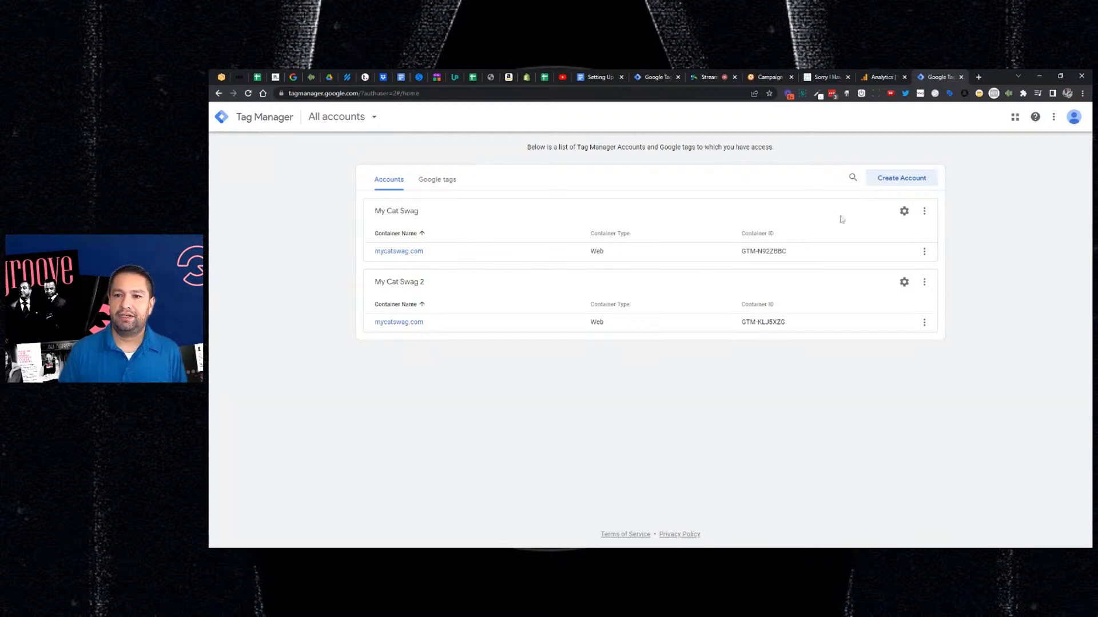
# - Fill in a new Tag Manager account named My Cat Swag Final with a Web container named mycatswag.com
pyautogui.click(882, 188)
pyautogui.click(452, 247)
pyautogui.write('My Cat Swag Final')
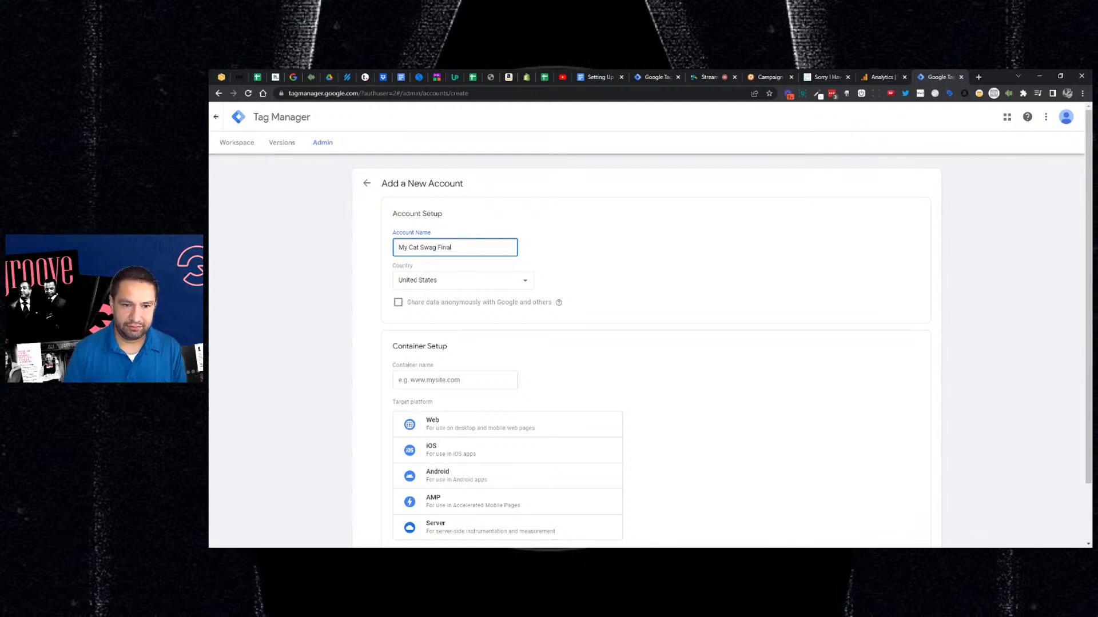
pyautogui.scroll(-1, 408, 319)
pyautogui.click(423, 335)
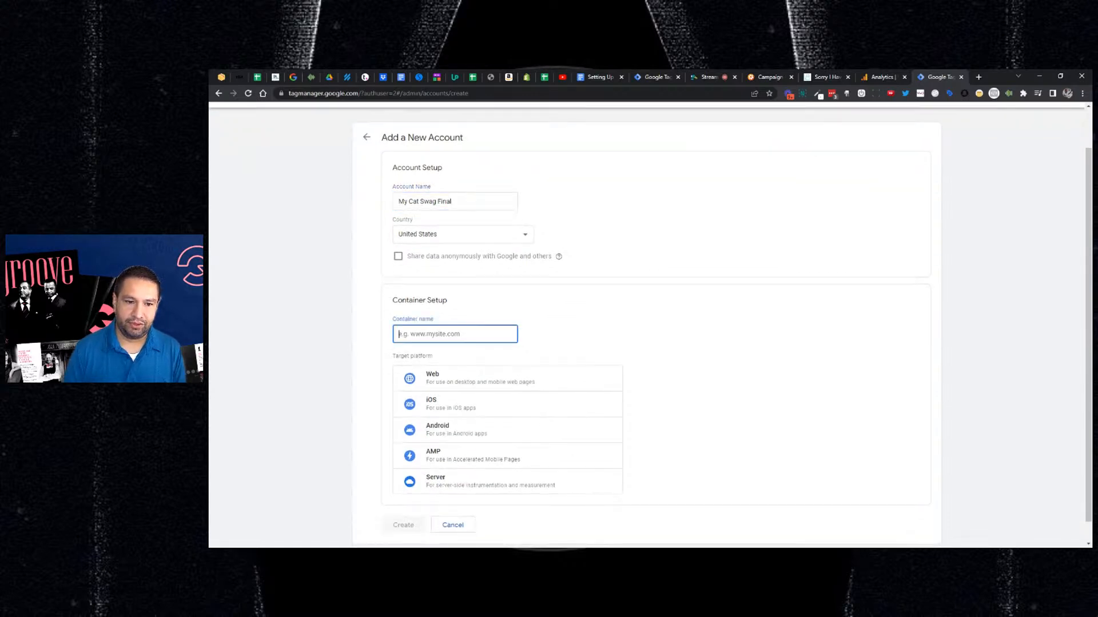
pyautogui.write('mycatswag.com')
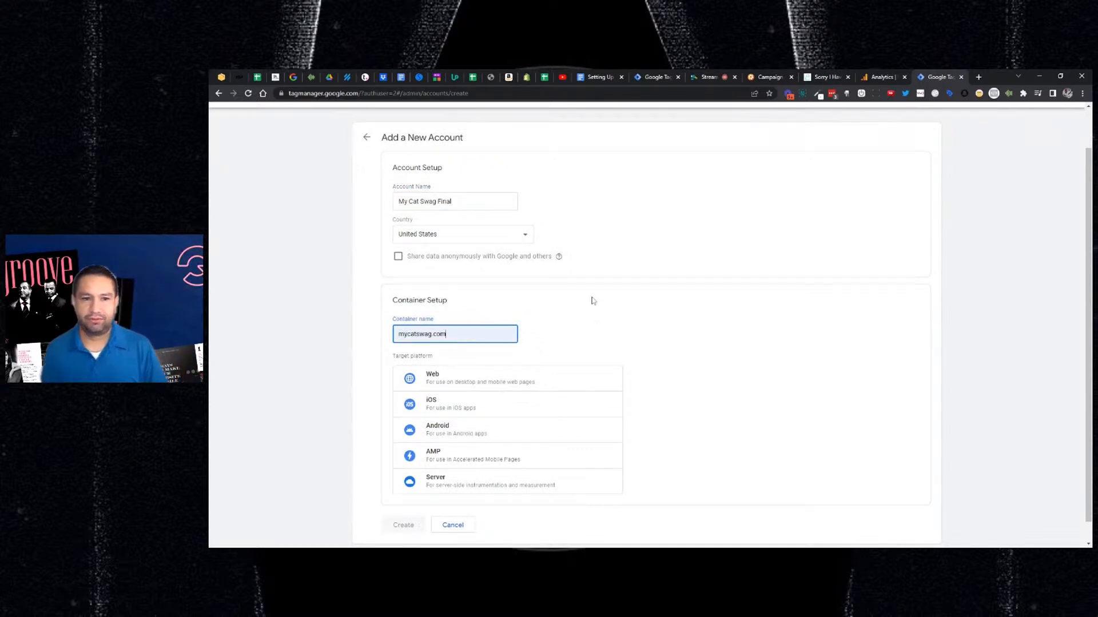
pyautogui.scroll(-1, 586, 296)
pyautogui.click(480, 351)
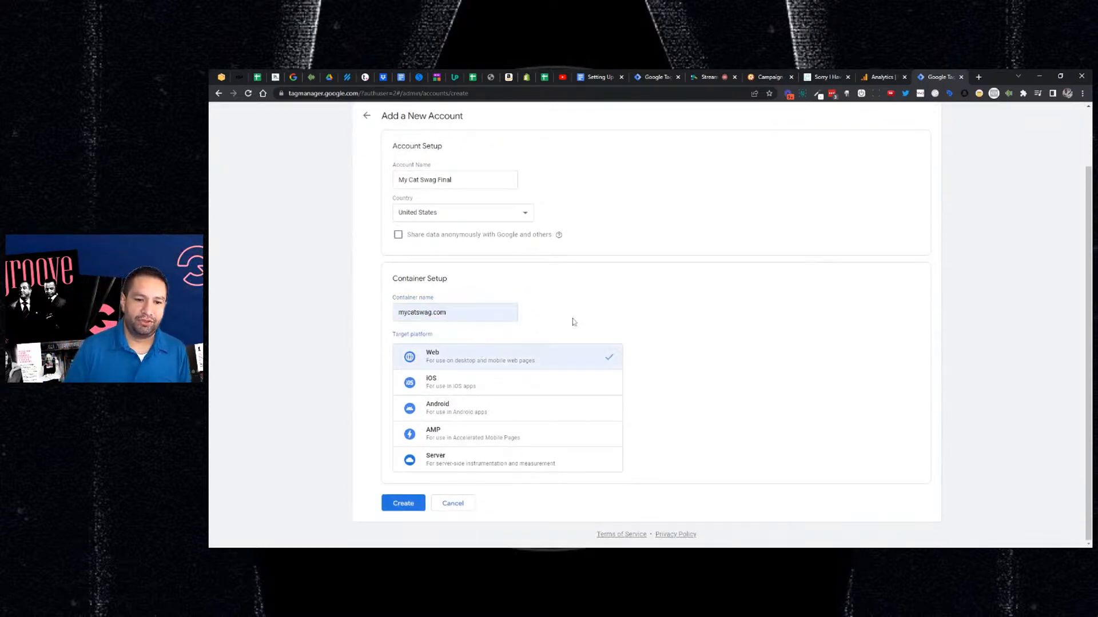
# - Create the My Cat Swag Final account, accepting the Terms of Service and GDPR data processing terms
pyautogui.click(411, 503)
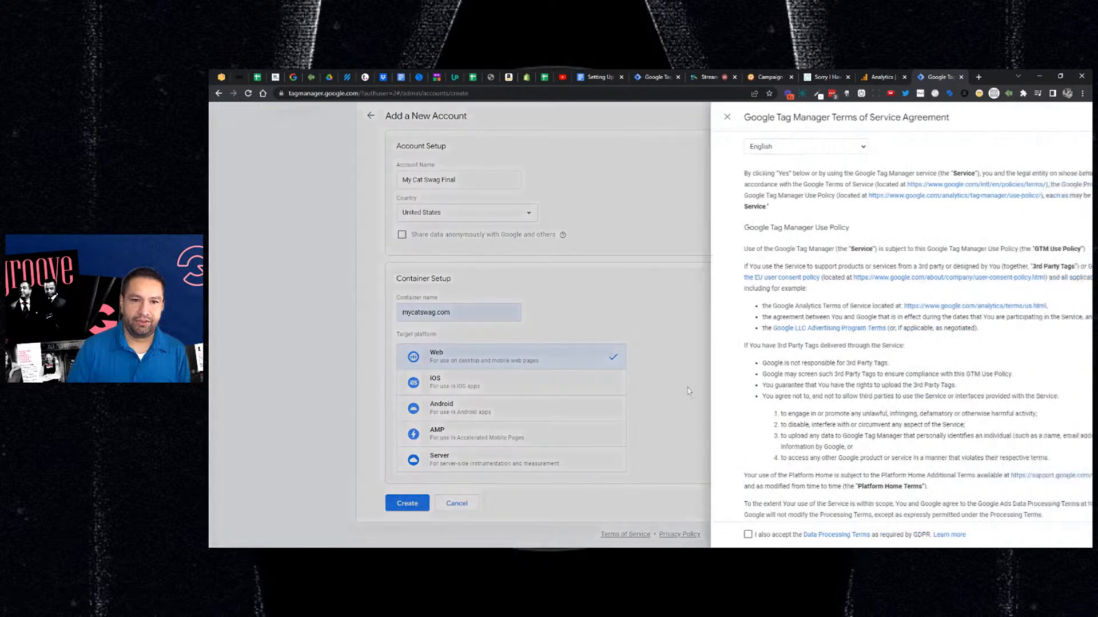
pyautogui.scroll(-2, 706, 266)
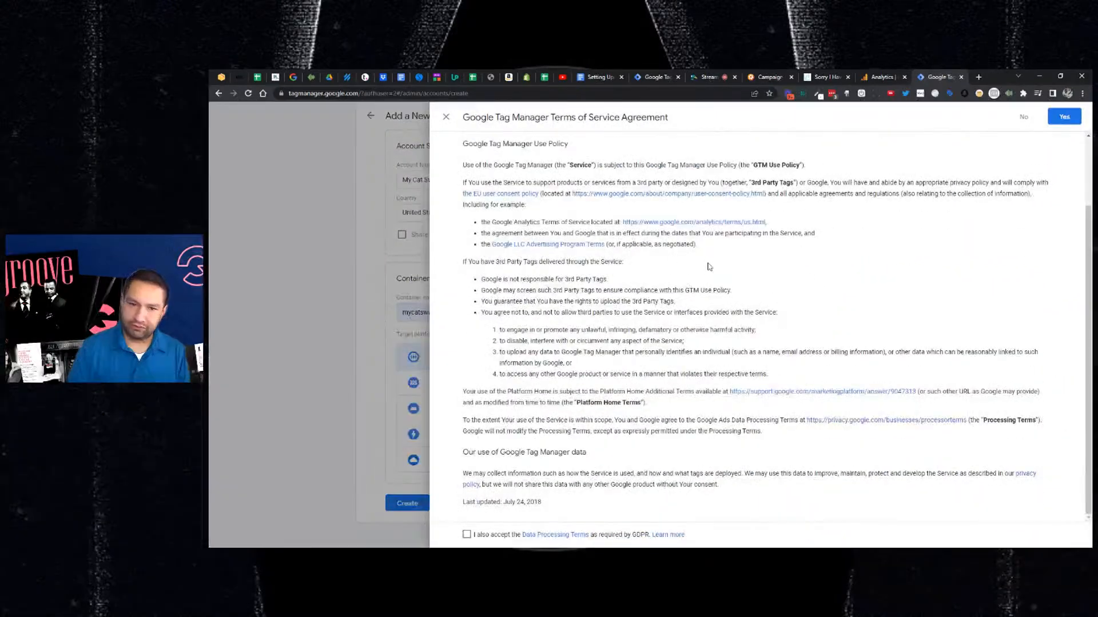
pyautogui.click(466, 535)
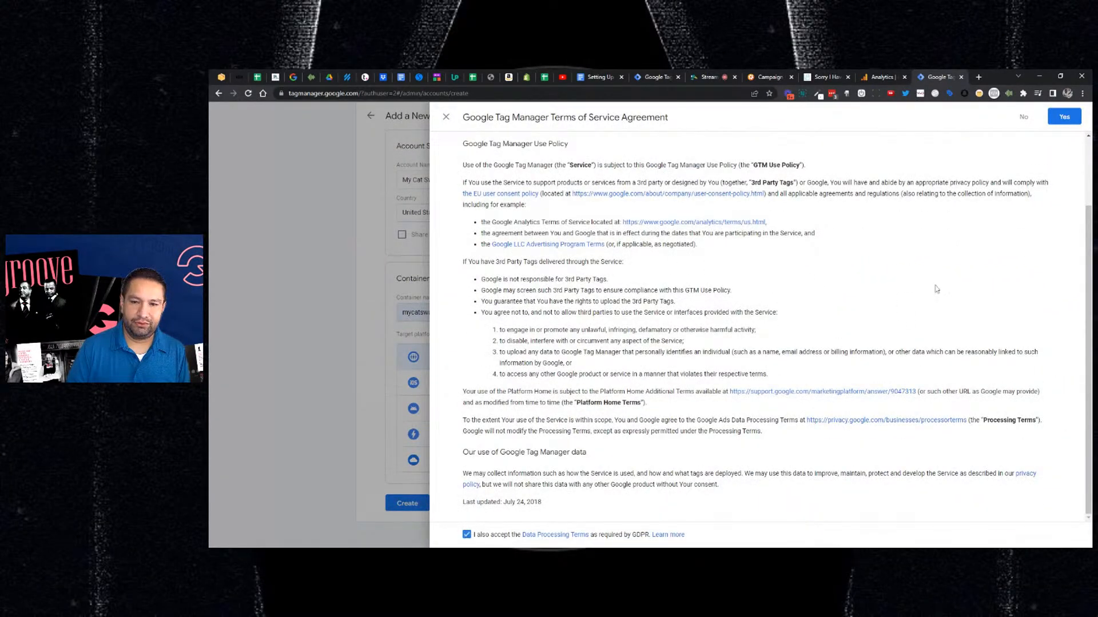
pyautogui.click(1064, 117)
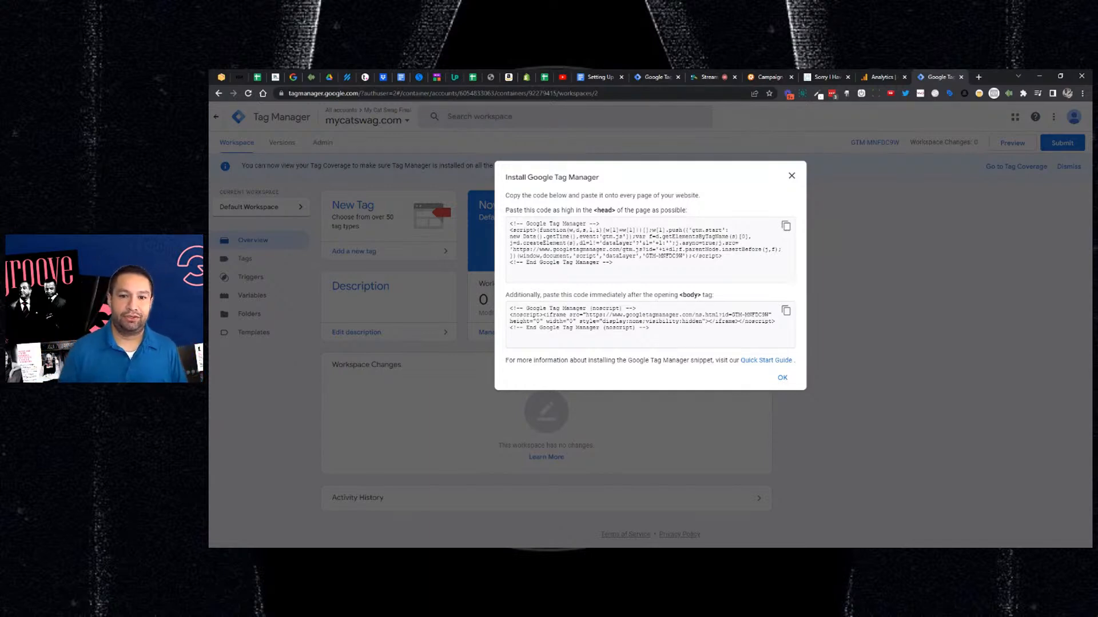
# - Check the setup outline document, then return to the Google Tag Manager install code for mycatswag.com
pyautogui.click(597, 76)
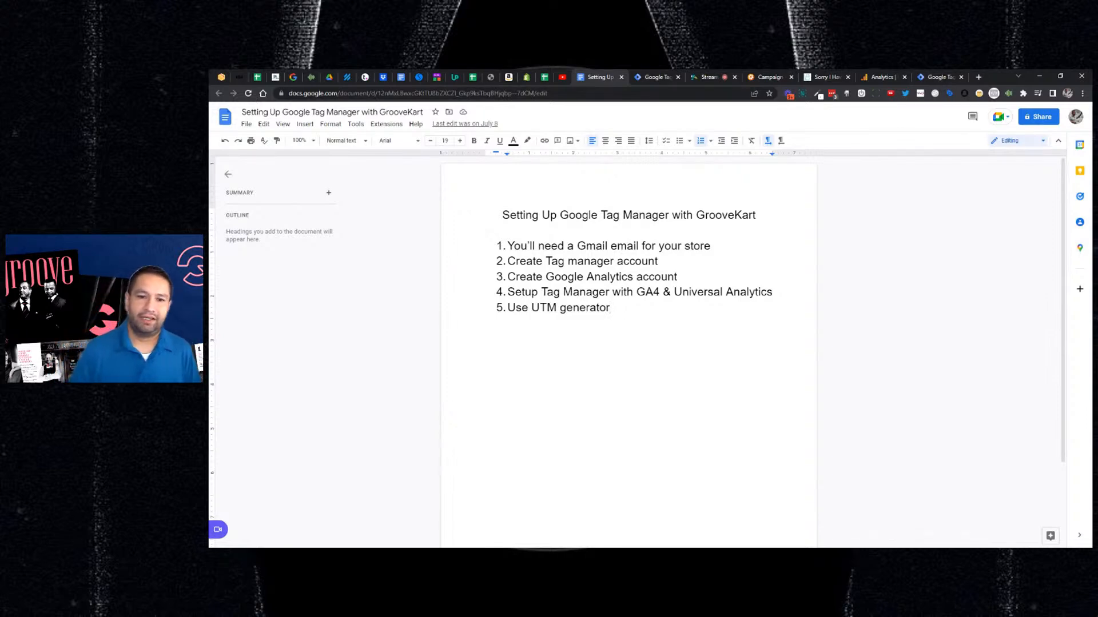
pyautogui.click(931, 85)
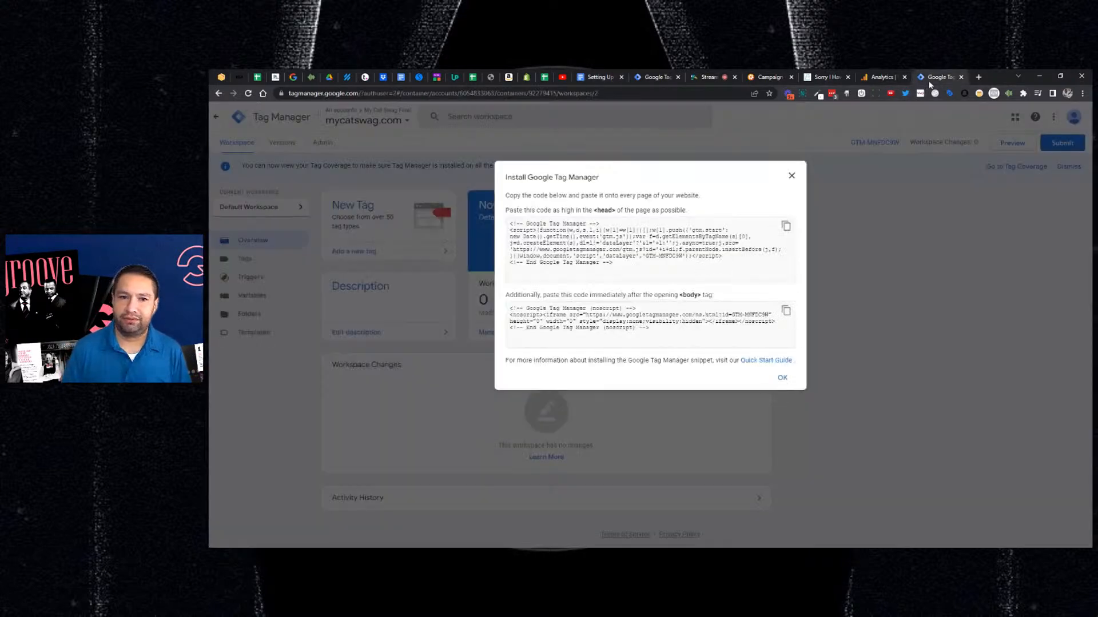
# - Open the My Cat Swag GrooveKart administration login page in a new browser tab and close the product page tab
pyautogui.click(979, 77)
pyautogui.write('mycatswag.groovekart.com')
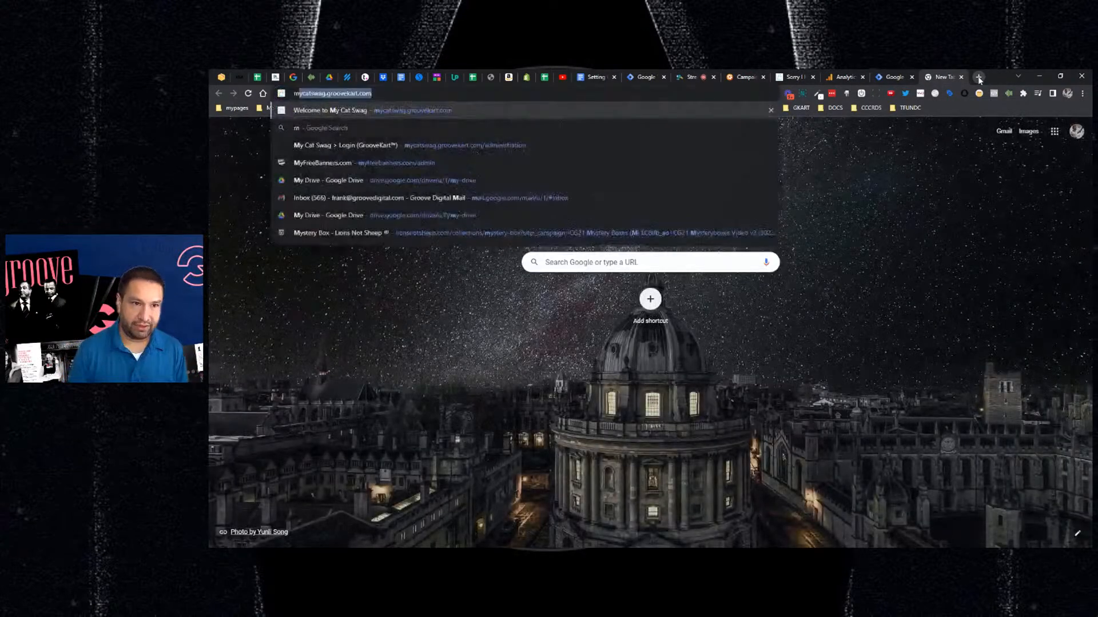
pyautogui.press('Down')
pyautogui.press('Down')
pyautogui.press('Down')
pyautogui.press('Down')
pyautogui.press('Return')
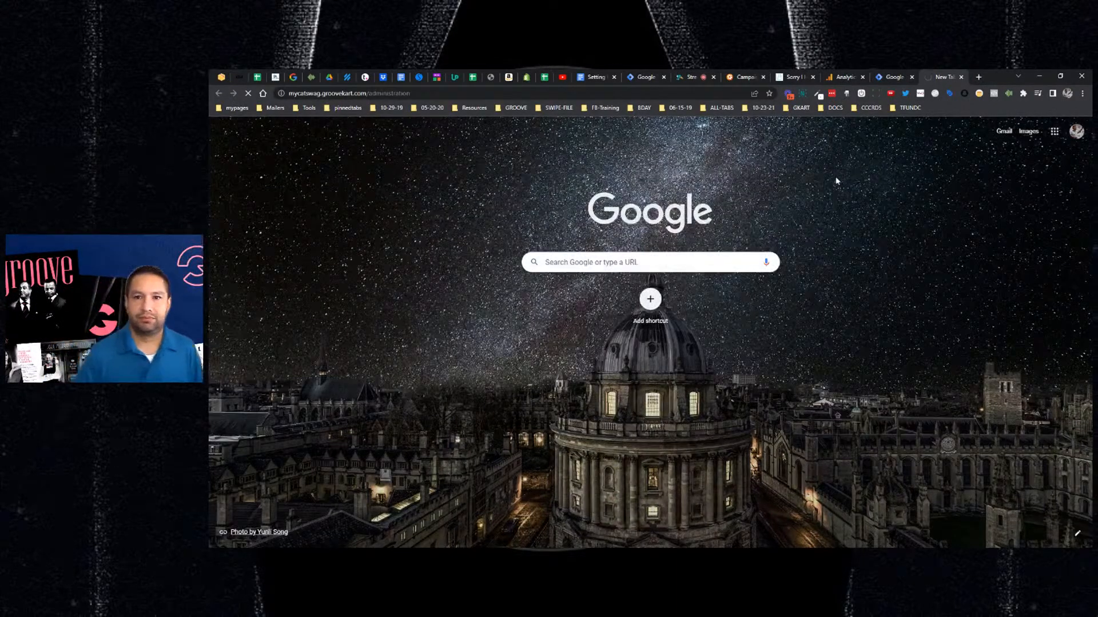
pyautogui.click(813, 77)
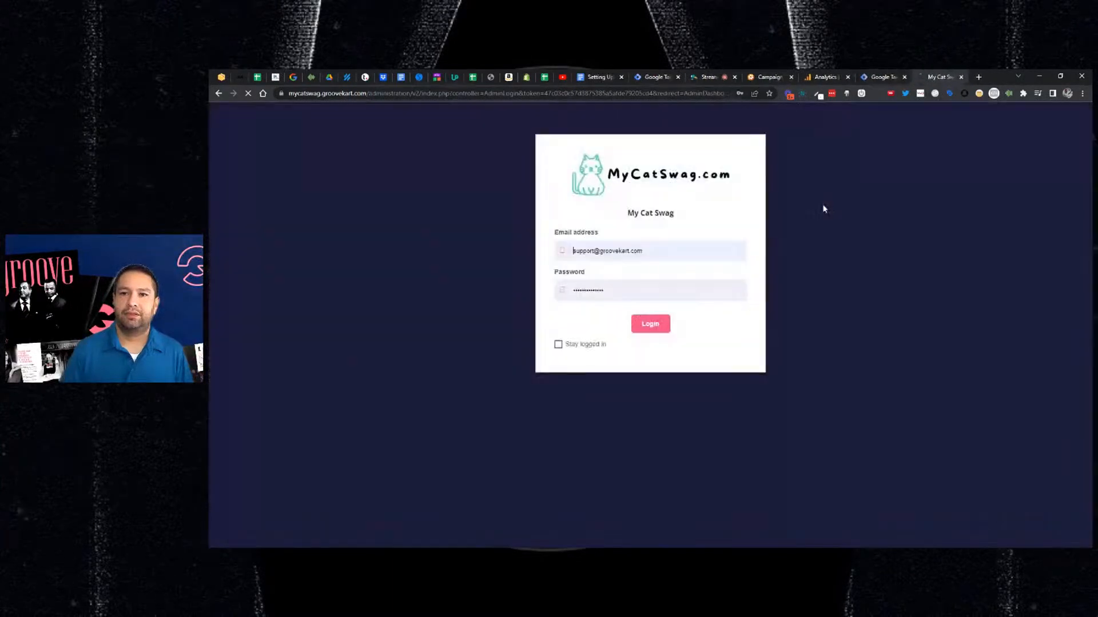
# - Log in to the My Cat Swag store administration, decline saving the login, and open the Pixels, Feeds, Embed codes settings
pyautogui.click(659, 331)
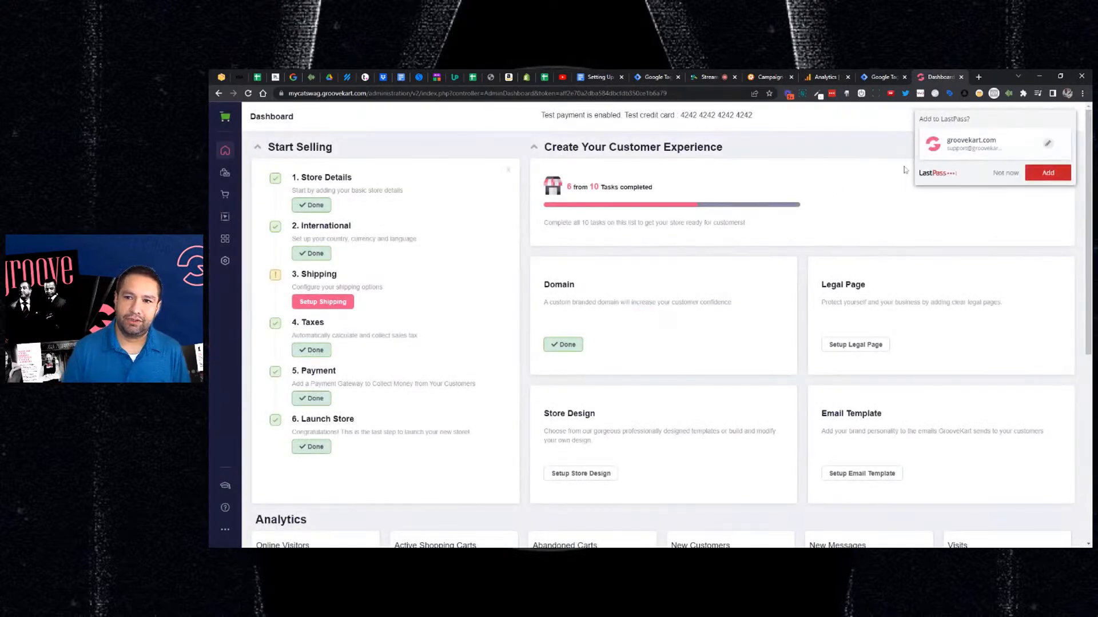
pyautogui.click(995, 173)
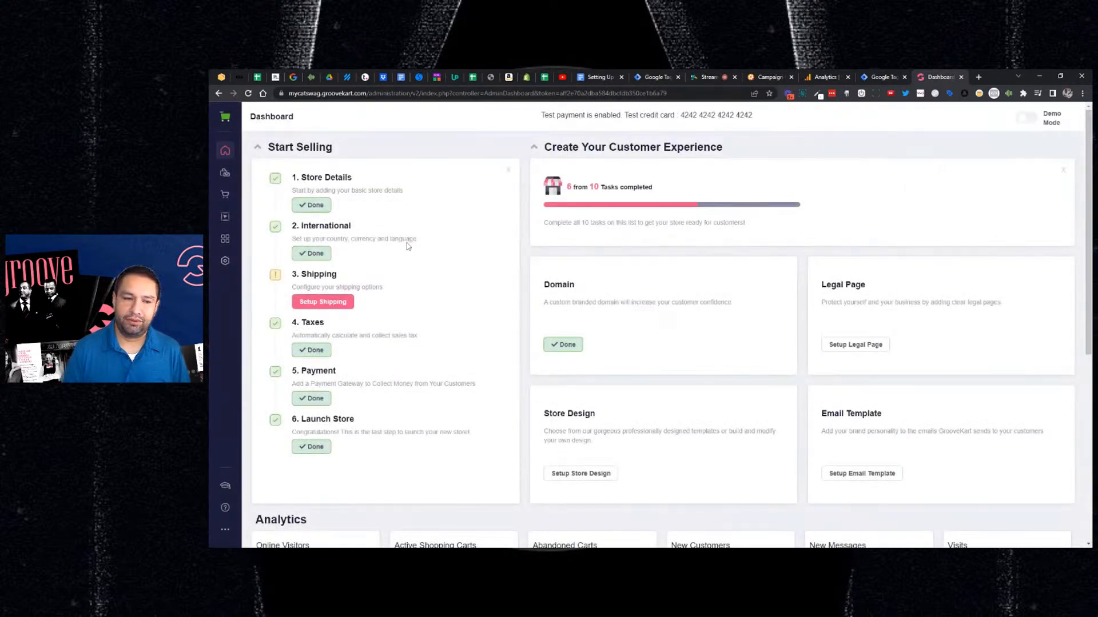
pyautogui.click(225, 260)
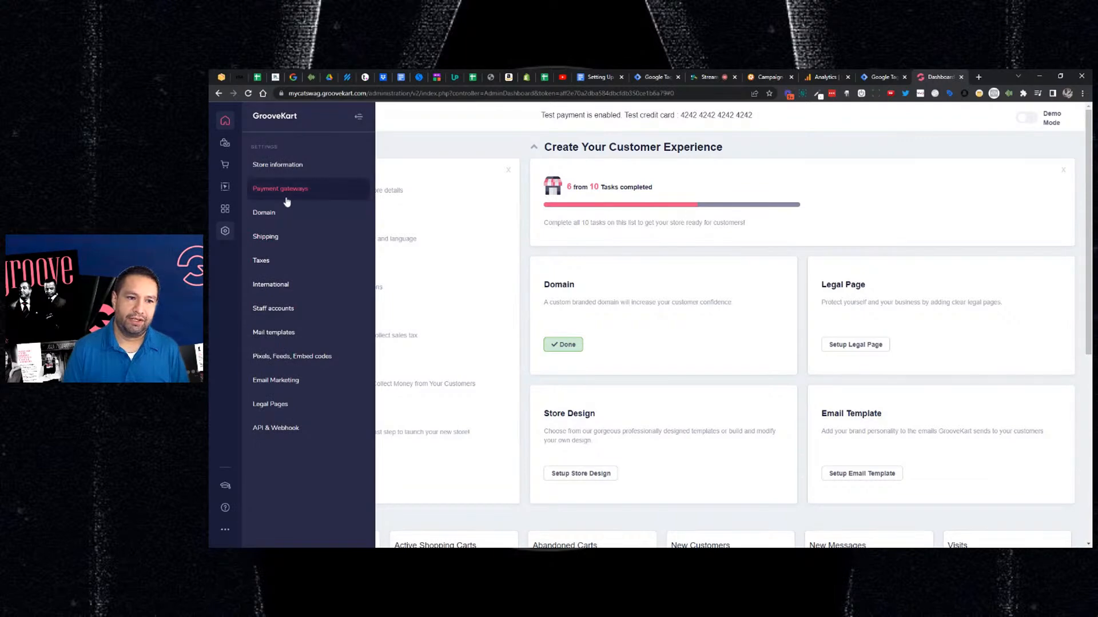
pyautogui.click(287, 357)
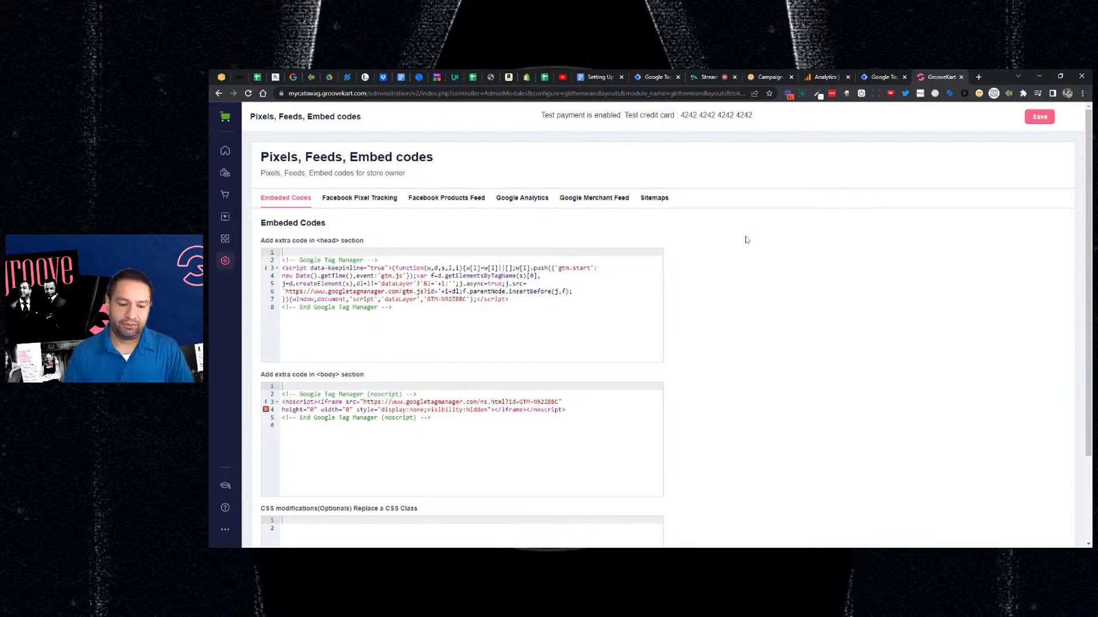
# - Replace the store's extra head section code with the head snippet from the mycatswag.com Tag Manager container
pyautogui.click(883, 77)
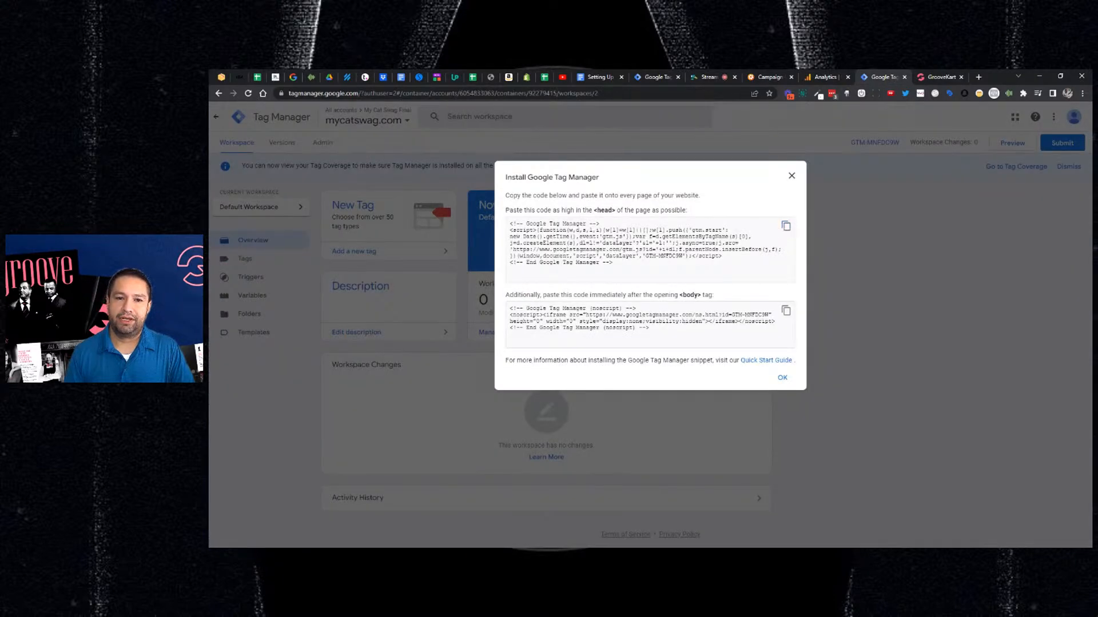
pyautogui.click(785, 227)
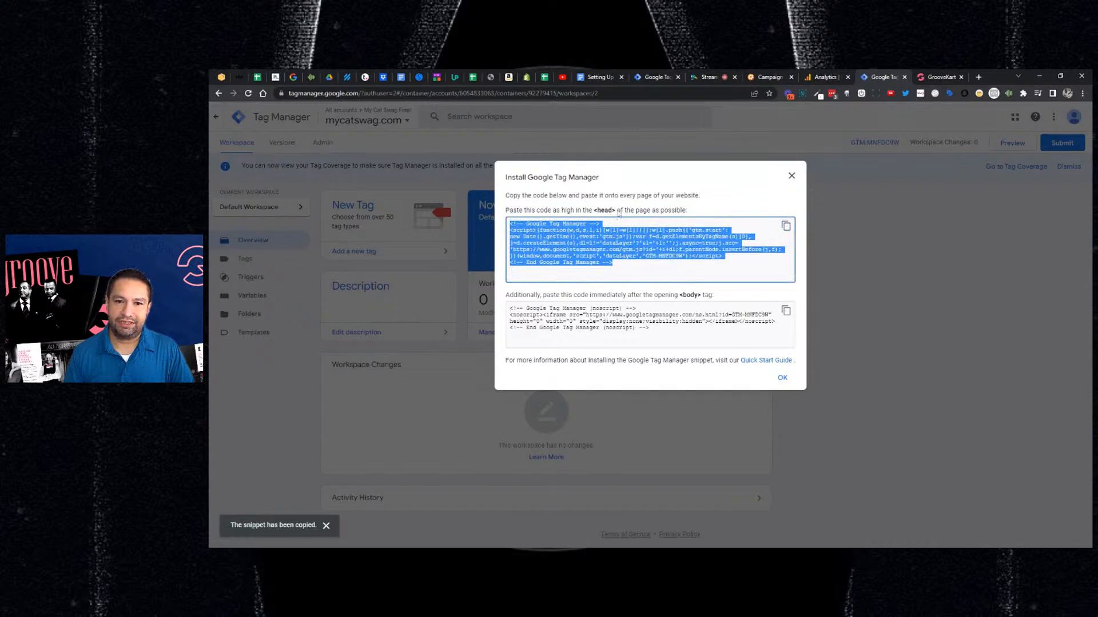
pyautogui.click(920, 80)
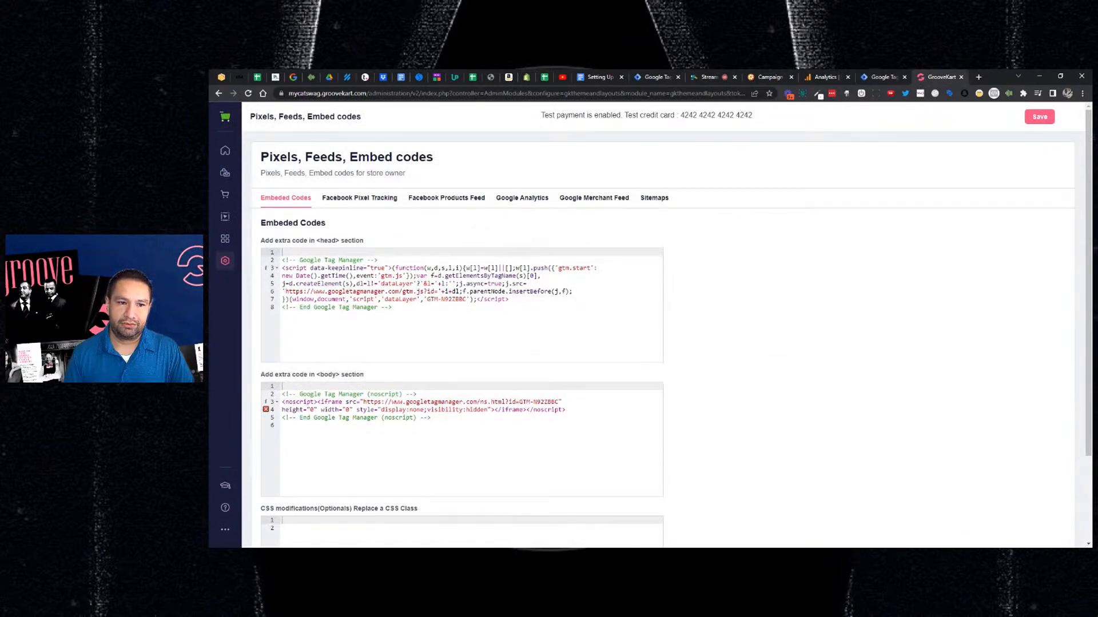
pyautogui.hotkey('ctrl', 'a')
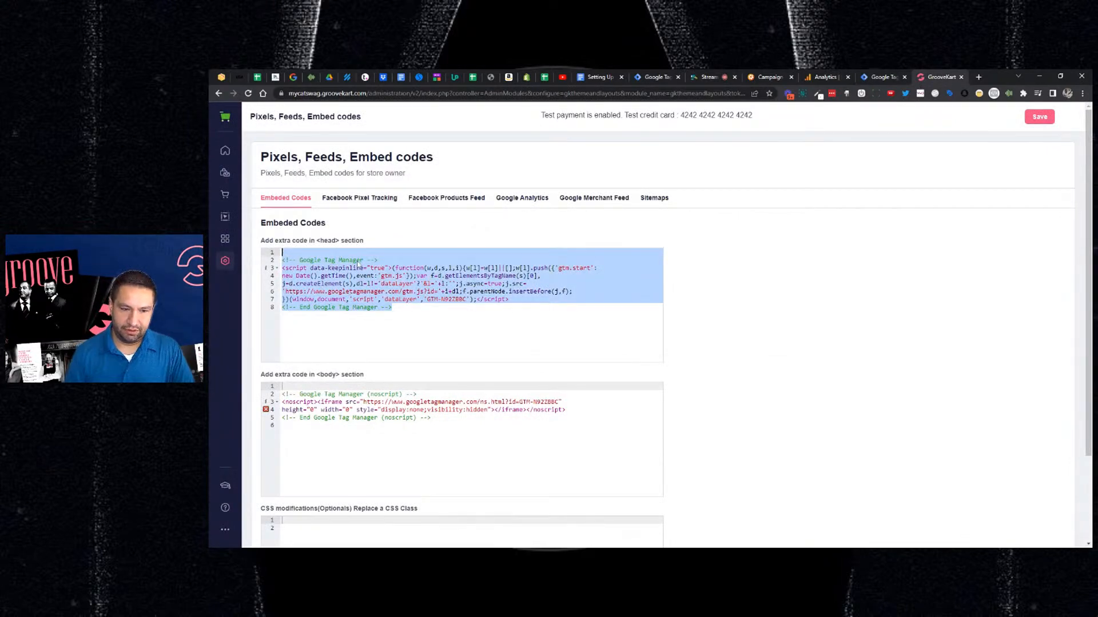
pyautogui.press('BackSpace')
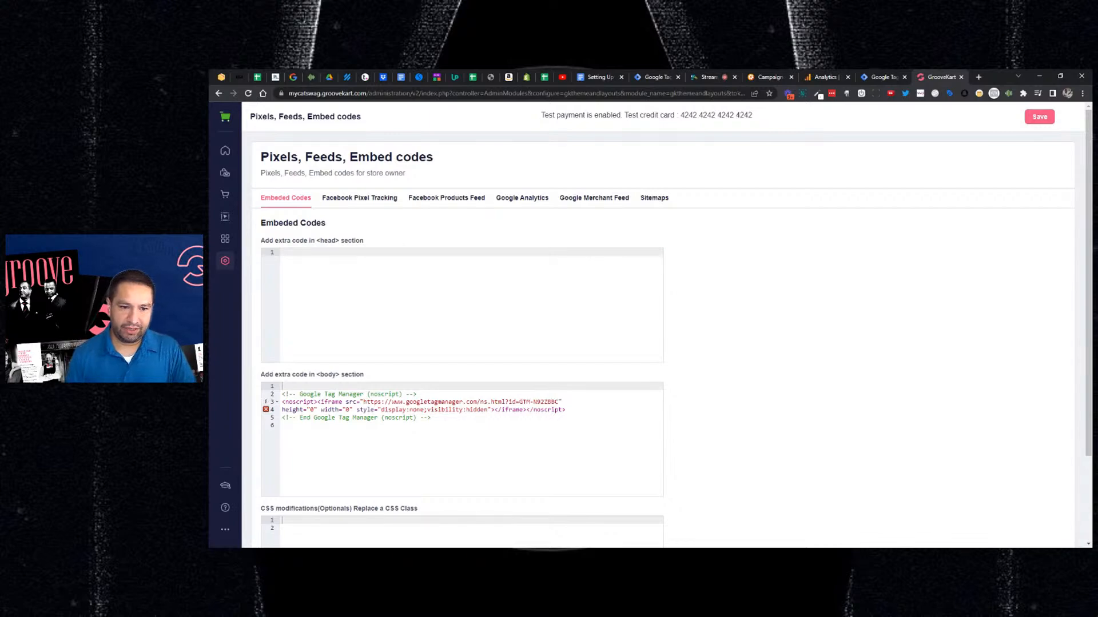
pyautogui.hotkey('ctrl', 'v')
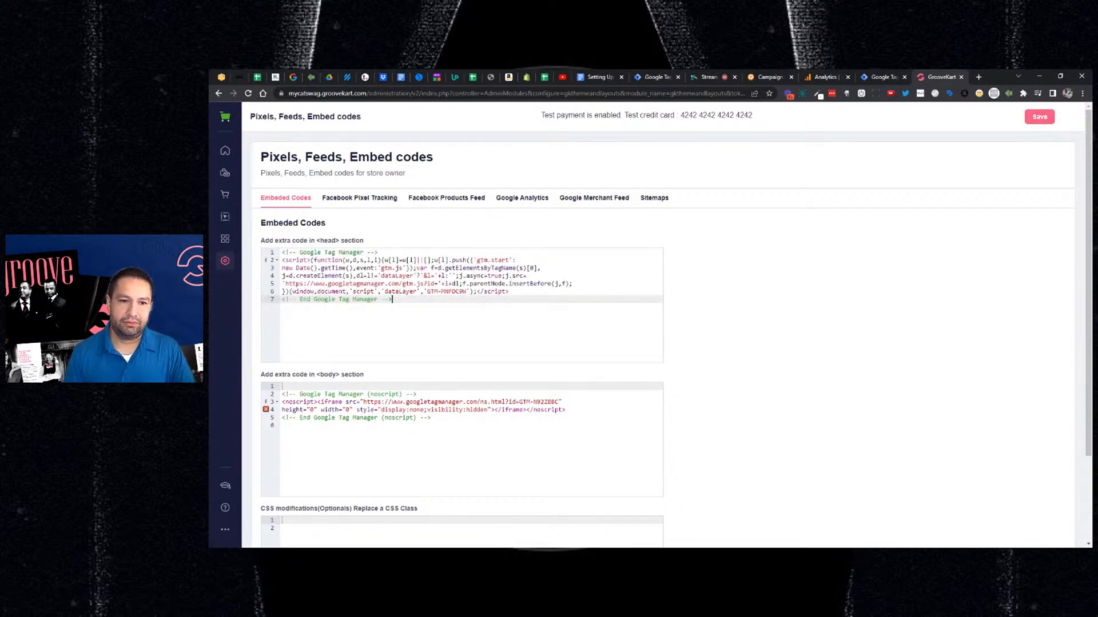
# - Replace the store's extra body section code with the noscript body snippet from the mycatswag.com Tag Manager container
pyautogui.click(503, 434)
pyautogui.hotkey('ctrl', 'a')
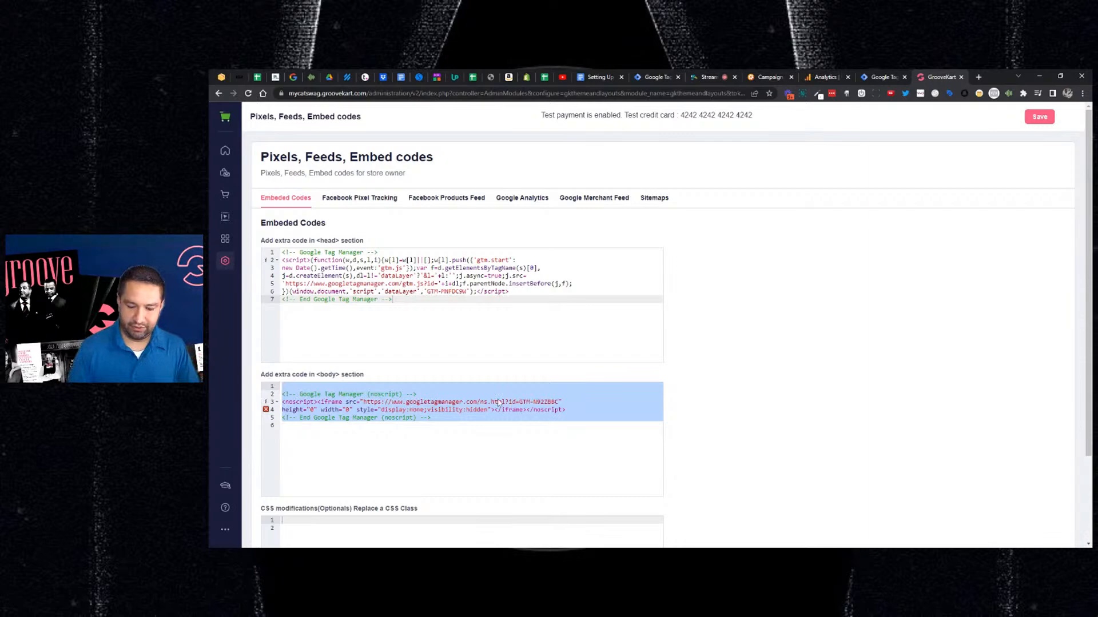
pyautogui.press('BackSpace')
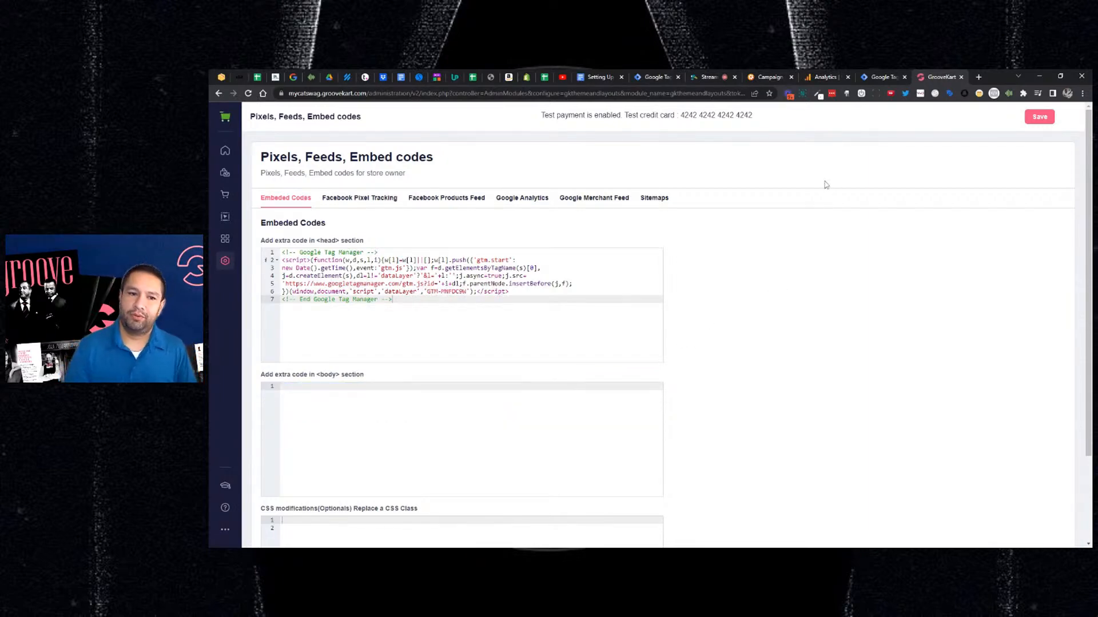
pyautogui.click(877, 82)
pyautogui.click(785, 311)
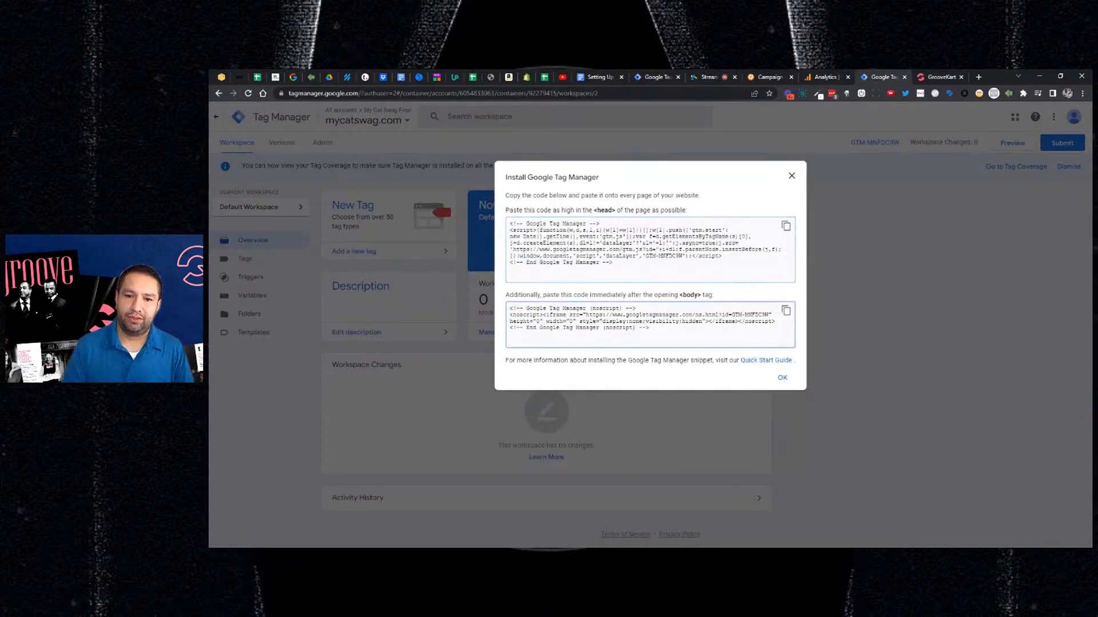
pyautogui.click(785, 311)
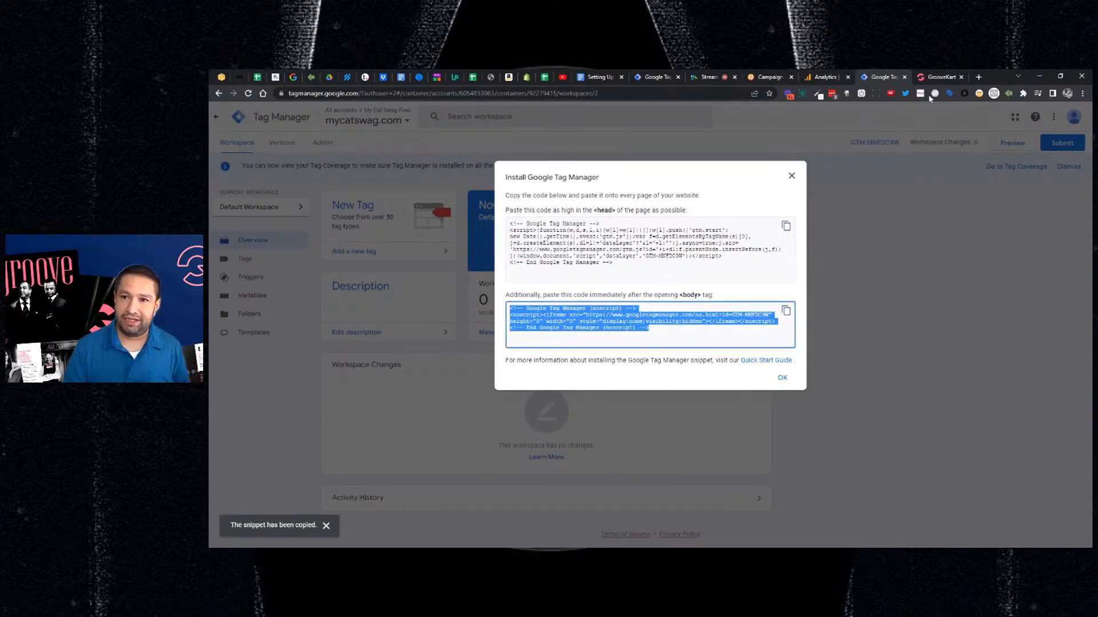
pyautogui.click(926, 79)
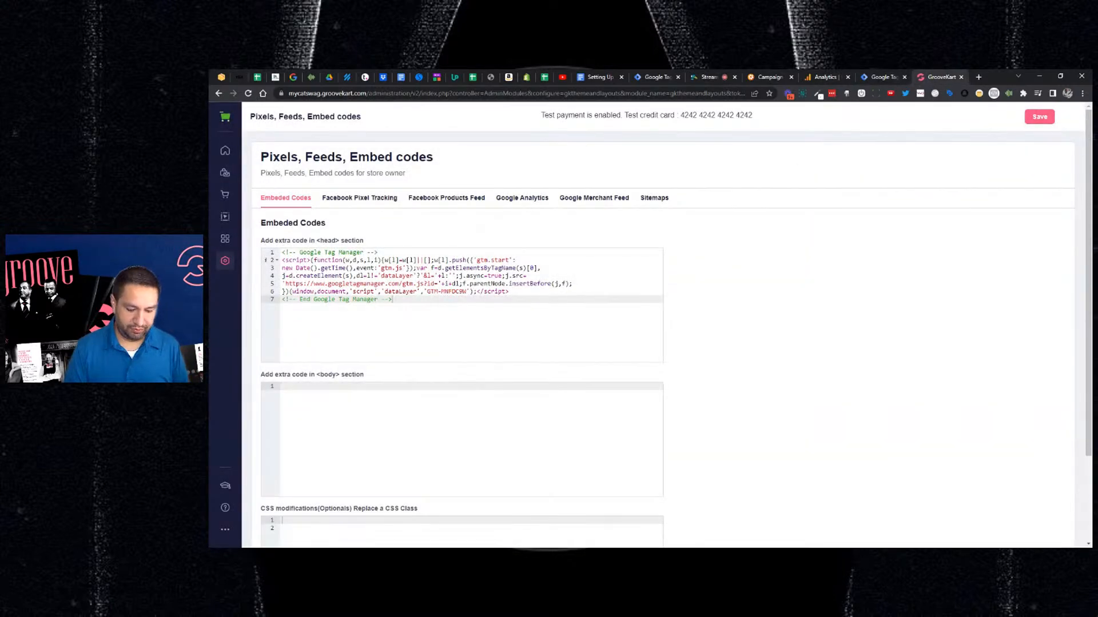
pyautogui.hotkey('ctrl', 'v')
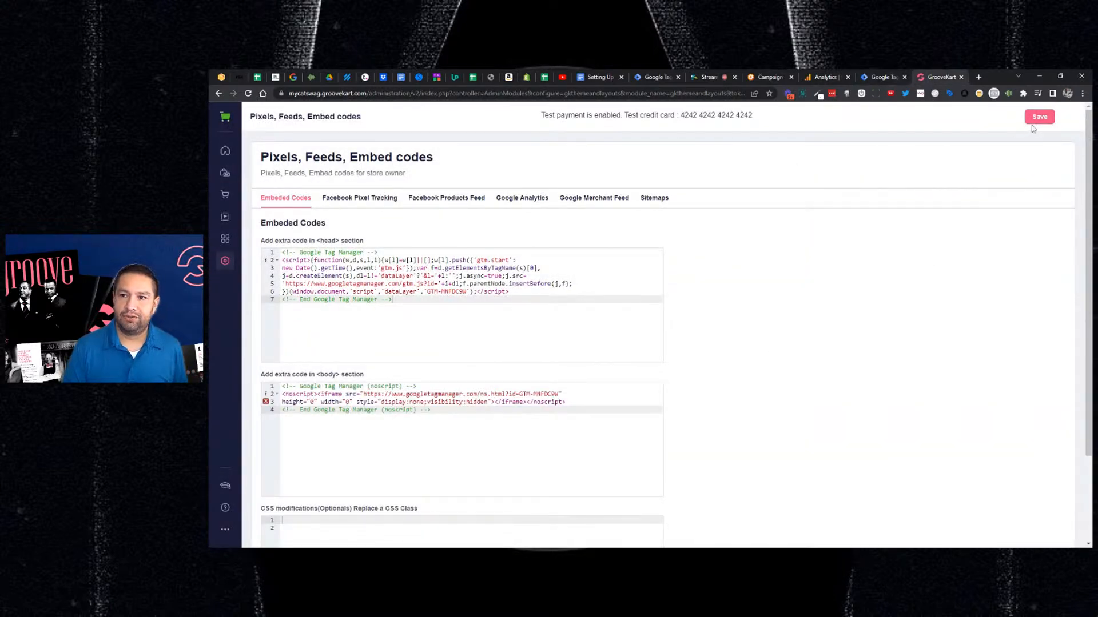
# - Save the store's embed codes and close the Install Google Tag Manager dialog in the container workspace
pyautogui.click(1036, 119)
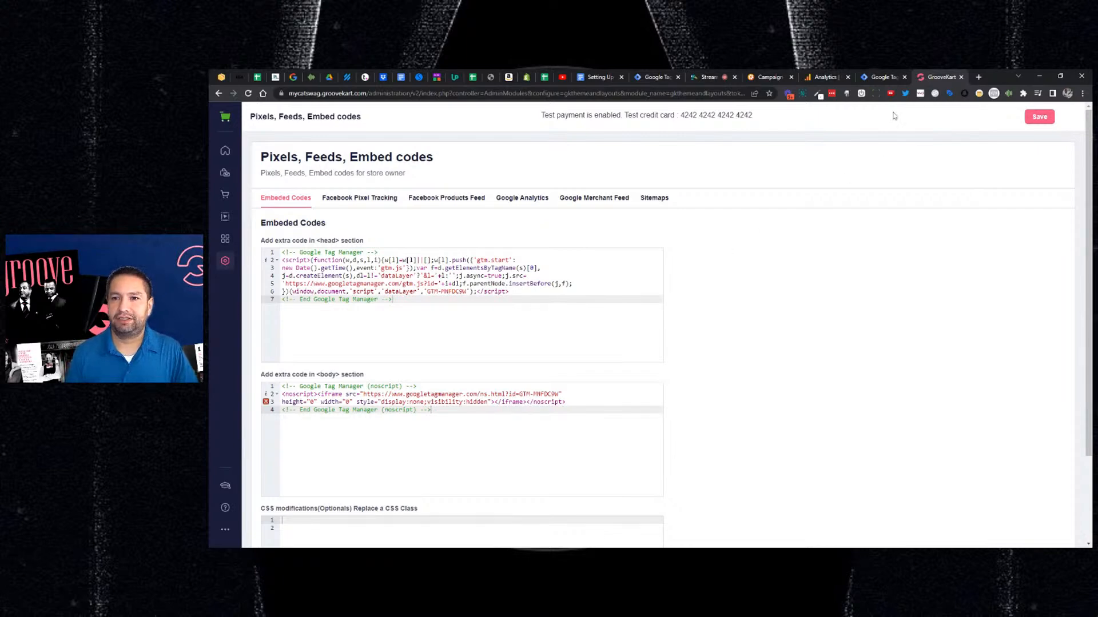
pyautogui.click(883, 77)
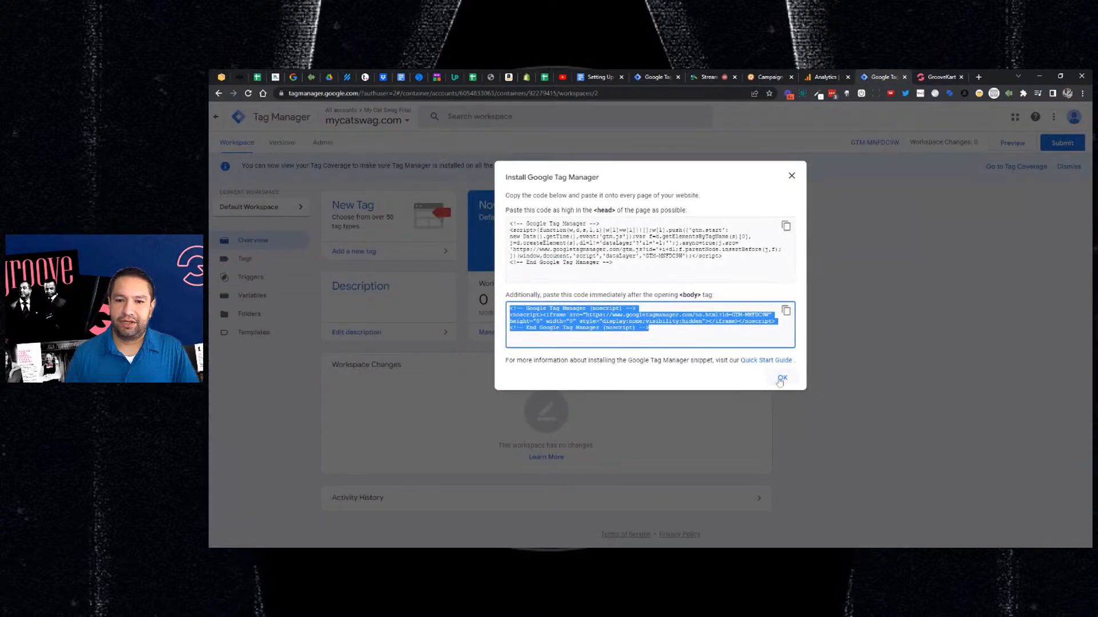
pyautogui.click(781, 379)
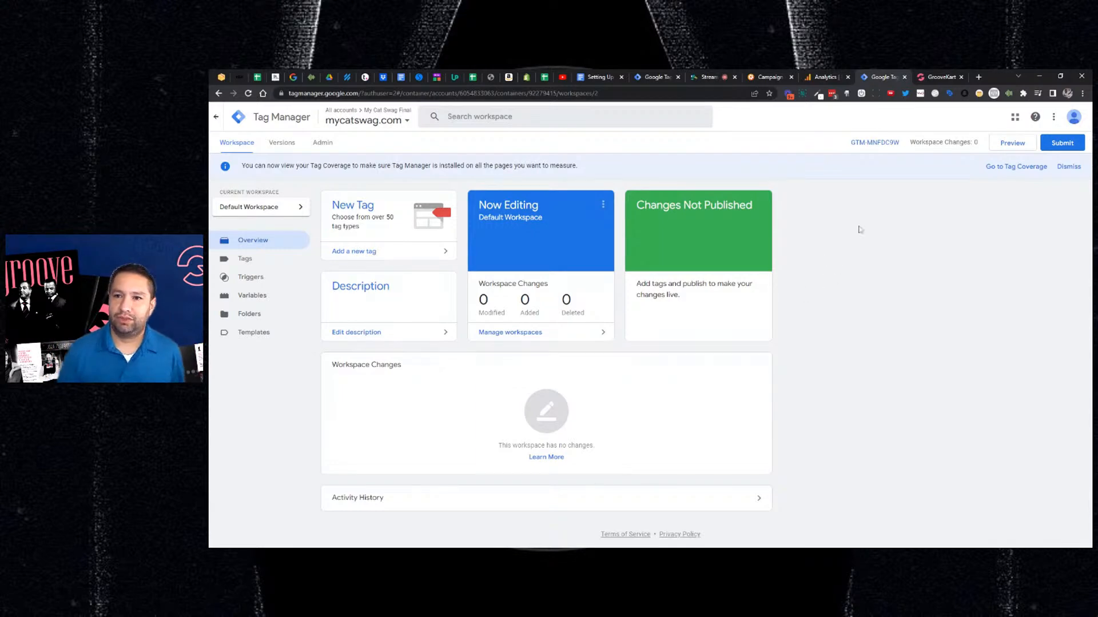
# - Search Google for "analytics google" in the GrooveKart browser tab and open the Google Analytics site
pyautogui.click(933, 77)
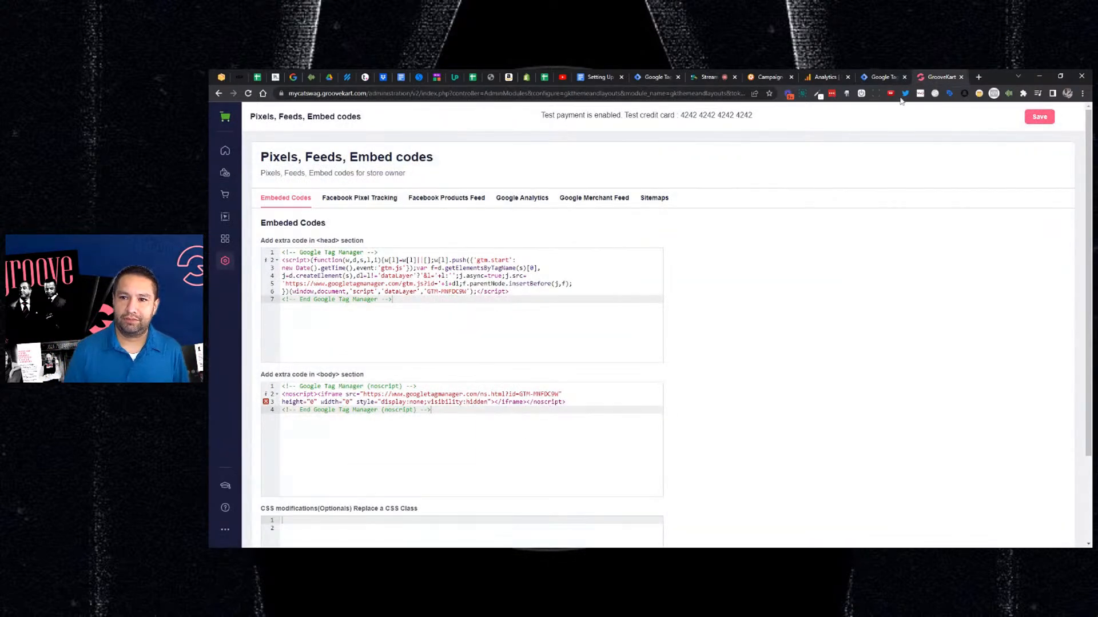
pyautogui.hotkey('ctrl', 'l')
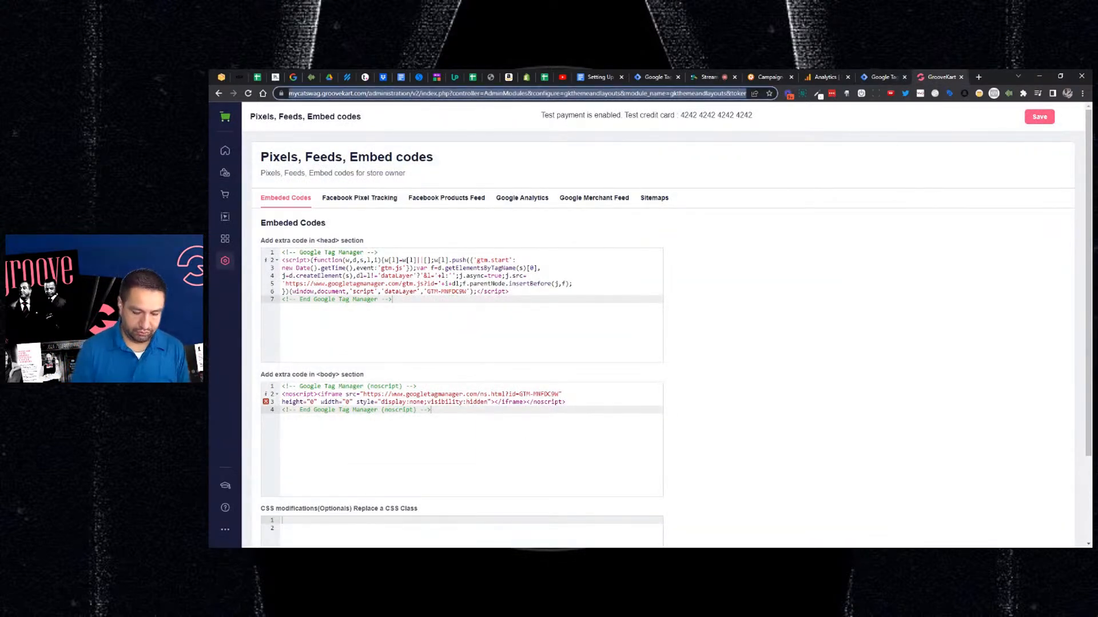
pyautogui.write('google.com')
pyautogui.press('Return')
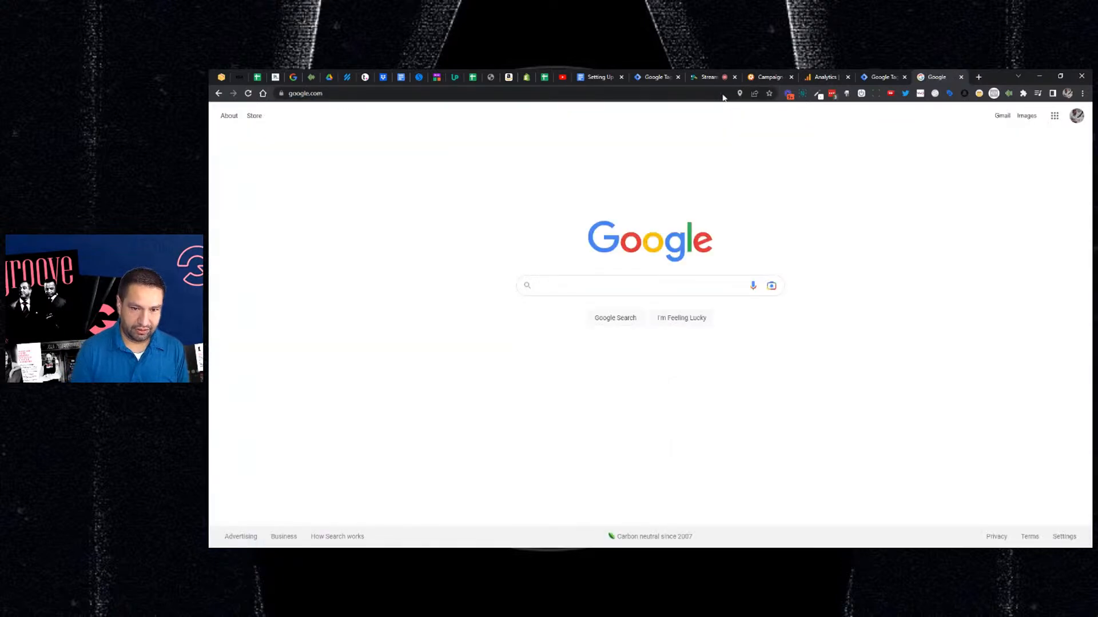
pyautogui.write('analytics google')
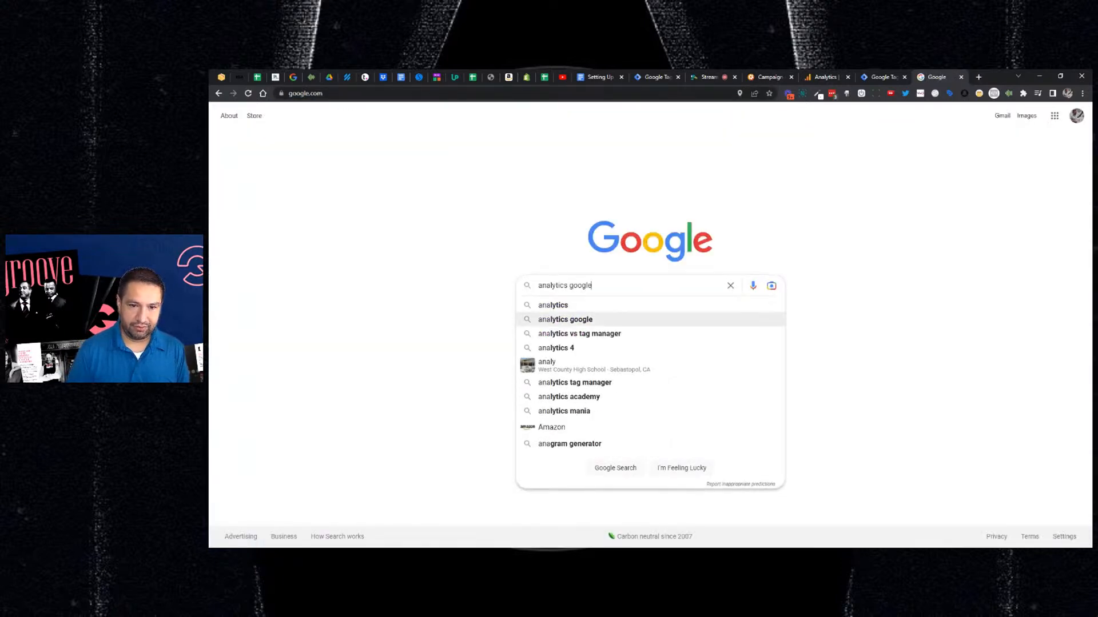
pyautogui.press('Return')
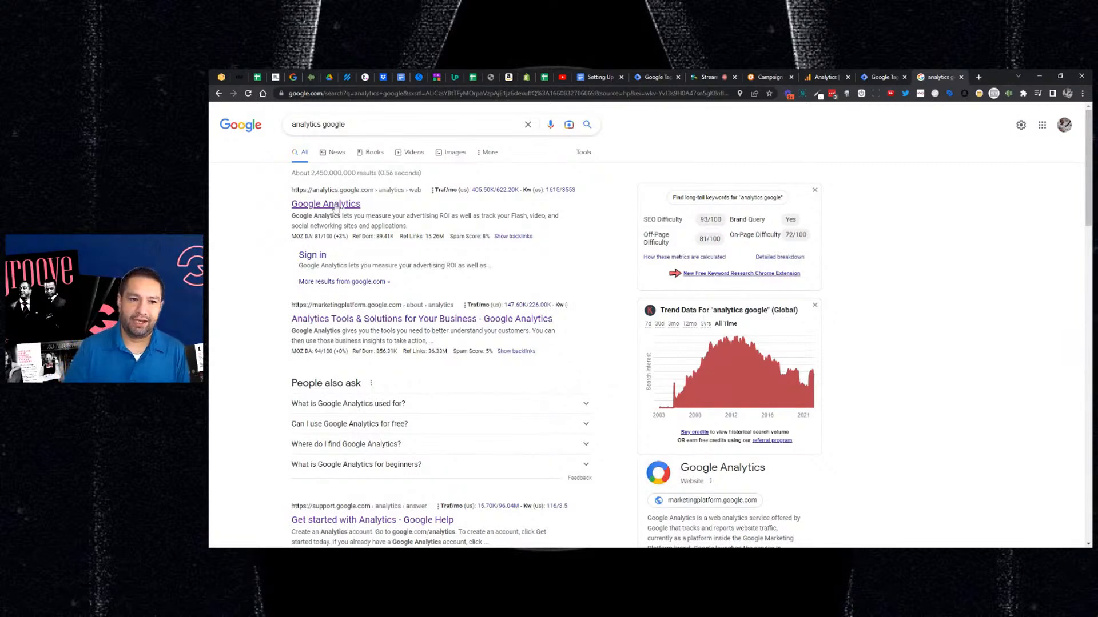
pyautogui.click(325, 204)
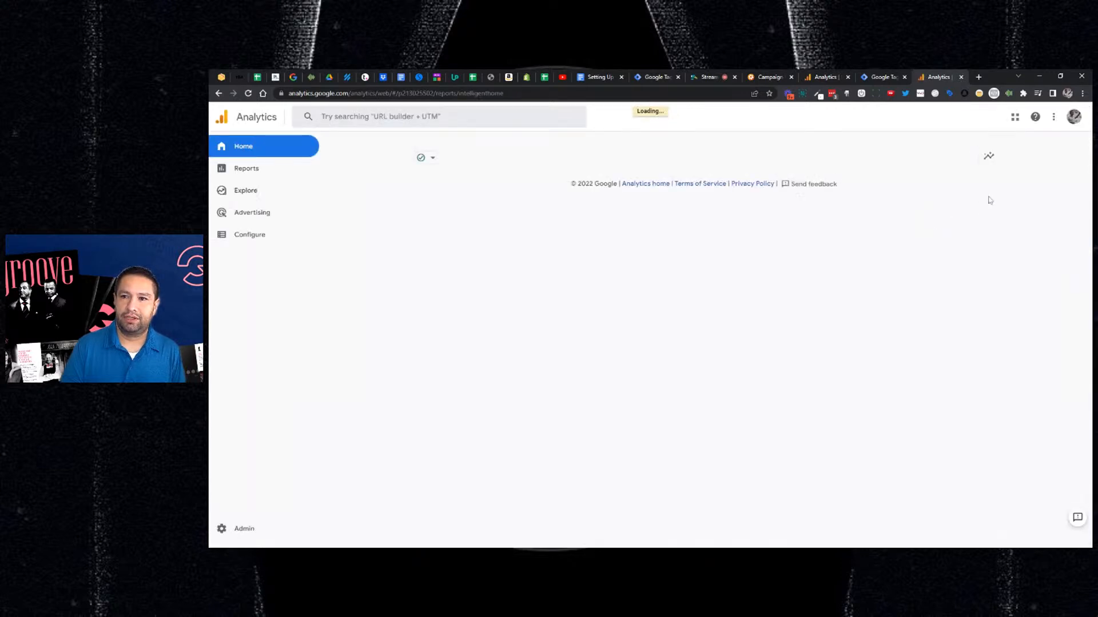
# - Switch Analytics to the last listed Google account and start setting up a new Analytics account
pyautogui.click(1074, 117)
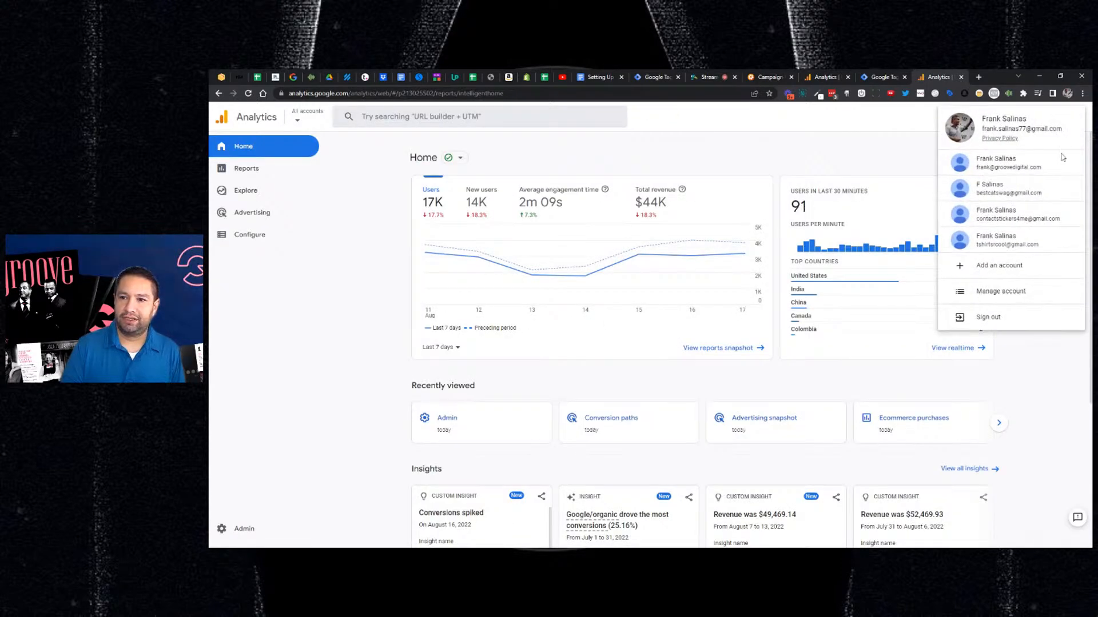
pyautogui.click(1007, 245)
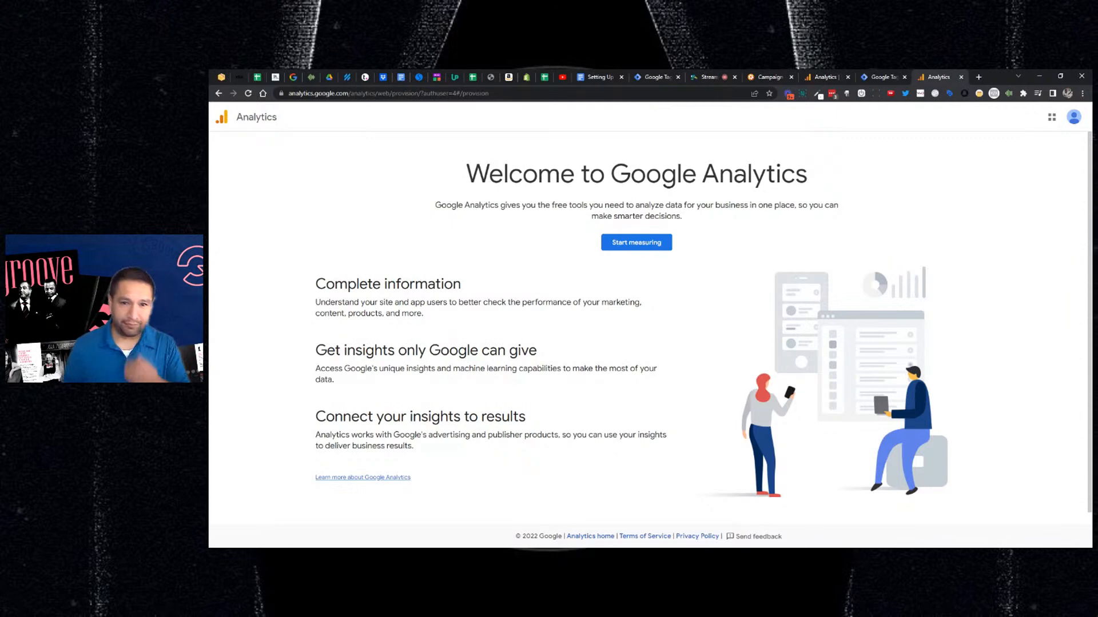
pyautogui.click(652, 244)
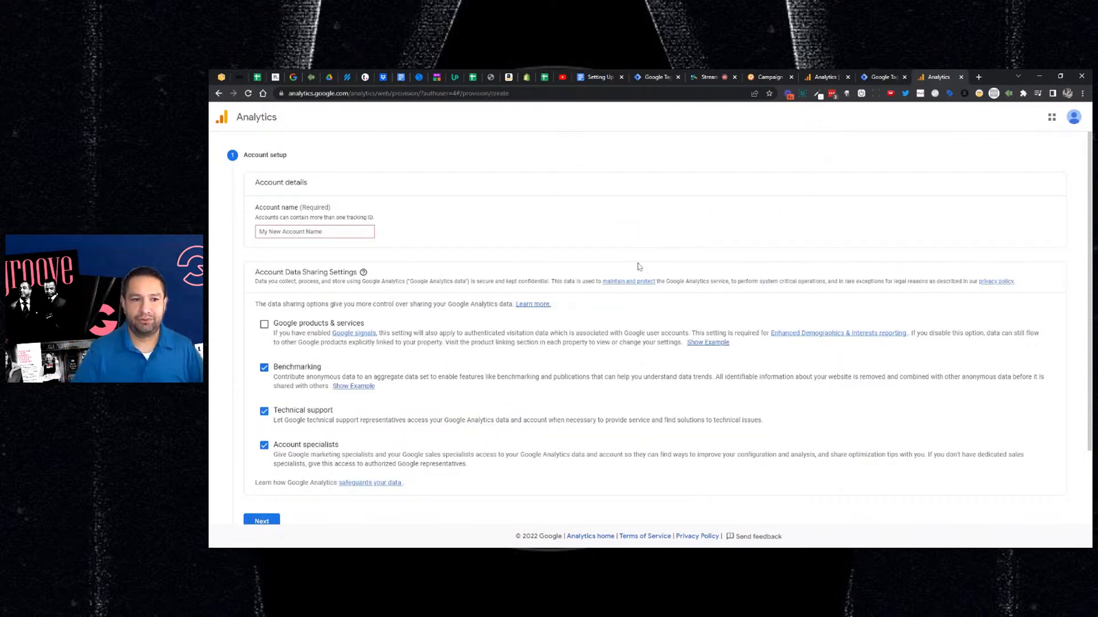
# - Name the Analytics account "my cat swag", enable Google products & services data sharing, and continue to the property setup
pyautogui.click(315, 232)
pyautogui.write('my cat swag')
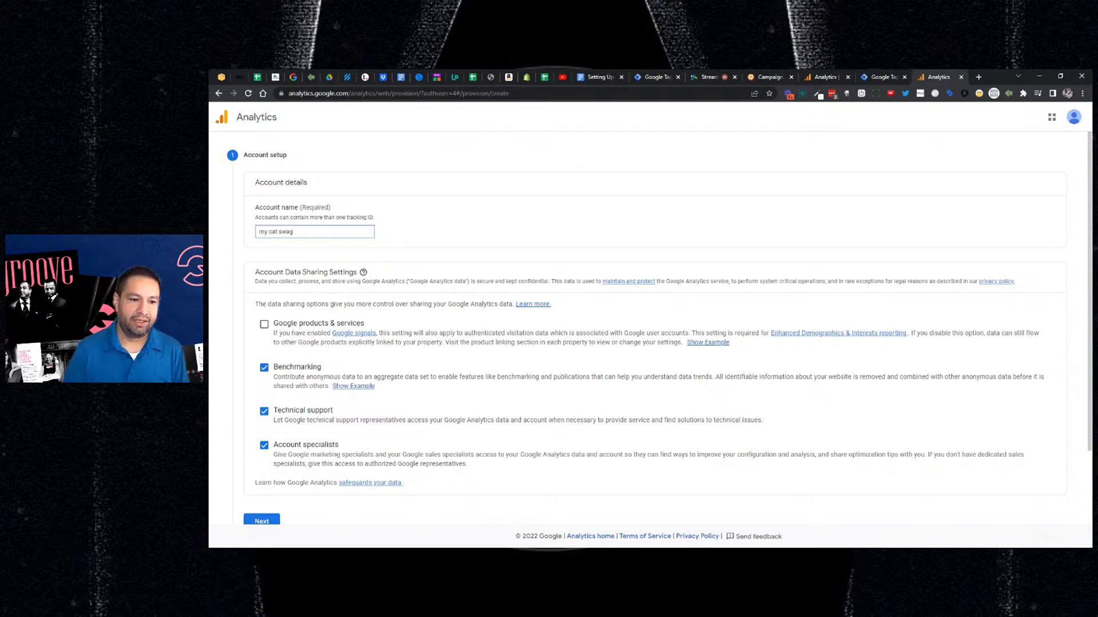
pyautogui.click(264, 324)
pyautogui.scroll(-2, 264, 324)
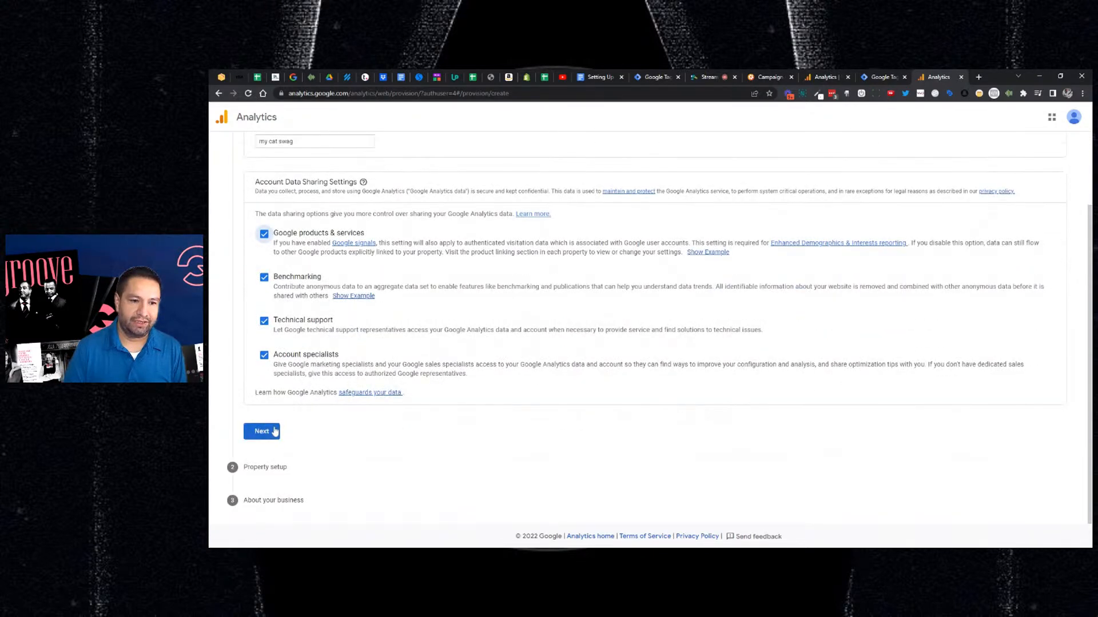
pyautogui.click(272, 431)
# - Name the property "my cat swag" and set its reporting time zone to (GMT-05:00) Chicago Time
pyautogui.click(373, 295)
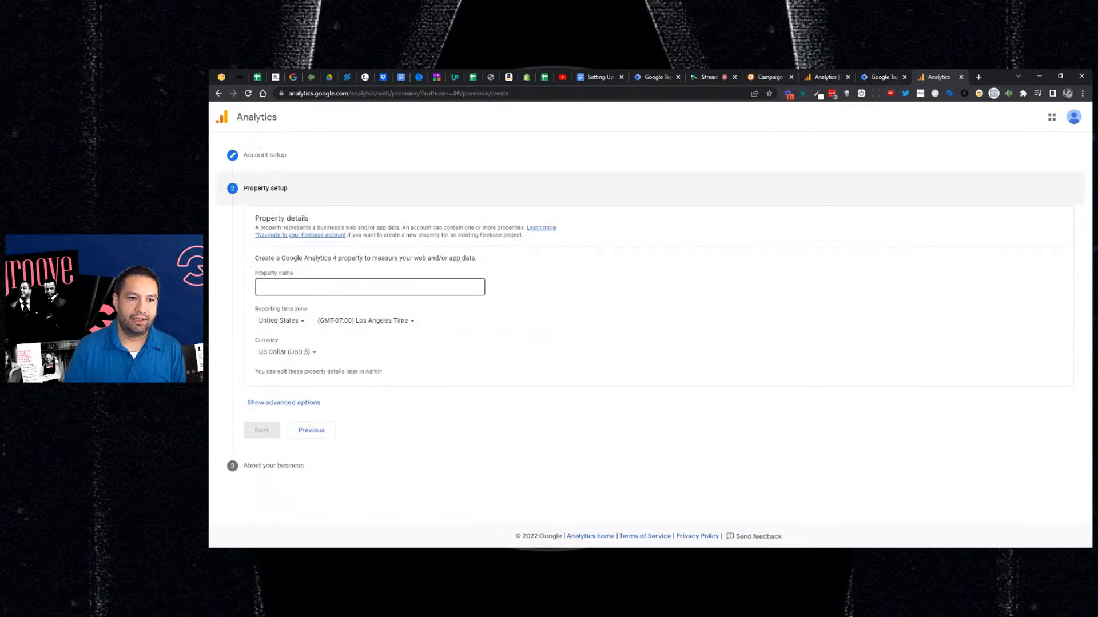
pyautogui.write('my')
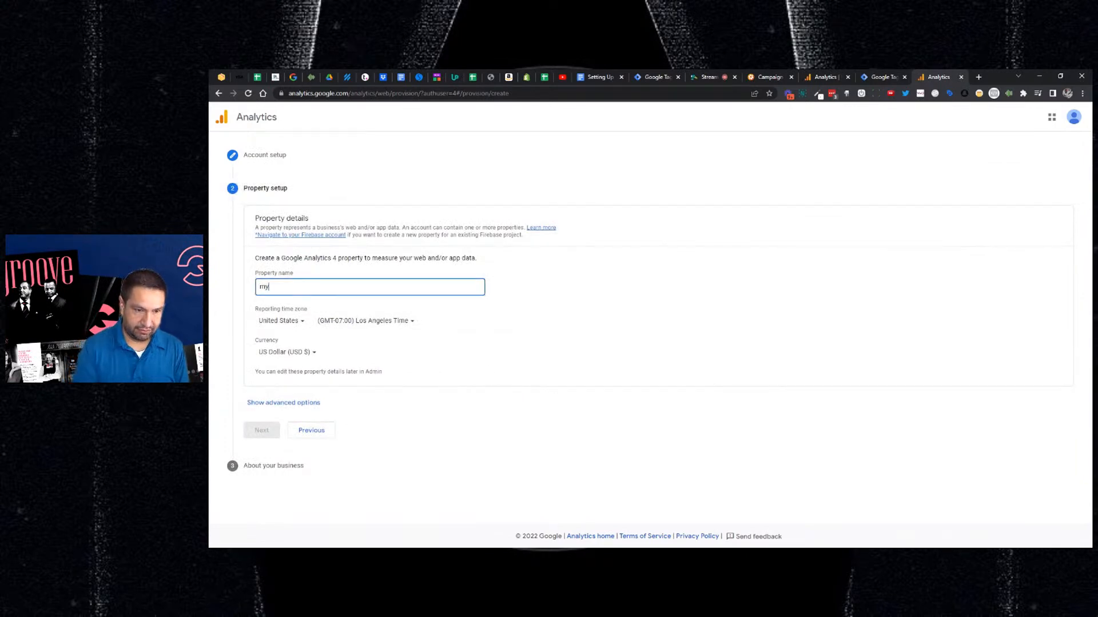
pyautogui.write(' cat swag')
pyautogui.click(355, 321)
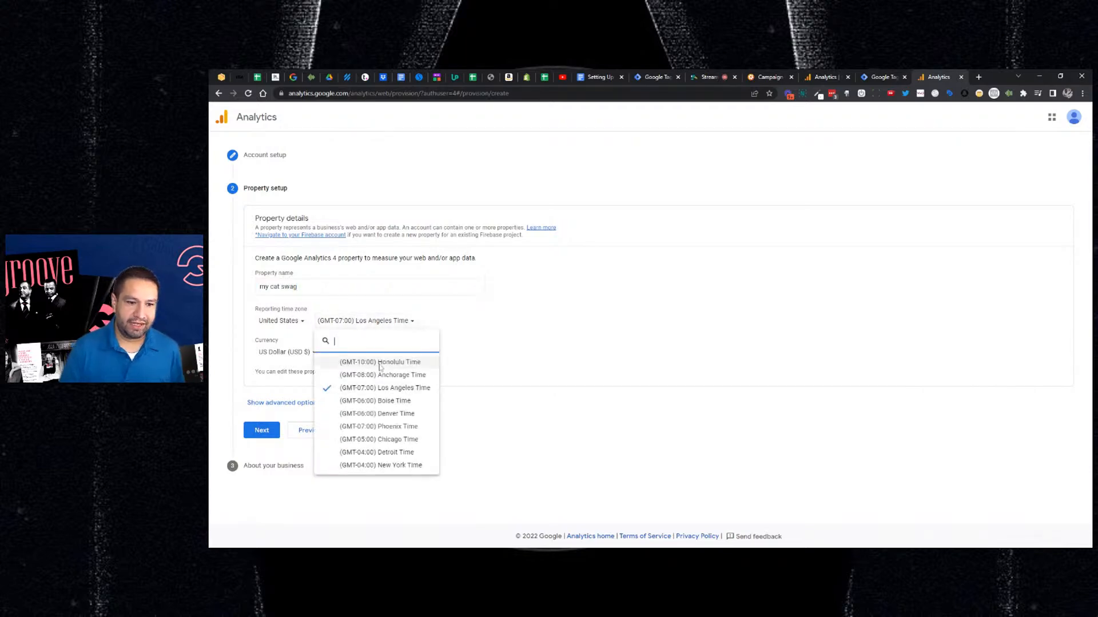
pyautogui.click(392, 439)
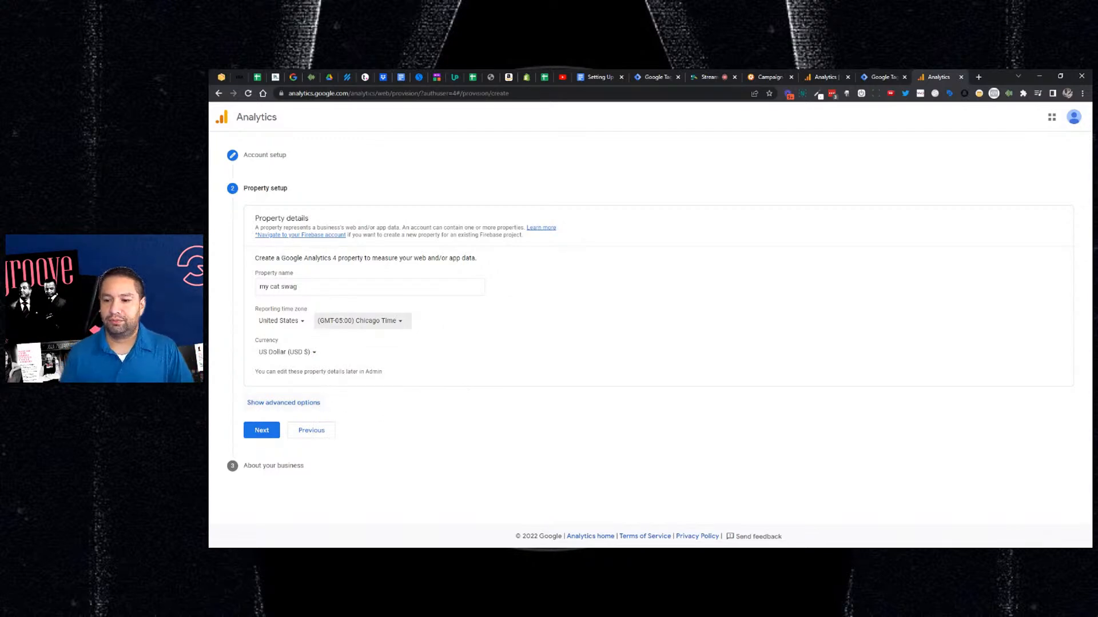
pyautogui.click(309, 403)
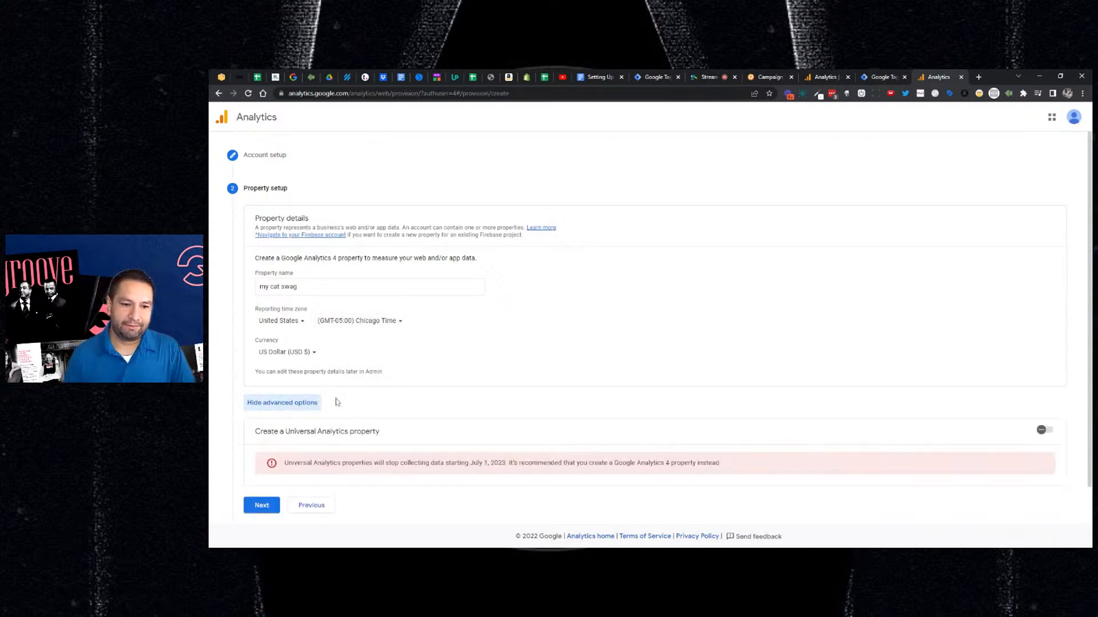
pyautogui.scroll(-1, 416, 398)
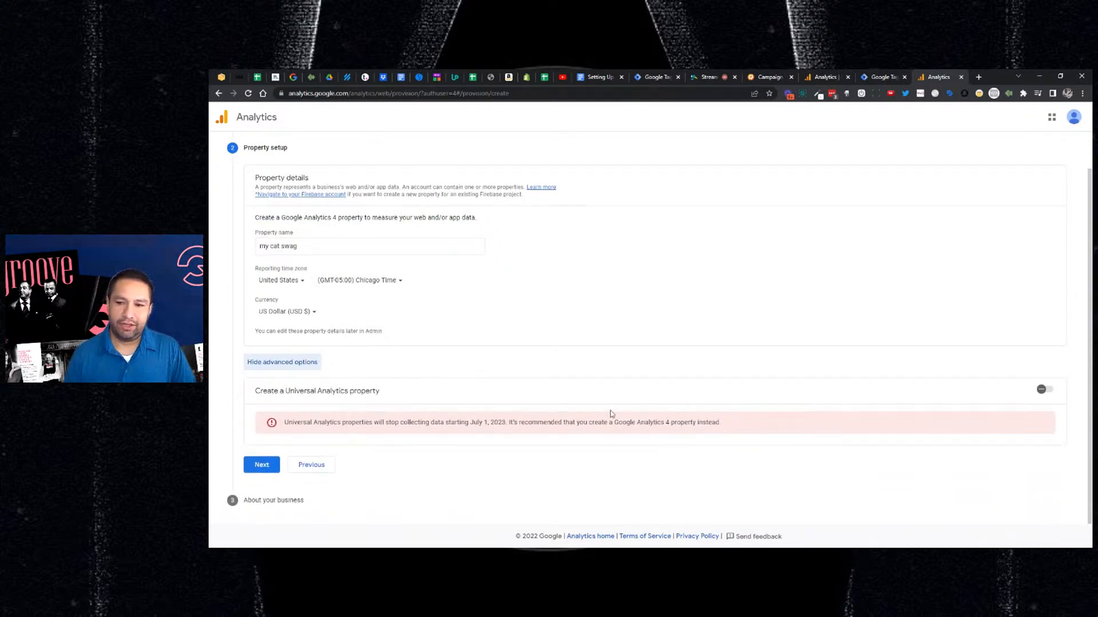
pyautogui.click(1041, 391)
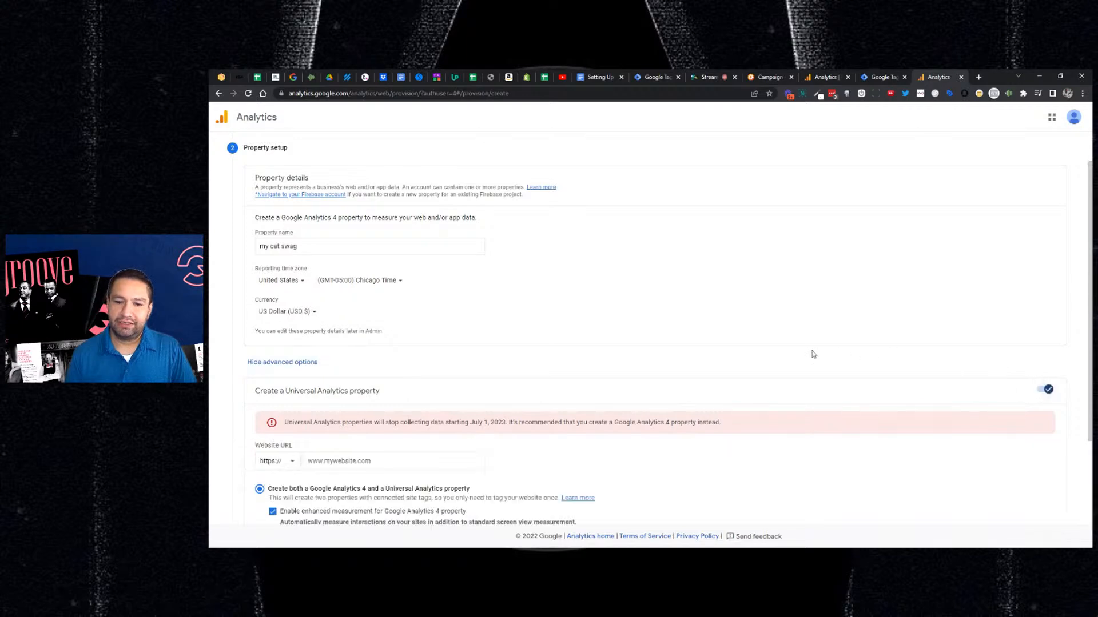
pyautogui.scroll(-1, 739, 362)
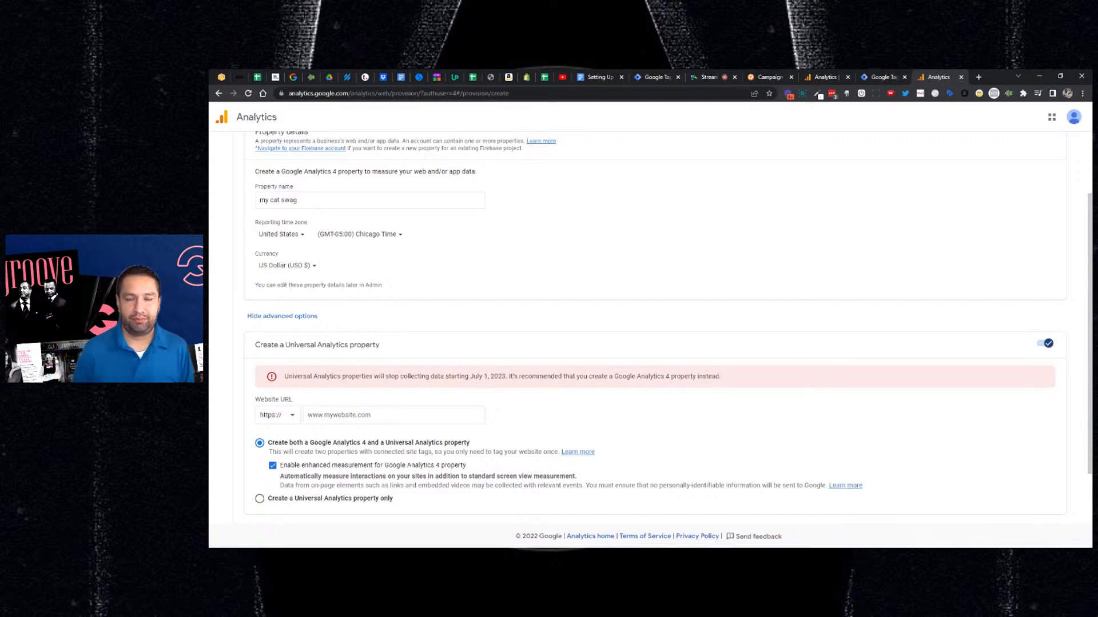
pyautogui.click(400, 415)
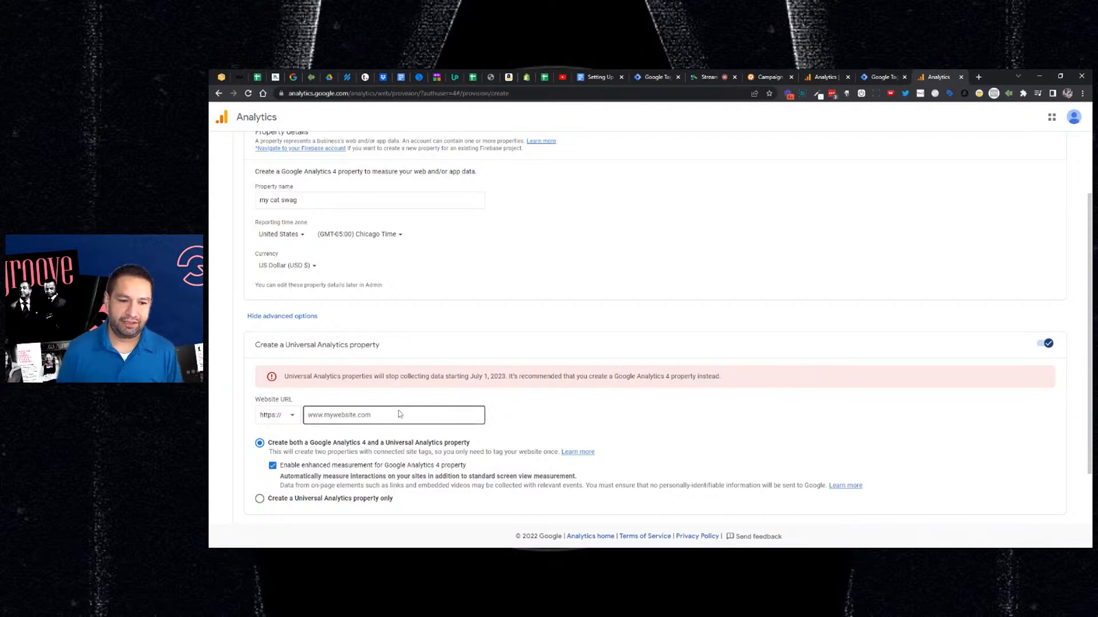
pyautogui.write('myc')
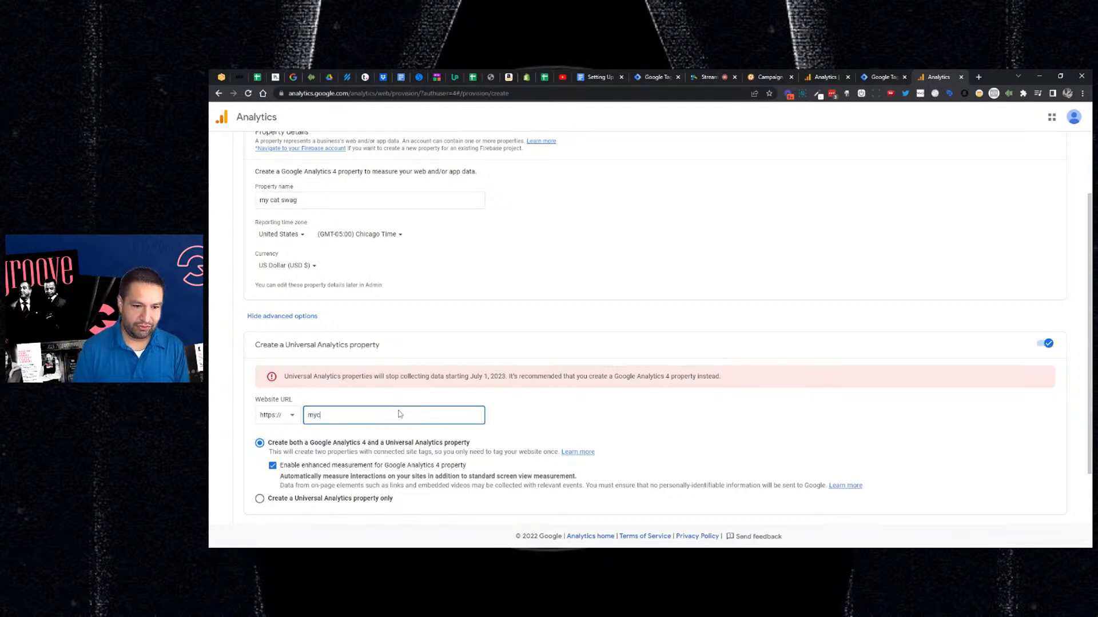
pyautogui.write('atswag.com')
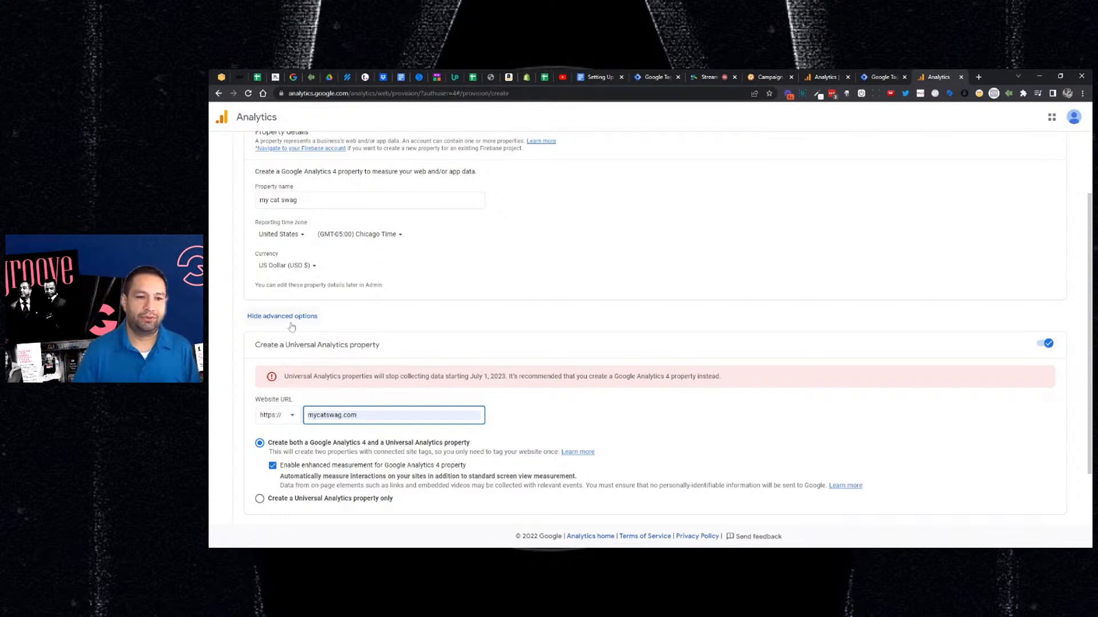
pyautogui.scroll(-1, 292, 327)
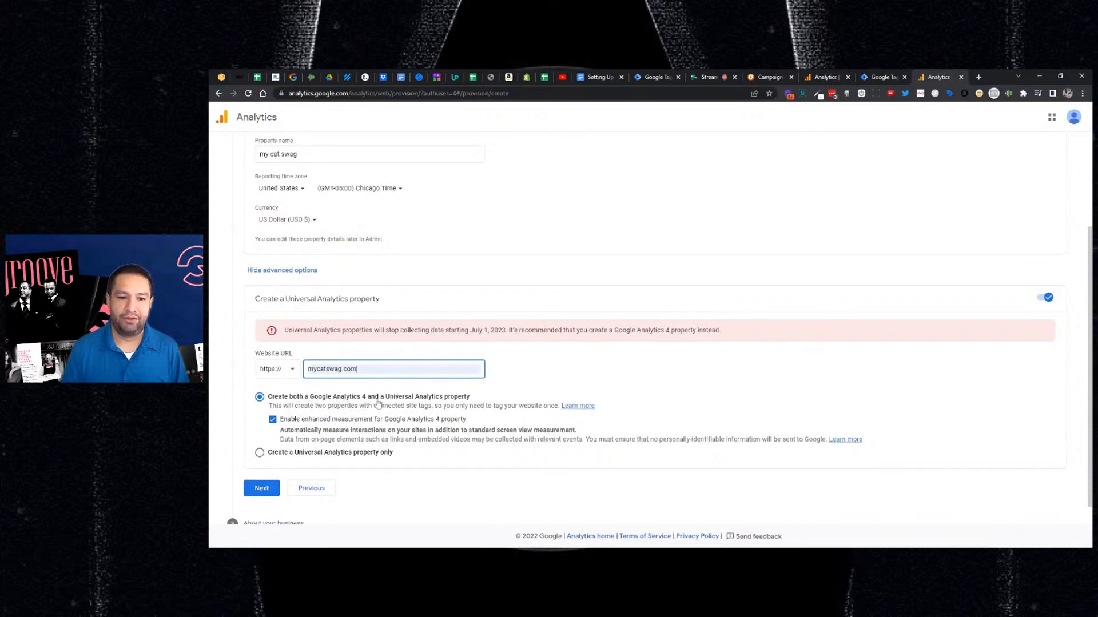
pyautogui.click(273, 489)
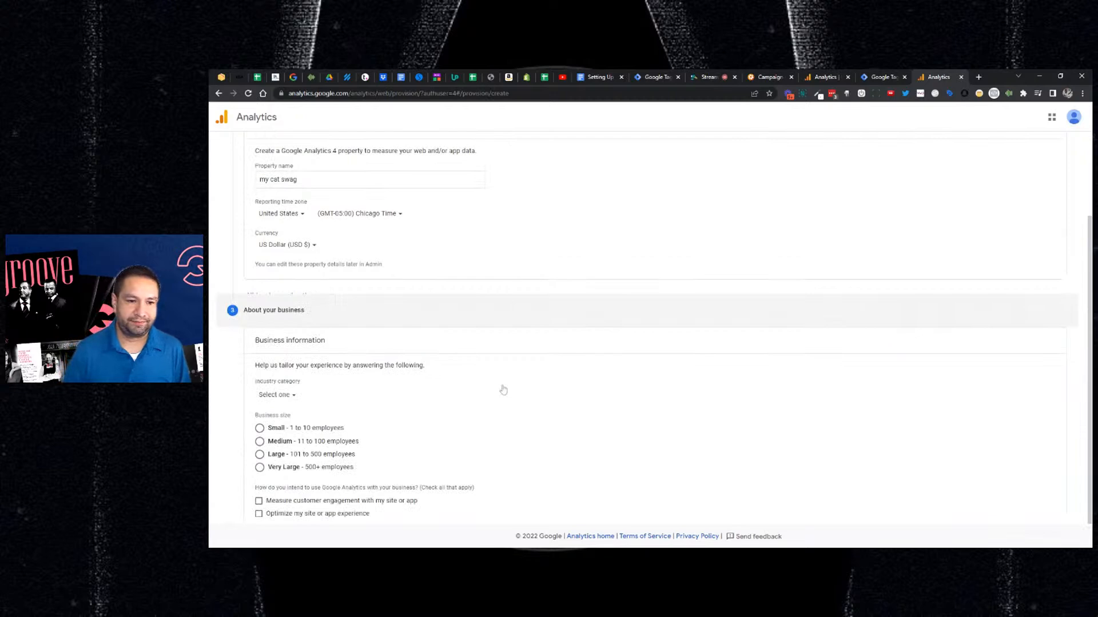
# - Create the account with business size Small - 1 to 10 employees, accepting the Terms of Service, Data Processing Terms and Measurement Controller-Controller Data Protection Terms
pyautogui.click(260, 273)
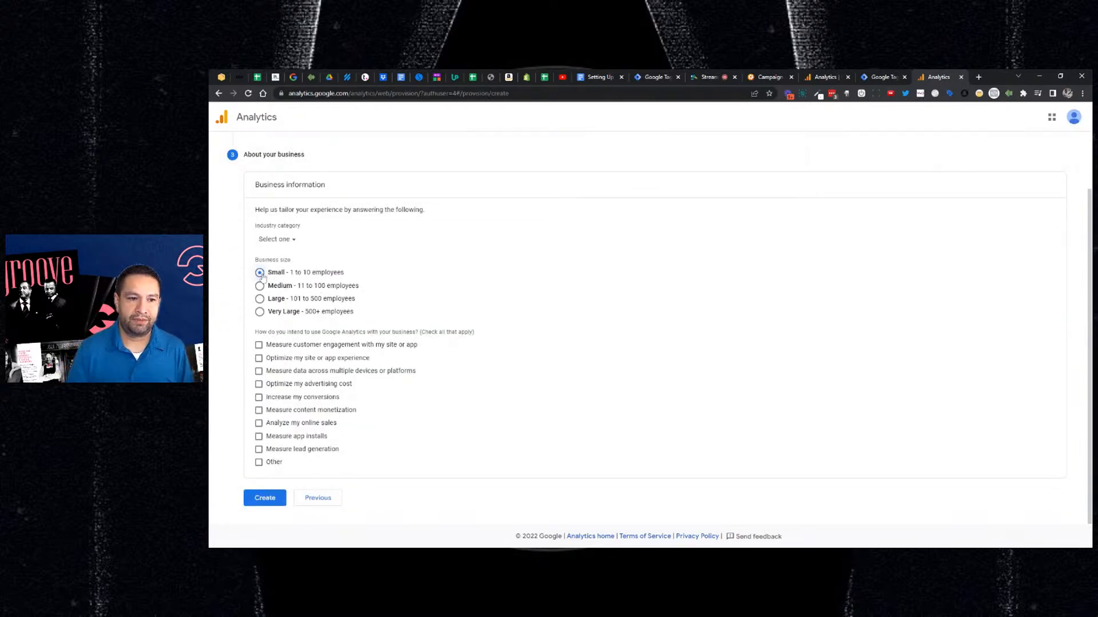
pyautogui.click(278, 499)
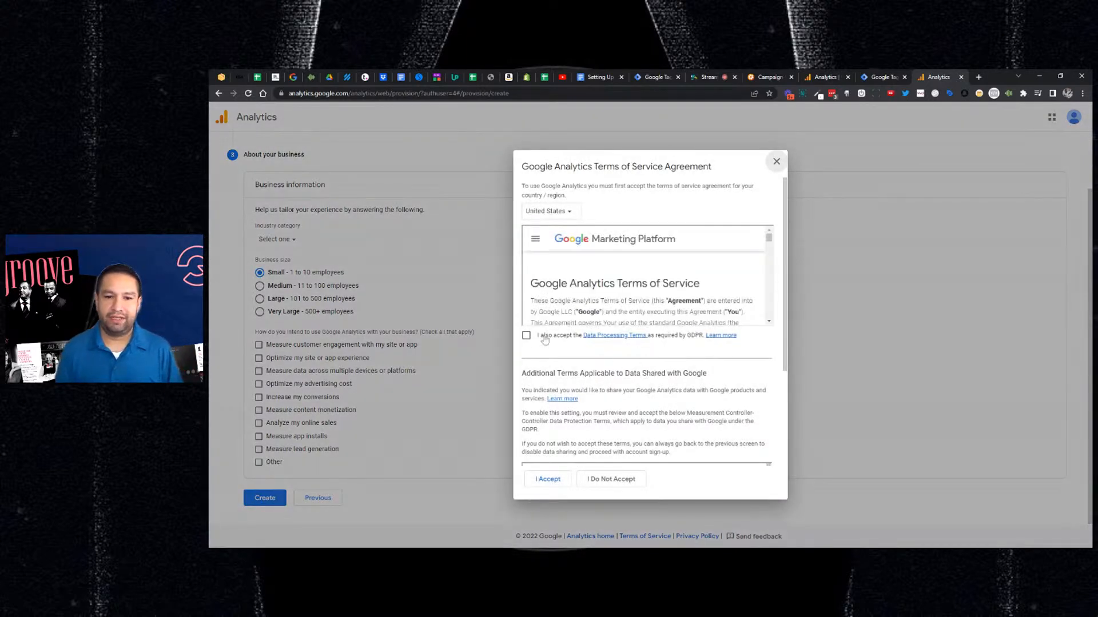
pyautogui.click(526, 336)
pyautogui.moveTo(769, 237); pyautogui.dragTo(766, 319)
pyautogui.scroll(-5, 766, 319)
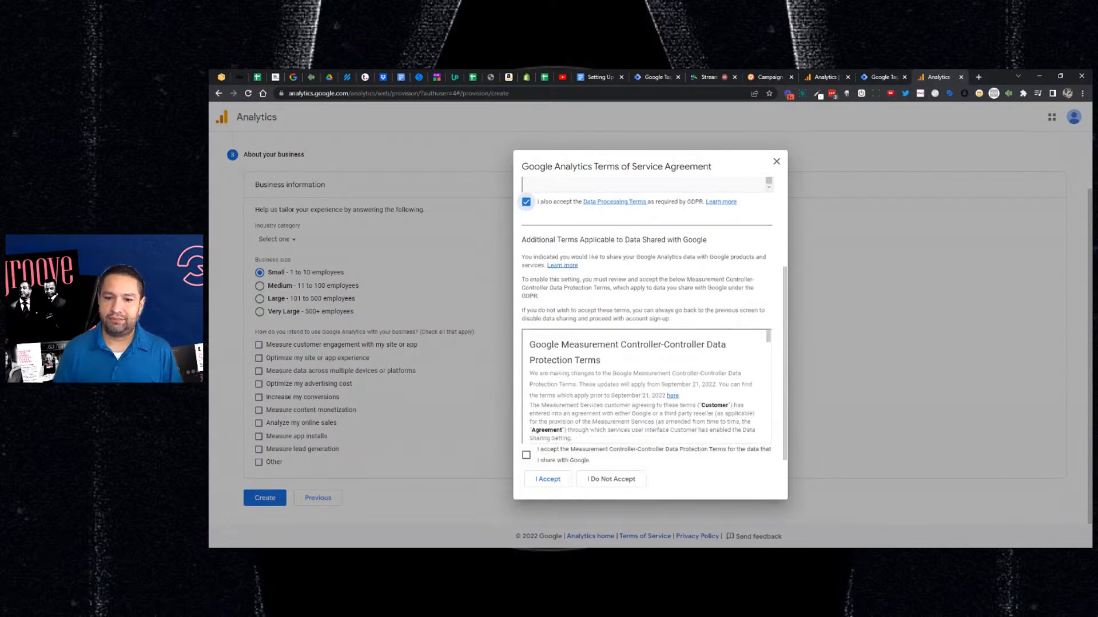
pyautogui.click(526, 447)
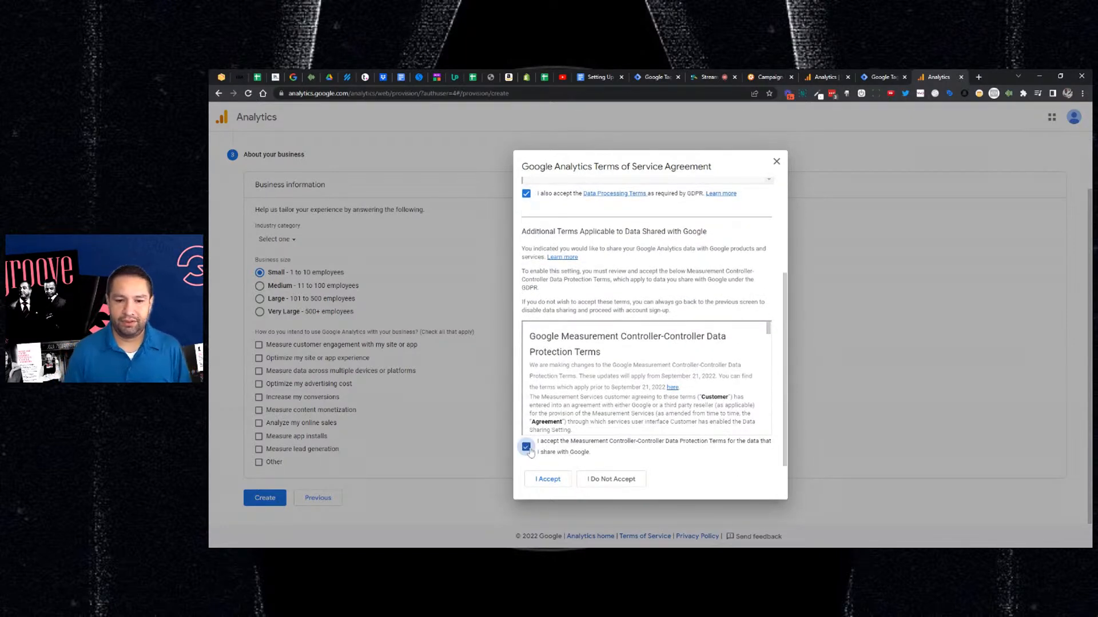
pyautogui.click(560, 479)
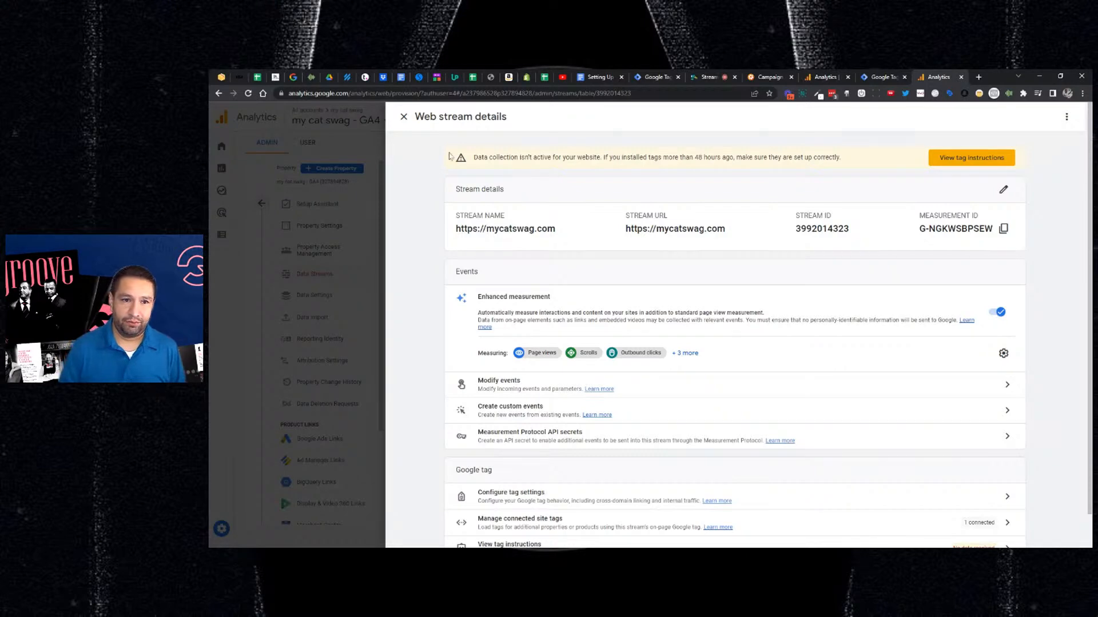
# - Dismiss the web stream details and email communications dialog, then switch to the third alternative Google account and view its Analytics accounts
pyautogui.click(404, 117)
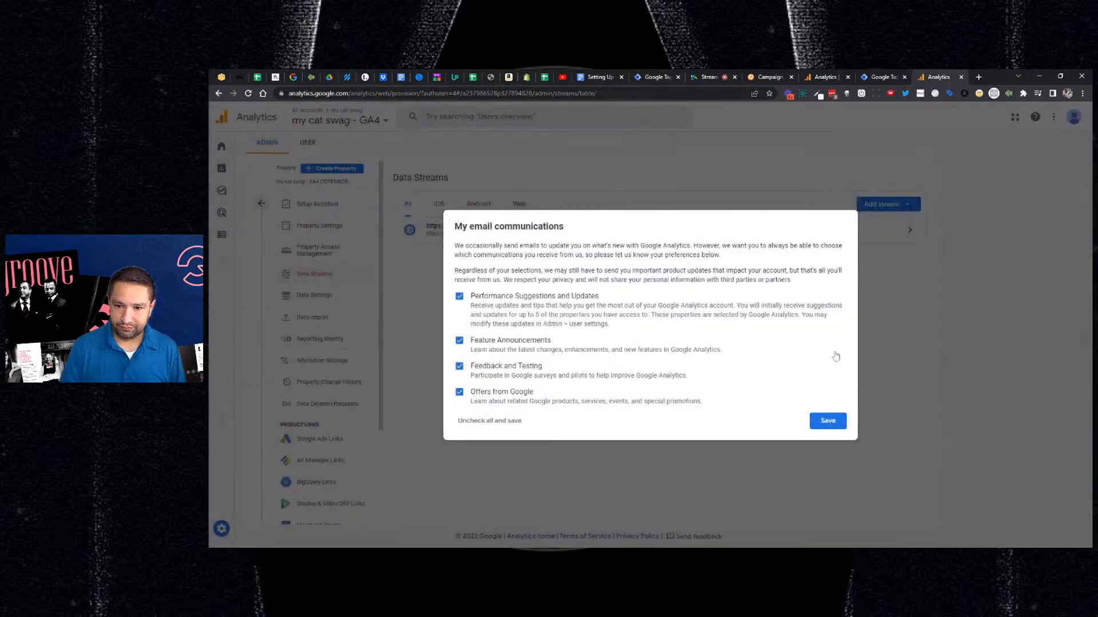
pyautogui.click(872, 350)
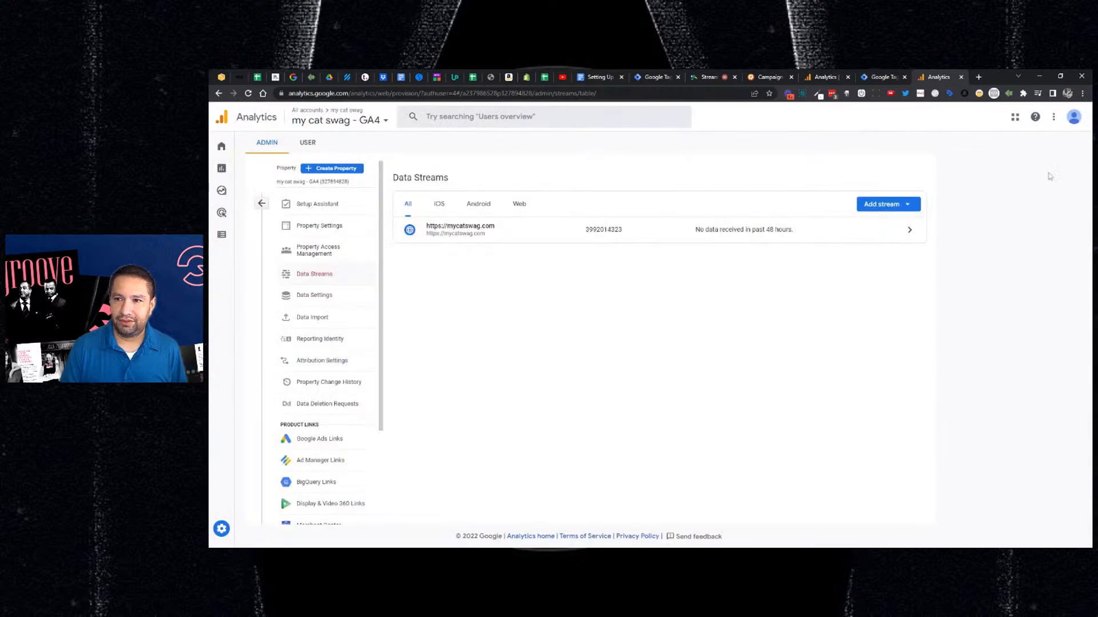
pyautogui.click(1073, 117)
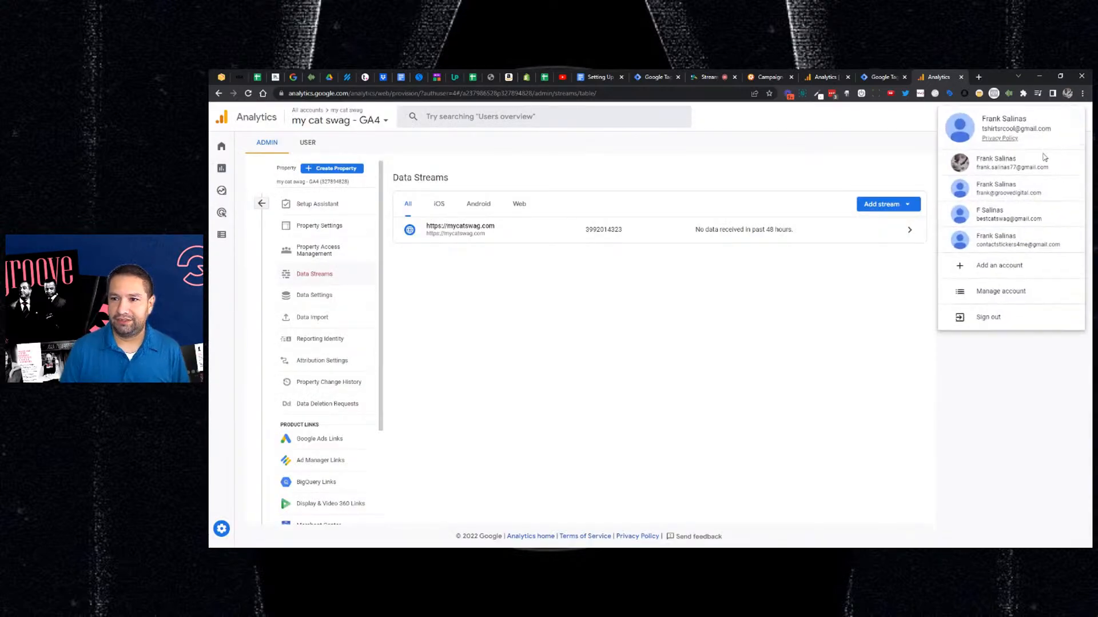
pyautogui.click(1009, 222)
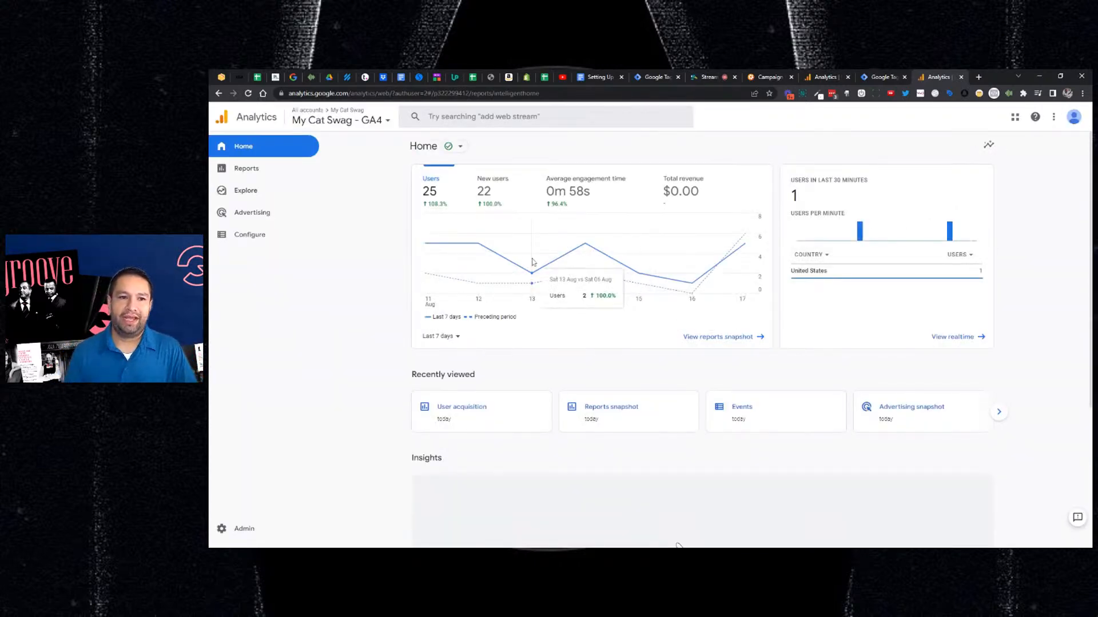
pyautogui.click(386, 125)
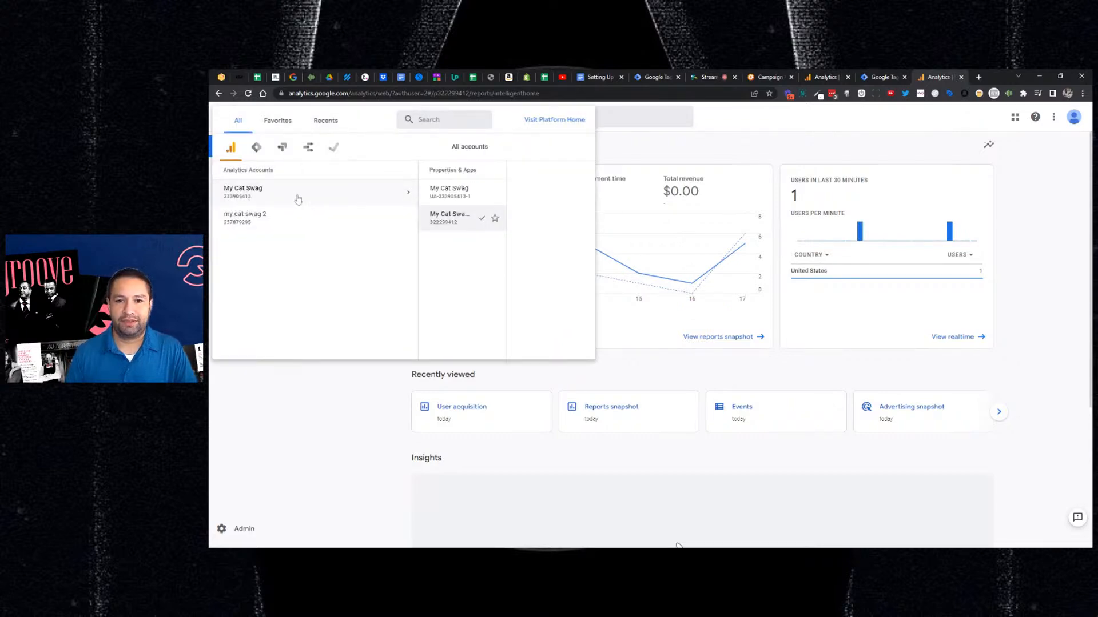
pyautogui.click(675, 148)
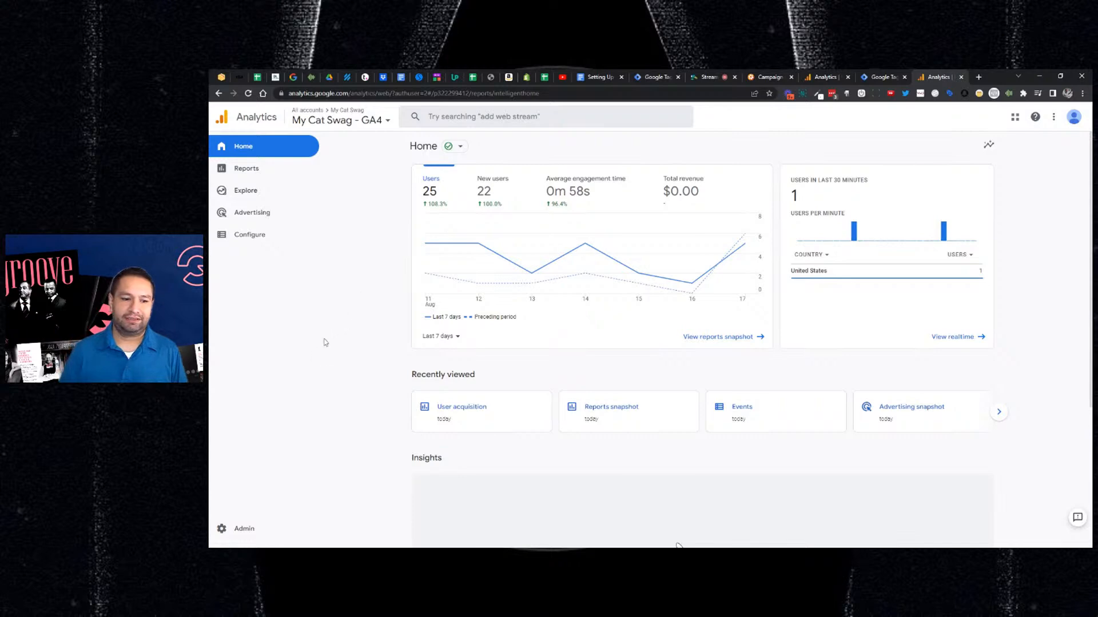
# - Start a new Analytics account named "My Cat Swag Final" with the default data sharing settings, and continue to the property setup
pyautogui.click(245, 527)
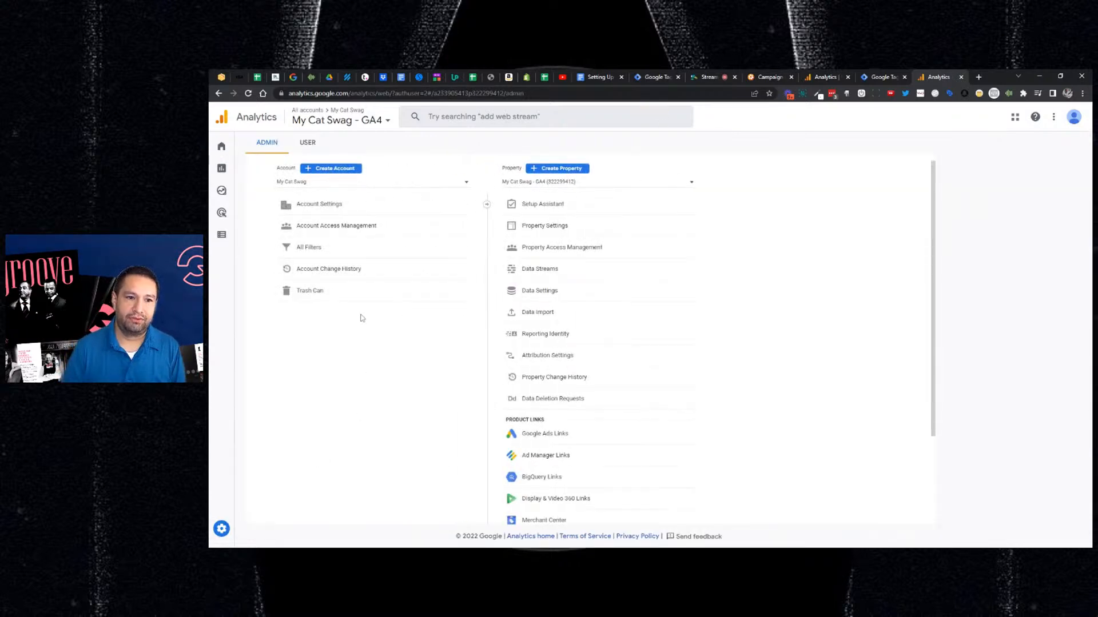
pyautogui.click(333, 169)
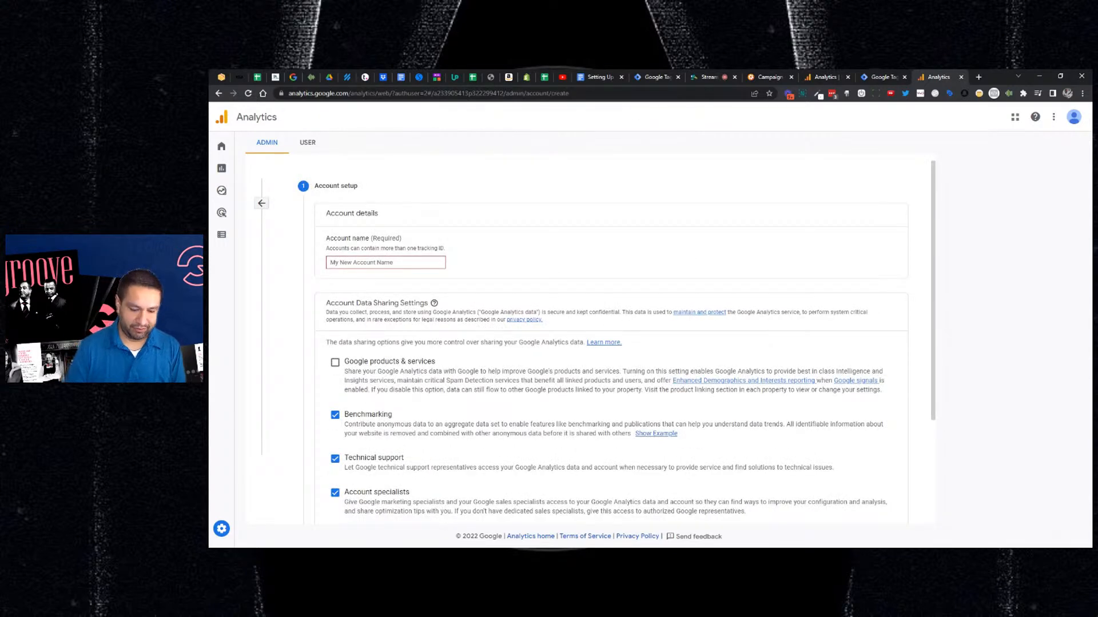
pyautogui.write('My Cat Swag Final')
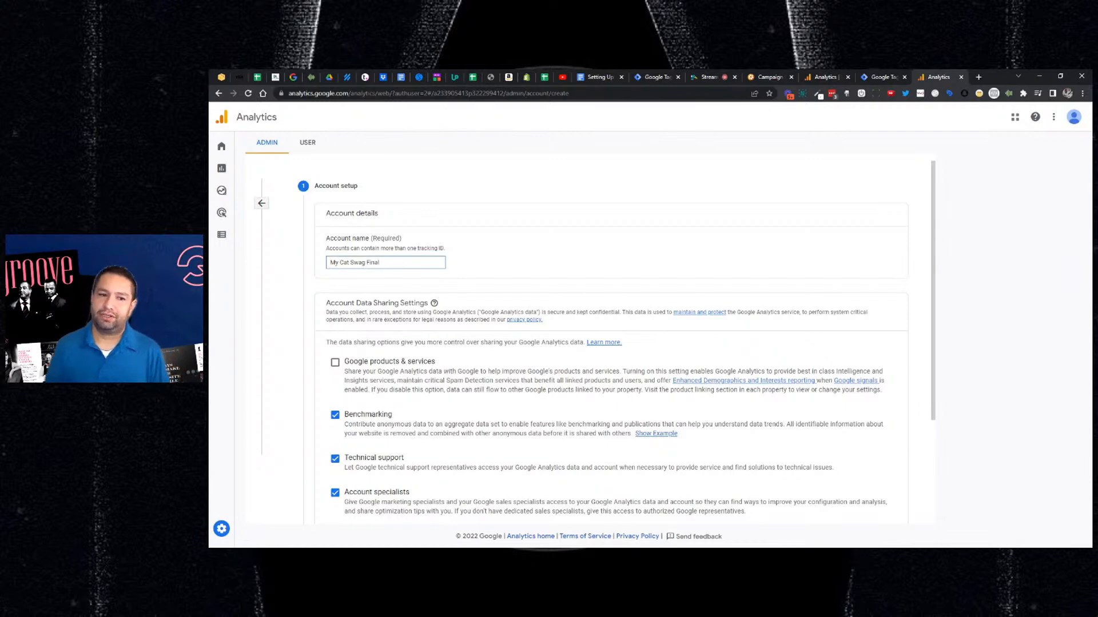
pyautogui.scroll(-2, 572, 343)
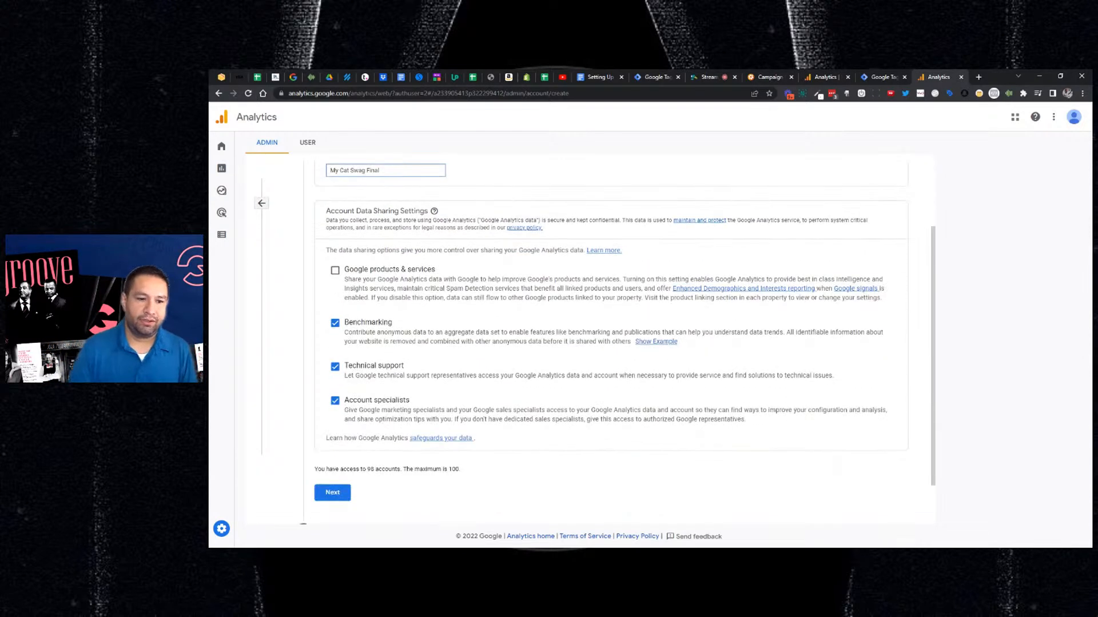
pyautogui.scroll(1, 369, 341)
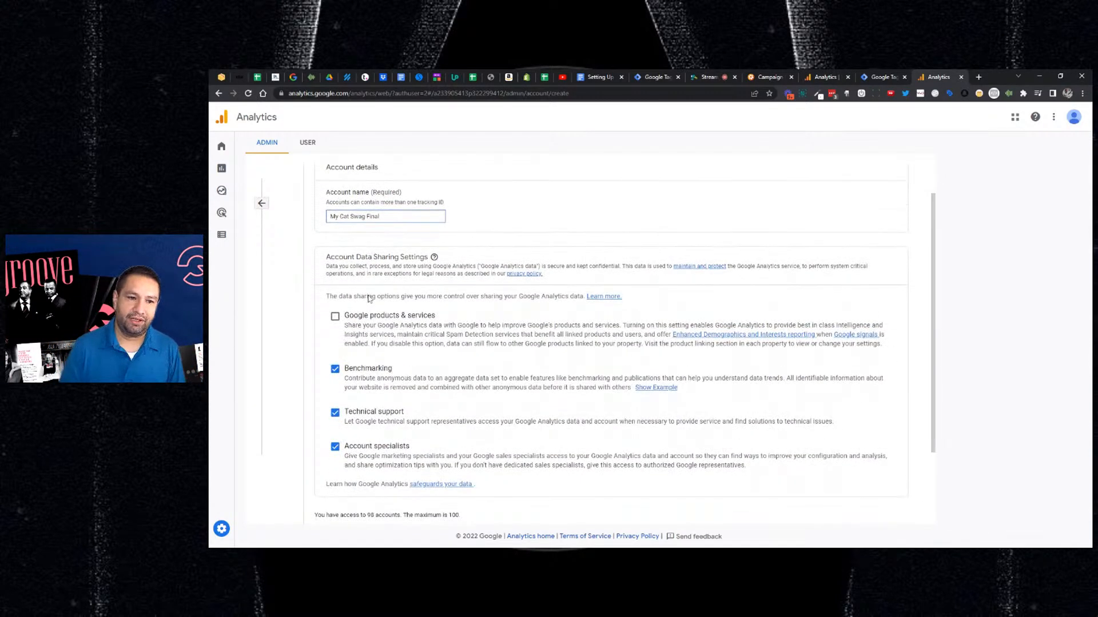
pyautogui.scroll(-2, 325, 451)
pyautogui.click(324, 447)
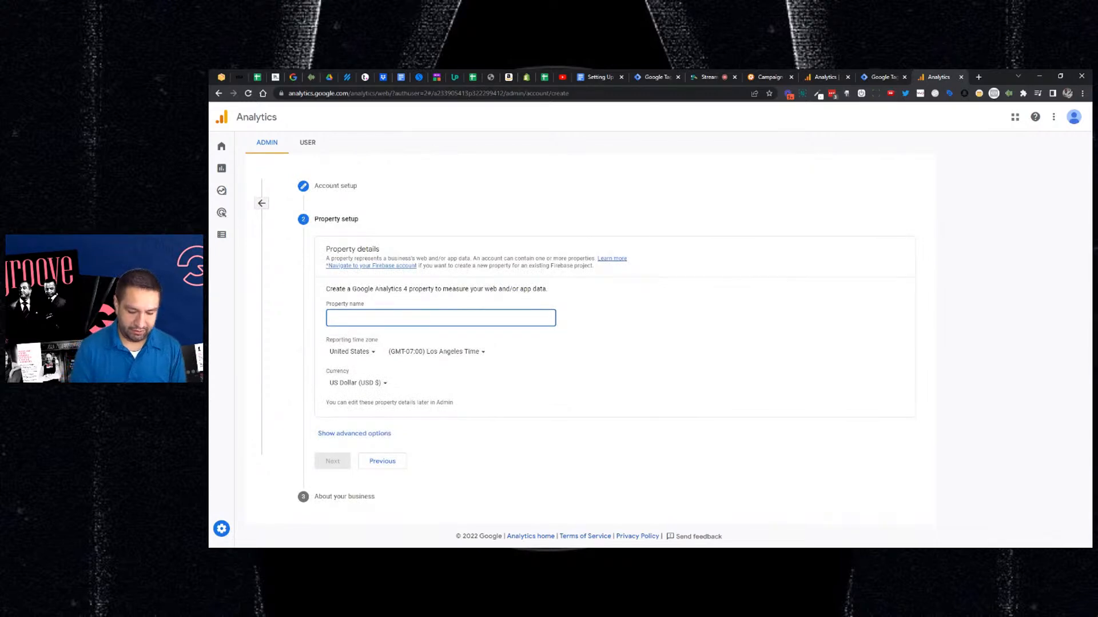
# - Name the property "My Cat Swag Official" and set its reporting time zone to (GMT-05:00) Chicago Time
pyautogui.write('My Cat Swag Official')
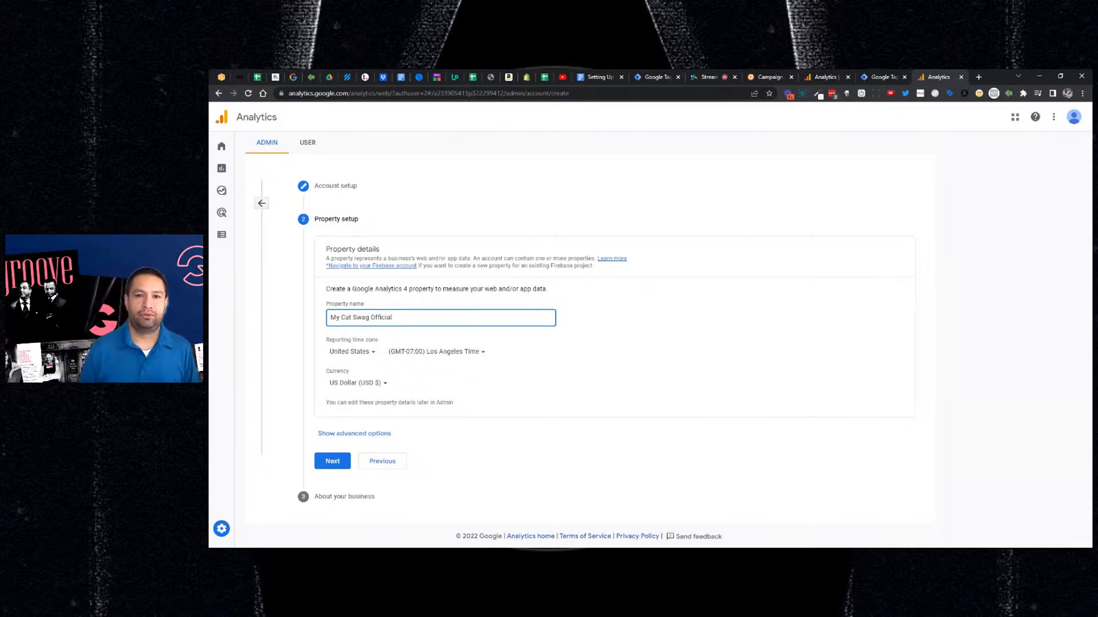
pyautogui.click(446, 353)
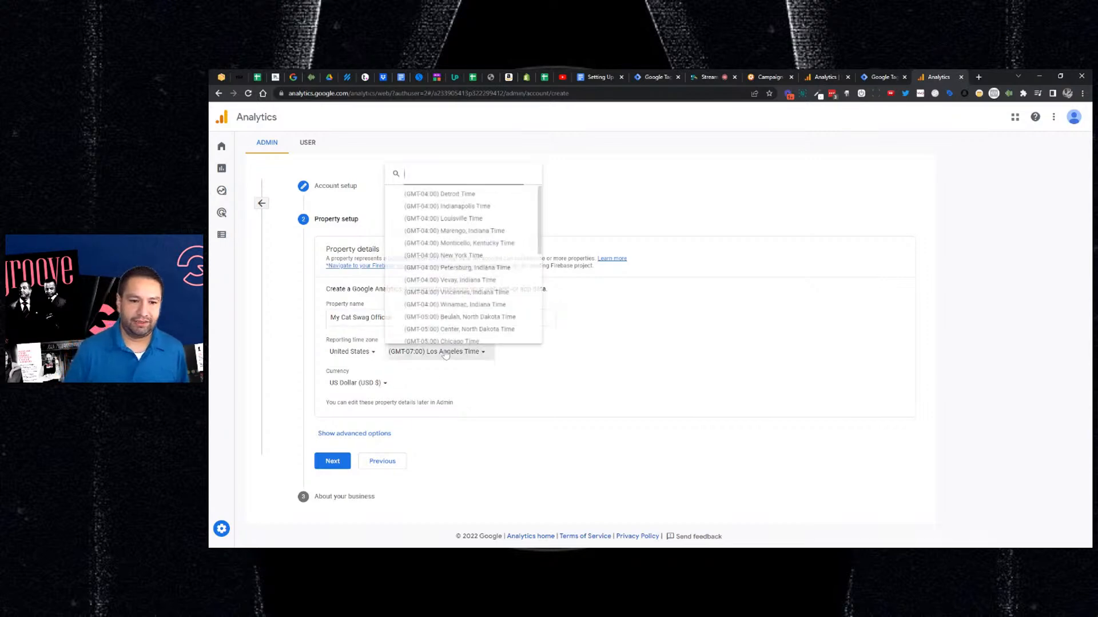
pyautogui.scroll(-2, 489, 277)
pyautogui.click(477, 293)
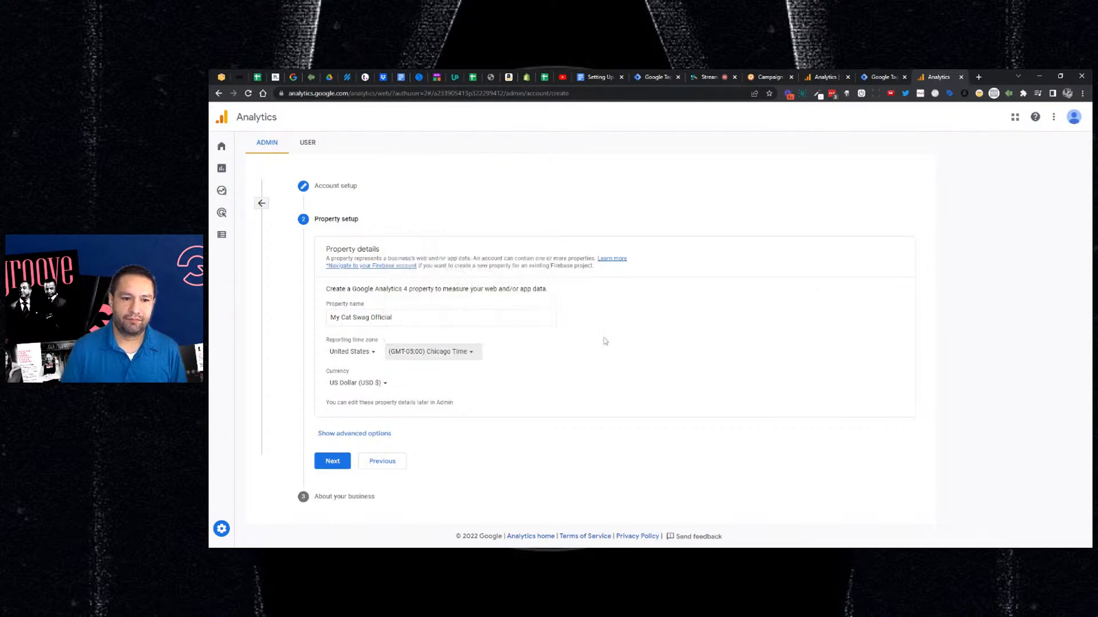
pyautogui.click(369, 433)
pyautogui.scroll(-1, 515, 412)
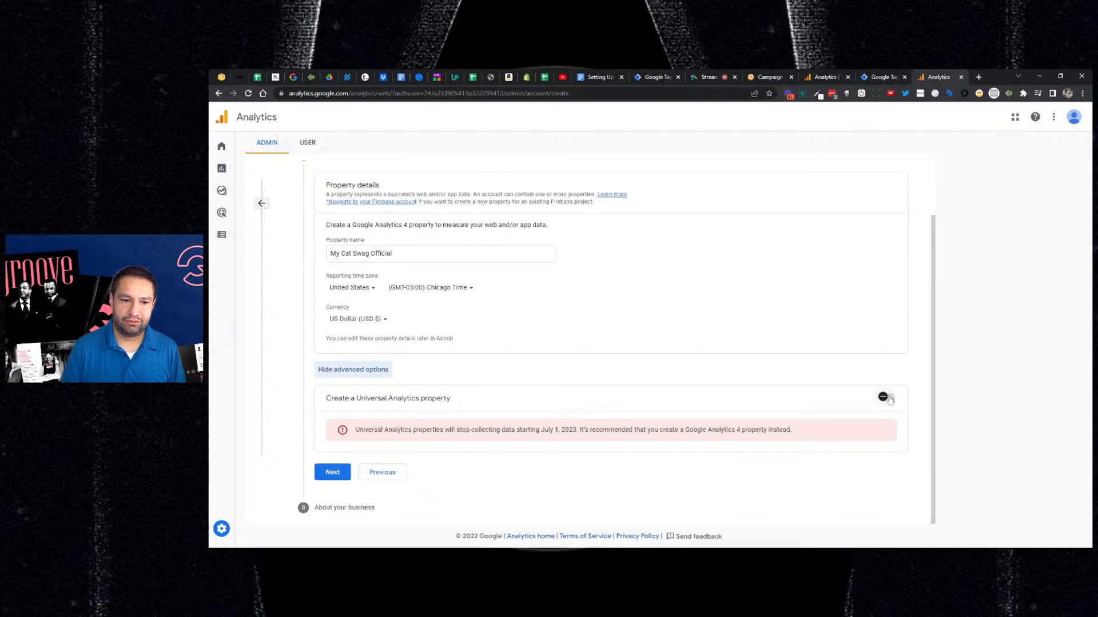
pyautogui.click(886, 398)
pyautogui.scroll(-2, 732, 368)
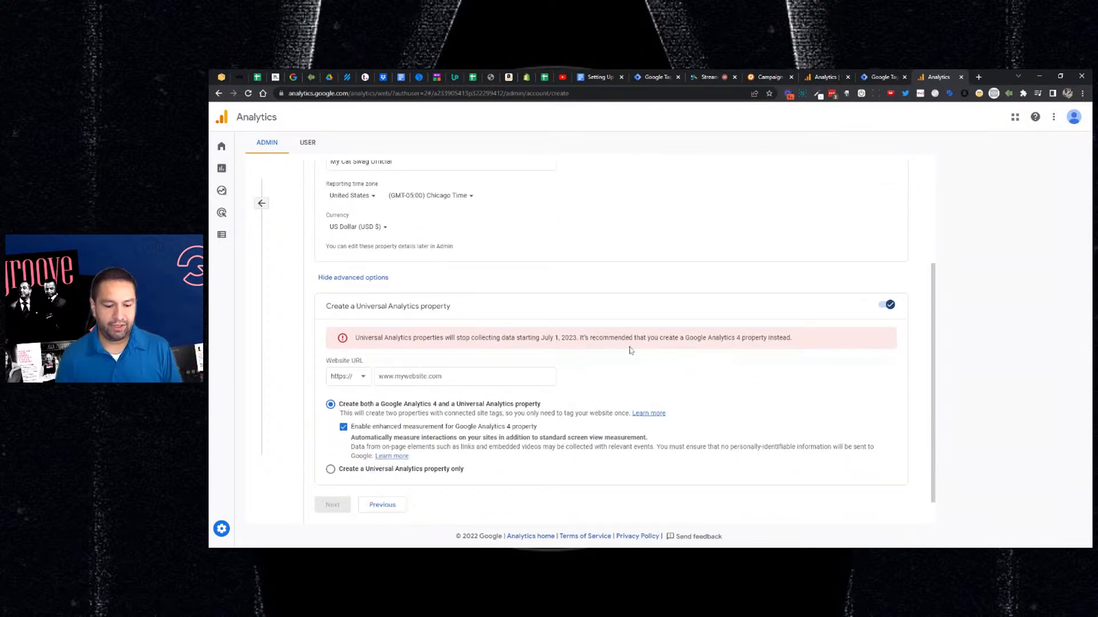
pyautogui.click(482, 374)
pyautogui.write('mycatswag.com')
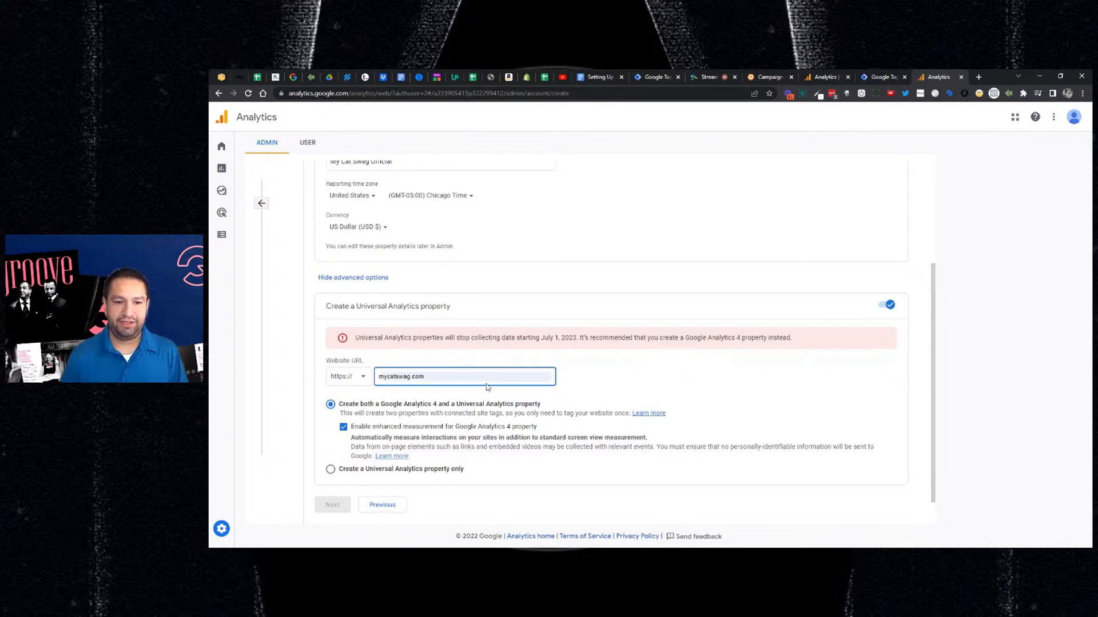
pyautogui.click(487, 388)
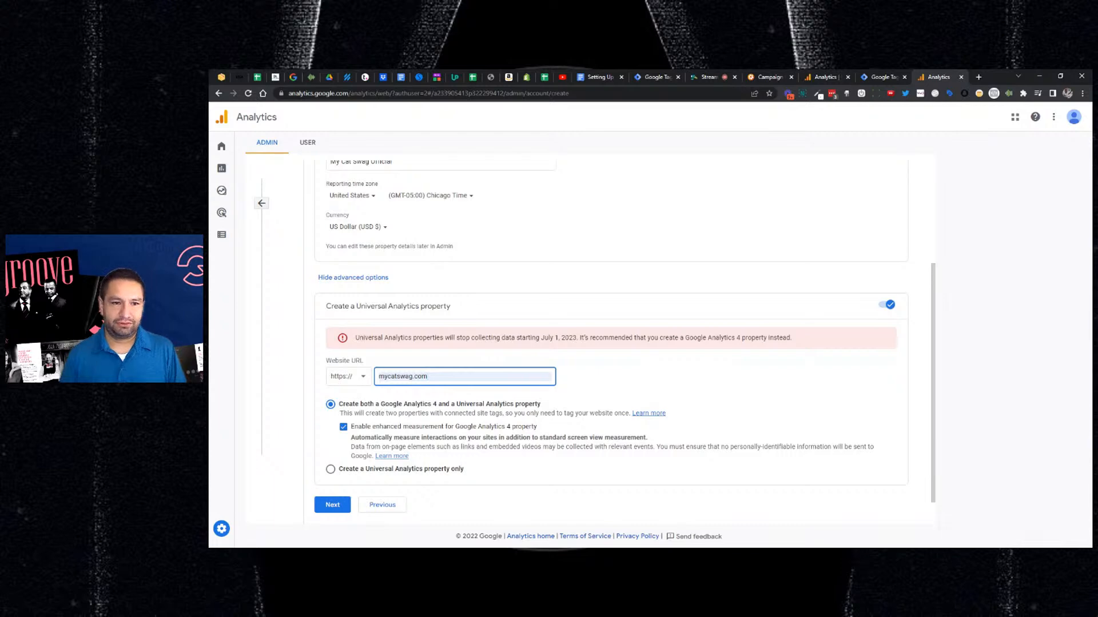
pyautogui.scroll(2, 470, 356)
pyautogui.scroll(-3, 474, 353)
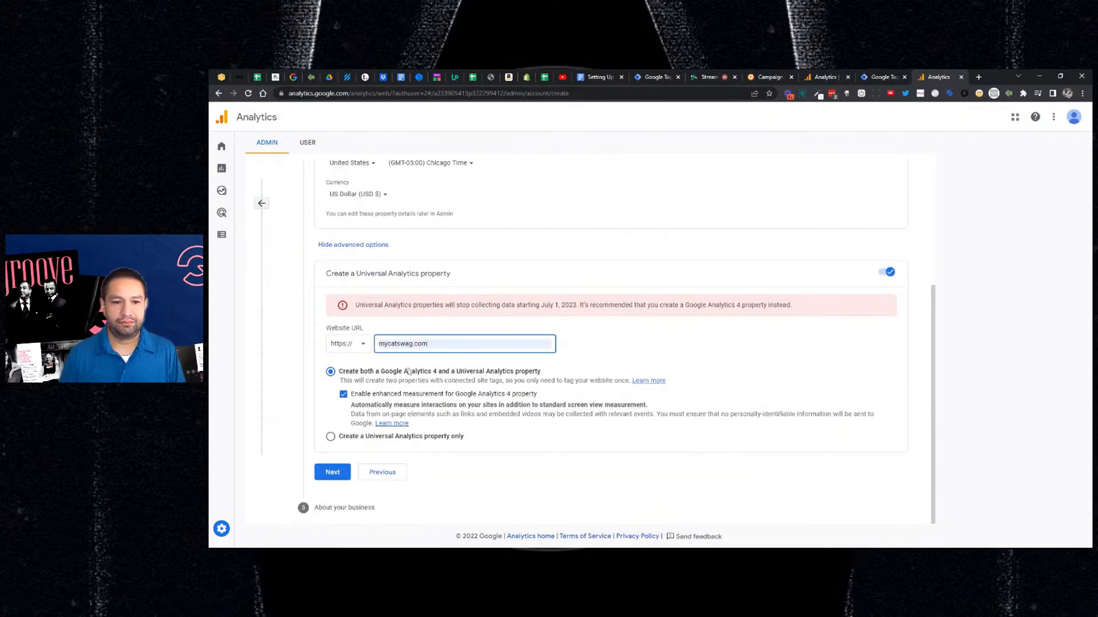
pyautogui.click(333, 473)
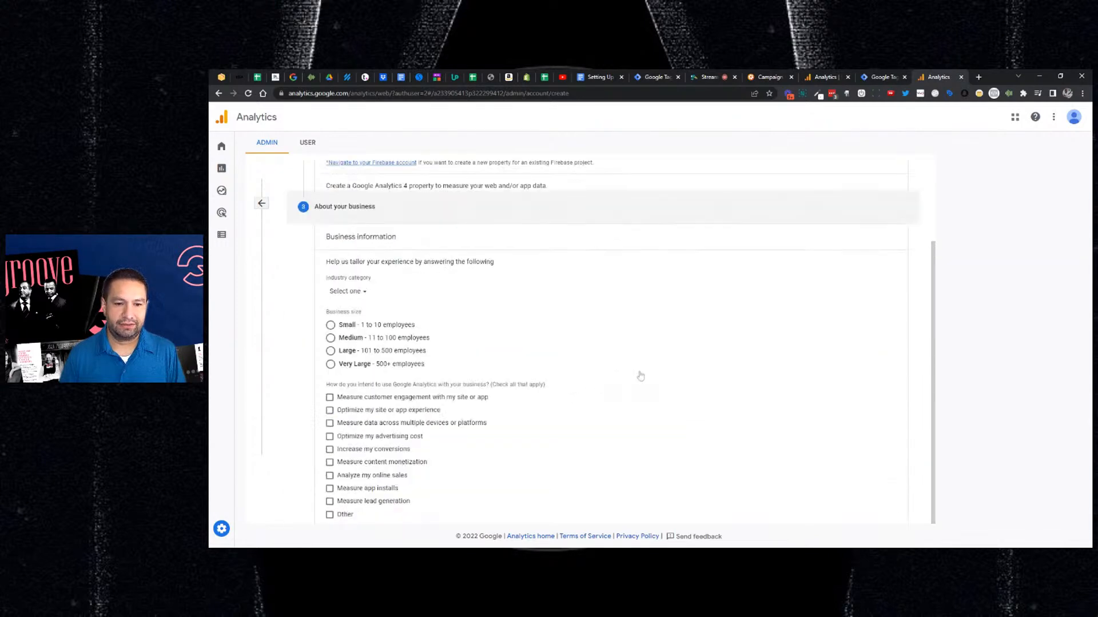
# - Set the business size to Small (1 to 10 employees), create the account, and accept the Terms of Service including the Data Processing Terms
pyautogui.scroll(-1, 641, 376)
pyautogui.click(331, 280)
pyautogui.click(330, 508)
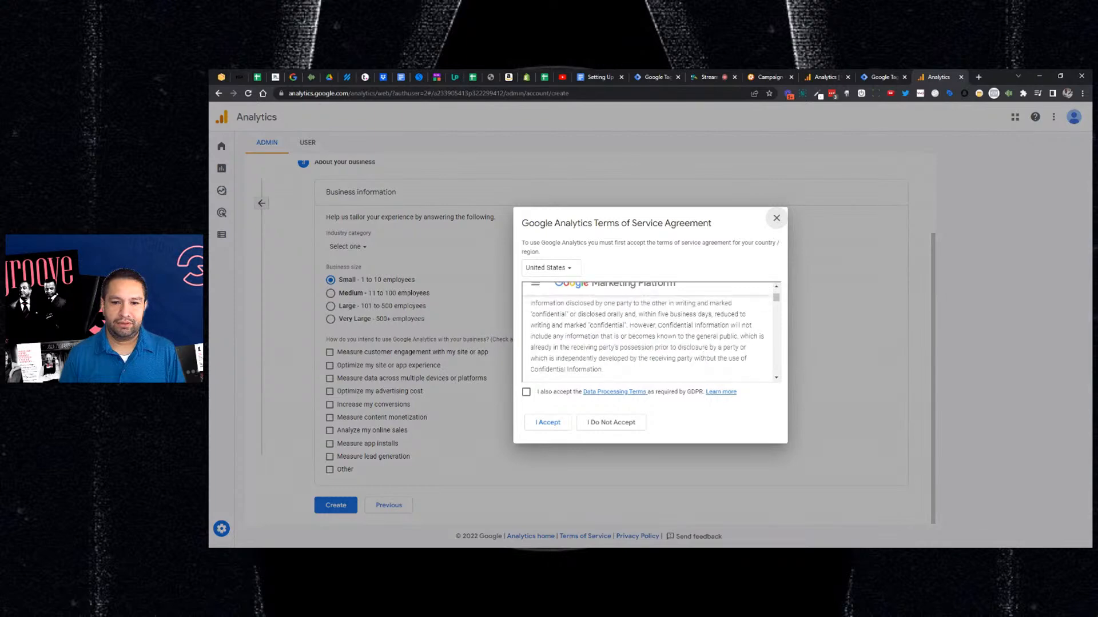
pyautogui.moveTo(777, 298); pyautogui.dragTo(778, 383)
pyautogui.click(526, 393)
pyautogui.click(568, 425)
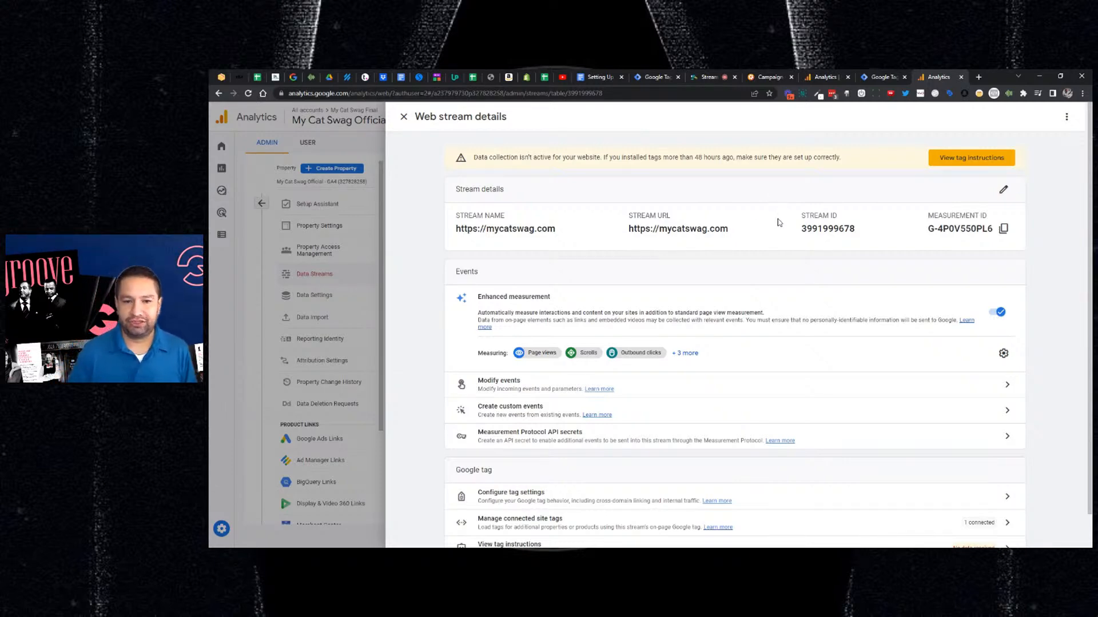
# - Review the new web stream's details, then return to the Admin overview and view the properties listed under My Cat Swag Final
pyautogui.scroll(-1, 728, 276)
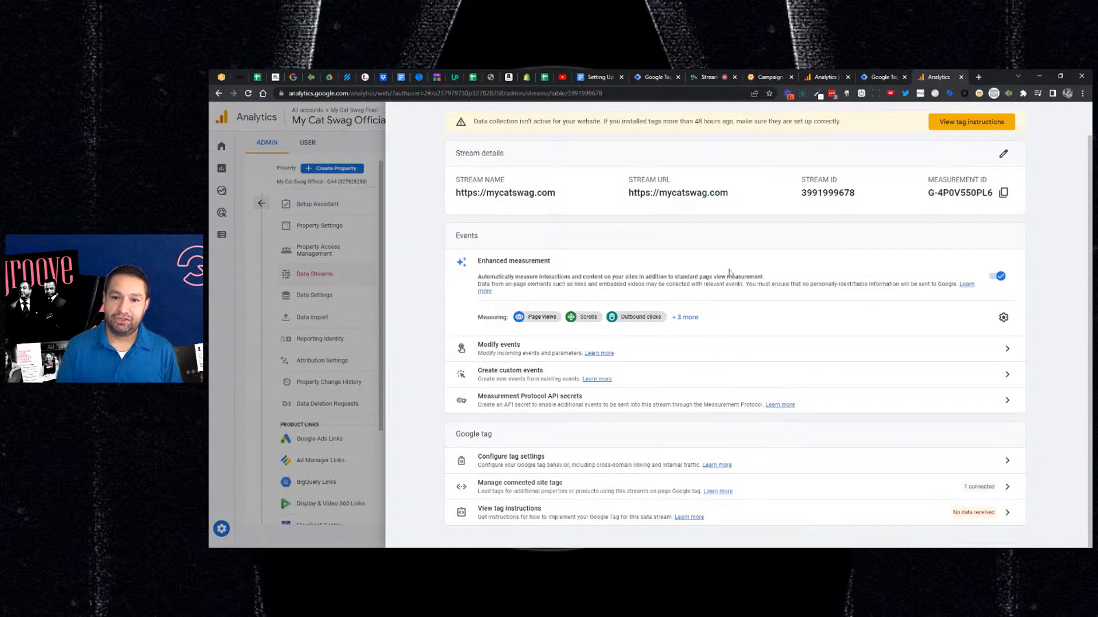
pyautogui.scroll(1, 729, 272)
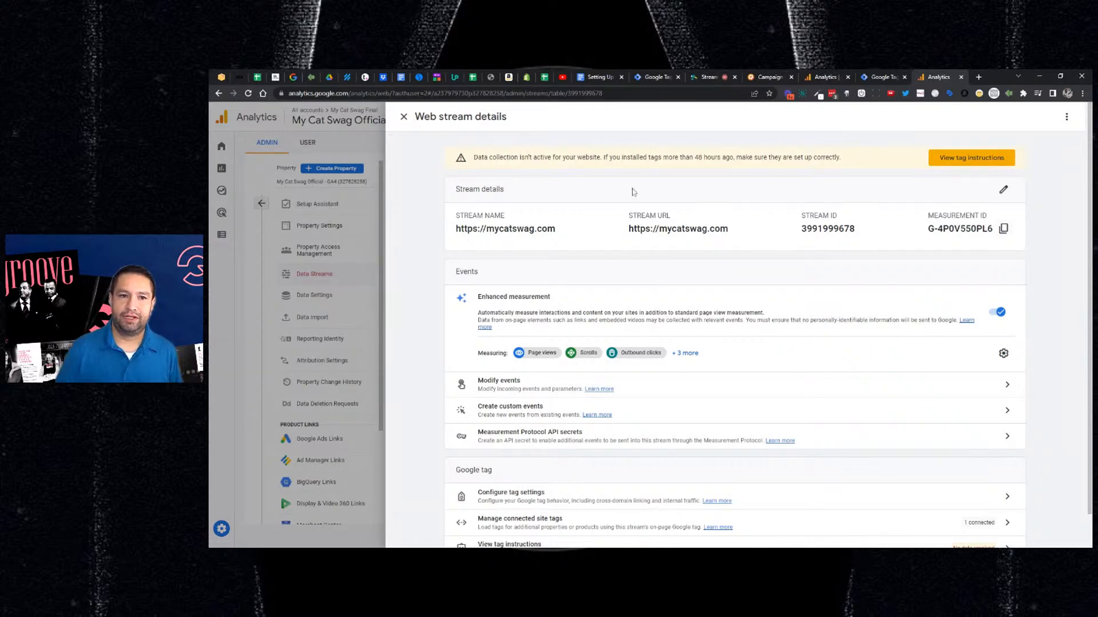
pyautogui.click(404, 117)
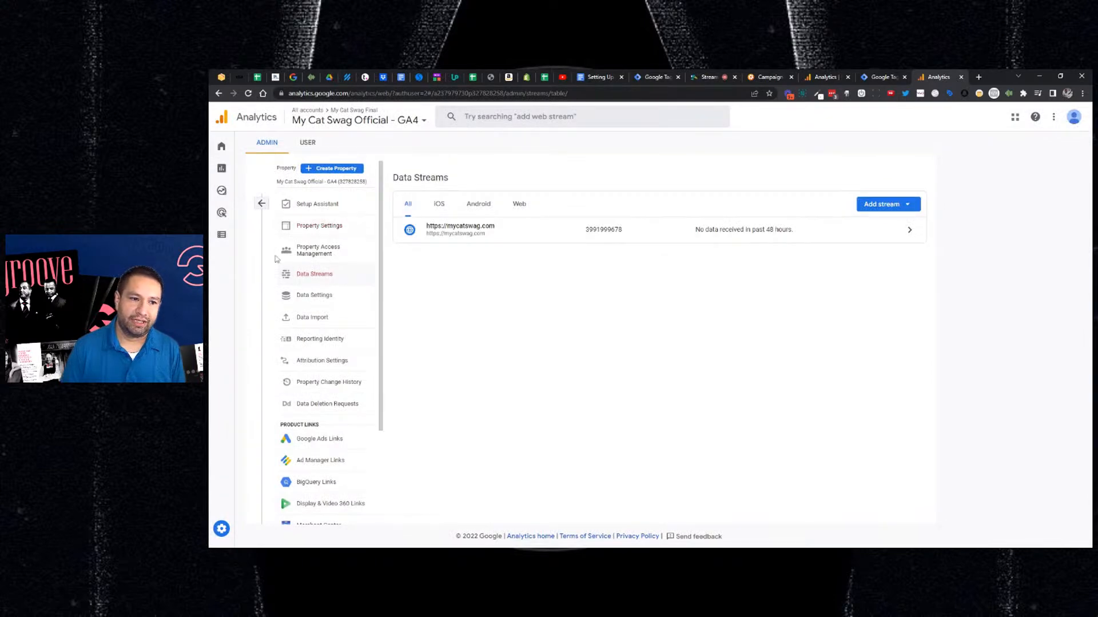
pyautogui.moveTo(237, 504)
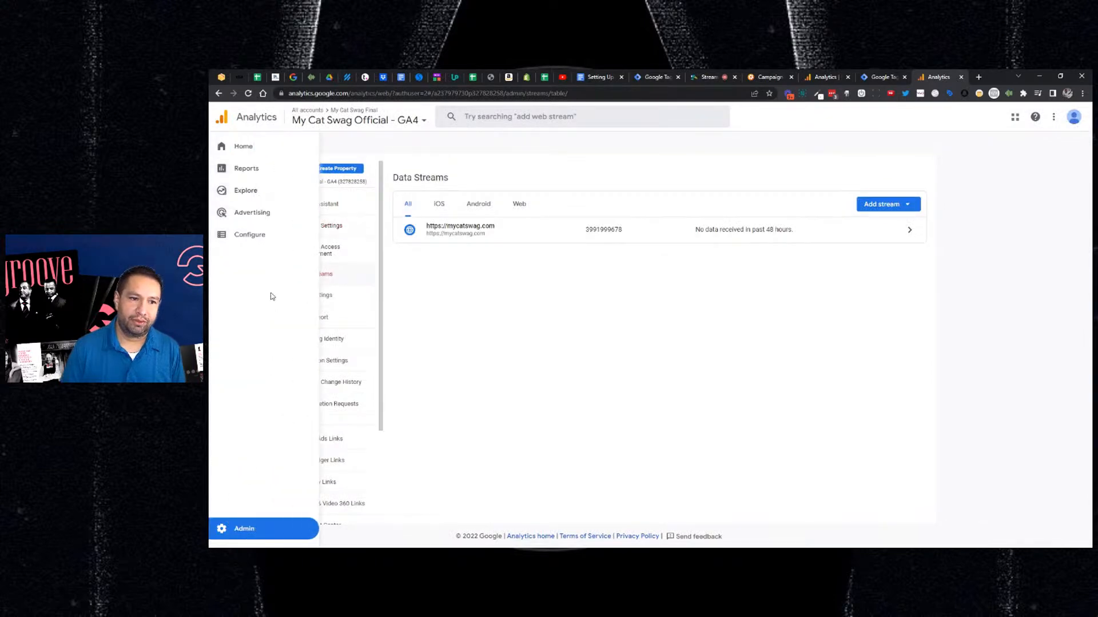
pyautogui.click(235, 538)
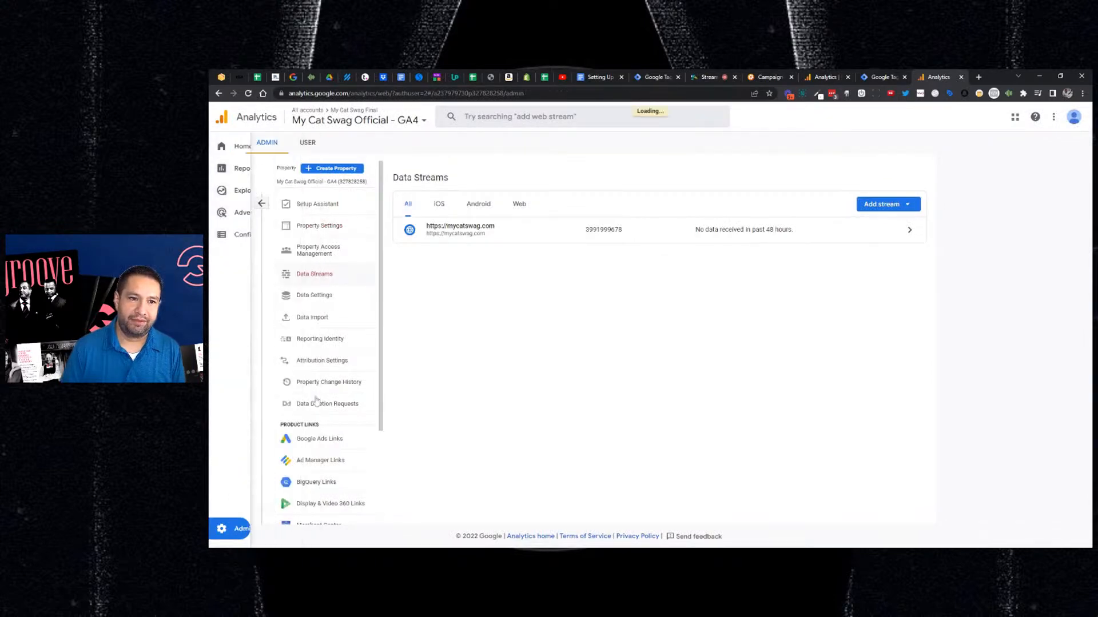
pyautogui.click(387, 122)
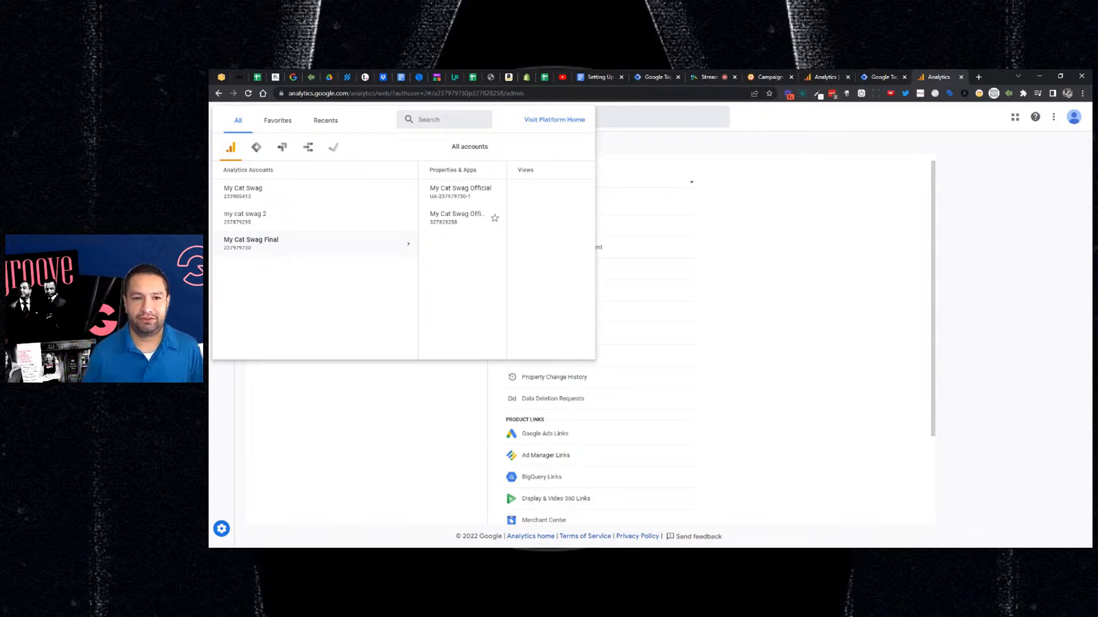
pyautogui.click(966, 203)
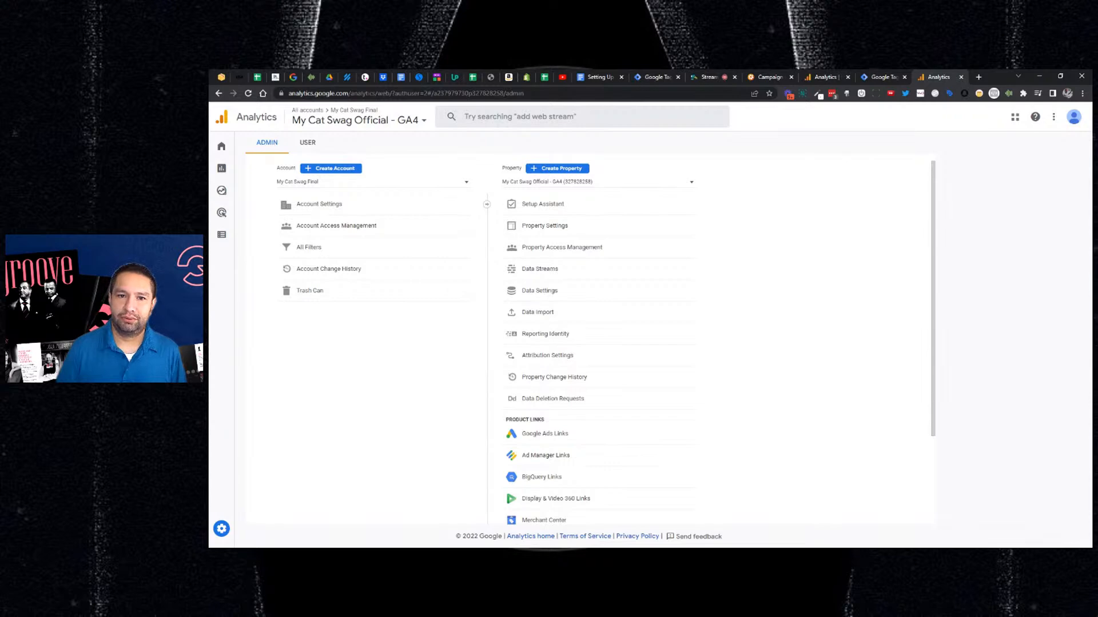
# - Switch to Tag Manager and start a new tag of type Google Analytics: GA4 Configuration in the mycatswag.com container
pyautogui.click(869, 78)
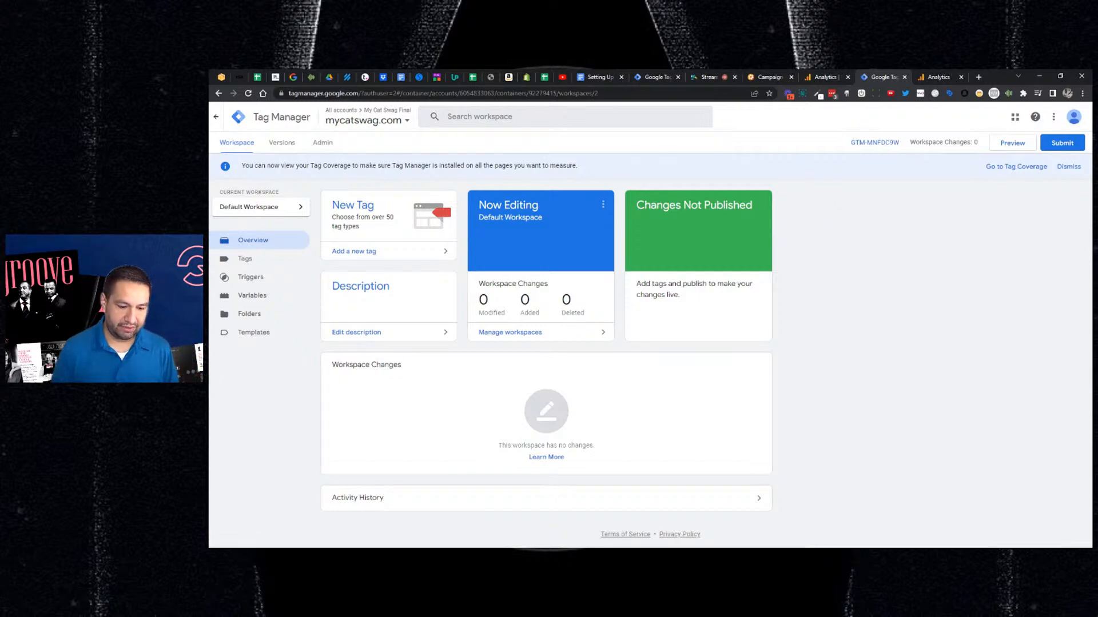
pyautogui.click(372, 253)
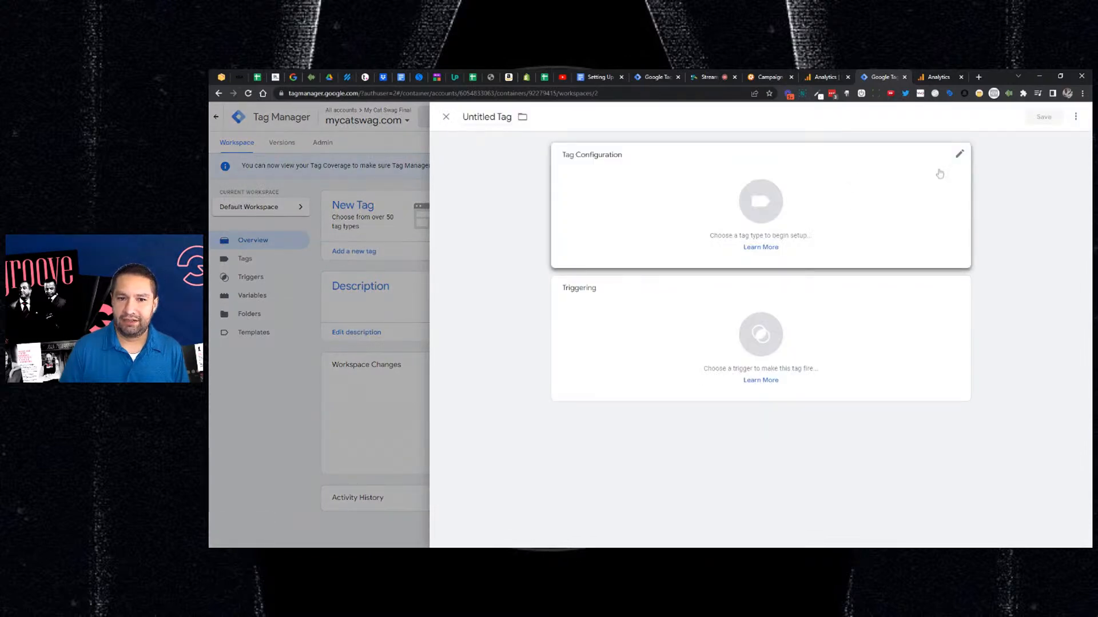
pyautogui.click(959, 158)
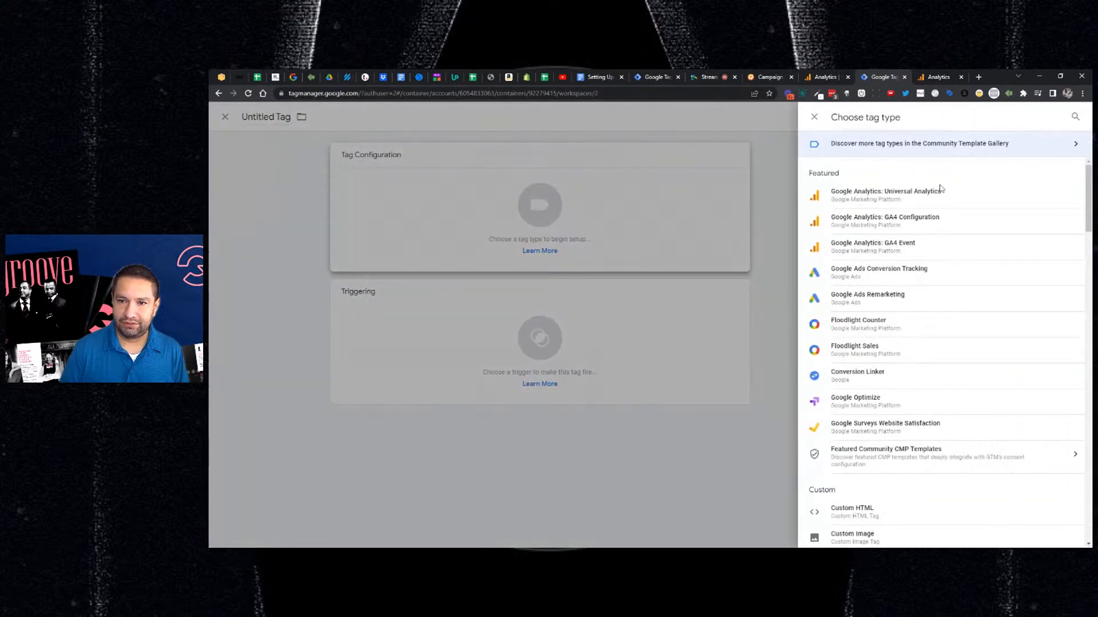
pyautogui.click(891, 221)
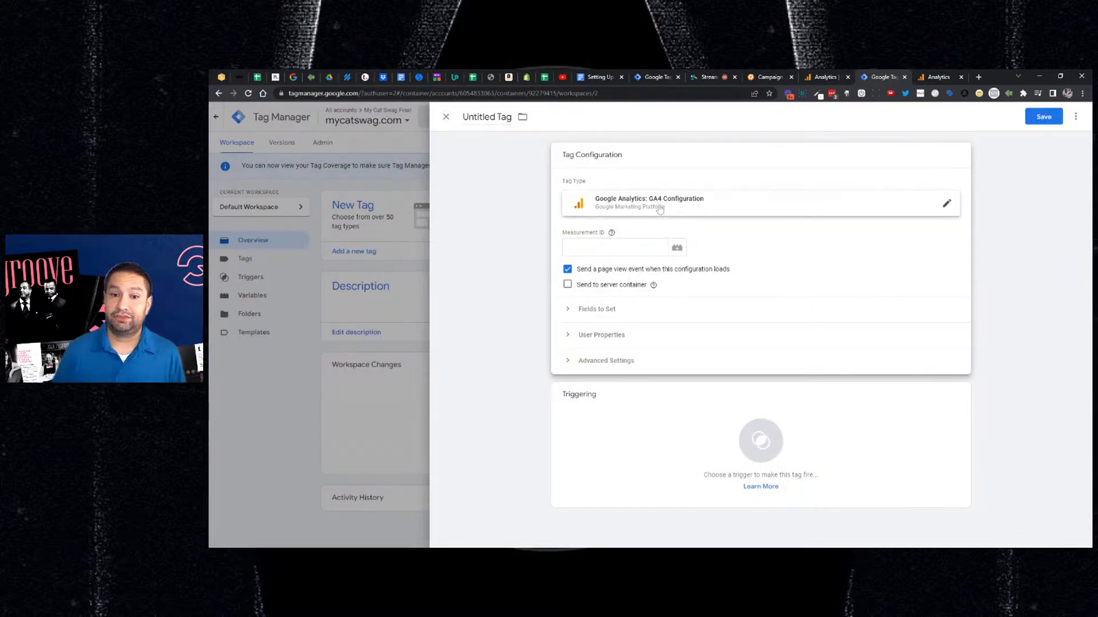
# - Switch to Google Analytics and look through the My Cat Swag Official - GA4 Property Settings and Setup Assistant for the measurement ID
pyautogui.click(938, 76)
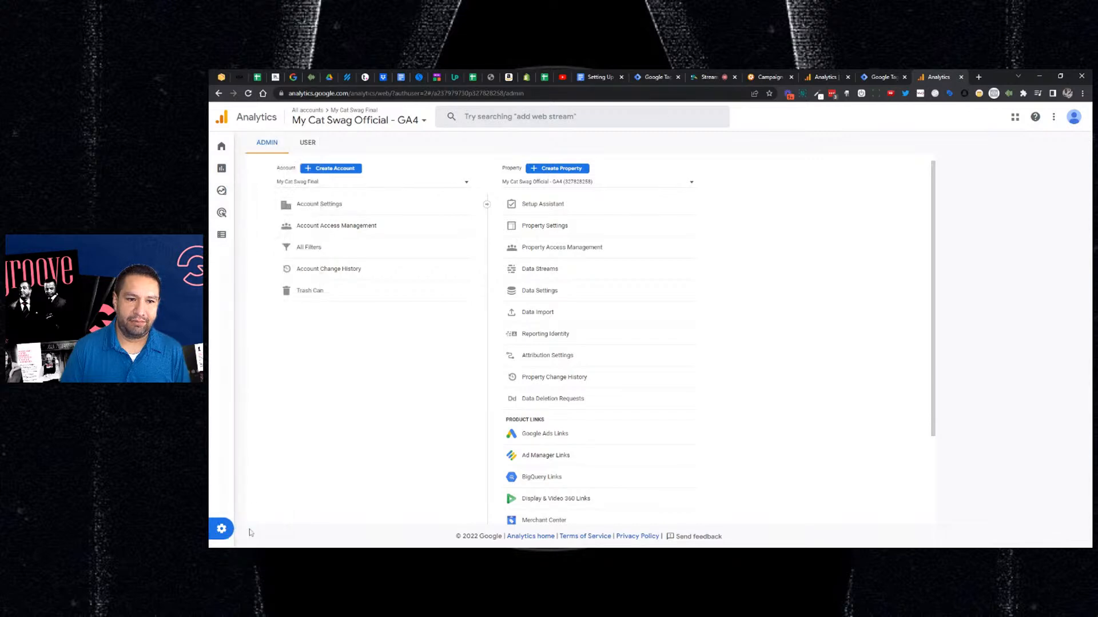
pyautogui.click(367, 127)
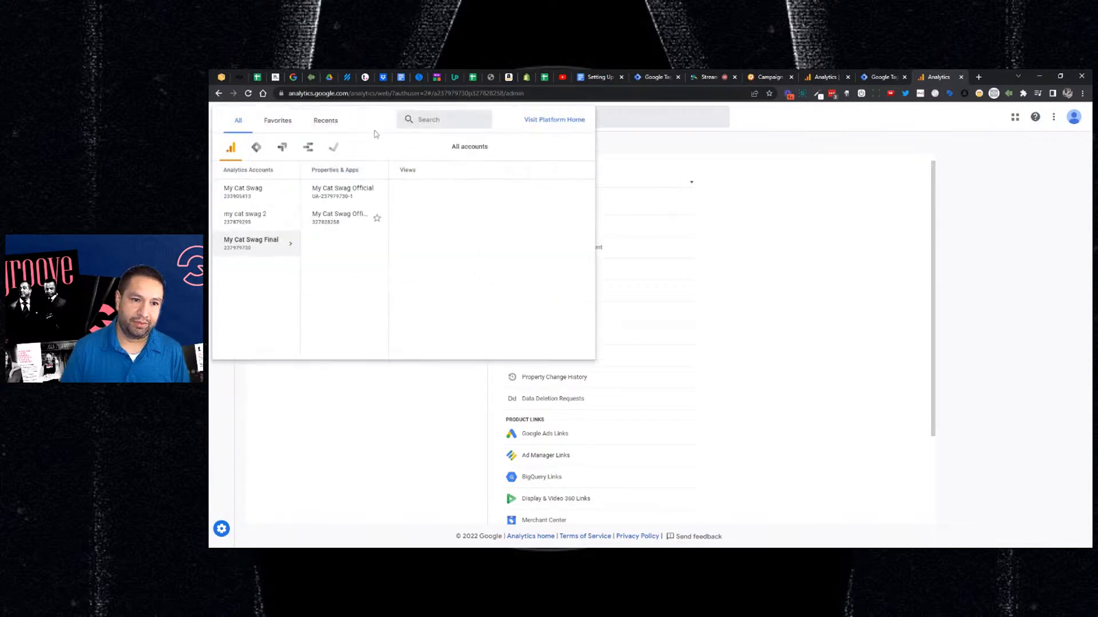
pyautogui.click(387, 222)
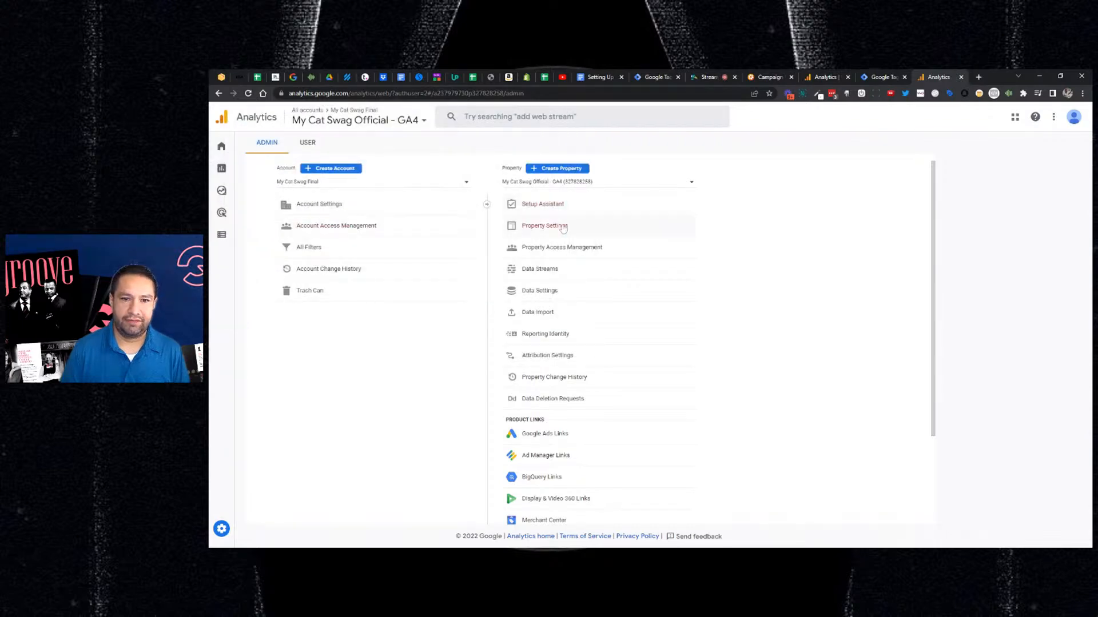
pyautogui.click(562, 228)
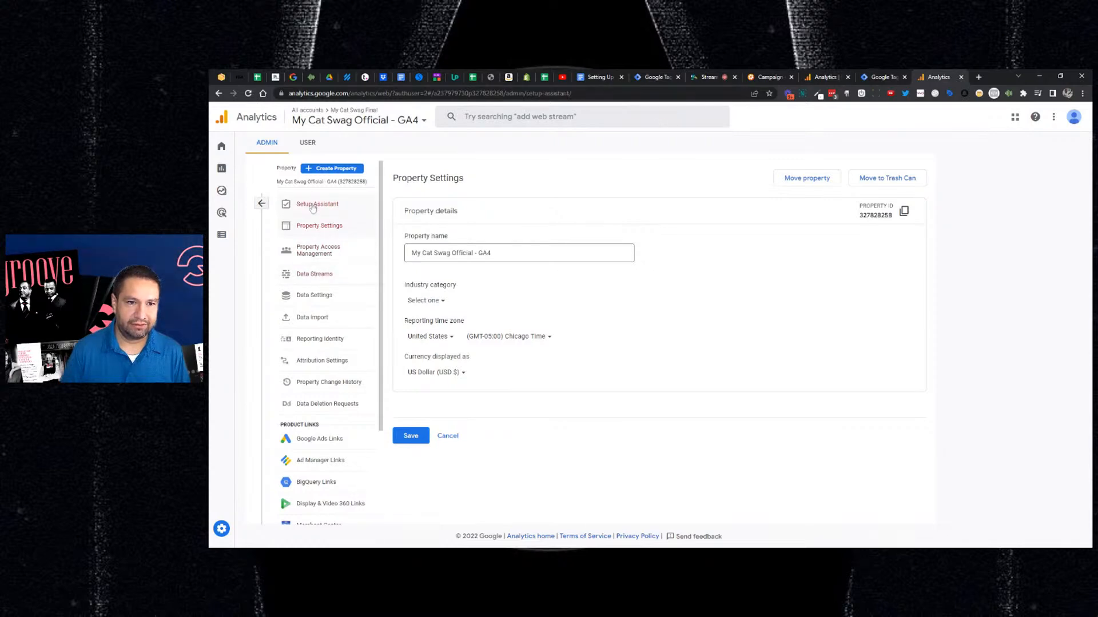
pyautogui.click(313, 207)
pyautogui.scroll(-1, 516, 286)
pyautogui.scroll(-1, 516, 286)
pyautogui.scroll(3, 527, 394)
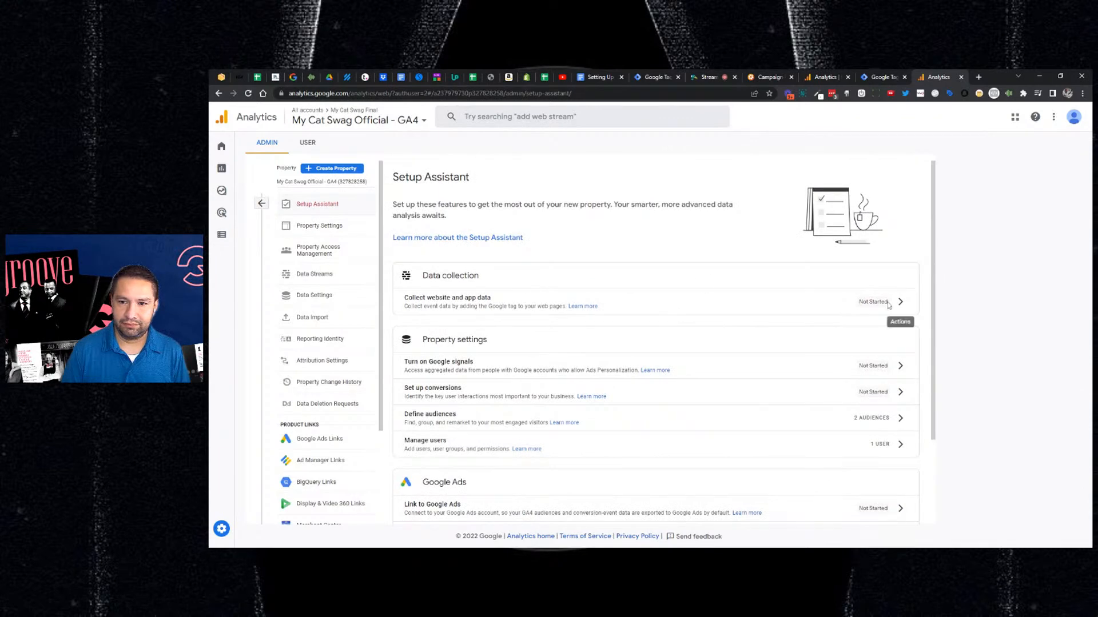
# - Expand the GA4 property's Data Settings and examine its Property Settings page for the measurement ID
pyautogui.click(262, 204)
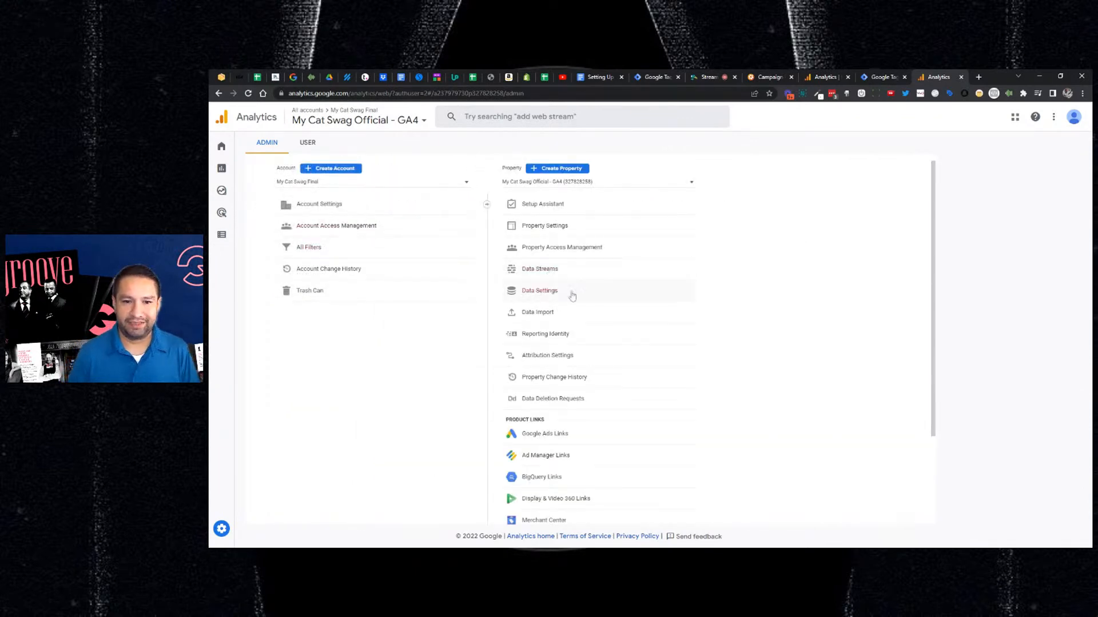
pyautogui.click(550, 296)
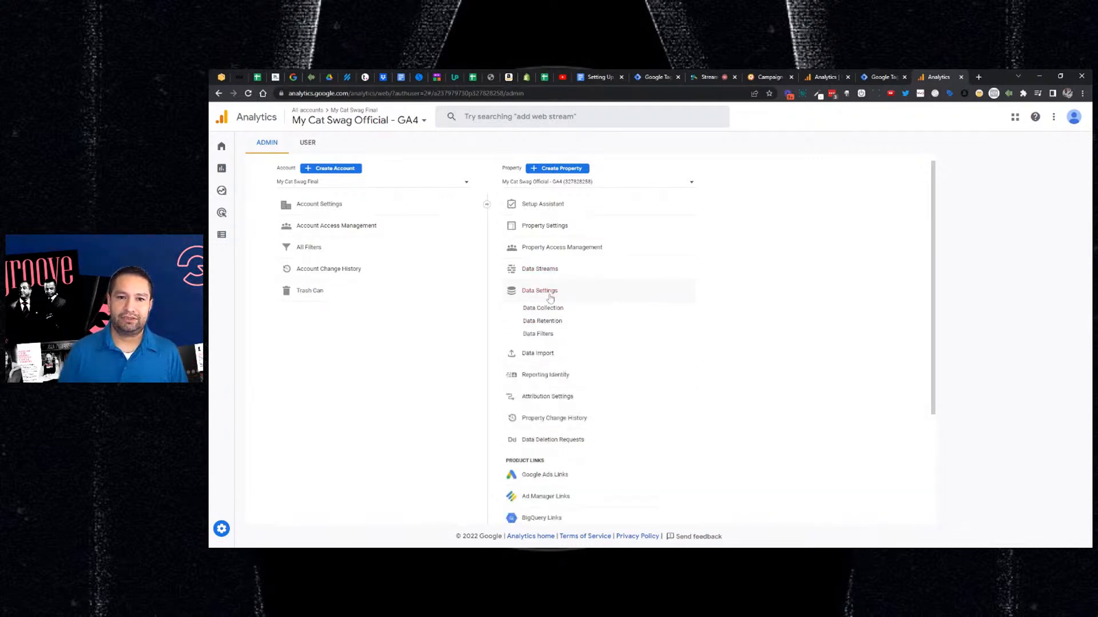
pyautogui.click(558, 229)
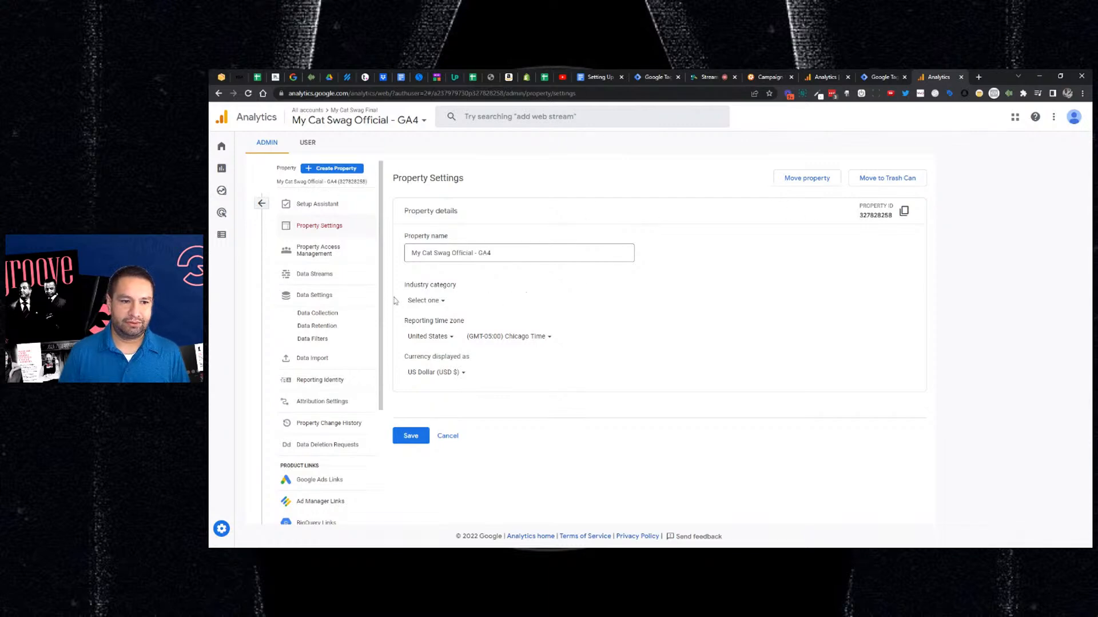
pyautogui.scroll(-3, 333, 372)
pyautogui.scroll(5, 333, 371)
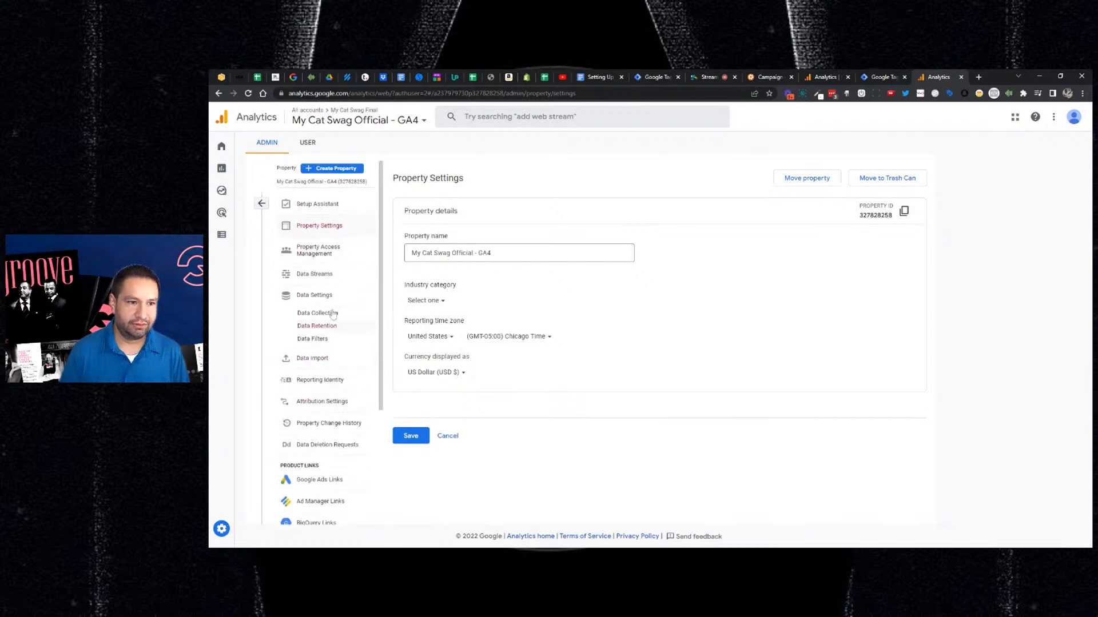
# - Check the account and property lists and the Data Streams list for the GA4 property, then return to the Admin overview
pyautogui.click(216, 528)
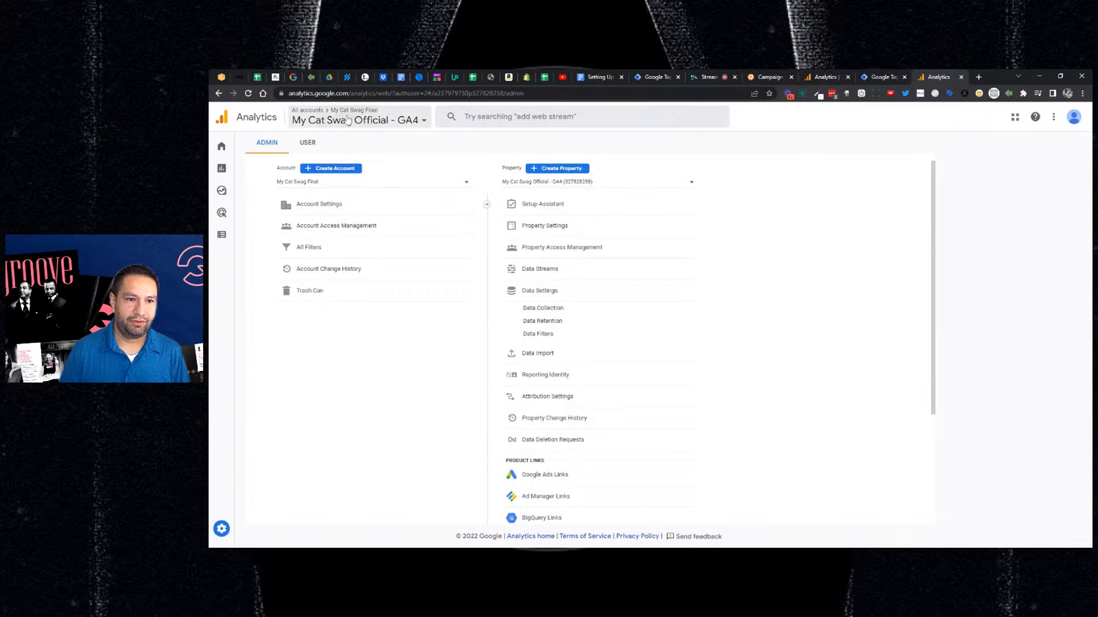
pyautogui.click(348, 120)
pyautogui.click(378, 224)
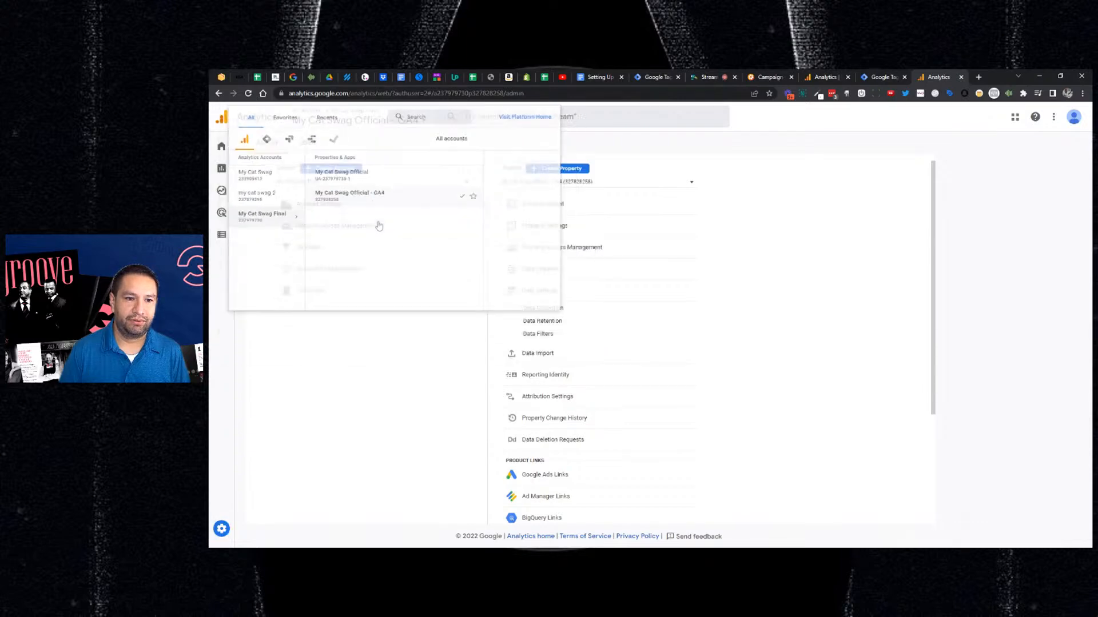
pyautogui.click(589, 184)
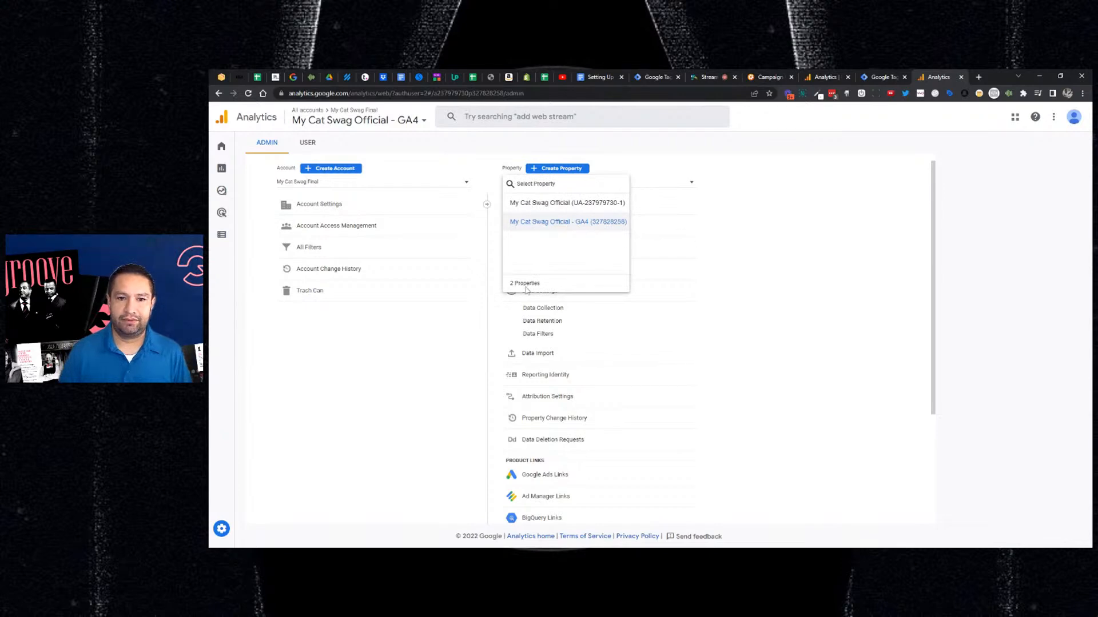
pyautogui.click(720, 299)
pyautogui.click(569, 267)
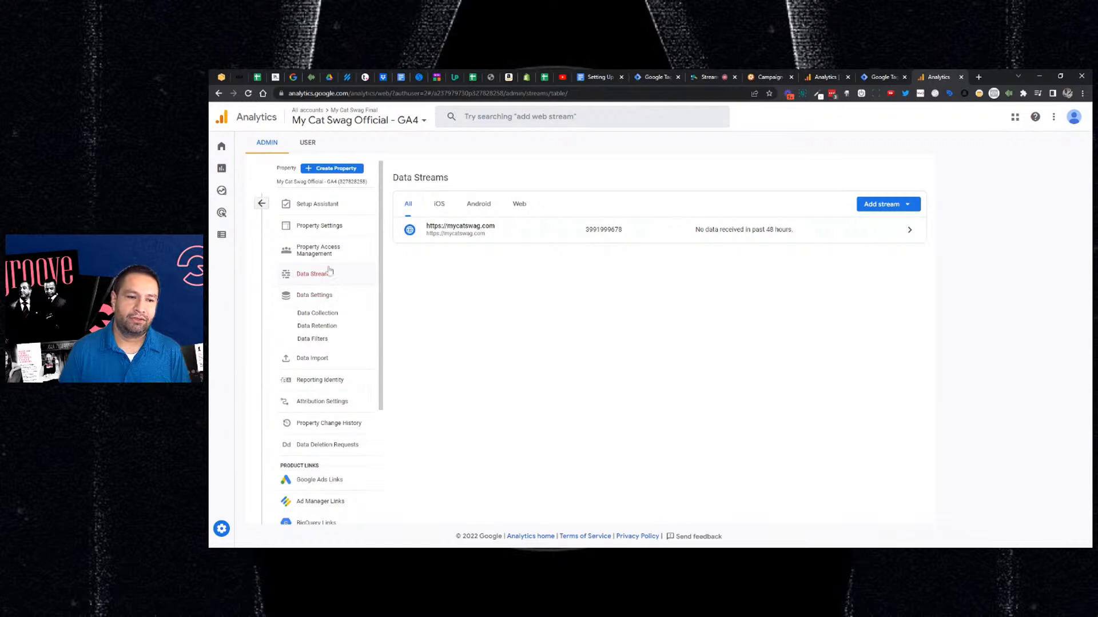
pyautogui.click(261, 204)
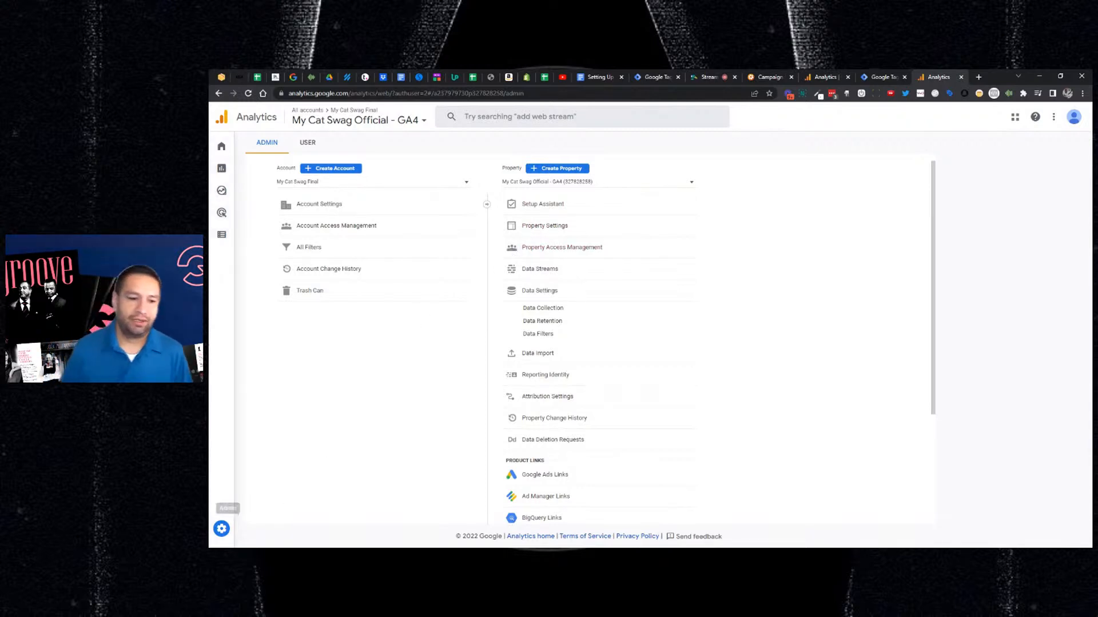
pyautogui.click(403, 120)
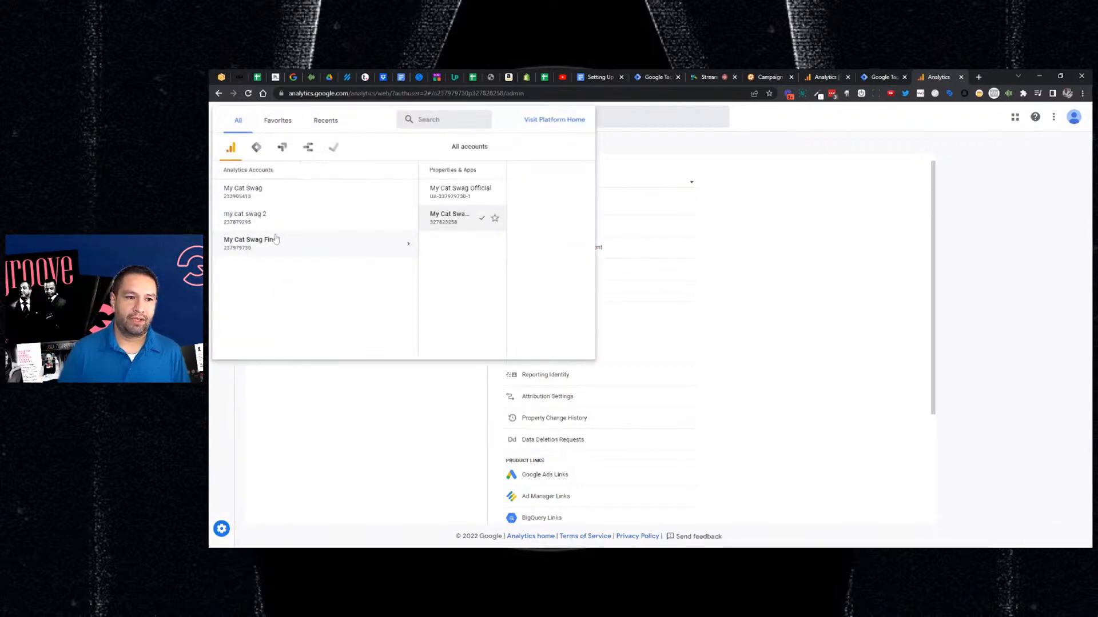
pyautogui.click(421, 229)
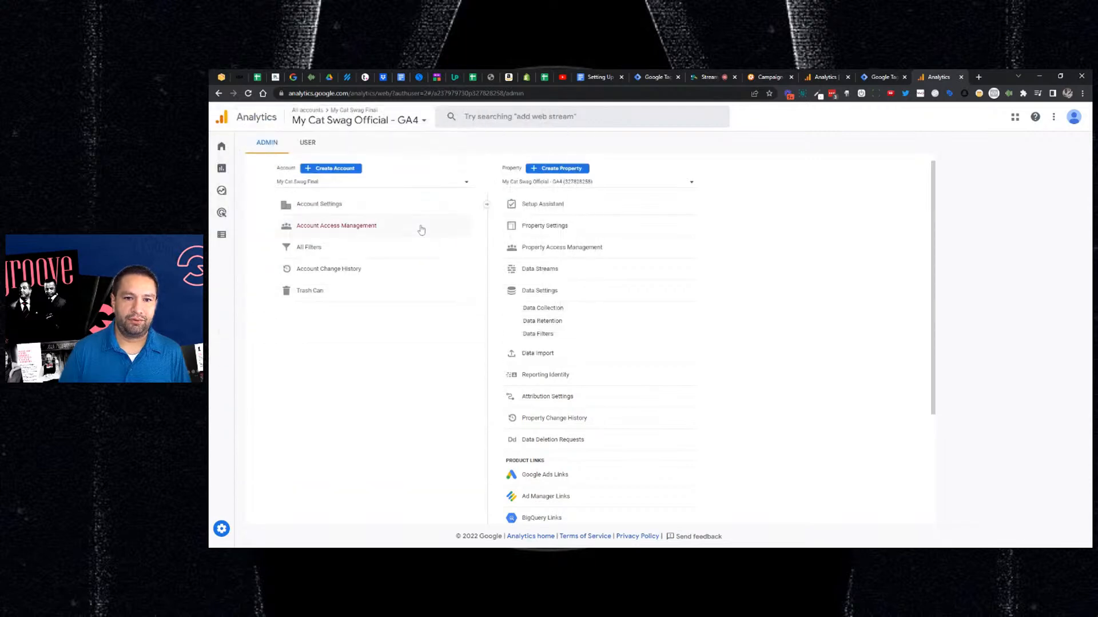
pyautogui.click(550, 274)
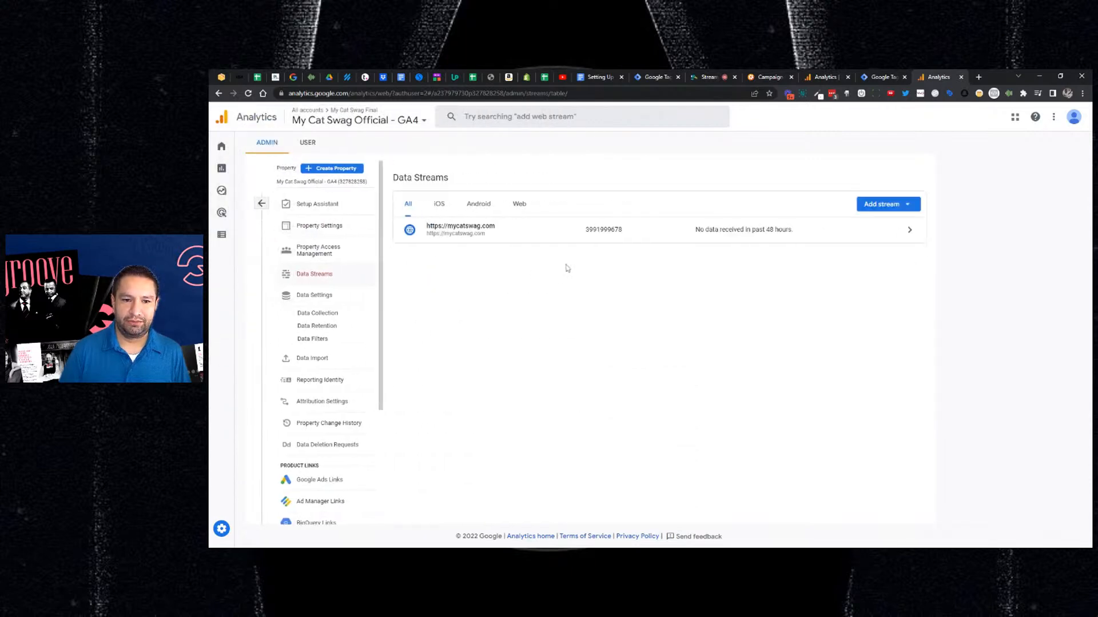
pyautogui.click(629, 232)
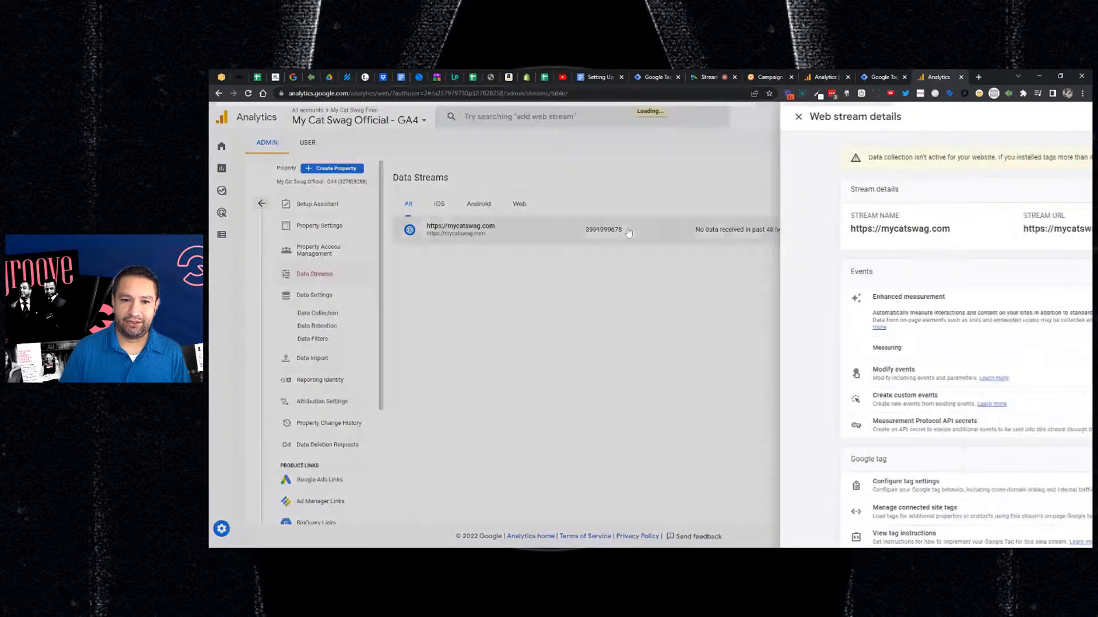
pyautogui.click(1004, 228)
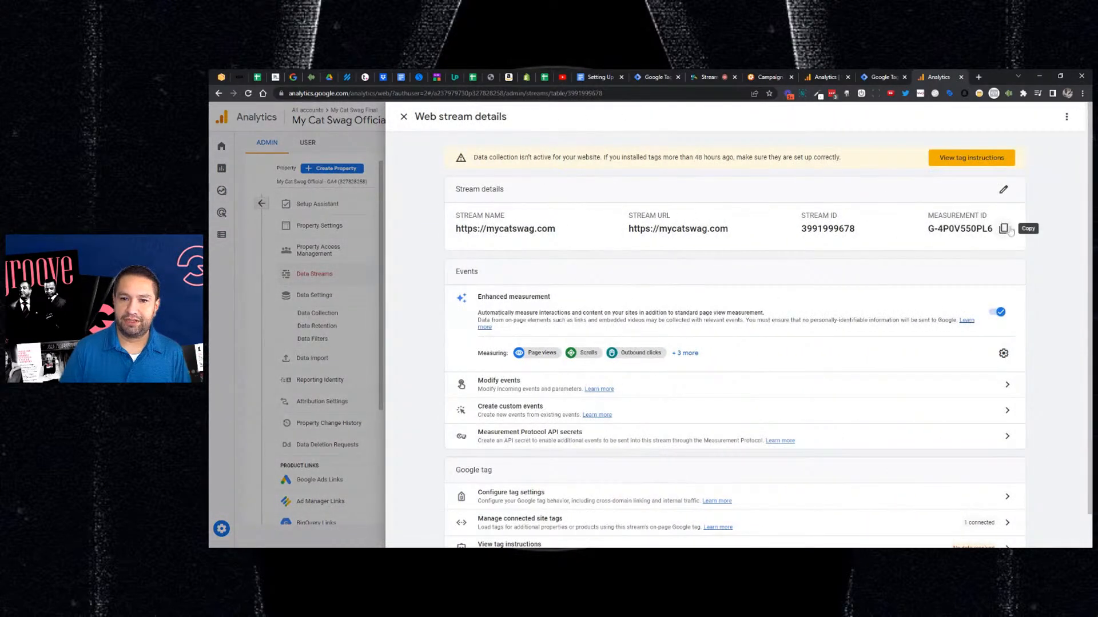
pyautogui.click(404, 117)
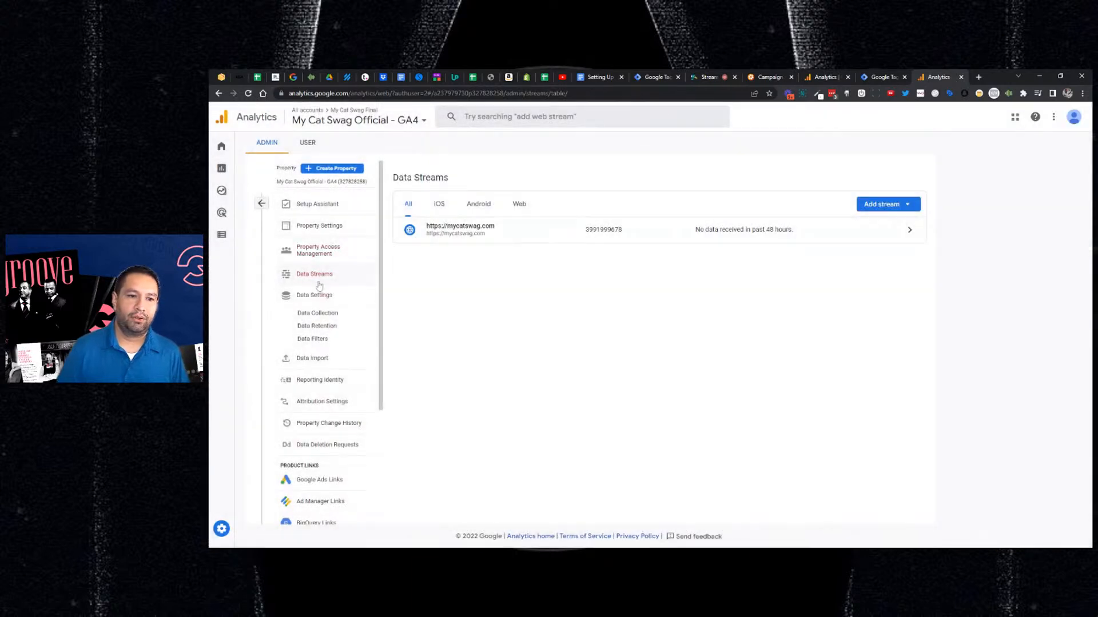
pyautogui.click(646, 230)
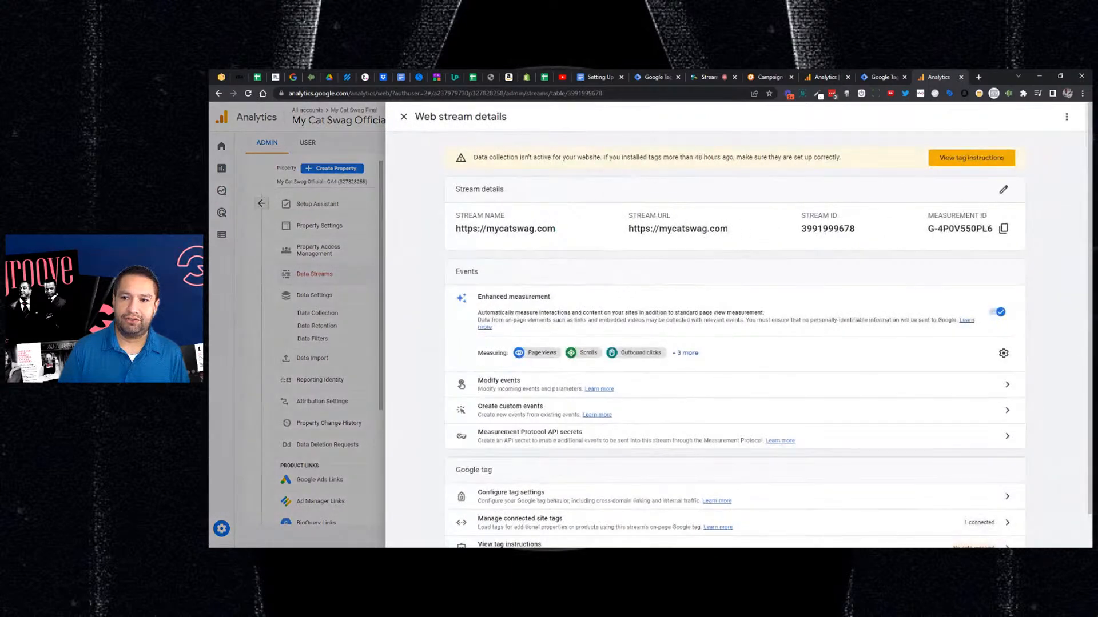
pyautogui.click(1003, 230)
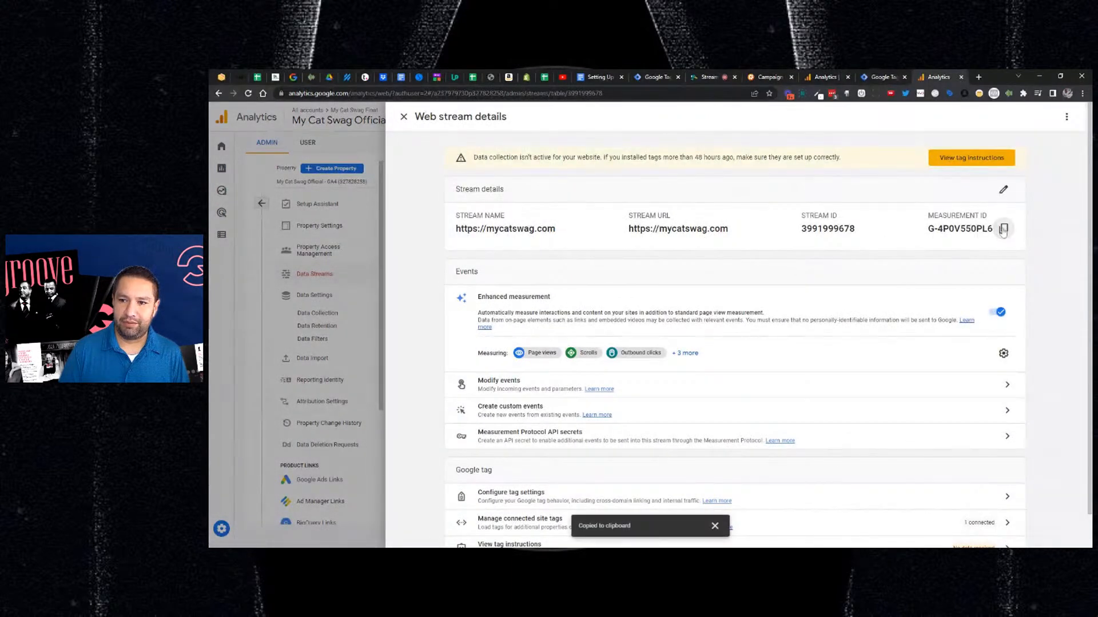
# - Switch to Google Tag Manager and paste the copied Measurement ID into the GA4 Configuration tag
pyautogui.click(883, 80)
pyautogui.click(615, 248)
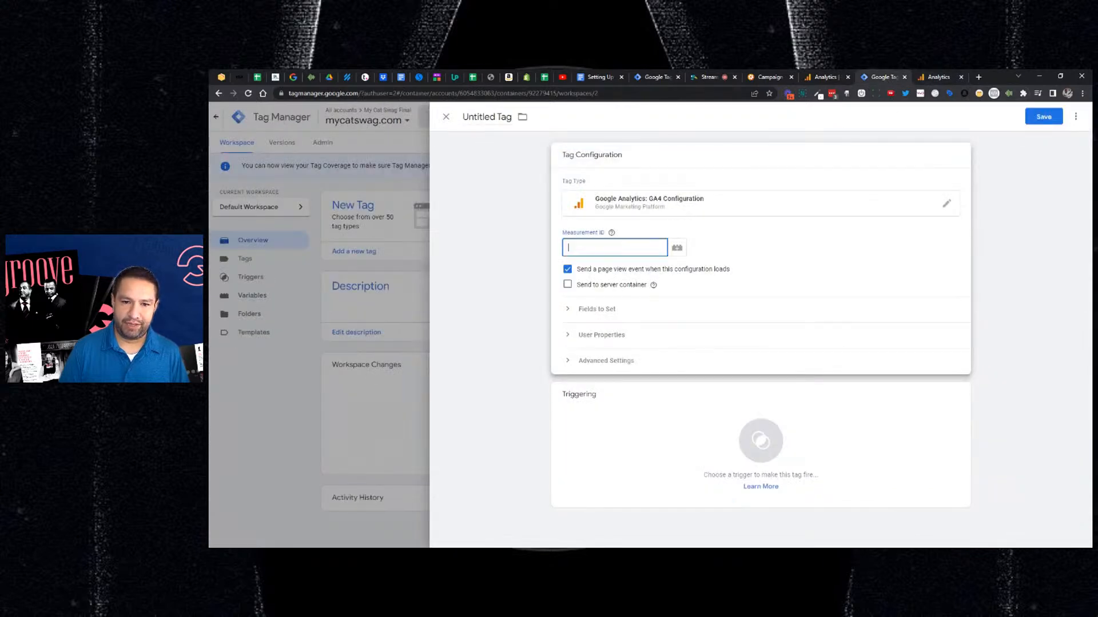
pyautogui.hotkey('ctrl', 'v')
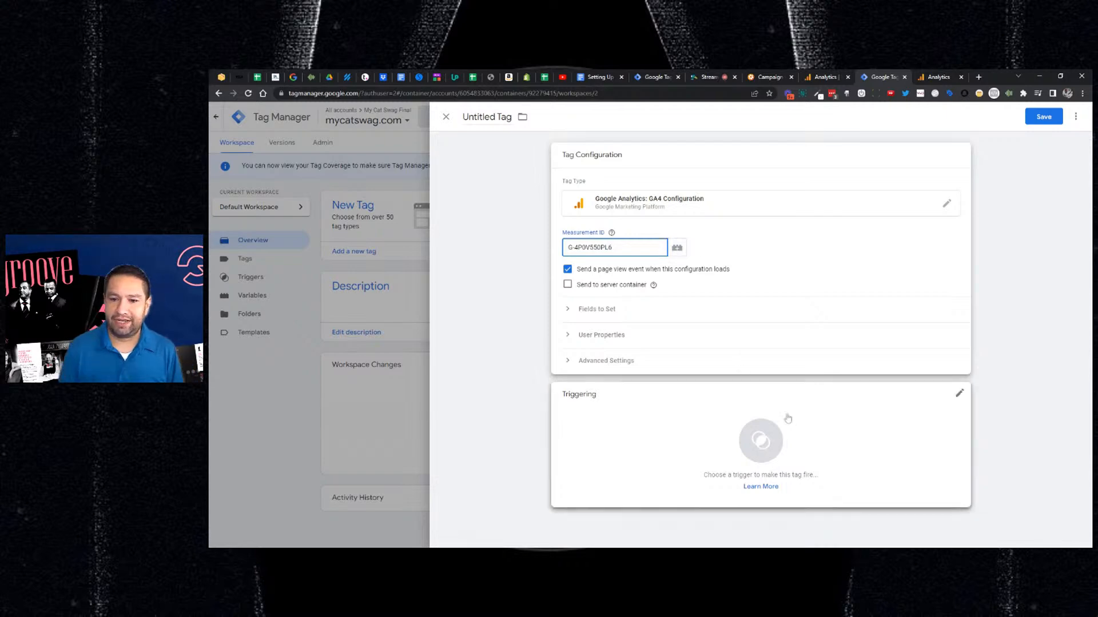
# - Set the GA4 Configuration tag to fire on All Pages and save it as Google Analytics GA4 Configuration
pyautogui.click(653, 285)
pyautogui.click(962, 401)
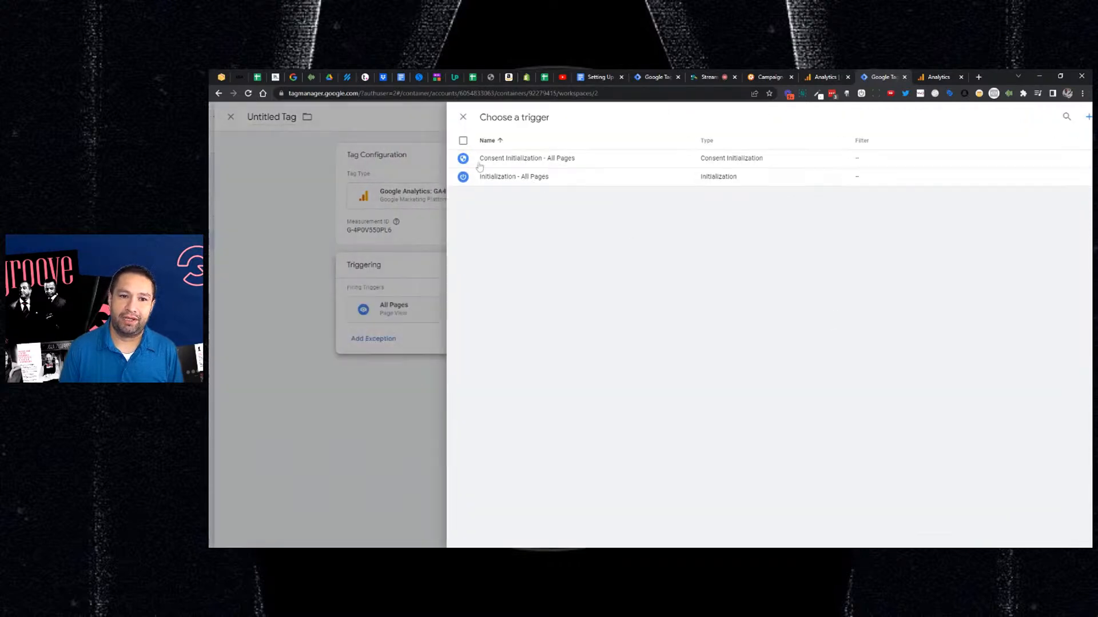
pyautogui.click(478, 160)
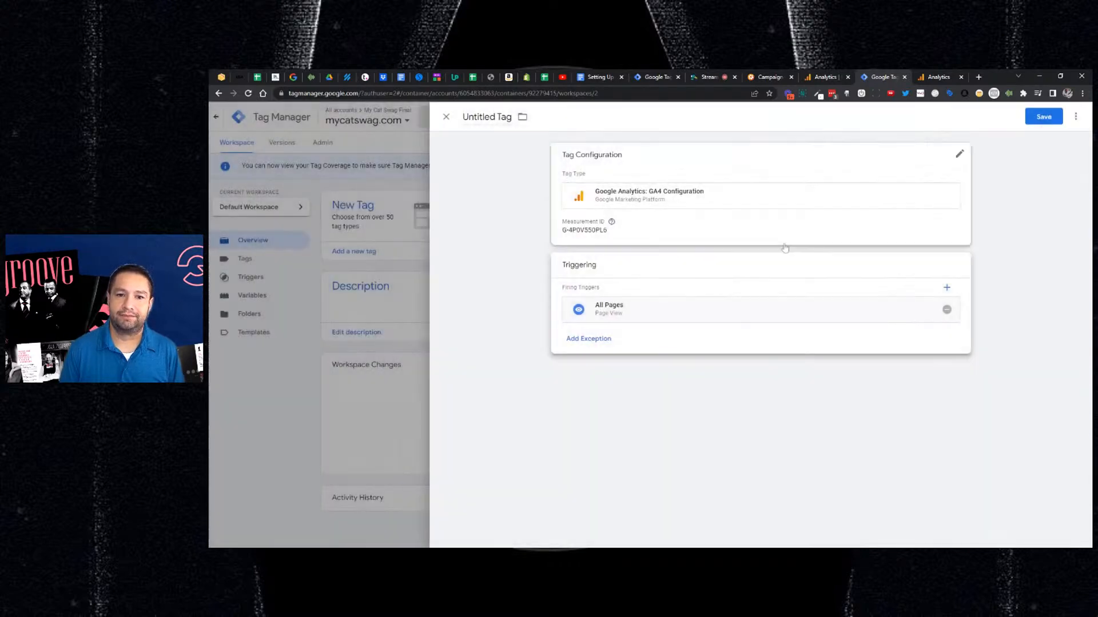
pyautogui.click(1043, 121)
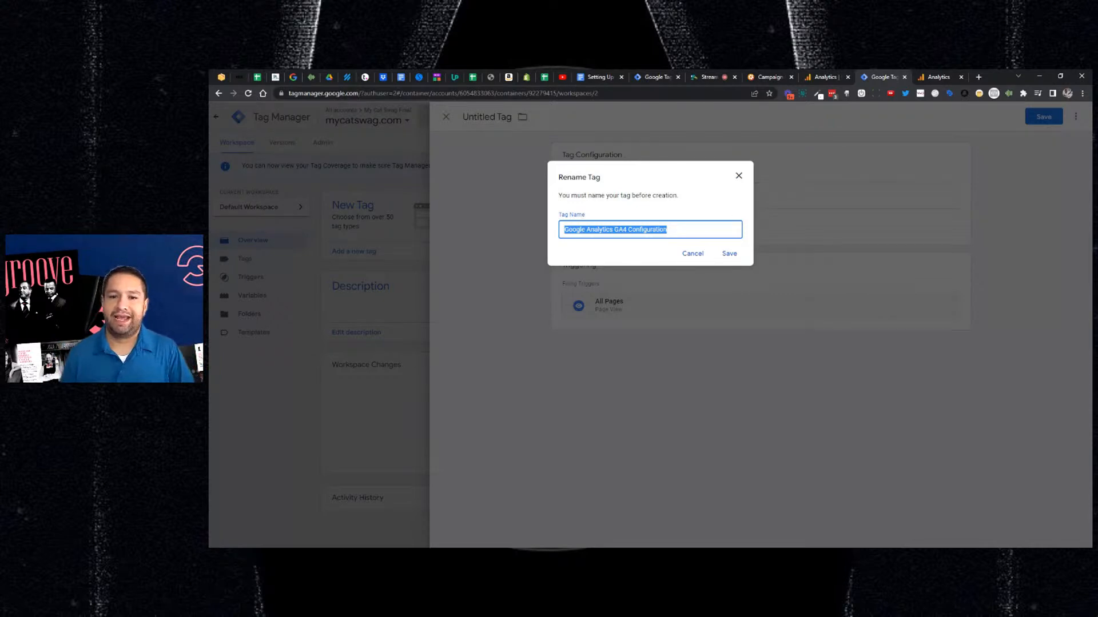
pyautogui.click(727, 255)
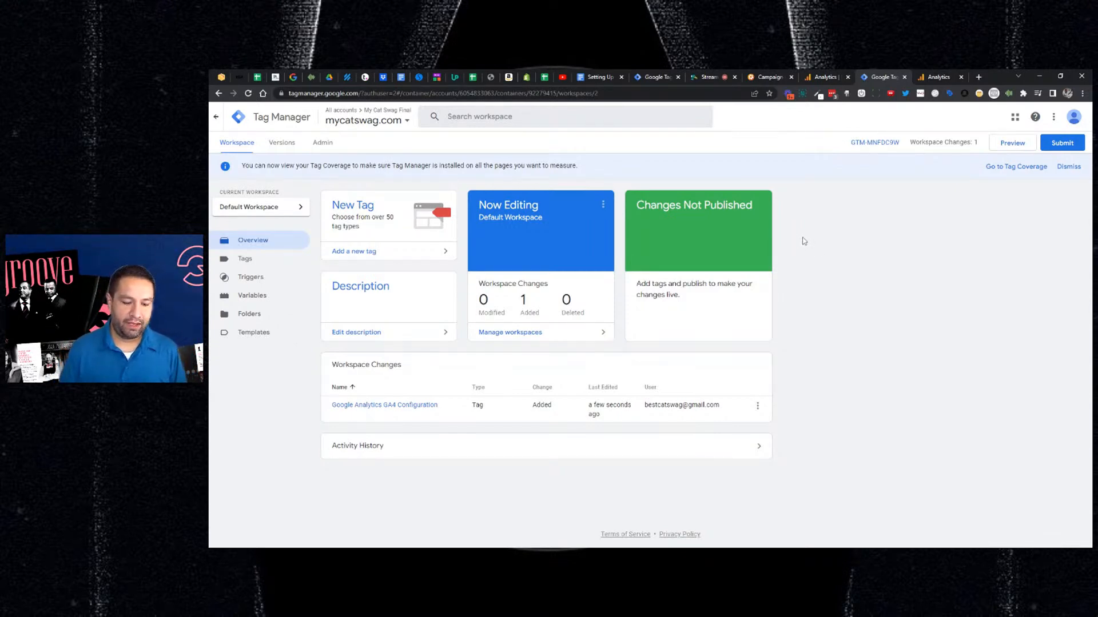
# - Add a Google Analytics: Universal Analytics tag with the Page View track type and start a new settings variable for it
pyautogui.click(360, 253)
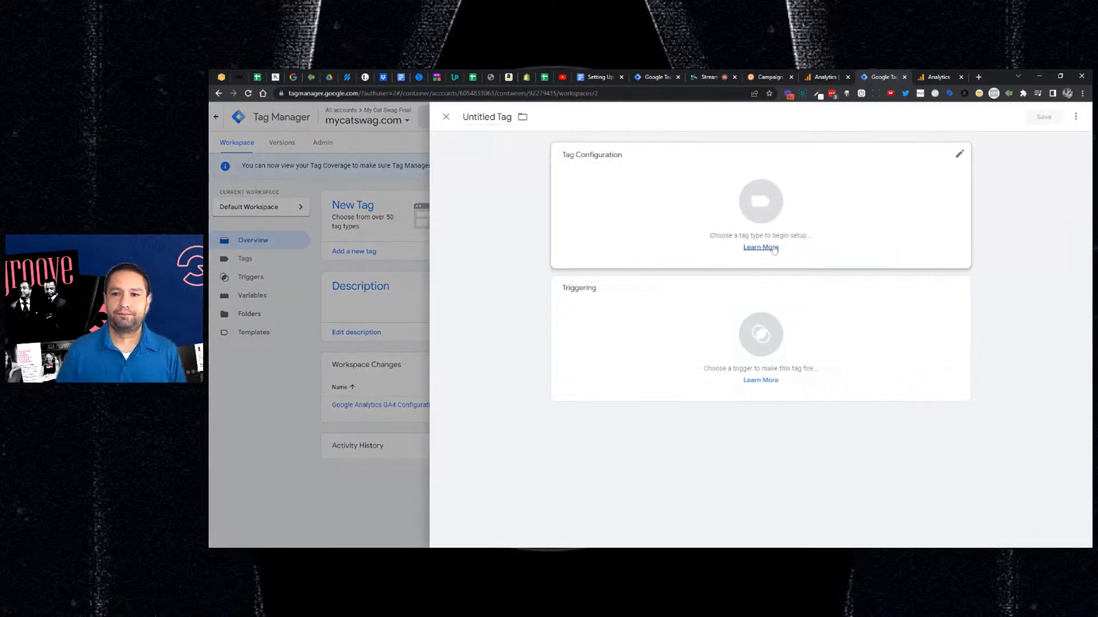
pyautogui.click(959, 153)
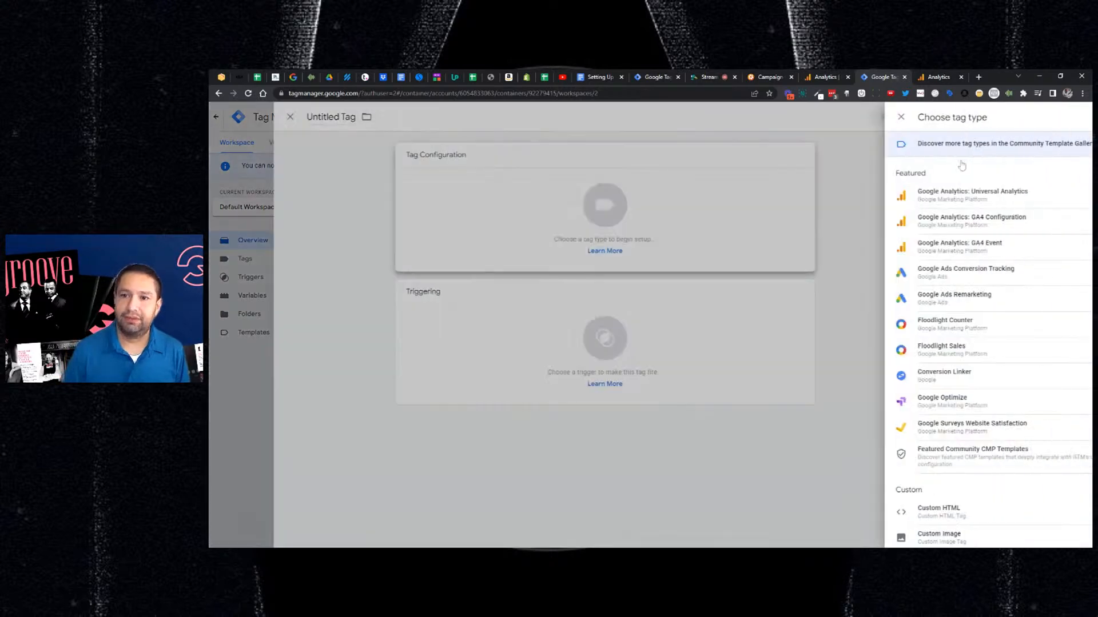
pyautogui.click(907, 196)
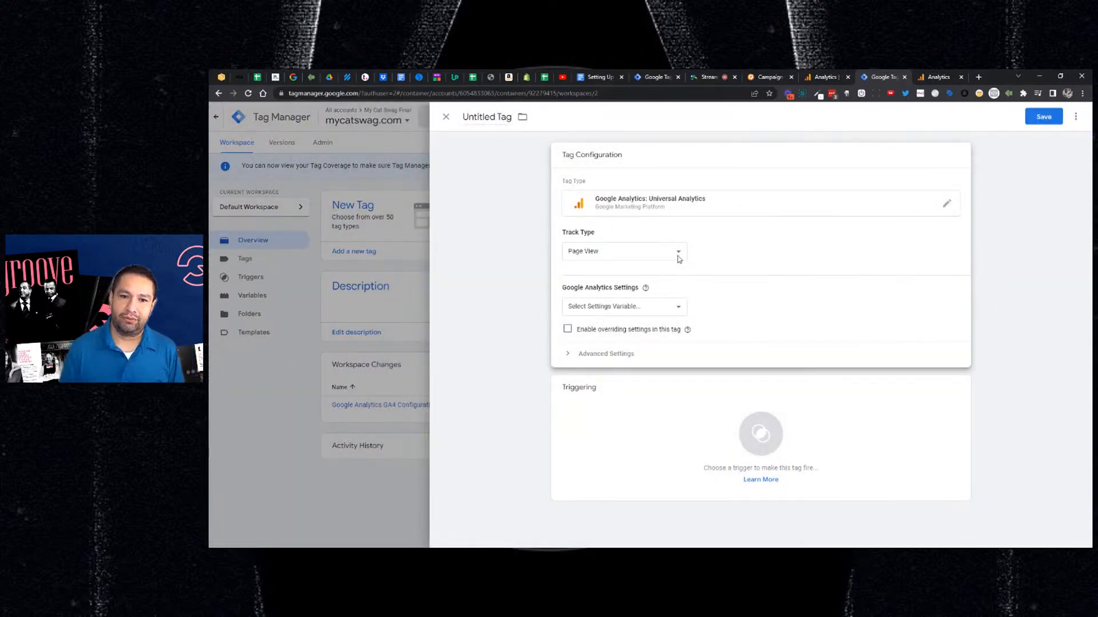
pyautogui.click(629, 308)
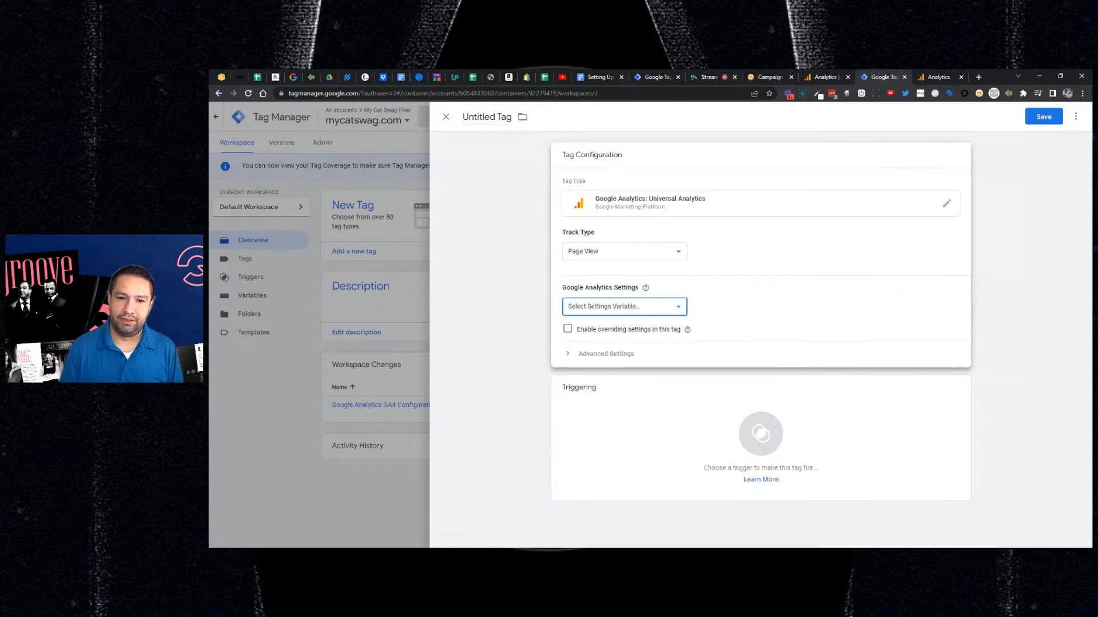
pyautogui.click(682, 312)
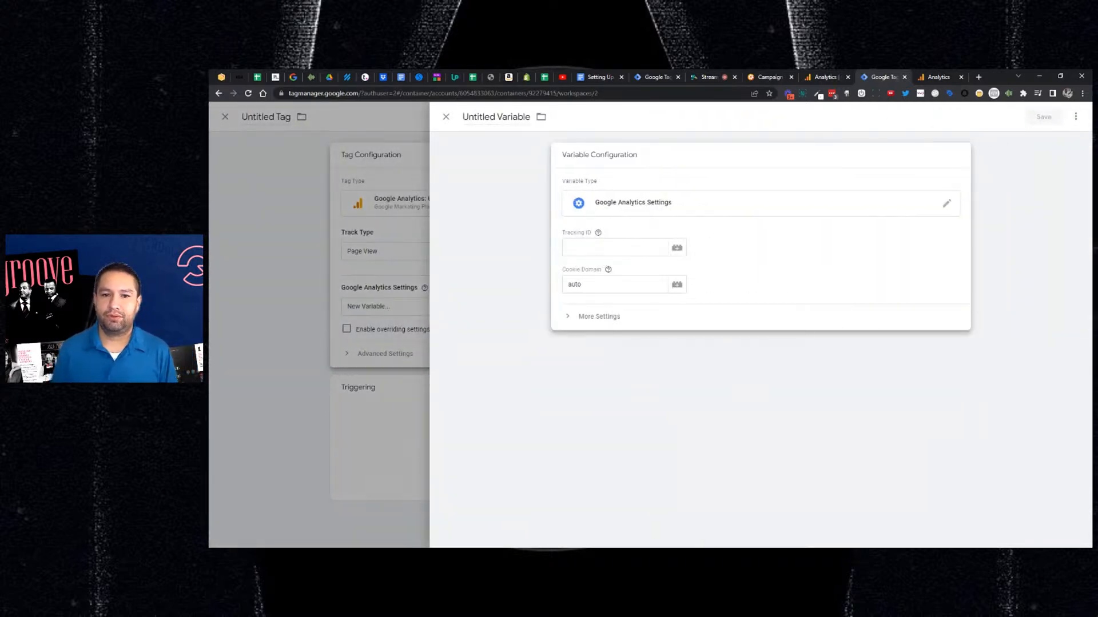
# - Switch to Google Analytics, close the web stream details and open My Cat Swag Official's All Web Site Data view
pyautogui.click(936, 78)
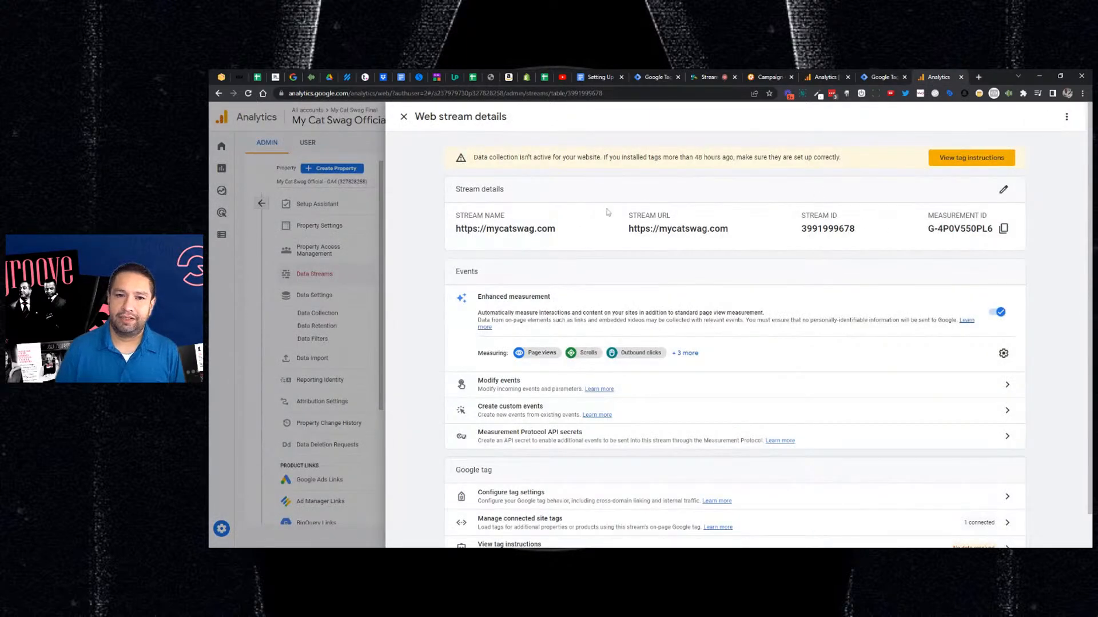
pyautogui.click(404, 117)
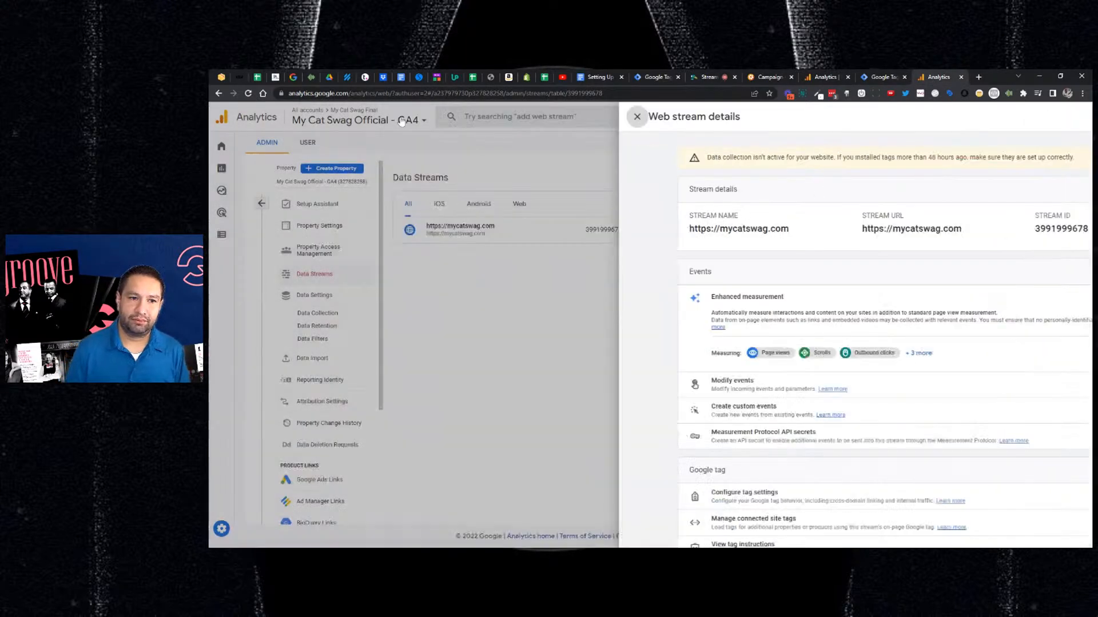
pyautogui.click(375, 124)
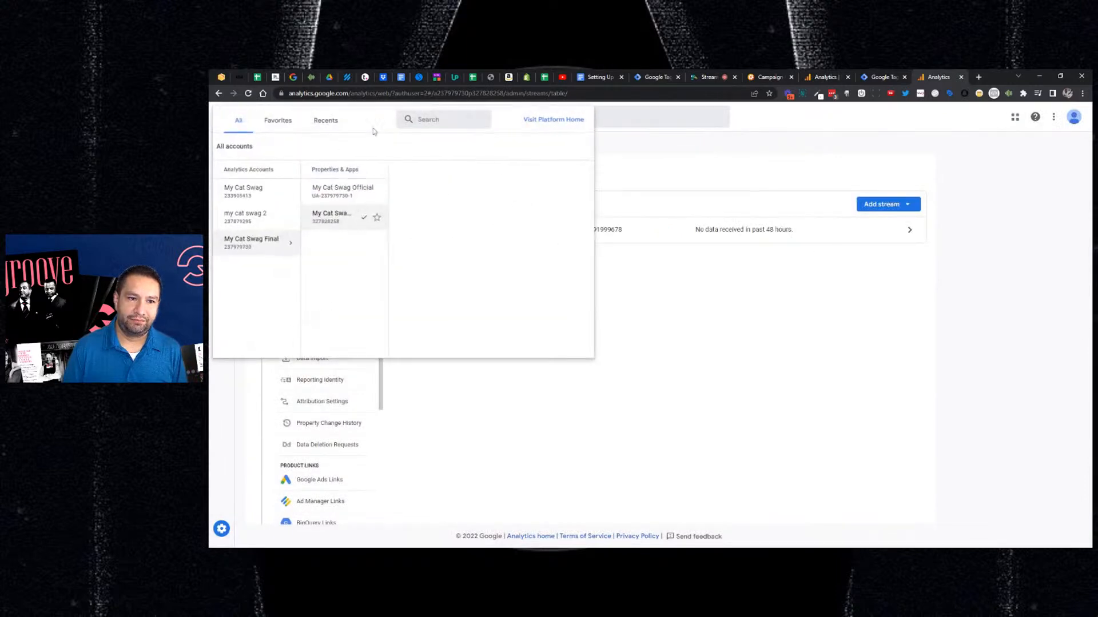
pyautogui.click(339, 196)
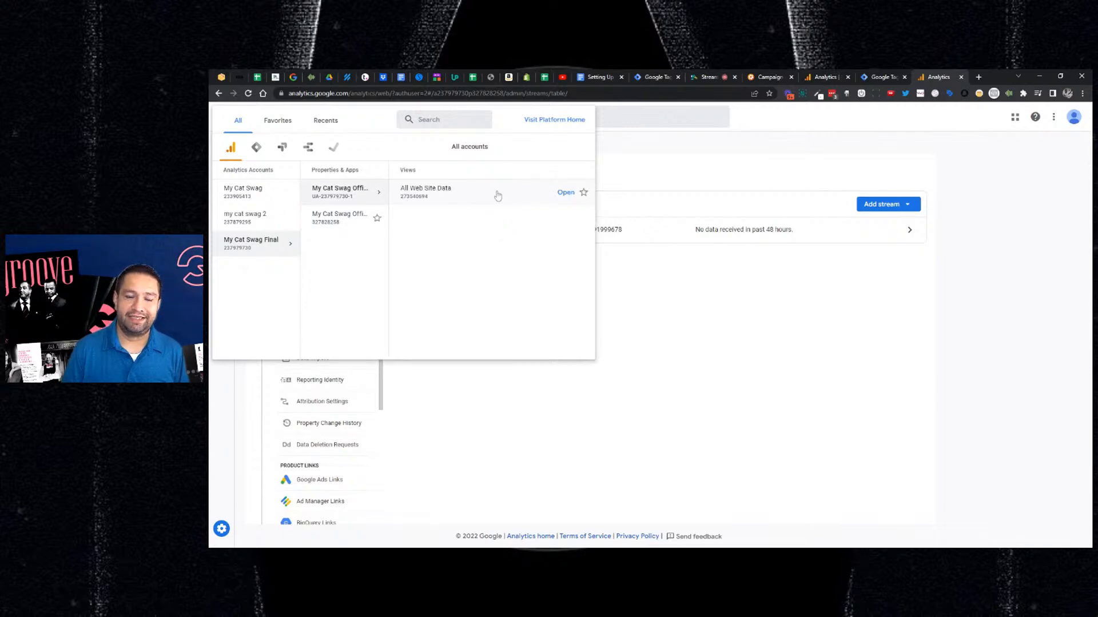
pyautogui.click(497, 195)
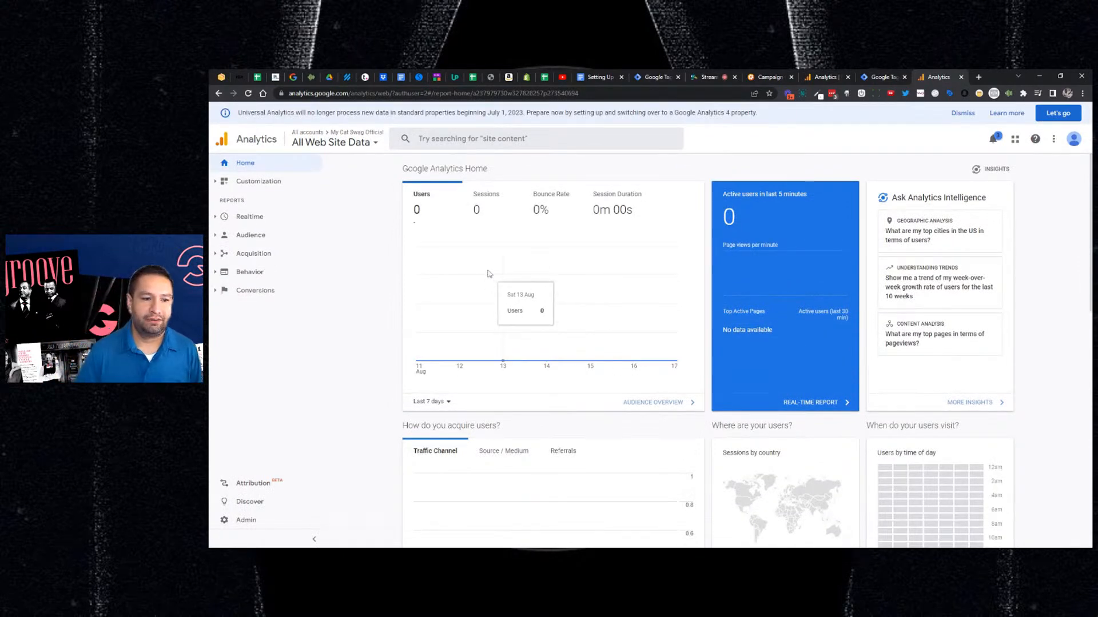
# - Open the Admin overview and select the My Cat Swag Official Universal Analytics property
pyautogui.click(336, 142)
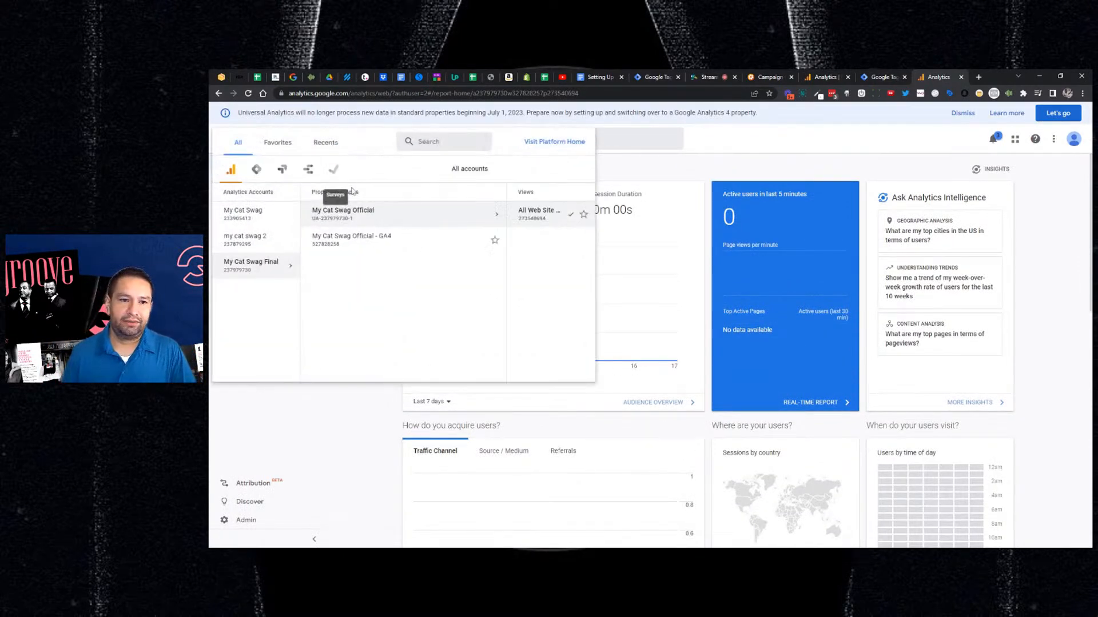
pyautogui.click(249, 523)
pyautogui.click(247, 520)
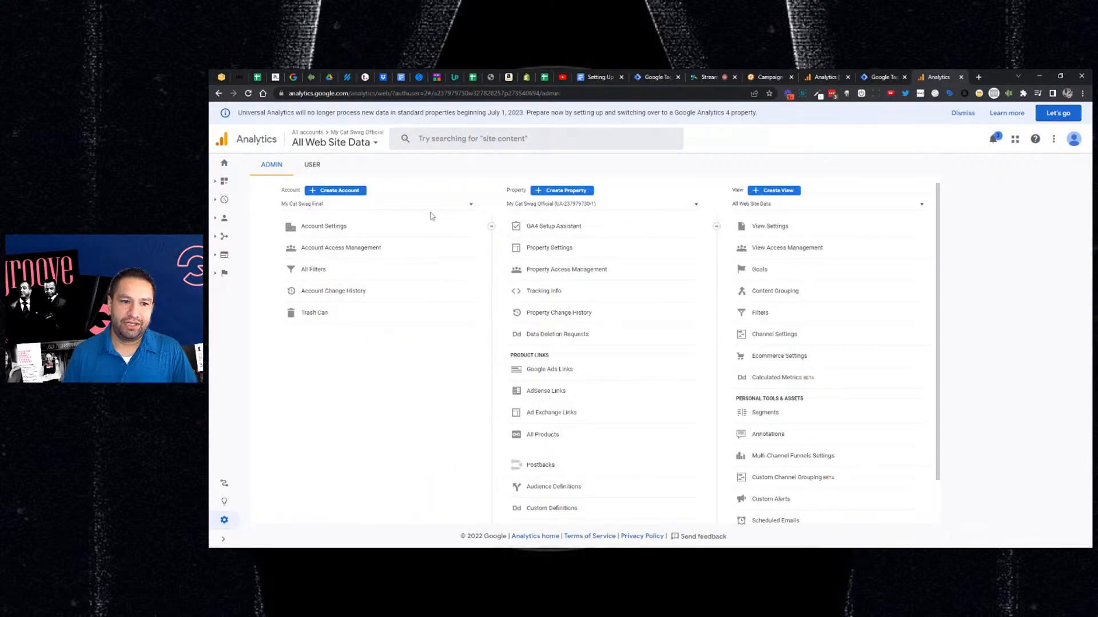
pyautogui.click(515, 207)
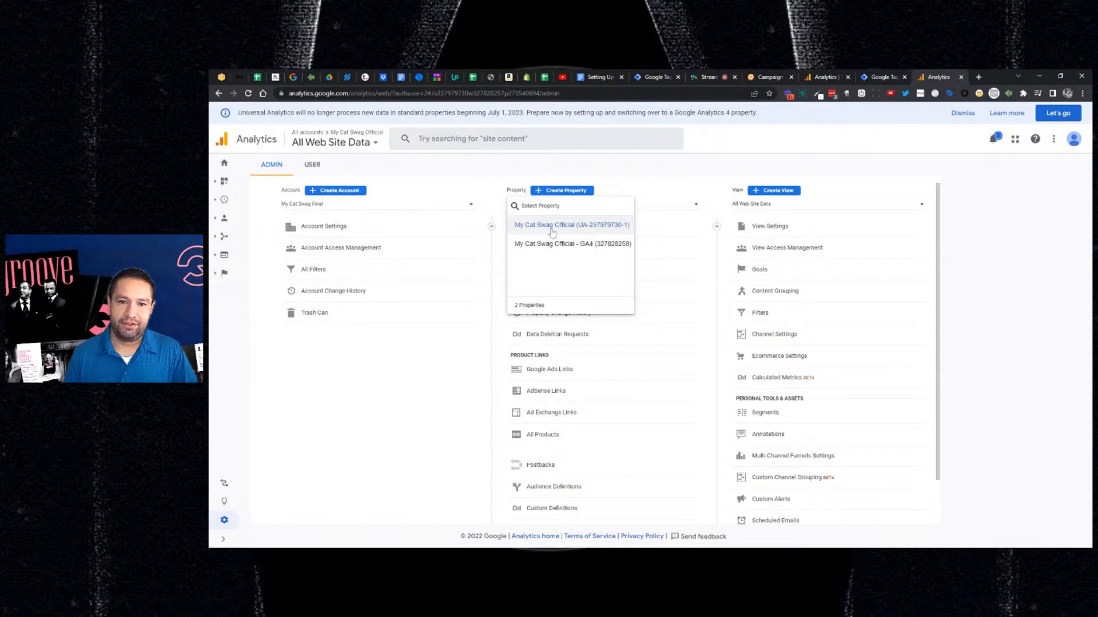
pyautogui.click(512, 225)
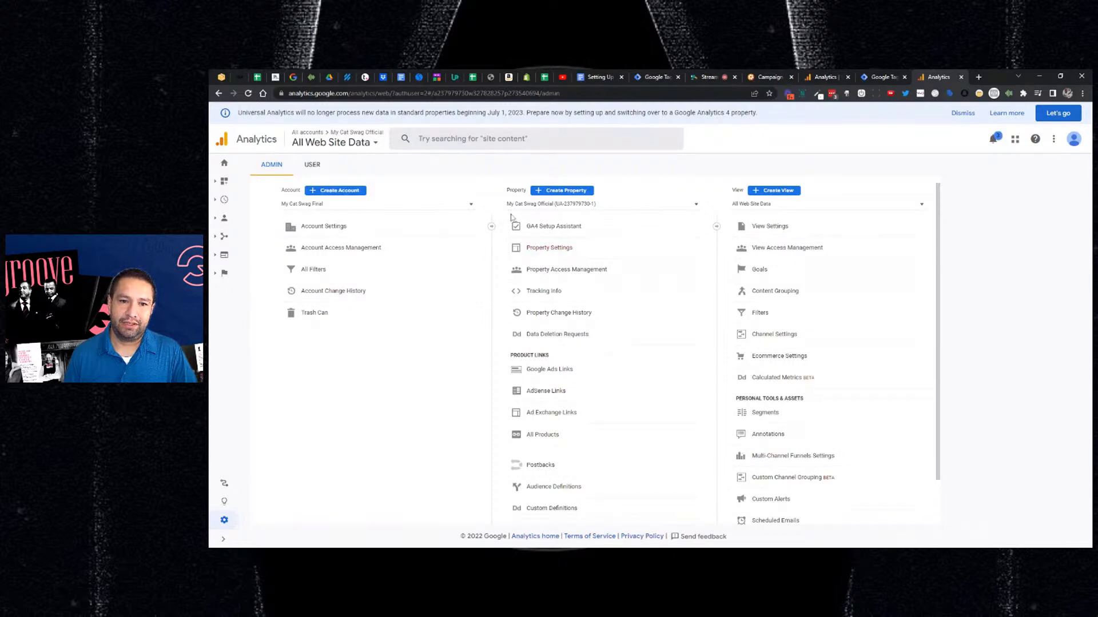
# - Recheck the account and property lists, then open the Universal Analytics property's Property Settings and copy its Tracking Id
pyautogui.click(360, 145)
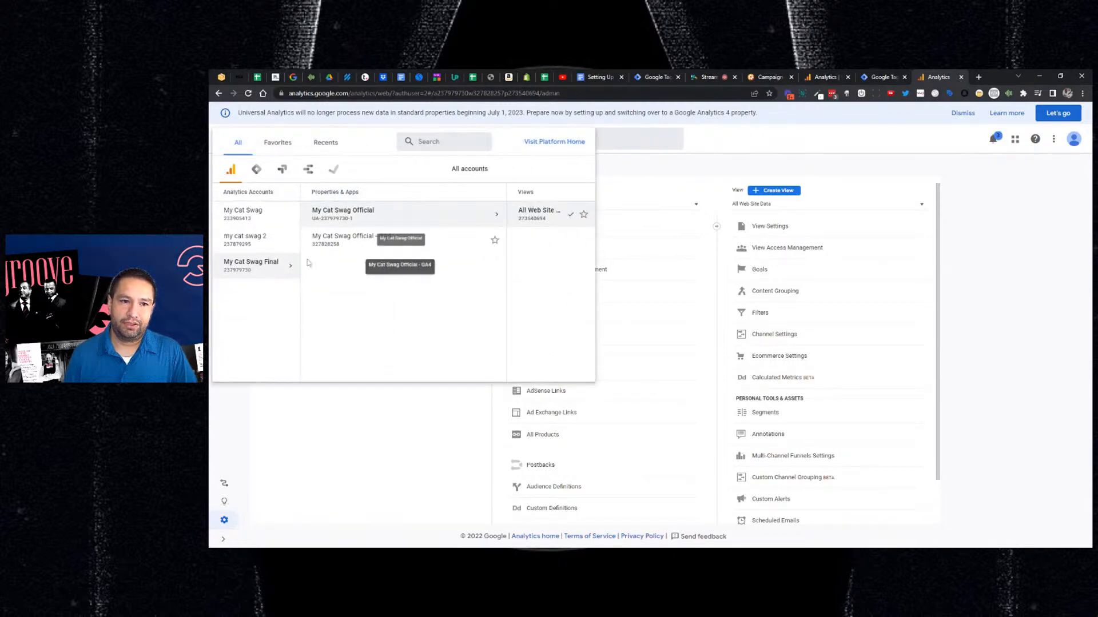
pyautogui.click(328, 428)
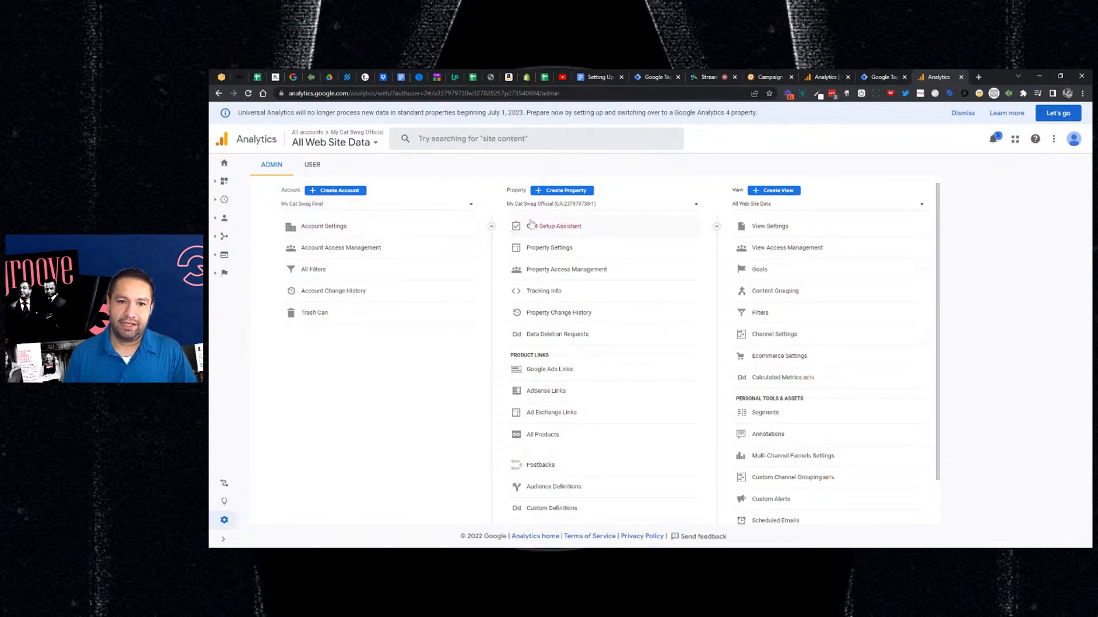
pyautogui.click(515, 206)
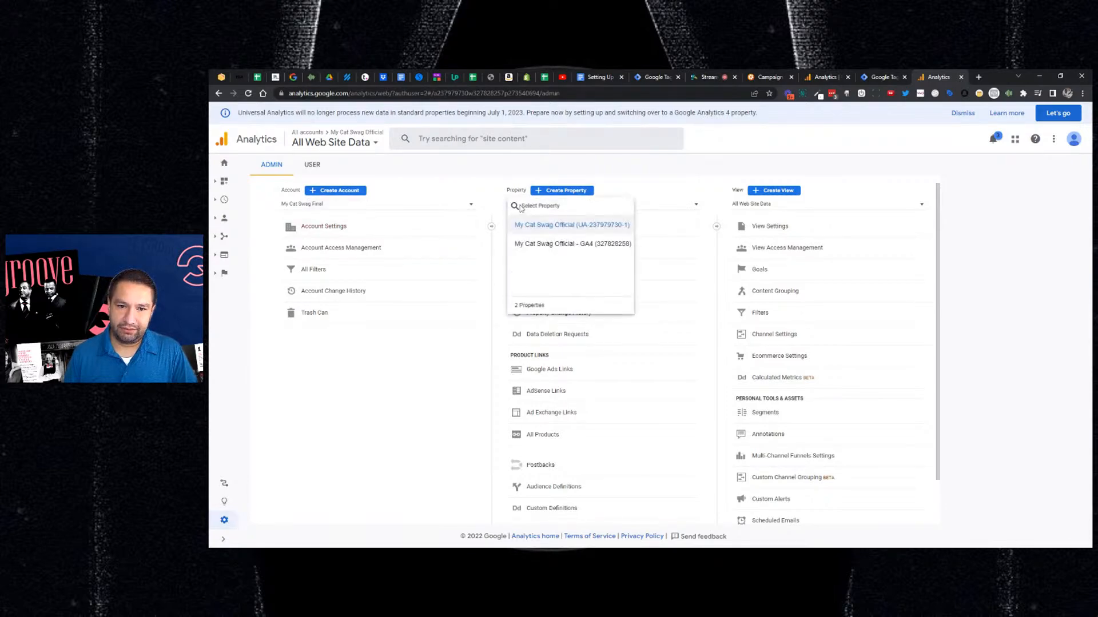
pyautogui.click(543, 228)
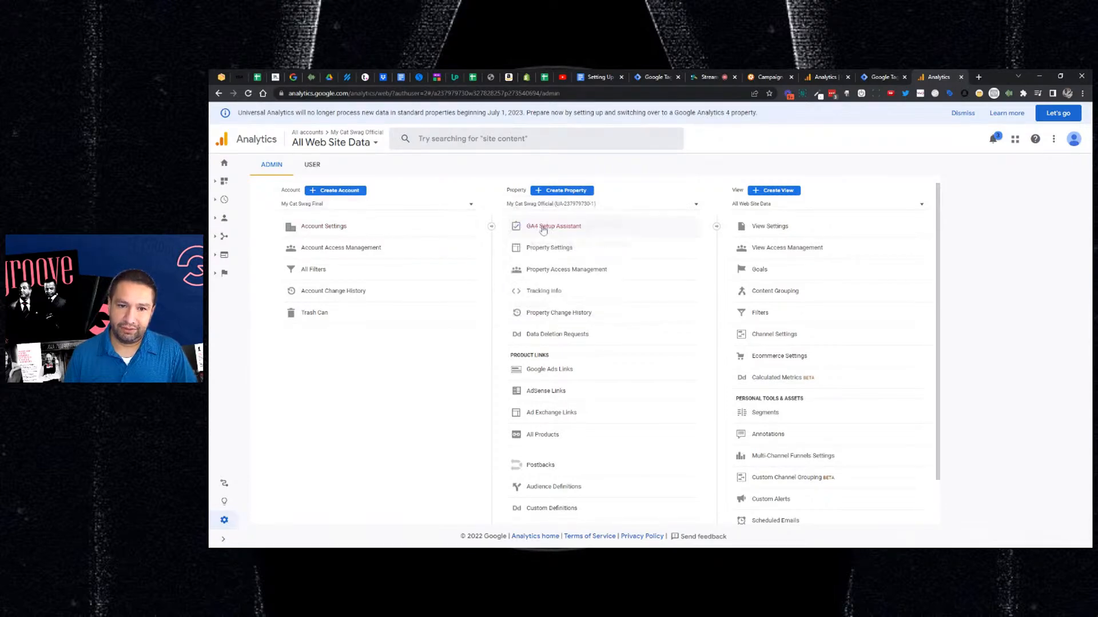
pyautogui.click(549, 248)
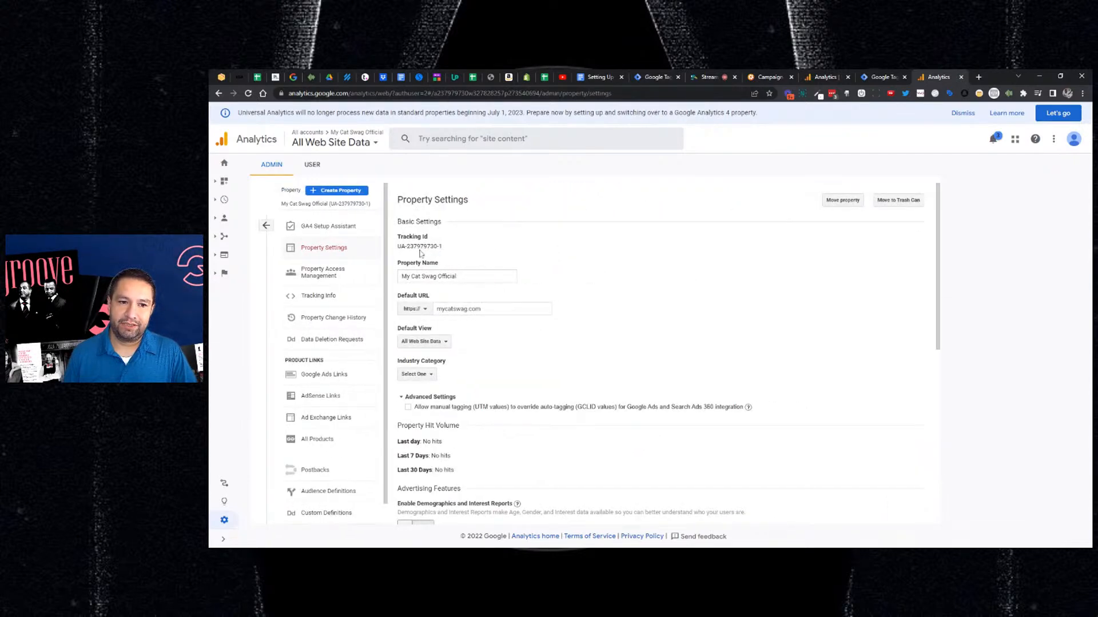
pyautogui.tripleClick(424, 248)
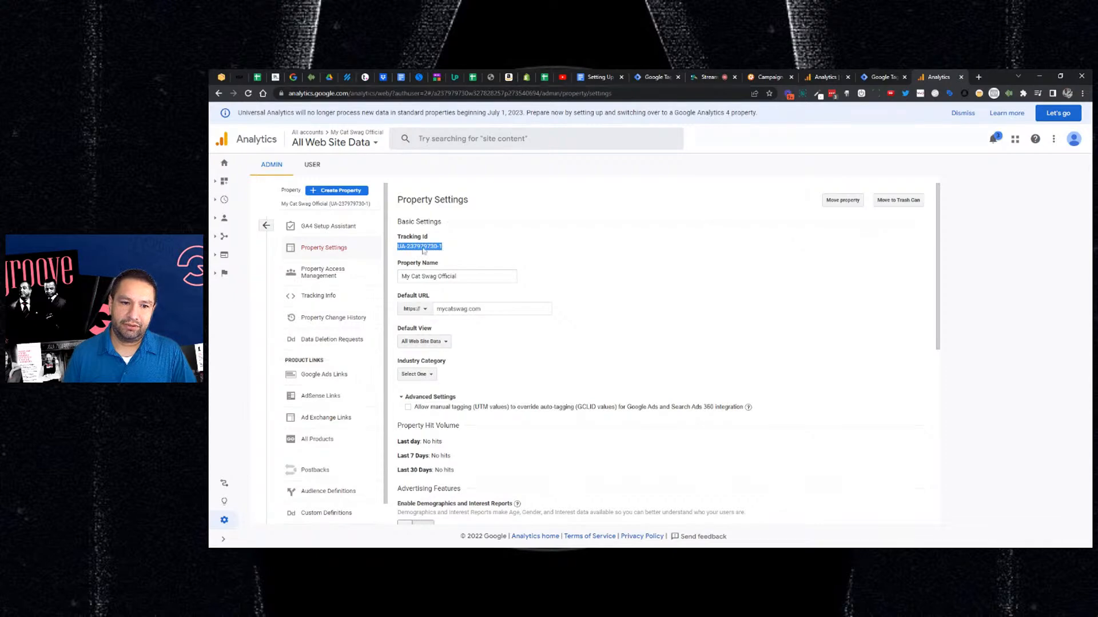
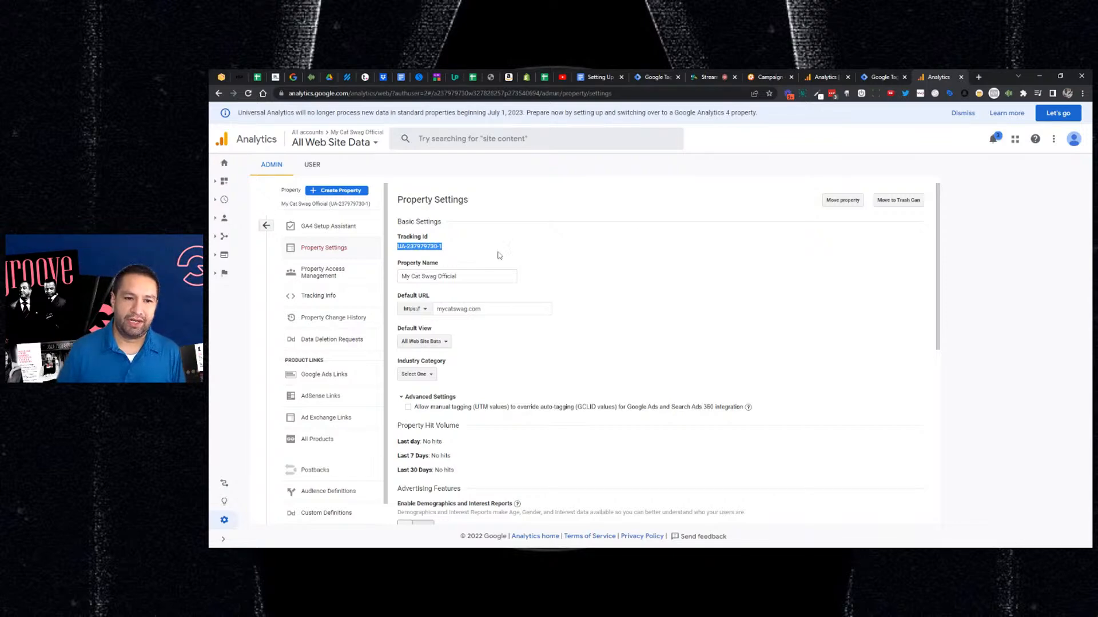
# - Switch to Google Tag Manager, paste the Tracking ID into the new variable and save it as Google Analytics Settings
pyautogui.click(867, 76)
pyautogui.click(618, 246)
pyautogui.hotkey('ctrl', 'v')
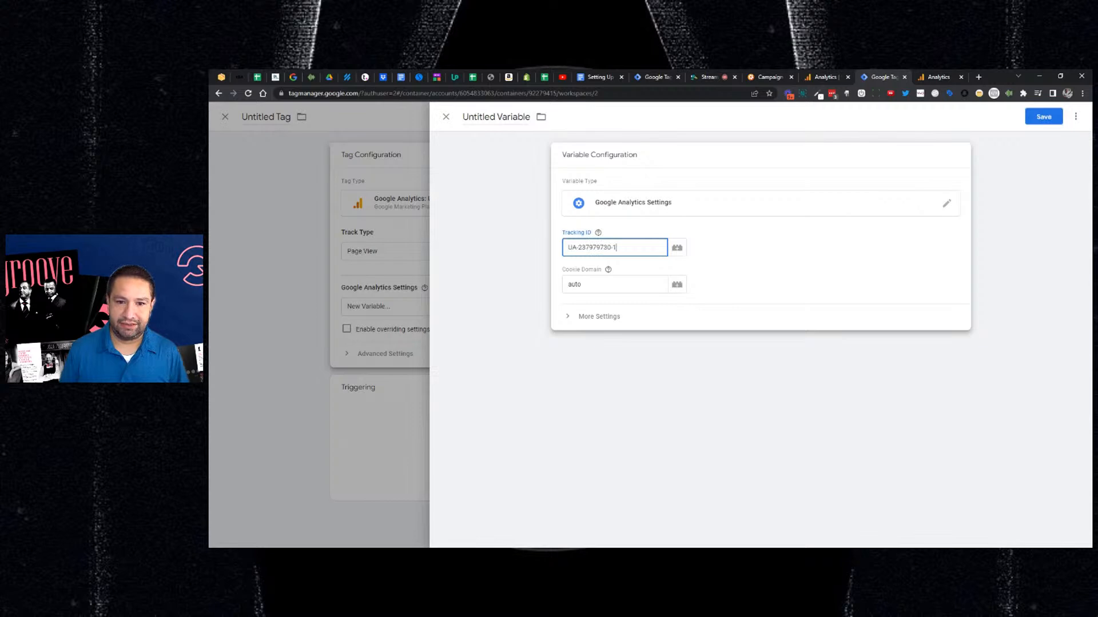
pyautogui.click(1043, 116)
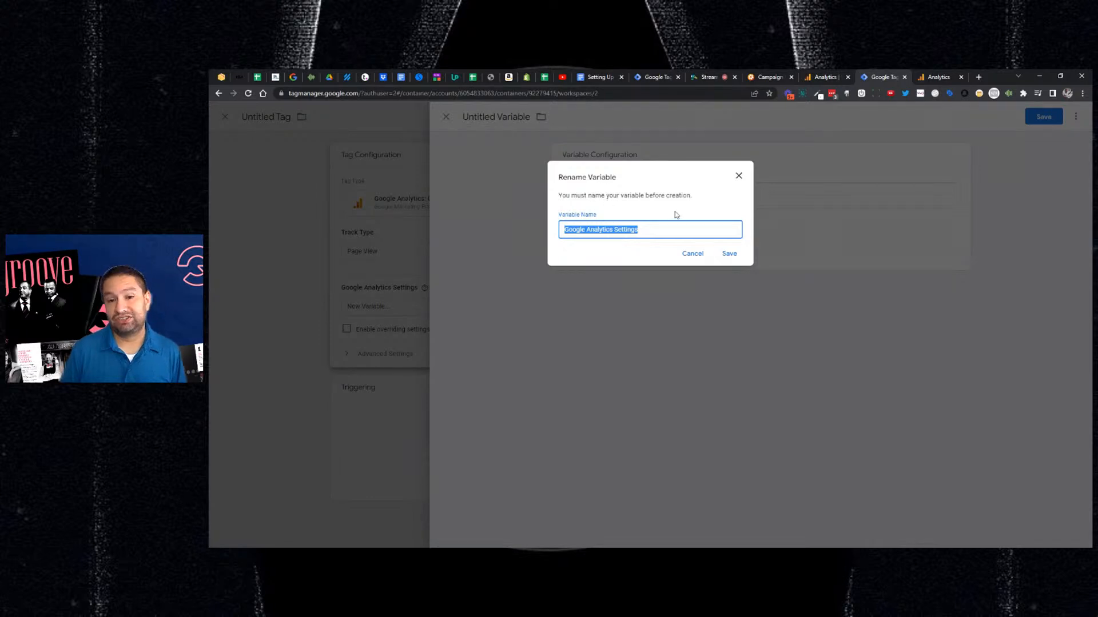
pyautogui.click(730, 255)
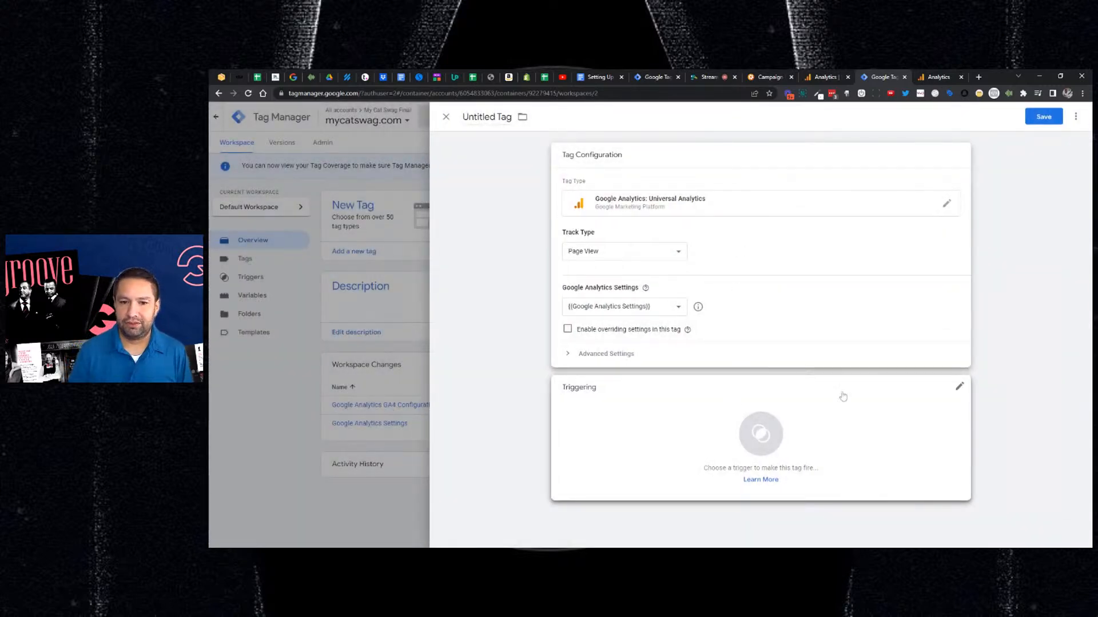
# - Set the Universal Analytics tag to fire on All Pages and save it as Google Analytics Universal Analytics
pyautogui.click(955, 392)
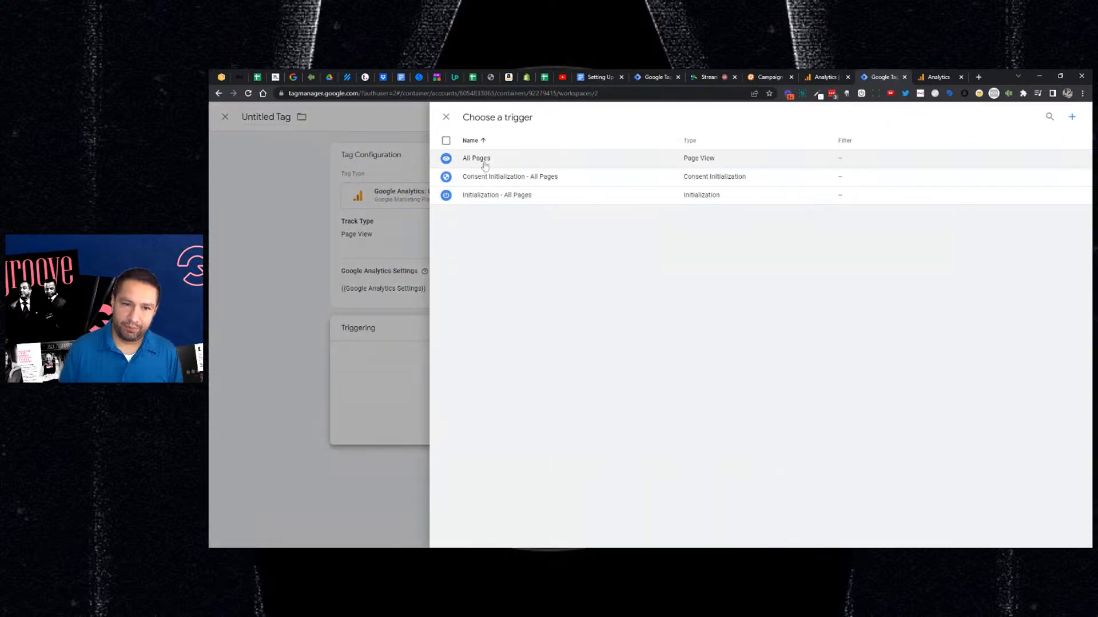
pyautogui.click(481, 165)
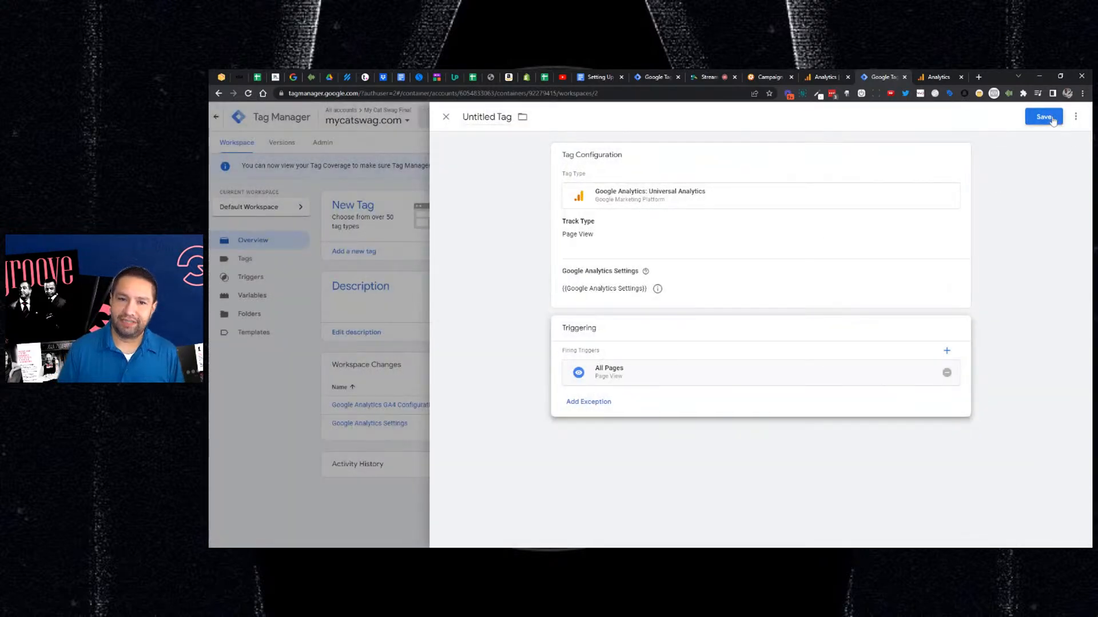
pyautogui.click(1050, 117)
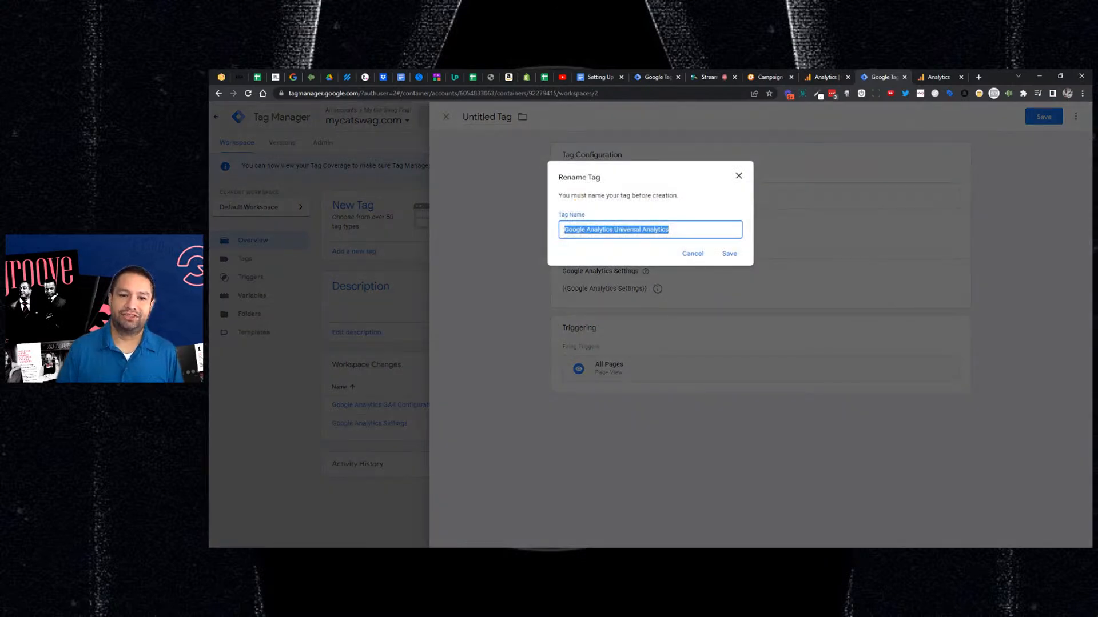
pyautogui.click(729, 254)
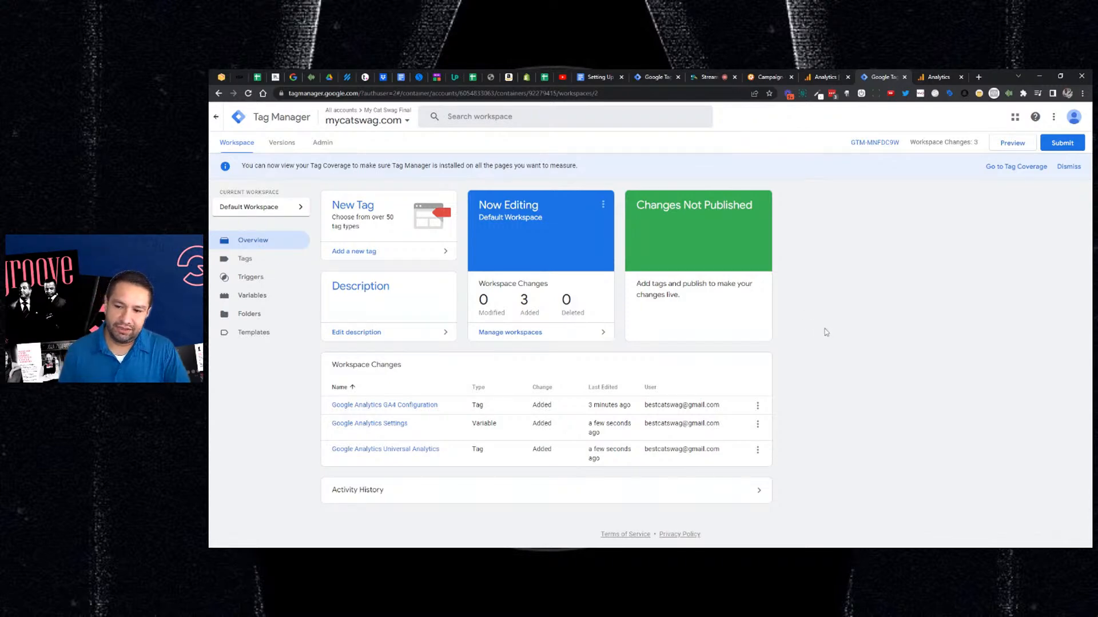
# - Submit and publish the workspace changes to Live as a version named "initial setup", and close the version summary after reviewing it
pyautogui.click(1060, 146)
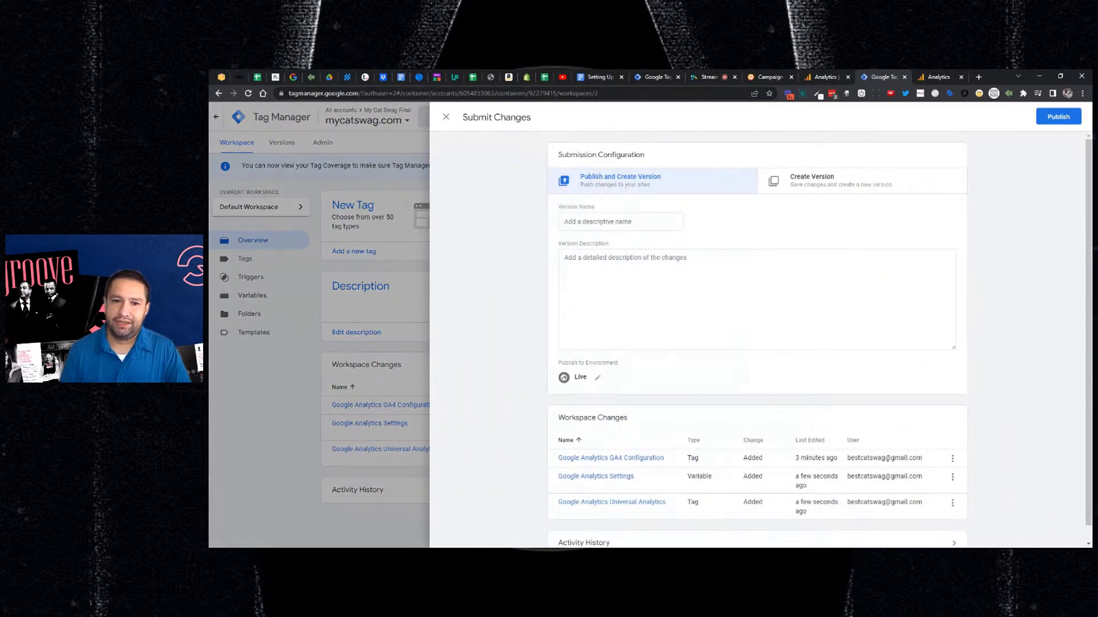
pyautogui.write('initial setup')
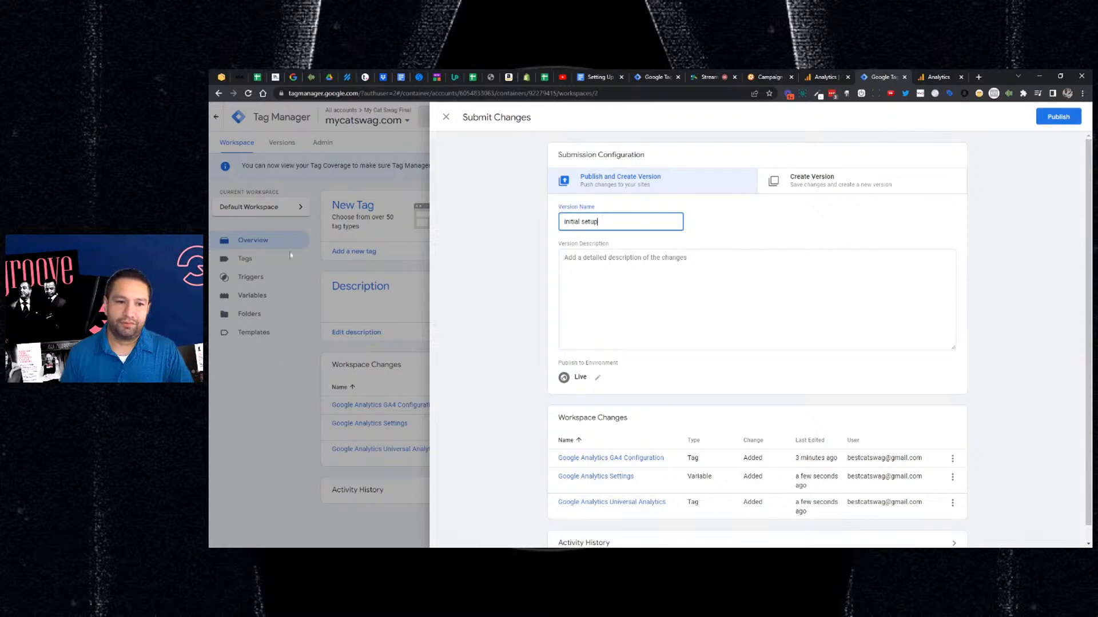
pyautogui.click(1056, 118)
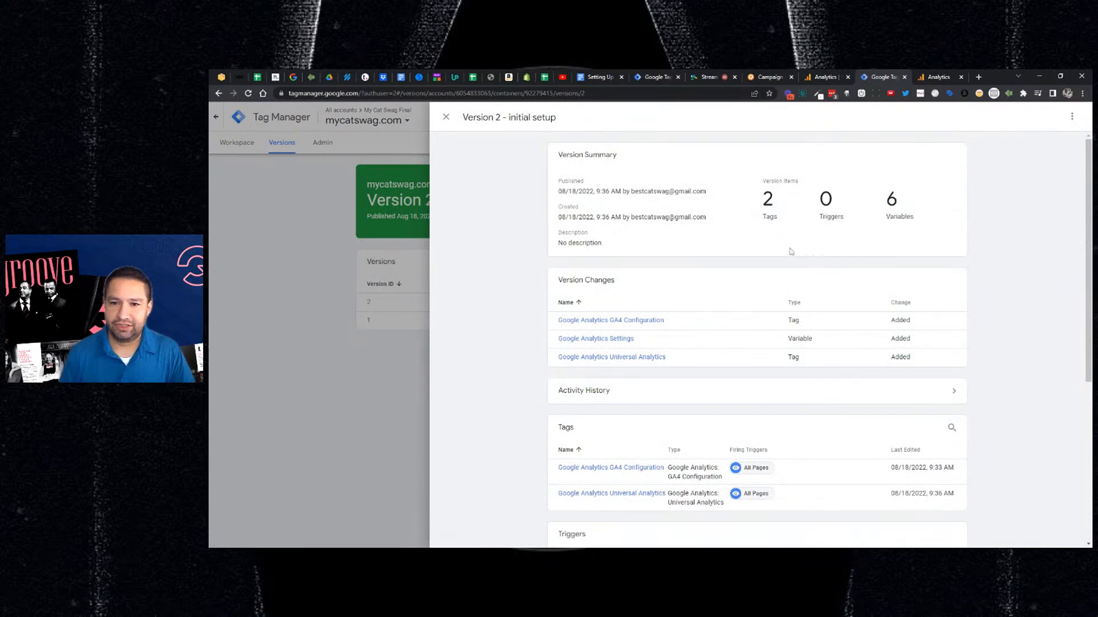
pyautogui.scroll(-3, 802, 292)
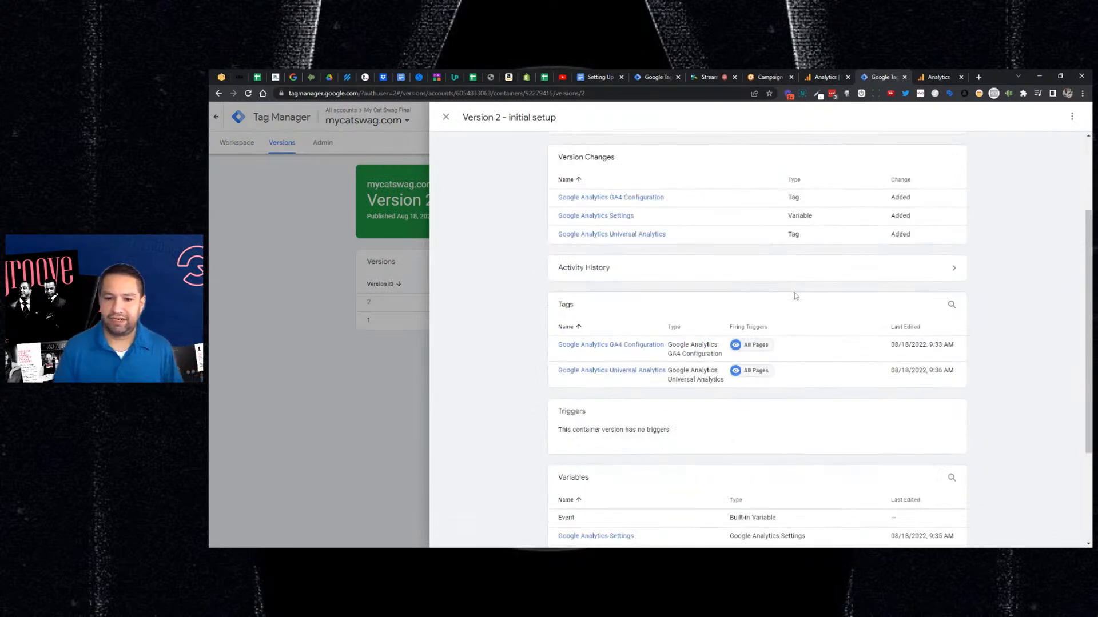
pyautogui.scroll(2, 792, 295)
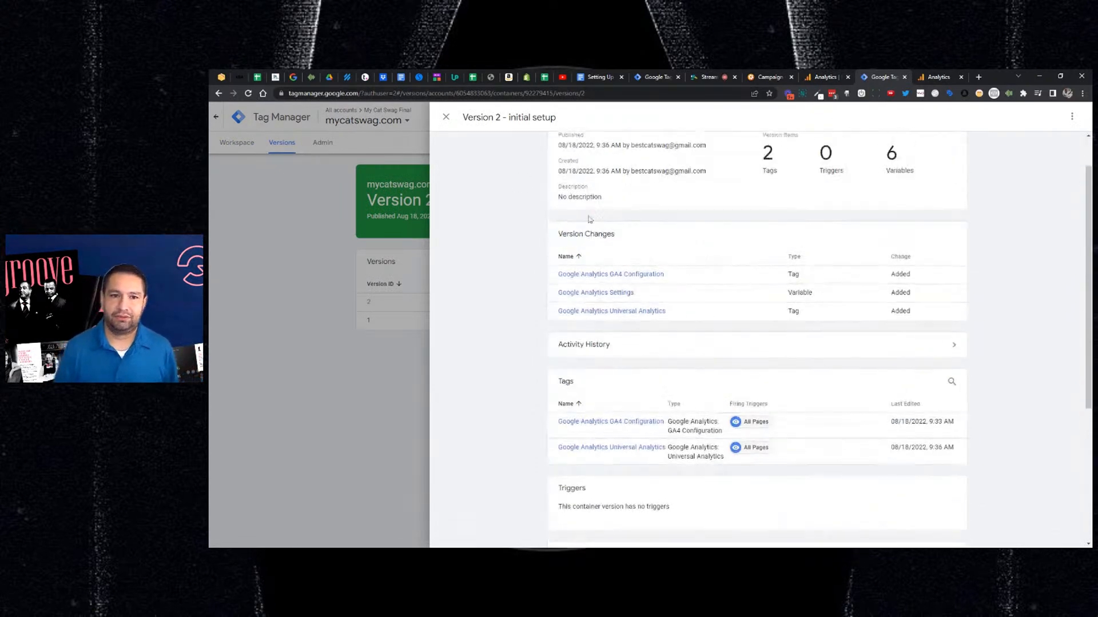
pyautogui.click(446, 116)
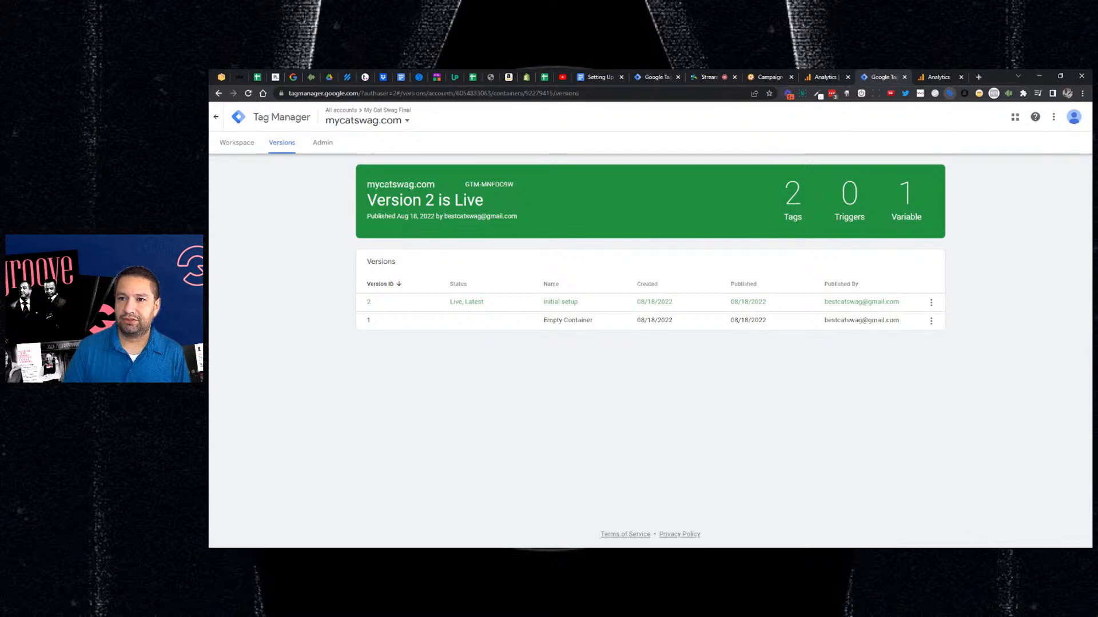
# - Open the Chrome Web Store page for Tag Assistant for Conversions Beta and highlight the extension's name
pyautogui.click(949, 94)
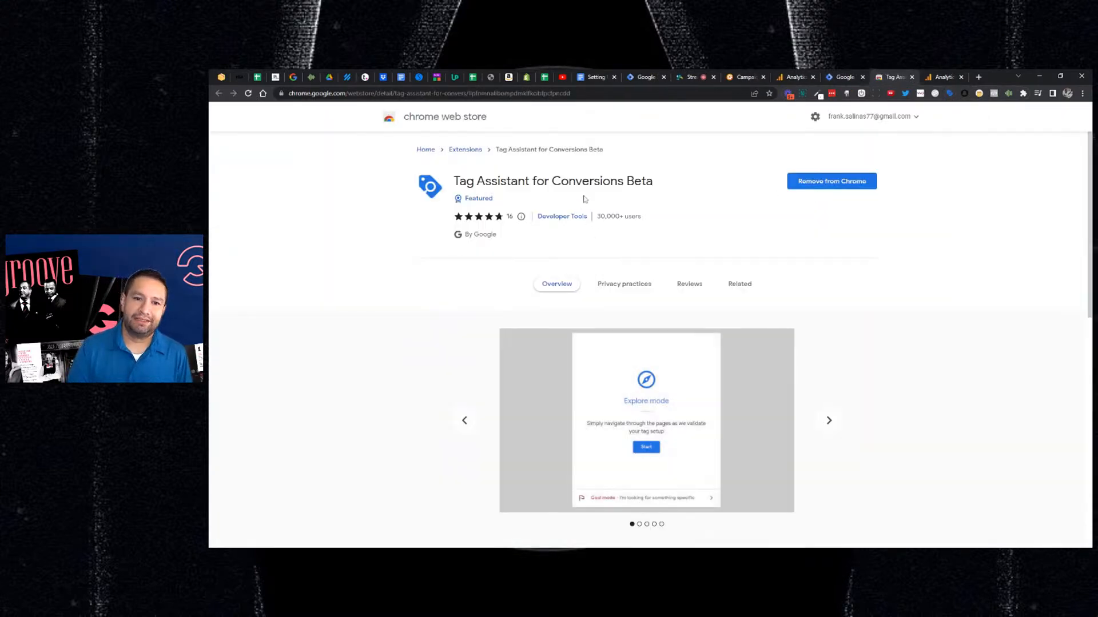
pyautogui.tripleClick(589, 180)
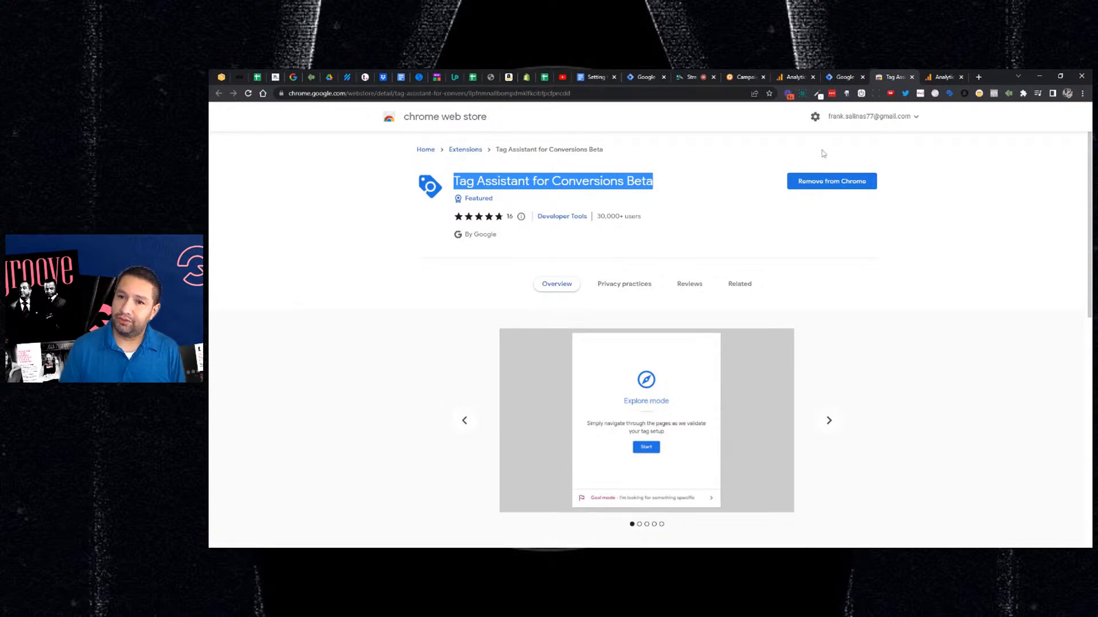
# - Load mycatswag.groovekart.com in the GA4 report's browser tab and open the Sorry I Have Plans Canvas Mens Raglan product from Shirts
pyautogui.click(942, 78)
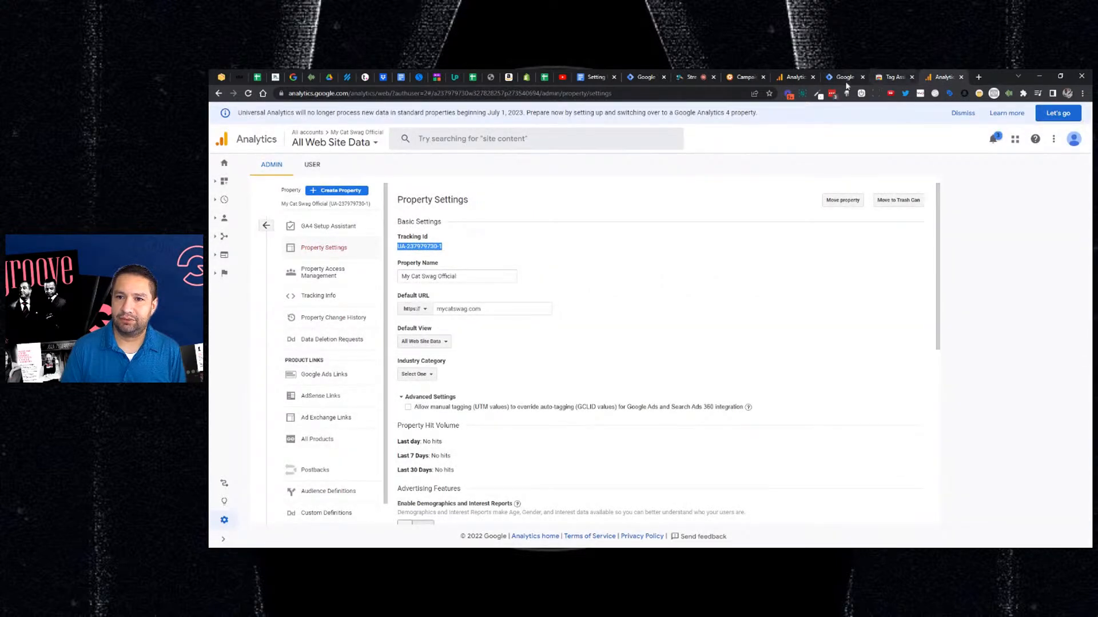
pyautogui.click(795, 80)
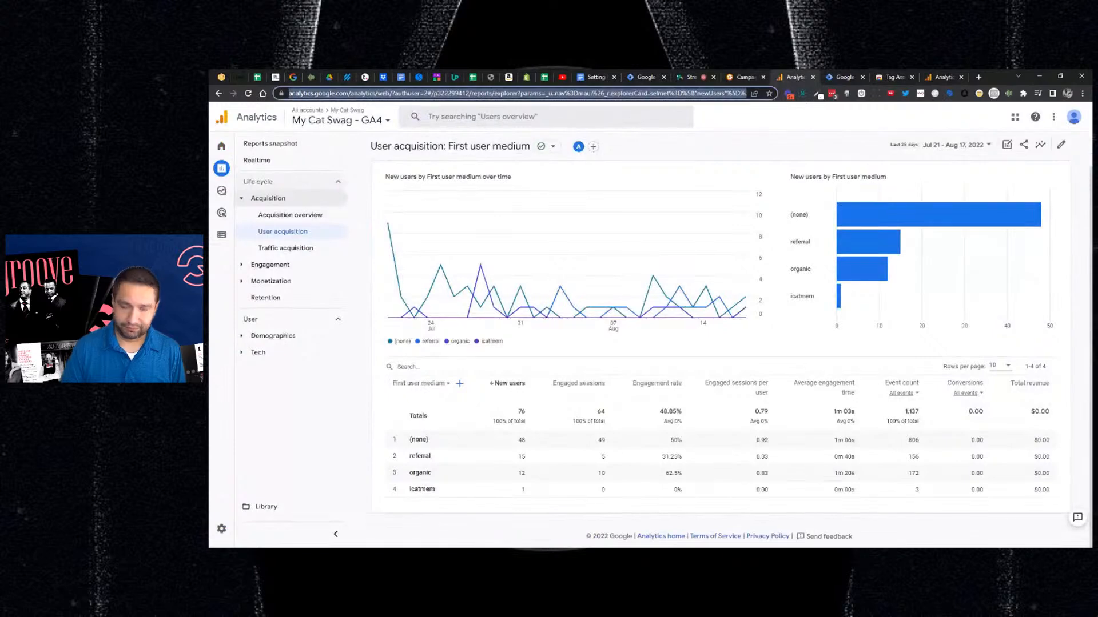
pyautogui.write('mycatswag.groovekart.com')
pyautogui.press('Return')
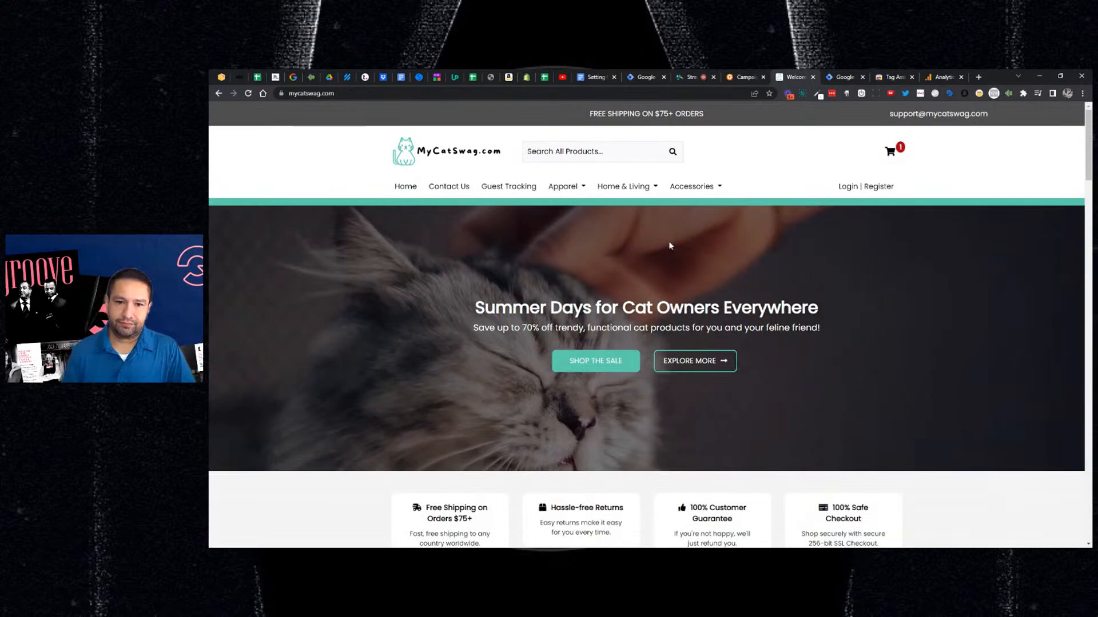
pyautogui.click(560, 189)
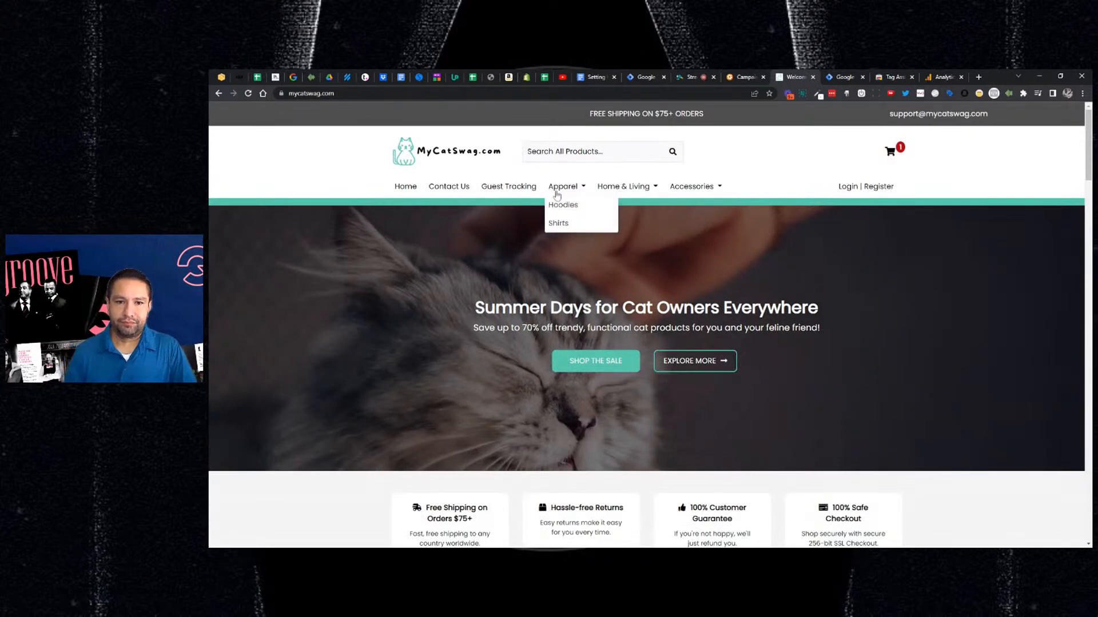
pyautogui.click(558, 223)
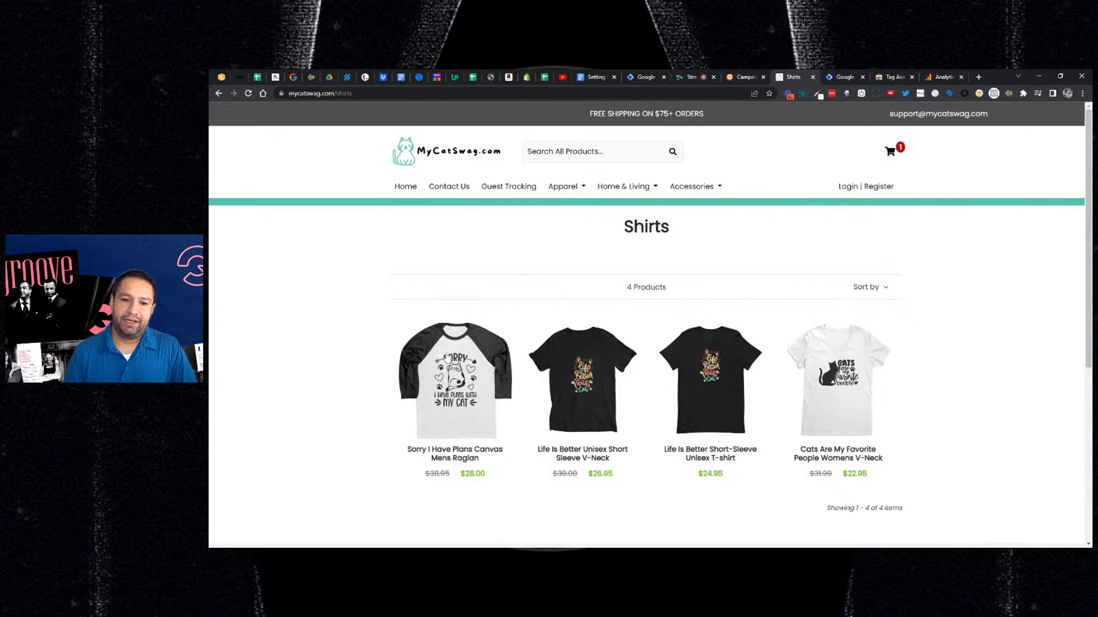
pyautogui.click(448, 357)
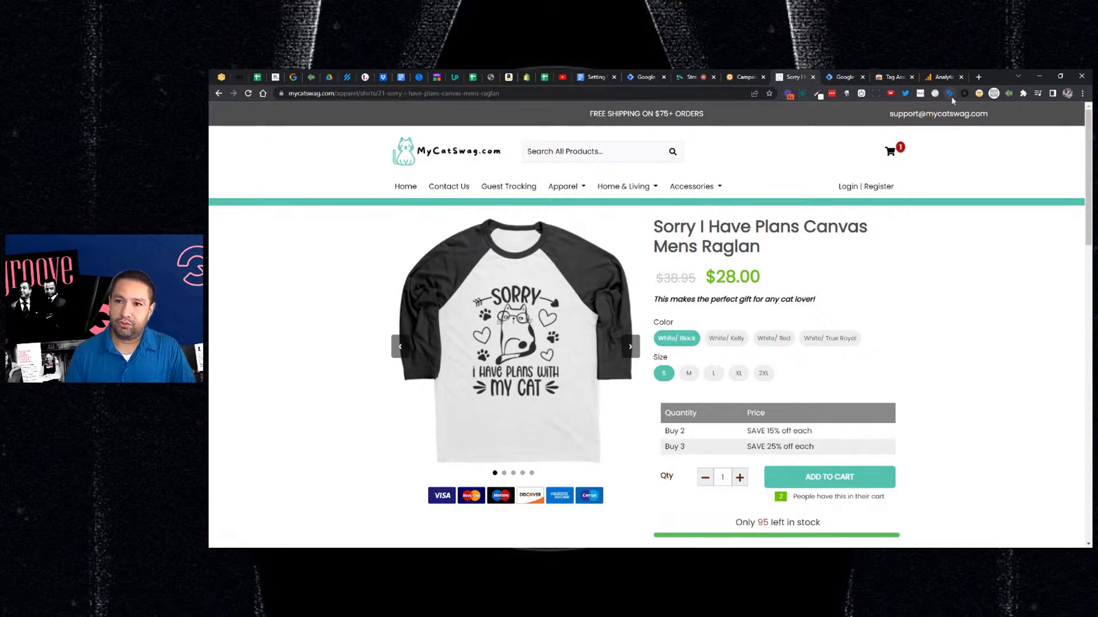
# - Run Tag Assistant on the reloaded raglan product page while selecting size M and then size L
pyautogui.press('F5')
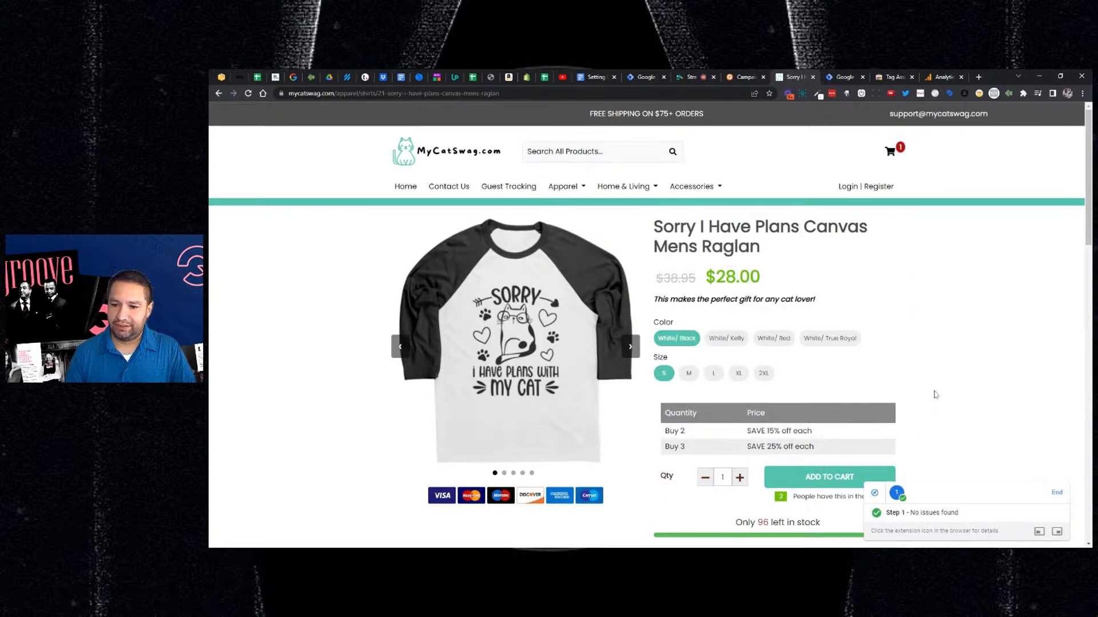
pyautogui.scroll(-2, 645, 348)
pyautogui.scroll(3, 650, 347)
pyautogui.click(695, 378)
pyautogui.click(715, 377)
# - Browse down the raglan product page and open the Life is better Hoodie from the suggested products
pyautogui.scroll(-5, 622, 355)
pyautogui.scroll(-5, 622, 355)
pyautogui.scroll(3, 620, 361)
pyautogui.scroll(-7, 620, 360)
pyautogui.click(605, 279)
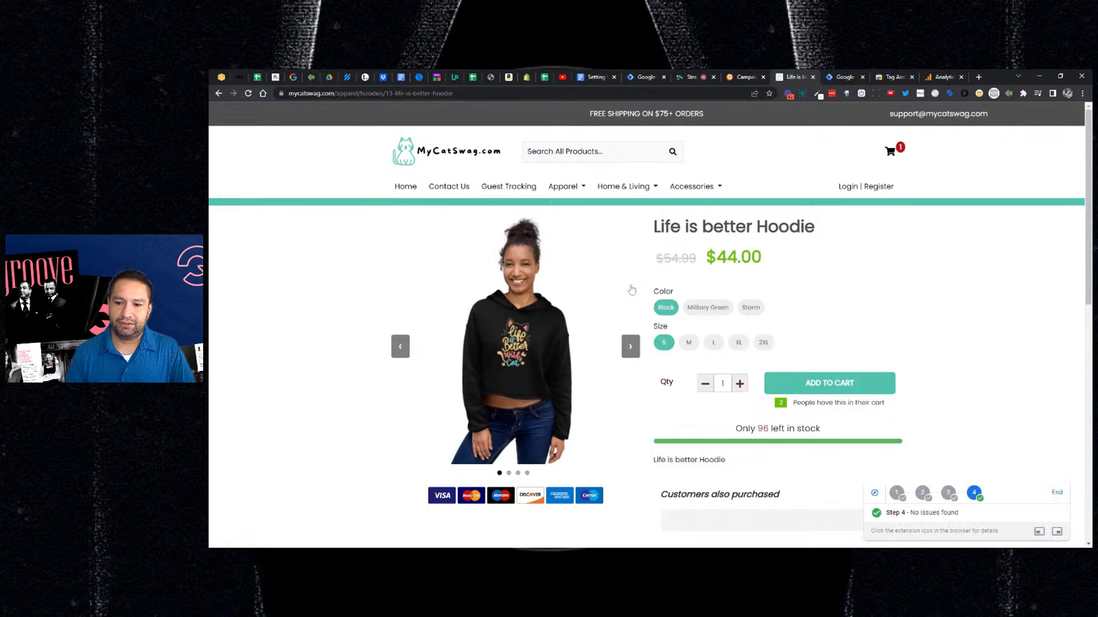
# - Add the Life is better Hoodie to the cart, dismiss the cart and return to the raglan product page
pyautogui.scroll(-5, 632, 289)
pyautogui.scroll(2, 625, 291)
pyautogui.scroll(3, 626, 290)
pyautogui.click(787, 389)
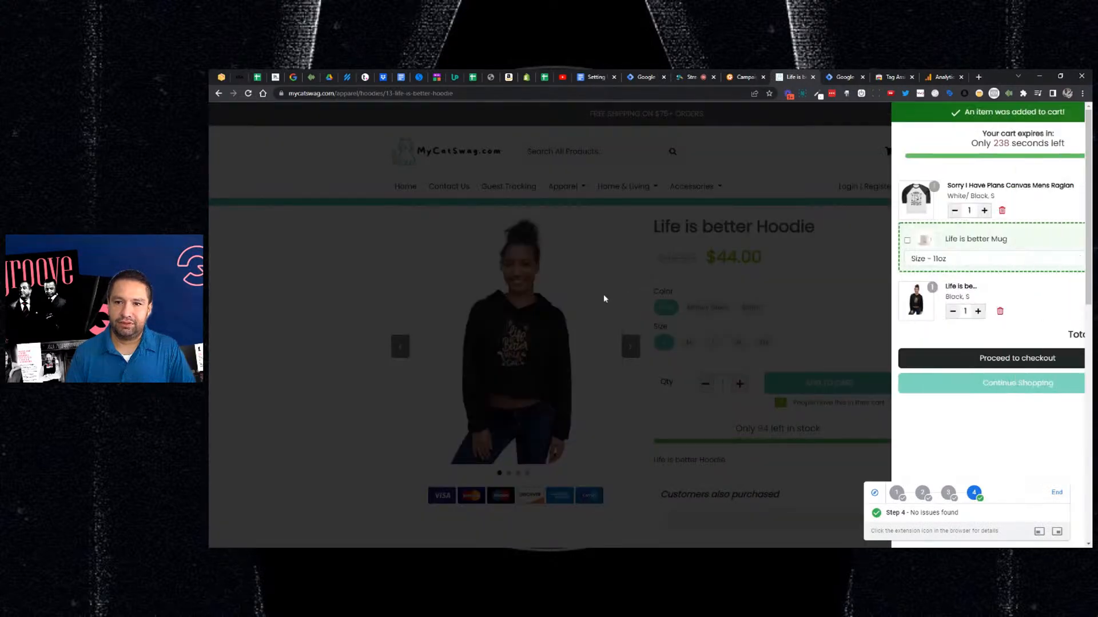
pyautogui.click(566, 274)
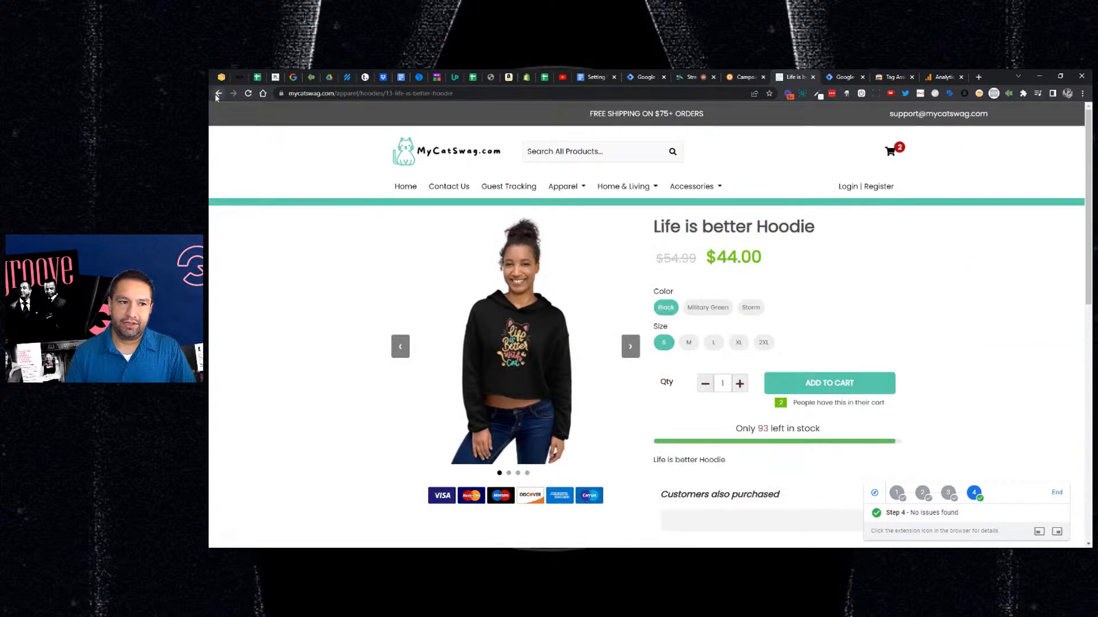
pyautogui.click(218, 94)
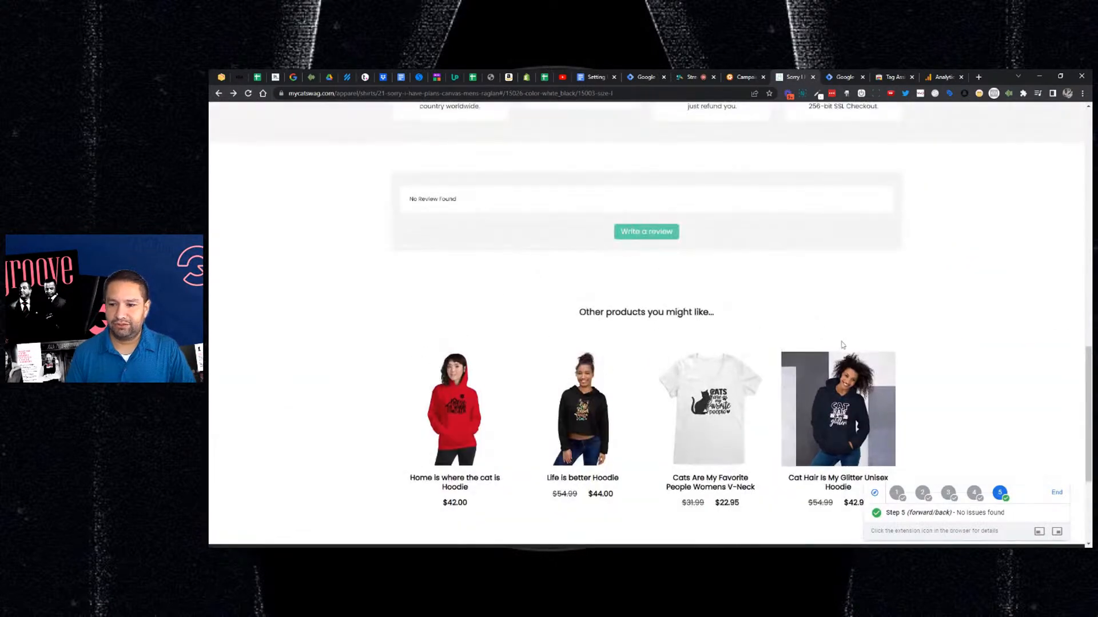
# - End the Tag Assistant session, view its report and expand the list of tags found
pyautogui.click(1056, 494)
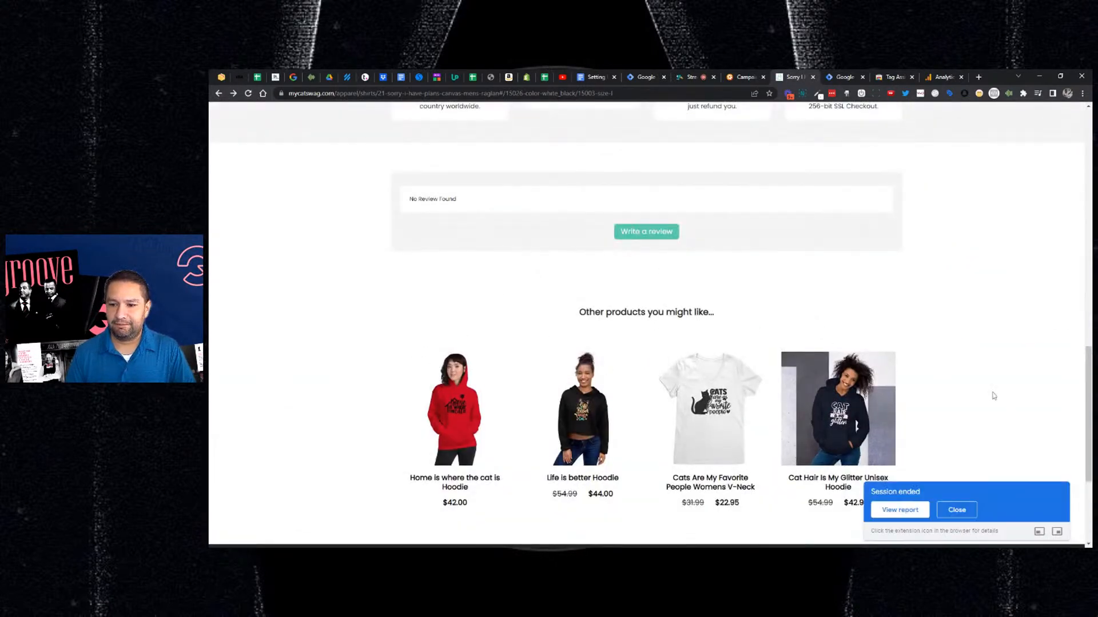
pyautogui.click(900, 510)
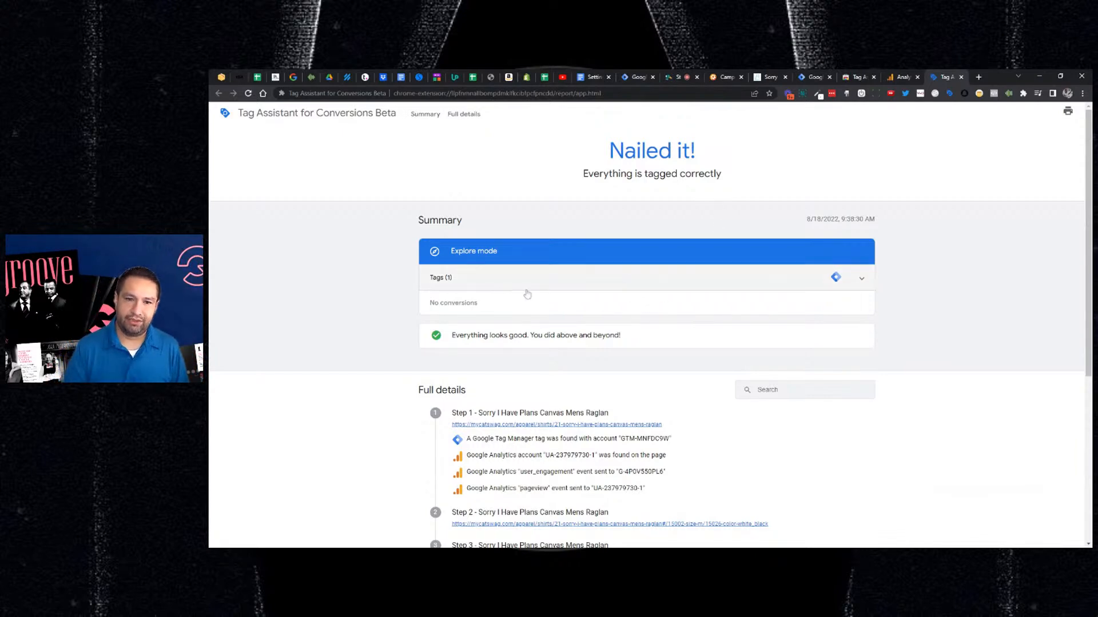
pyautogui.click(864, 282)
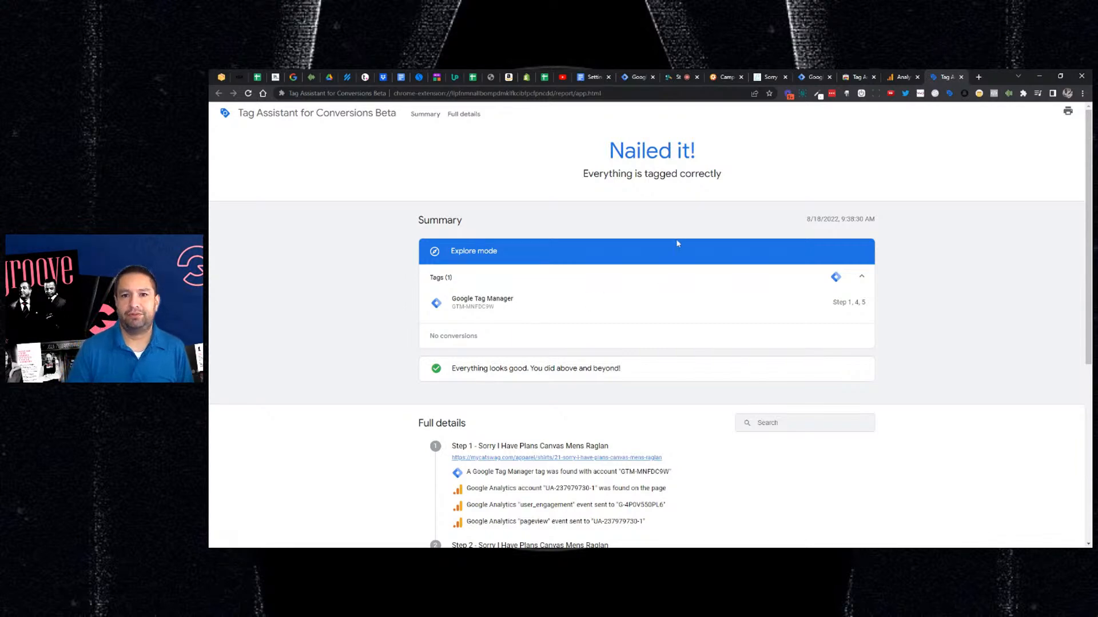
# - Switch back to Google Tag Manager and show the Tags list of the Default Workspace
pyautogui.click(890, 78)
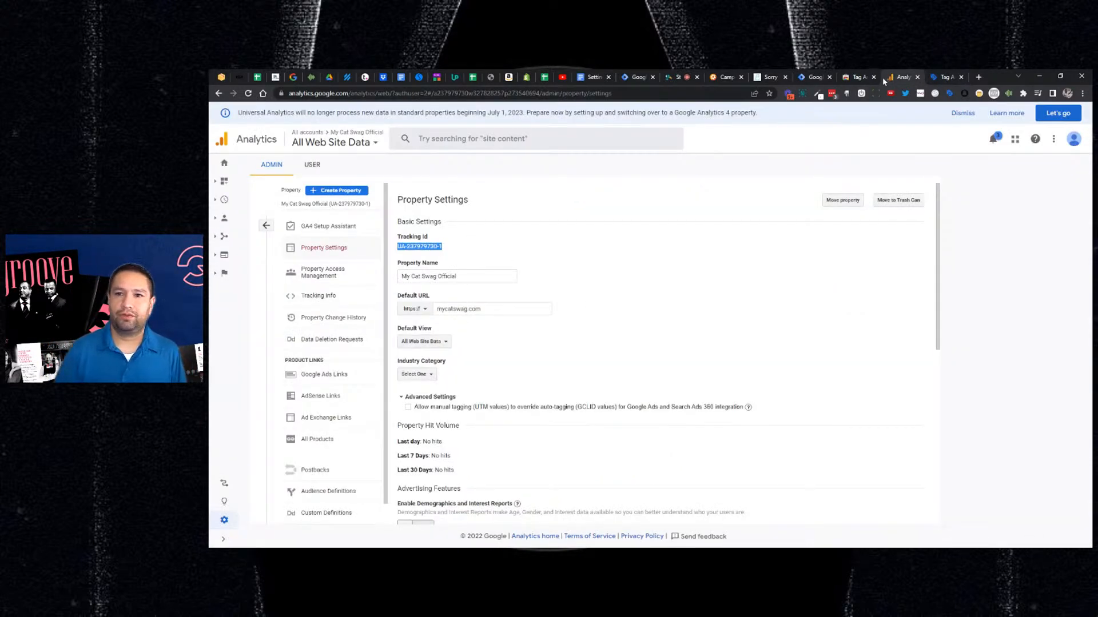
pyautogui.click(811, 78)
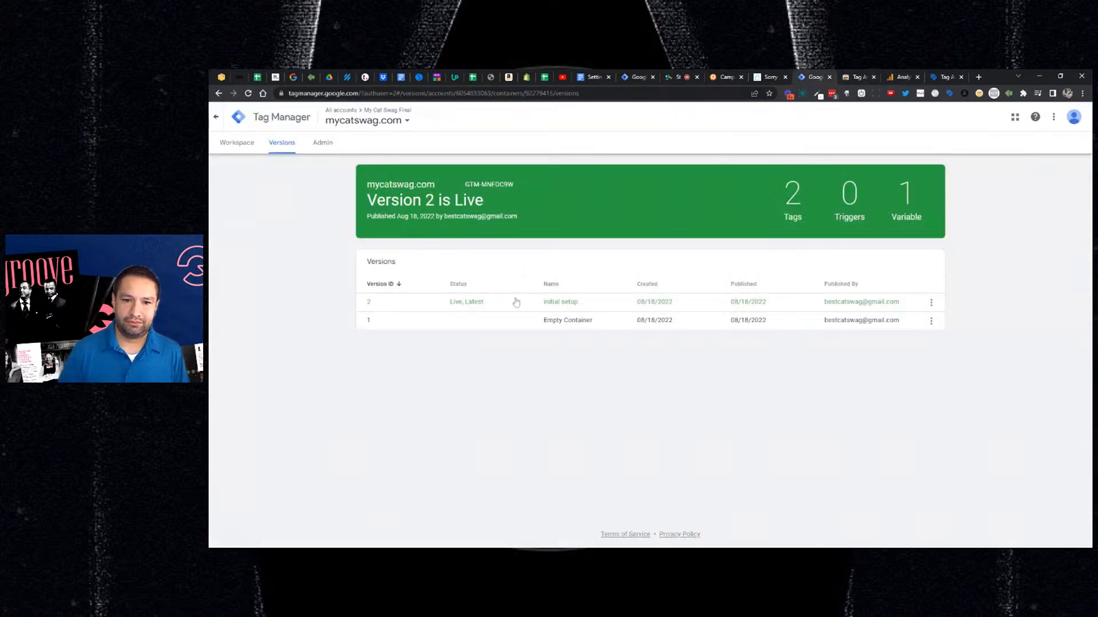
pyautogui.click(247, 144)
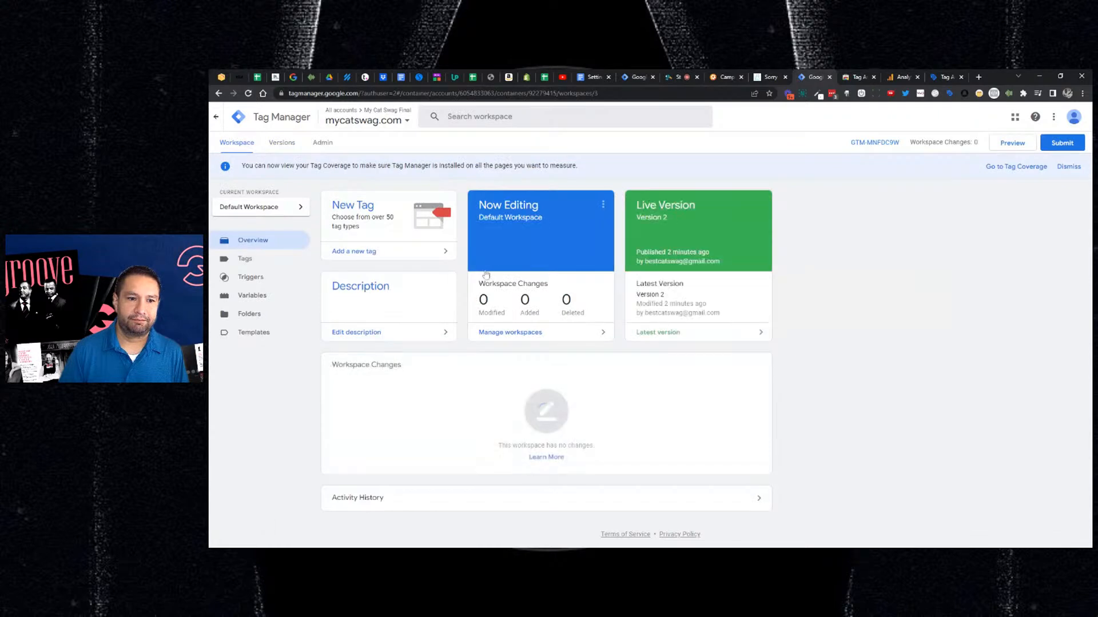
pyautogui.click(262, 267)
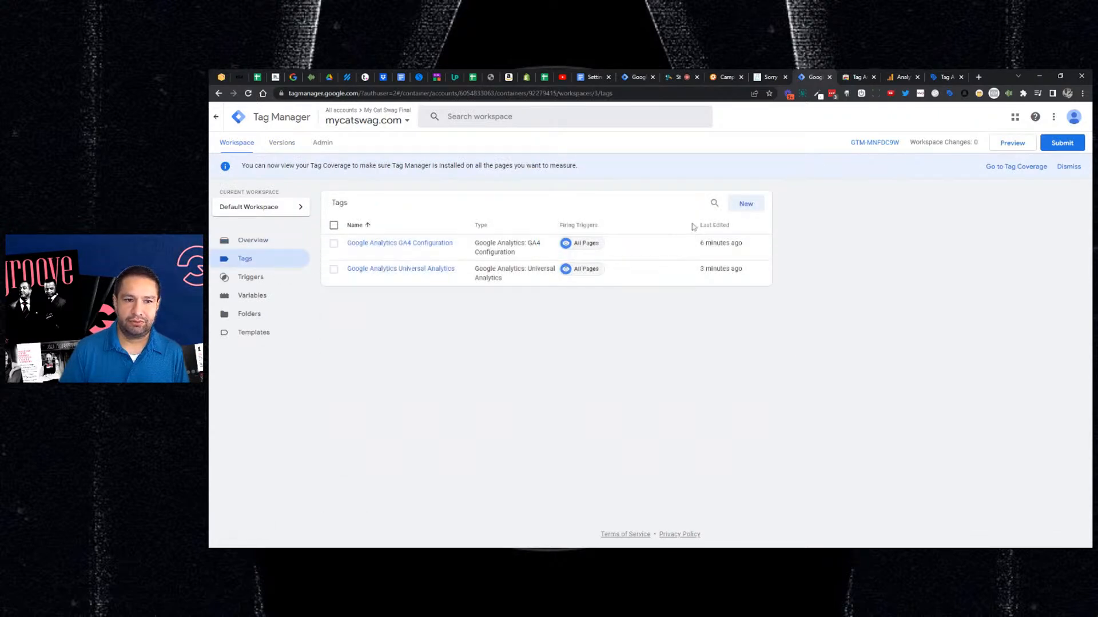
# - Open the store's GrooveKart administration in the Tag Manager browser tab and go to its Pixels, Feeds, Embed codes settings
pyautogui.click(572, 93)
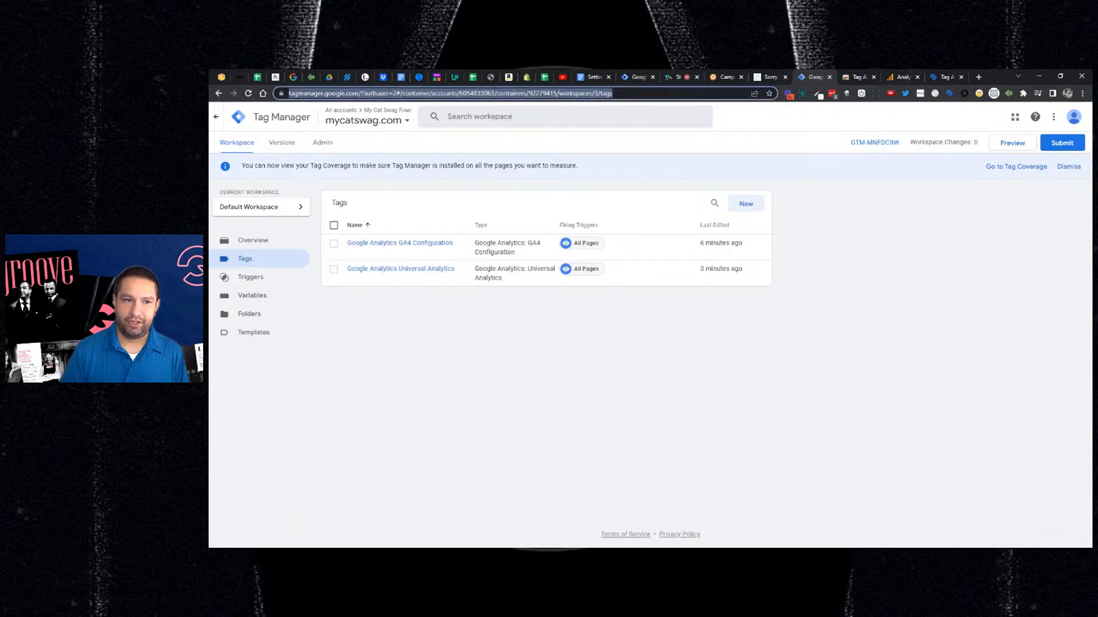
pyautogui.write('myc')
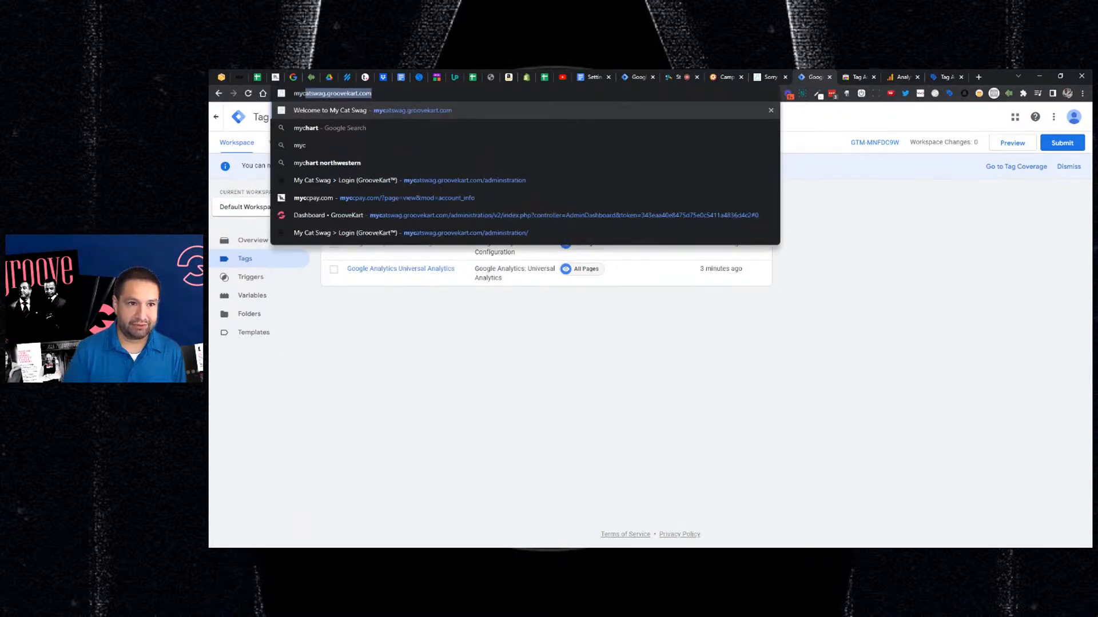
pyautogui.press('Down')
pyautogui.press('Down')
pyautogui.press('Down')
pyautogui.press('Down')
pyautogui.press('Return')
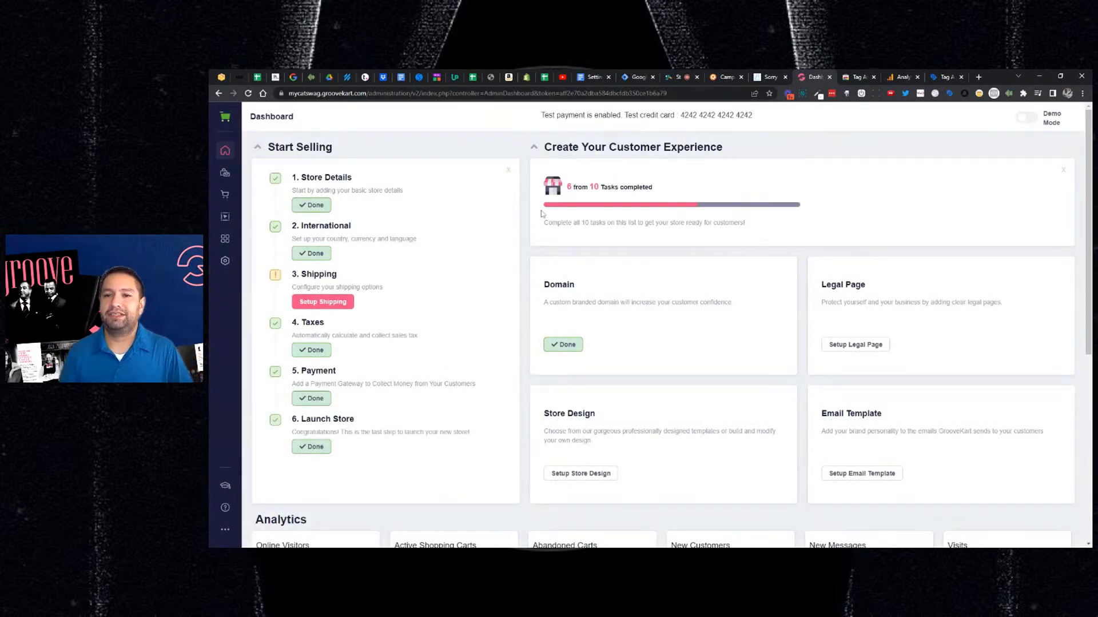
pyautogui.click(225, 261)
pyautogui.click(319, 356)
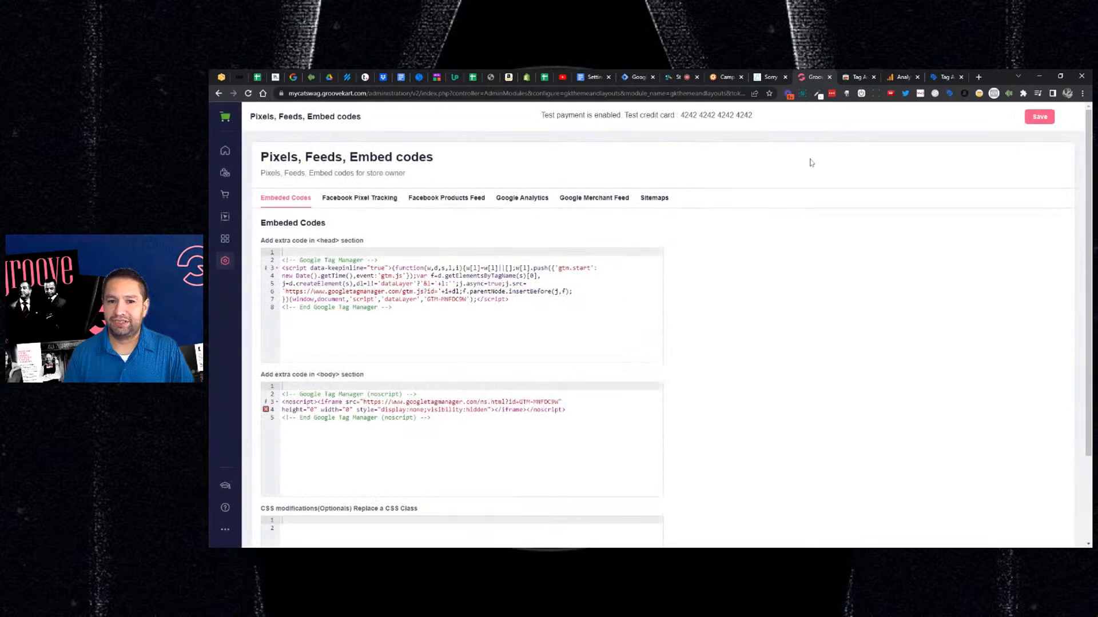
# - Check the Tag Manager container ID in GrooveKart's head-section code against the Tag Assistant report
pyautogui.click(942, 77)
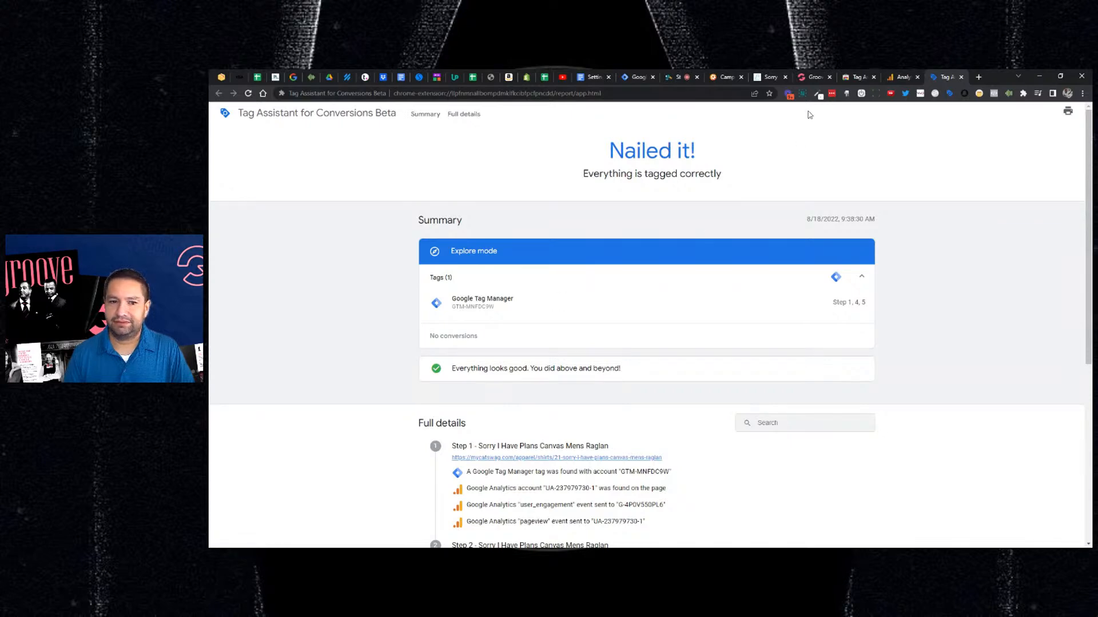
pyautogui.click(811, 76)
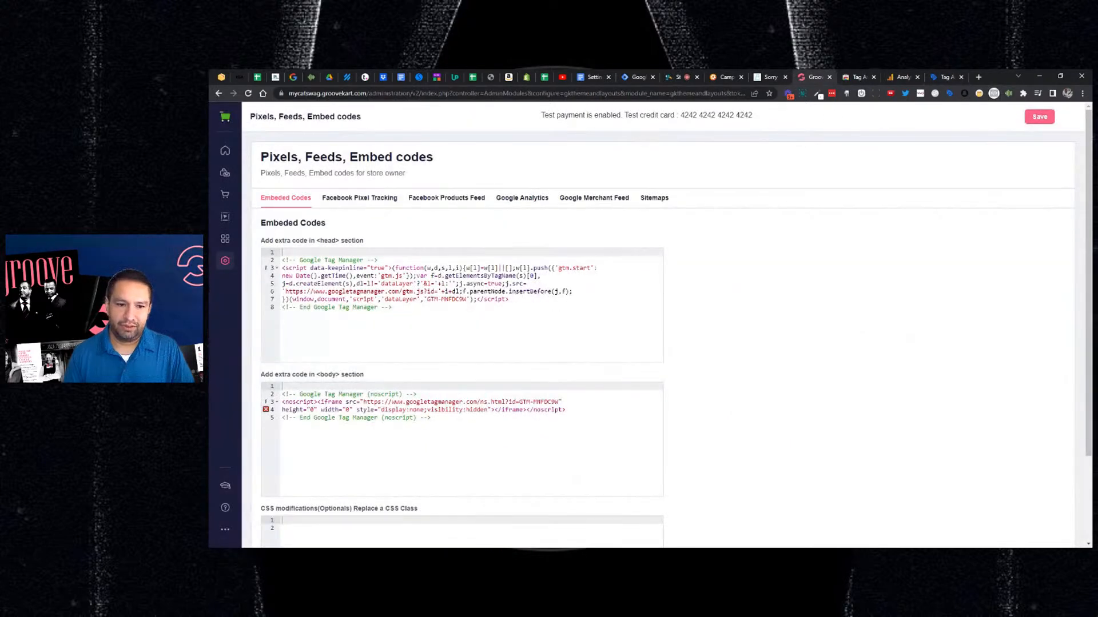
pyautogui.doubleClick(459, 299)
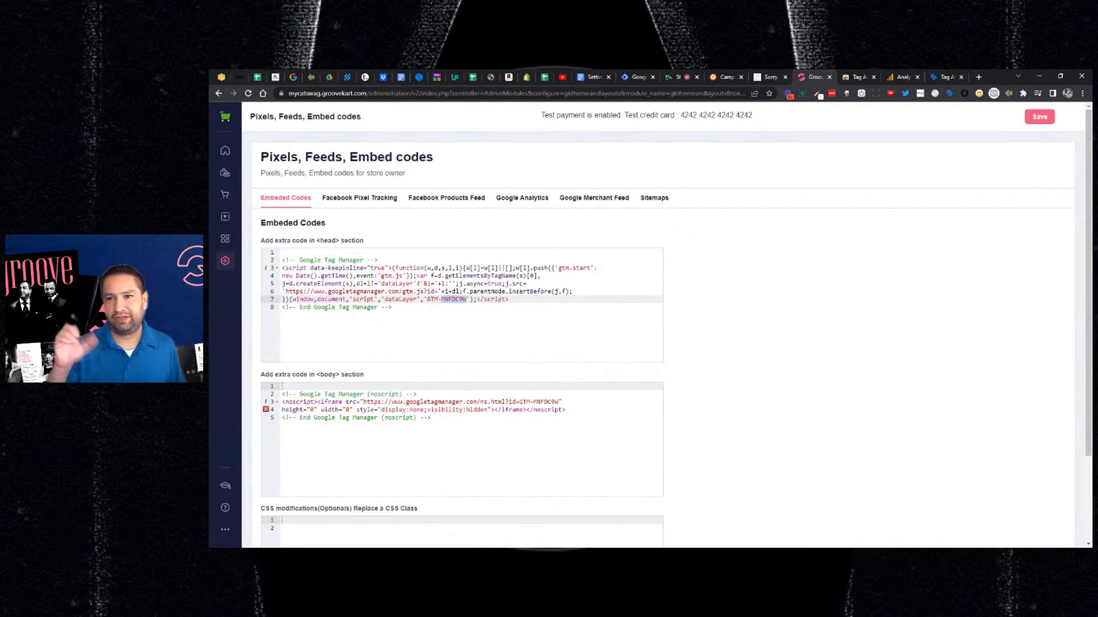
# - Review the Full details in the Tag Assistant report and return to the Universal Analytics Property Settings
pyautogui.click(943, 77)
pyautogui.scroll(-2, 706, 304)
pyautogui.scroll(2, 706, 304)
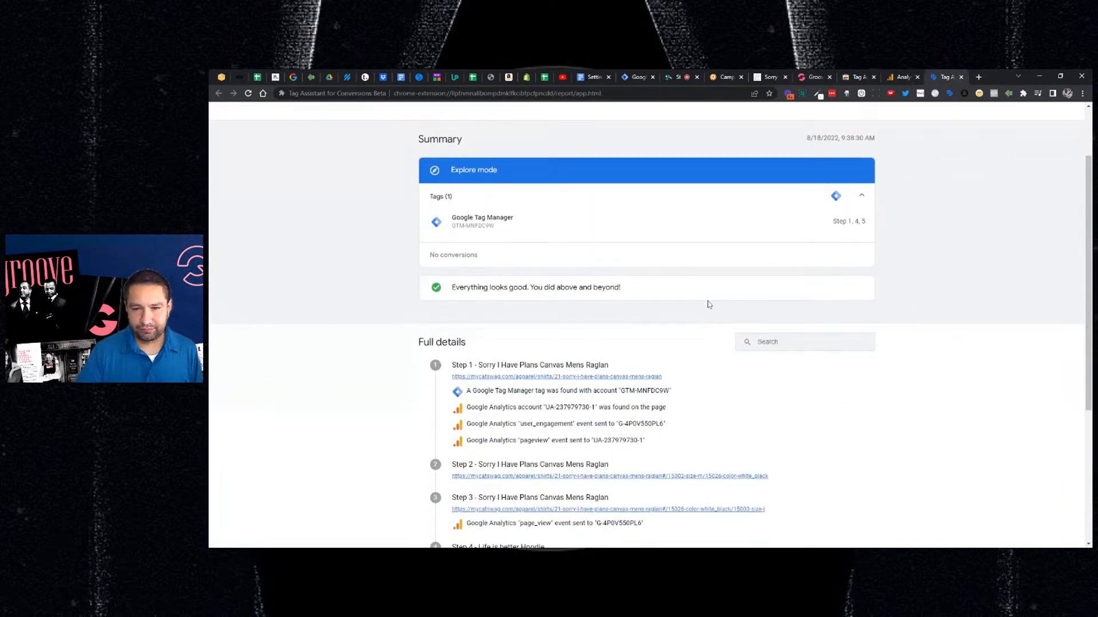
pyautogui.click(894, 77)
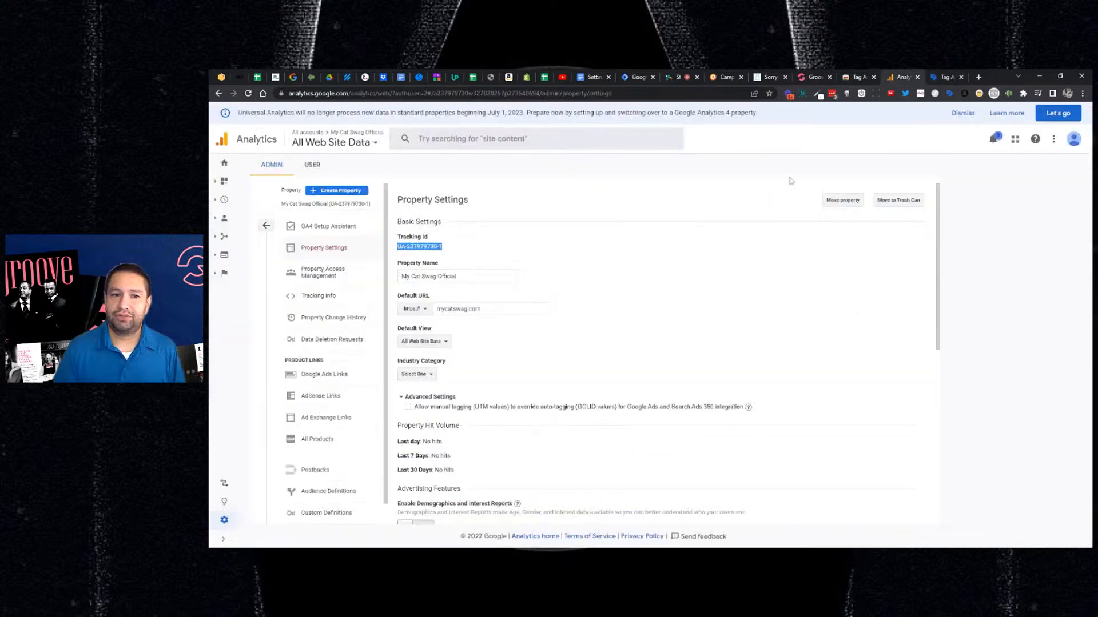
# - Select the All Web Site Data view of the My Cat Swag Official property and show its Analytics home overview
pyautogui.click(331, 142)
pyautogui.click(343, 214)
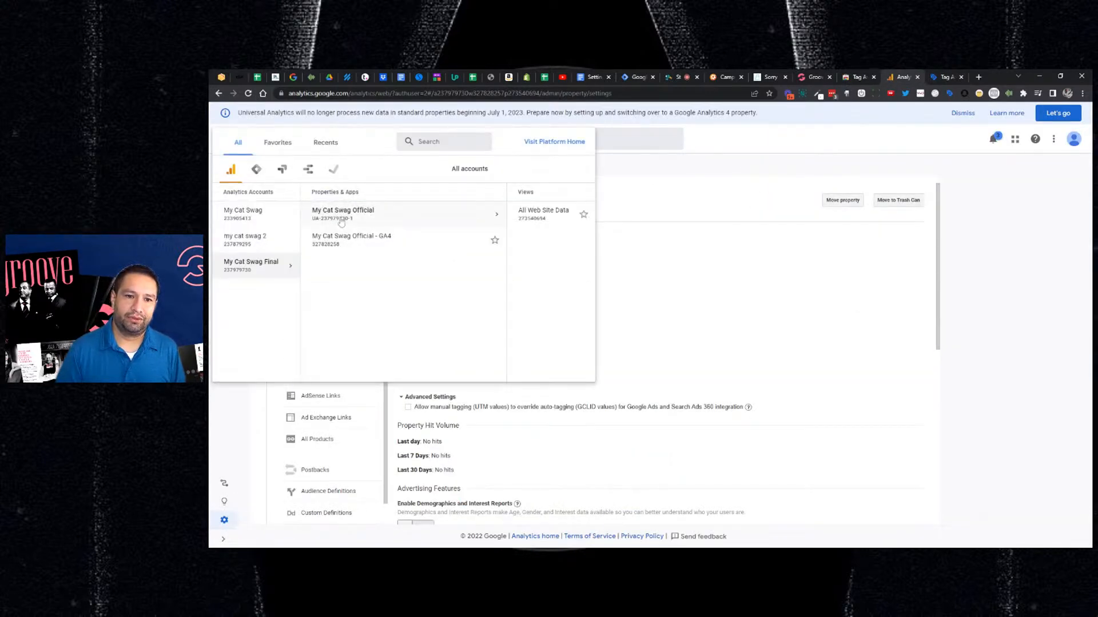
pyautogui.click(522, 216)
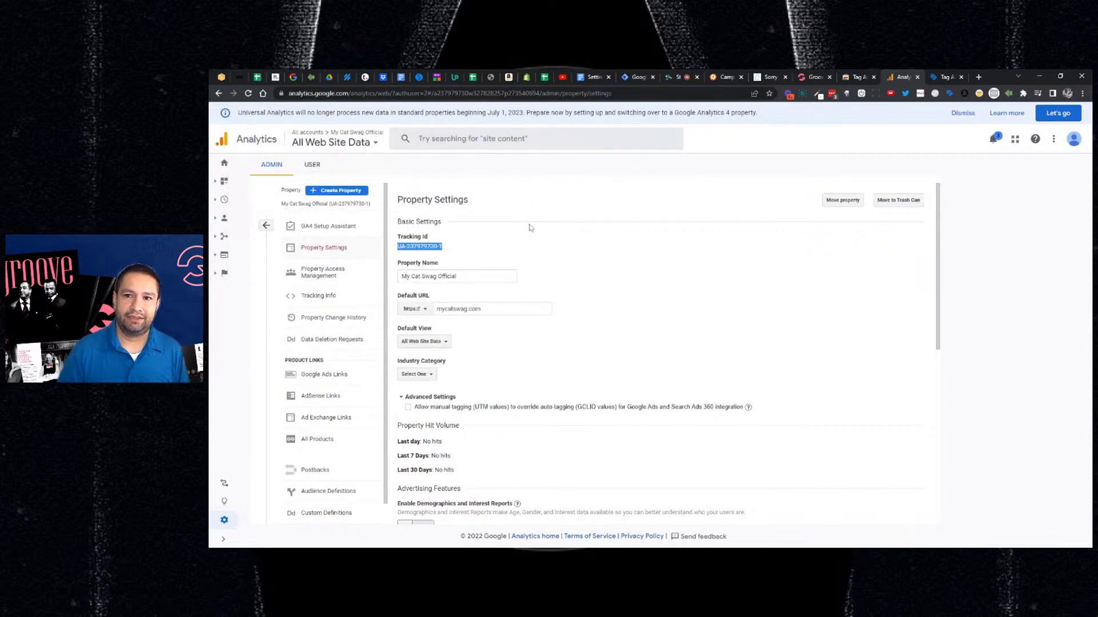
pyautogui.click(218, 164)
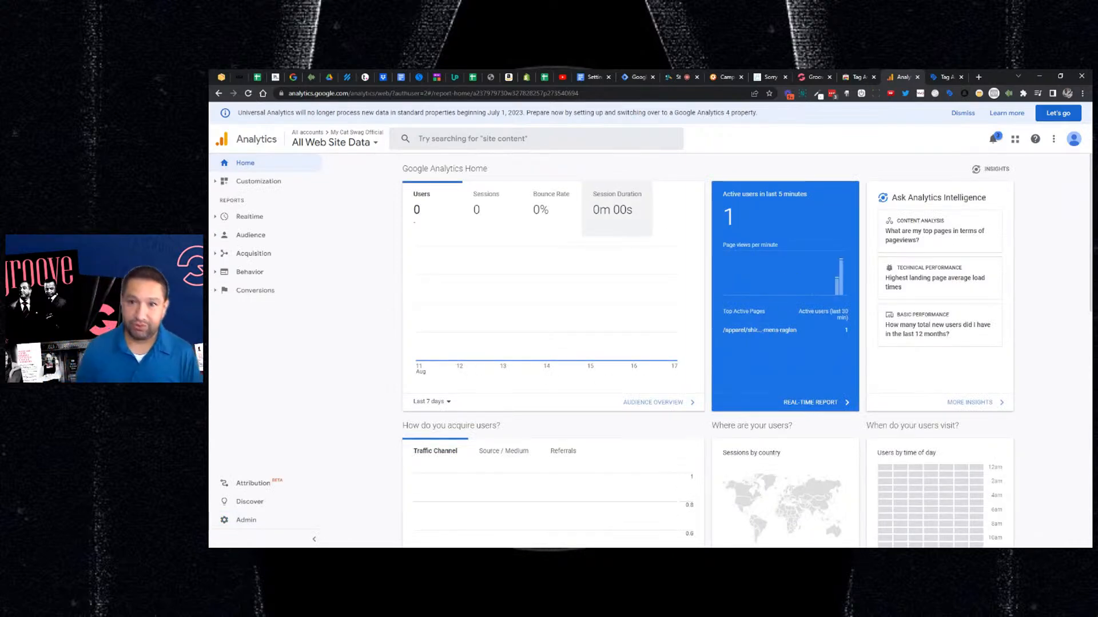
# - Search Google for "google analytics demo account"
pyautogui.click(642, 94)
pyautogui.write('goo')
pyautogui.press('Return')
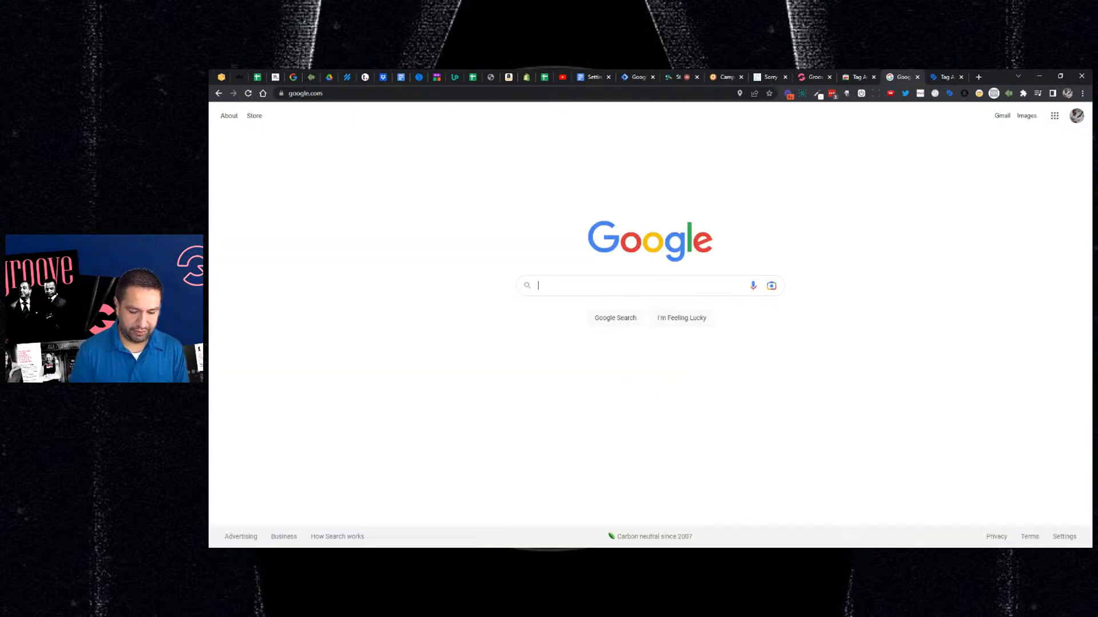
pyautogui.write('google an')
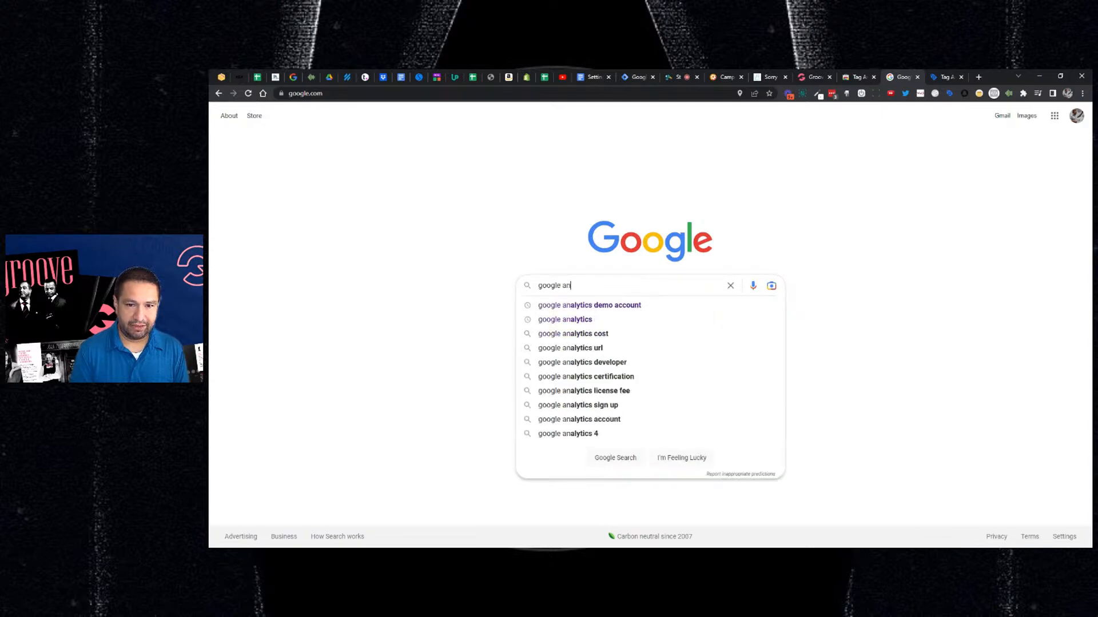
pyautogui.press('Down')
pyautogui.press('Return')
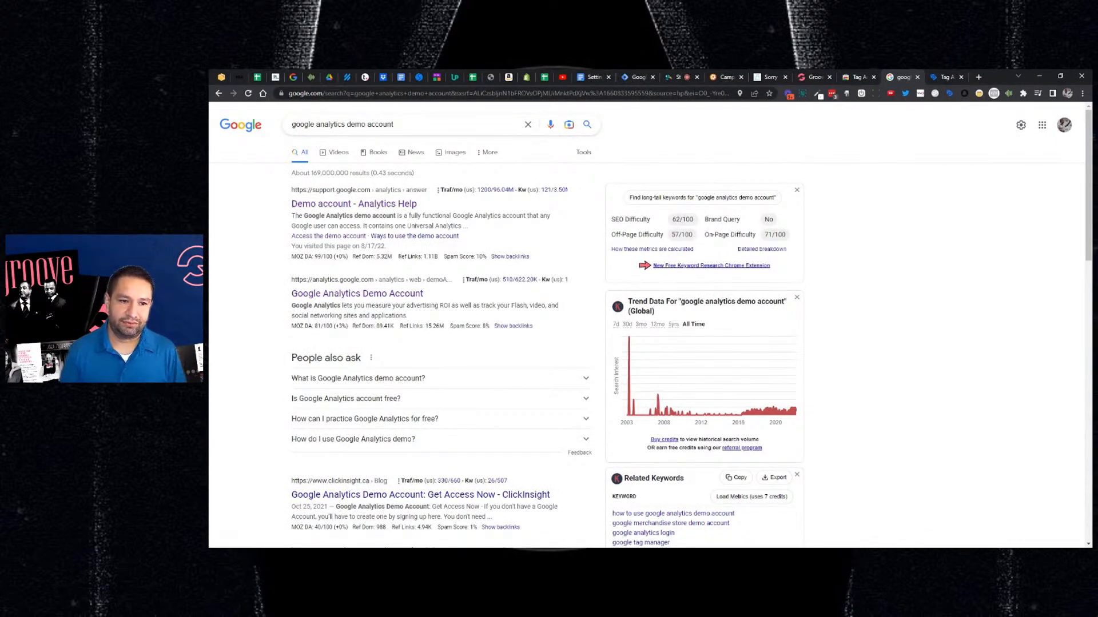
# - Open the Analytics Help article on the demo account and access its Google Analytics 4 property for the Google Merchandise Store
pyautogui.click(327, 298)
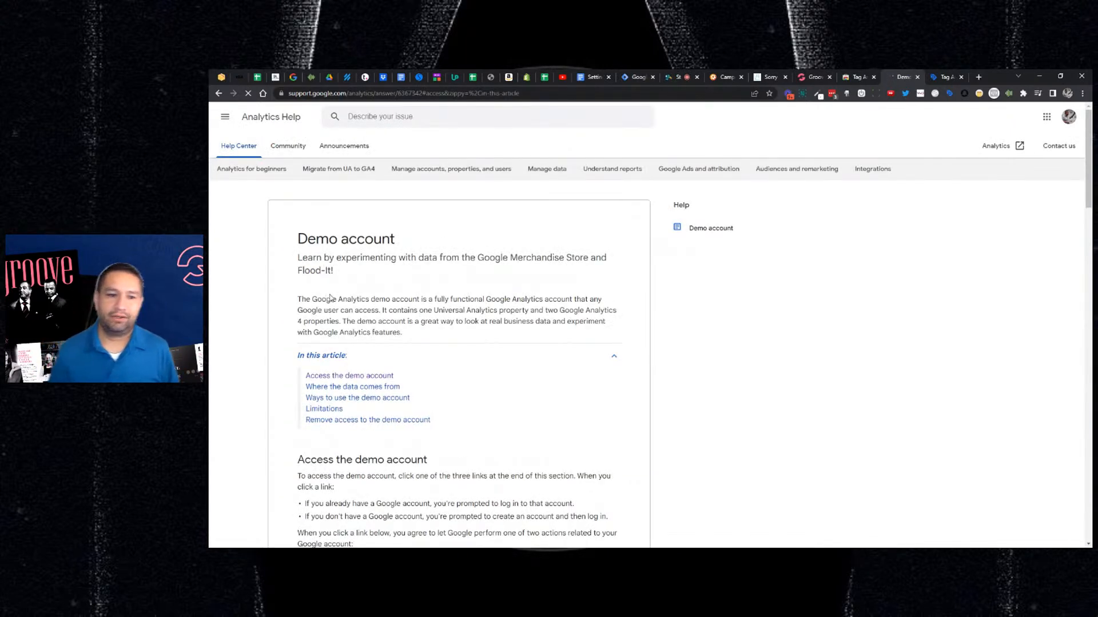
pyautogui.scroll(4, 360, 250)
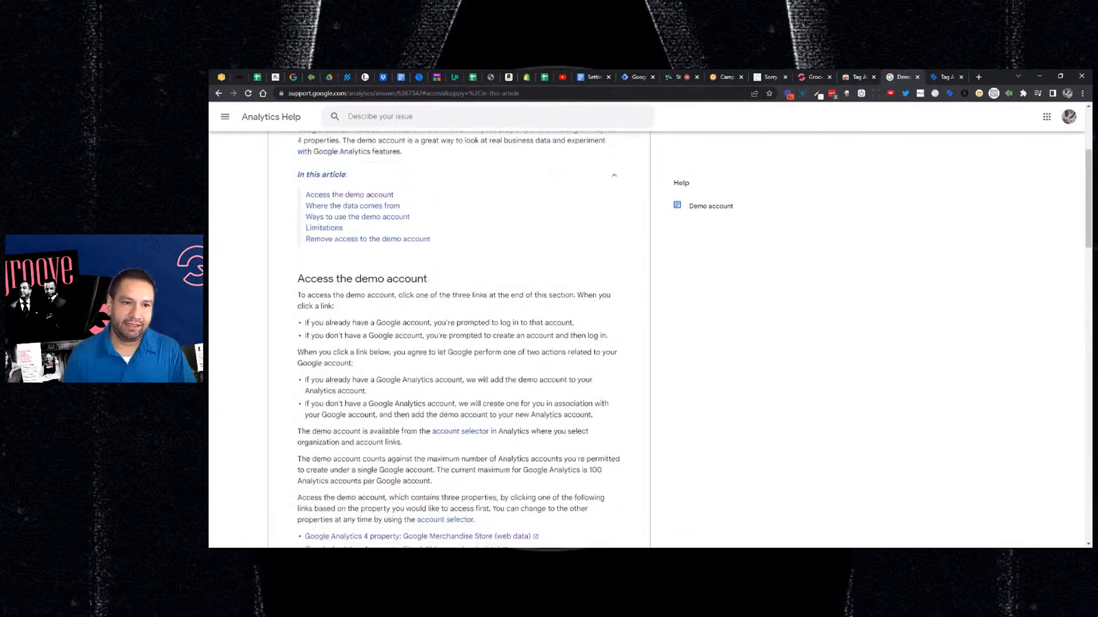
pyautogui.click(359, 247)
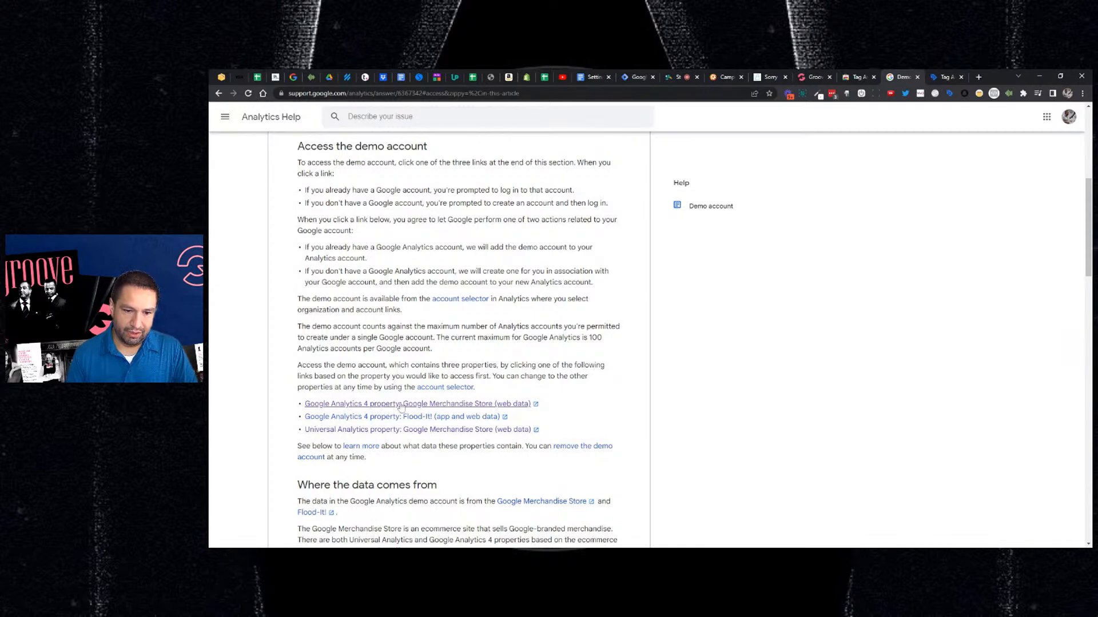
pyautogui.click(455, 405)
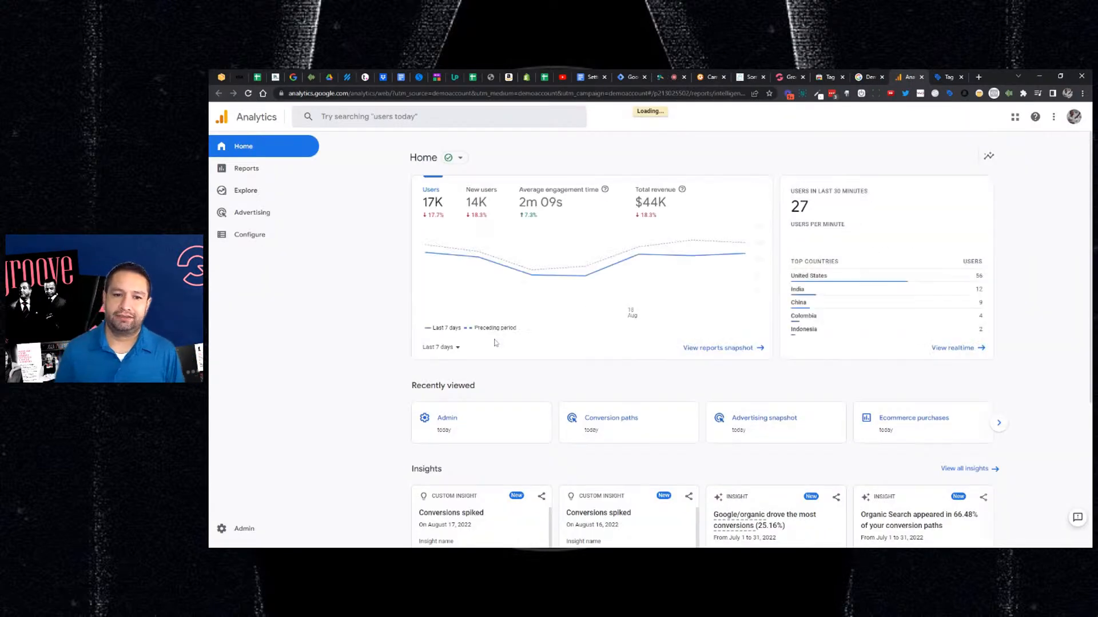
# - Review the demo property's Reports snapshot and open the User acquisition report
pyautogui.scroll(-1, 492, 337)
pyautogui.scroll(1, 492, 338)
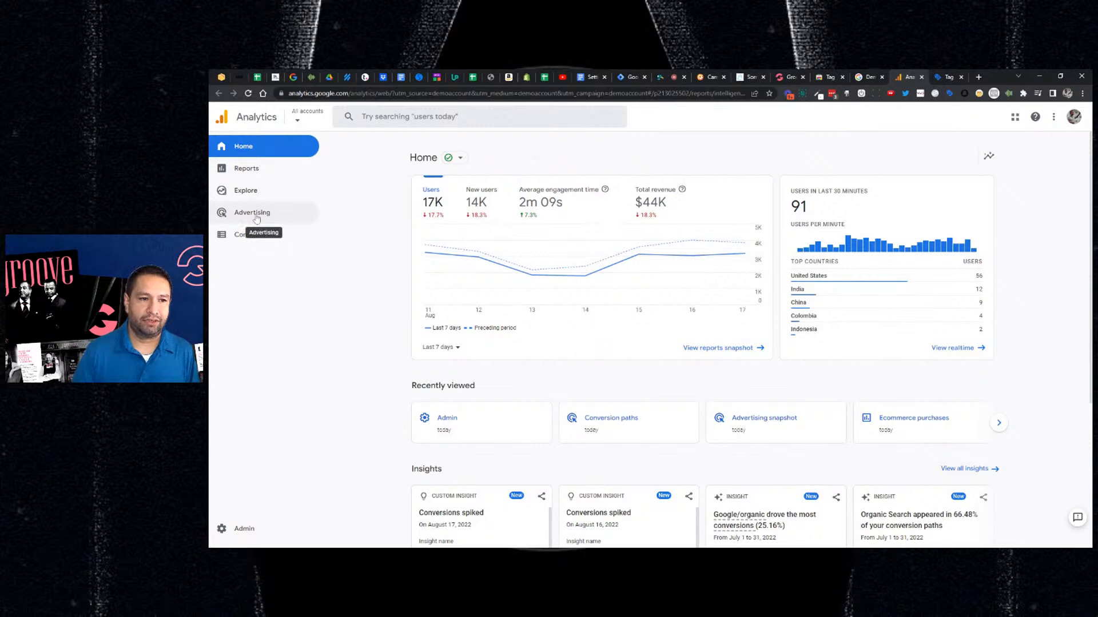
pyautogui.click(245, 170)
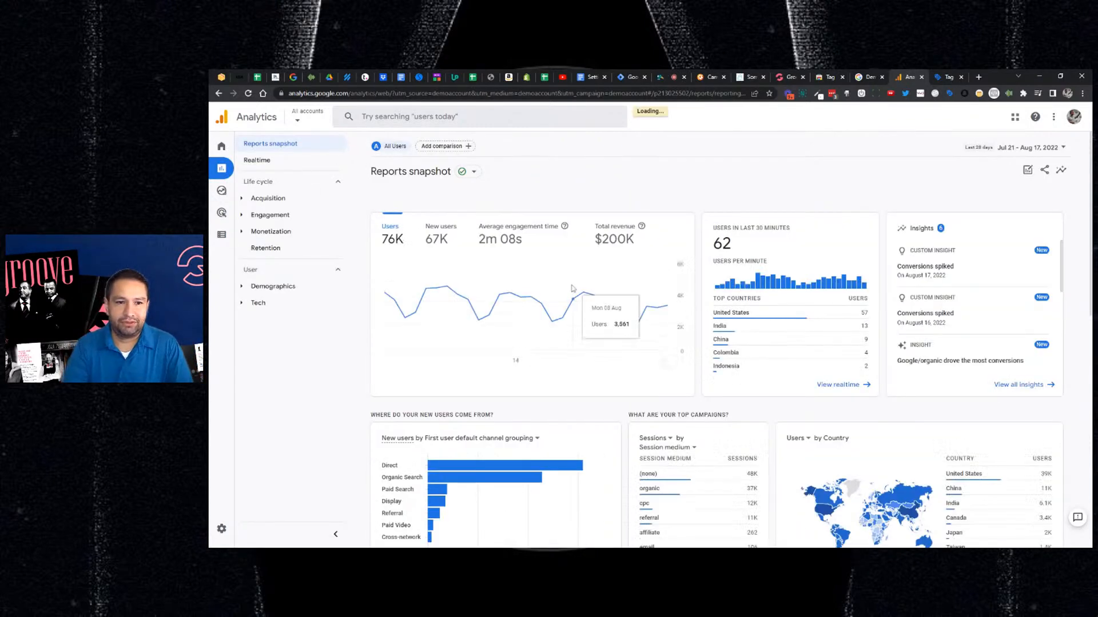
pyautogui.scroll(-2, 571, 289)
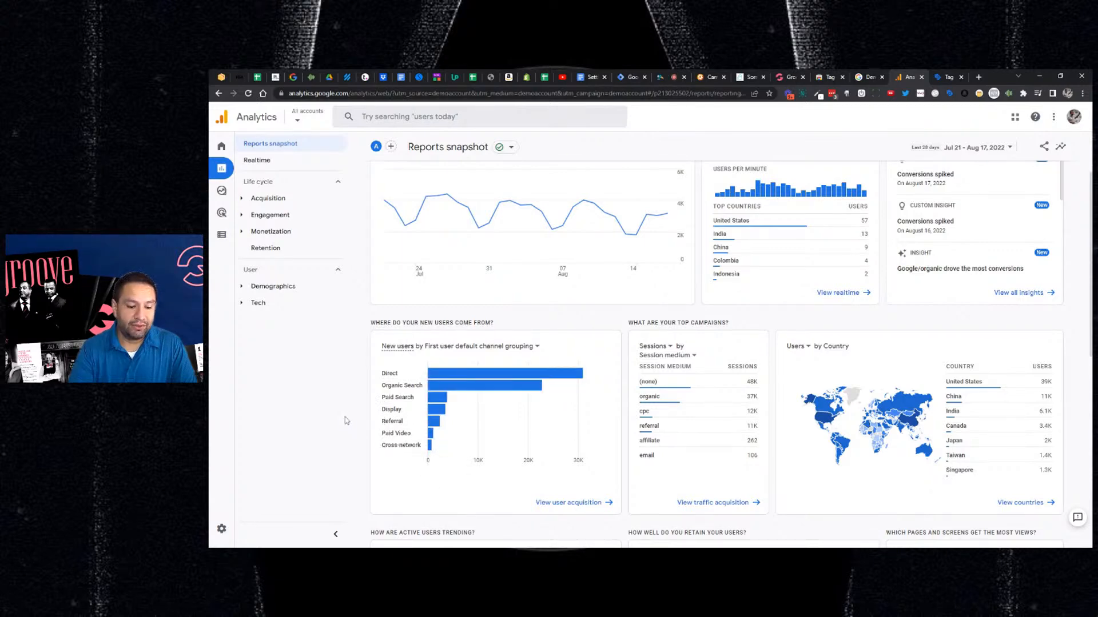
pyautogui.click(558, 503)
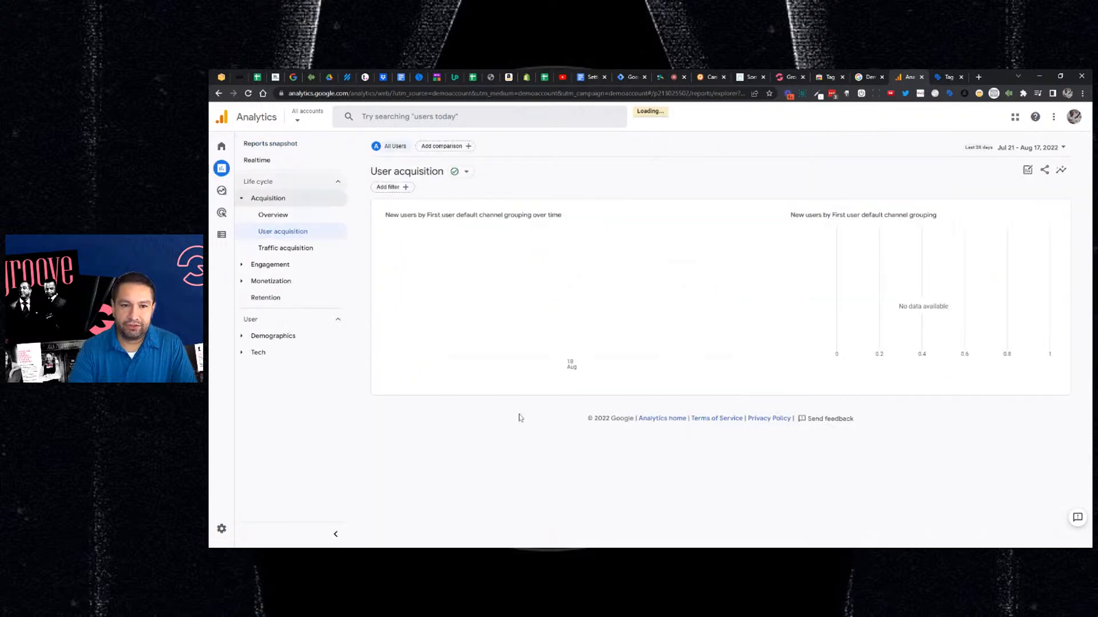
# - Break the User acquisition table down by First user medium
pyautogui.scroll(-1, 522, 408)
pyautogui.scroll(-1, 522, 409)
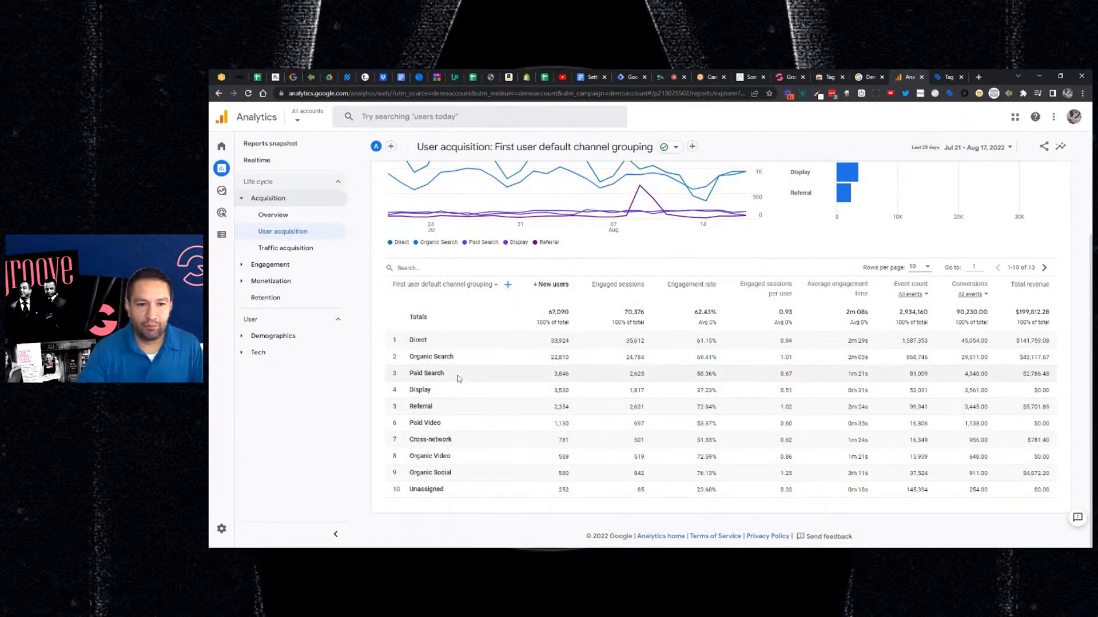
pyautogui.click(477, 292)
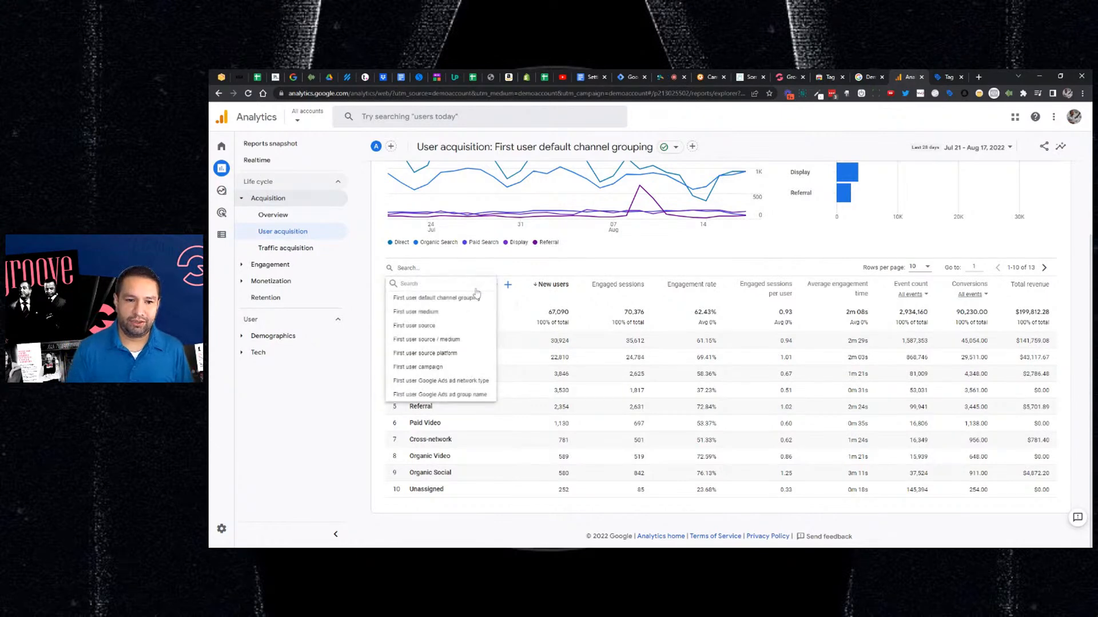
pyautogui.click(438, 313)
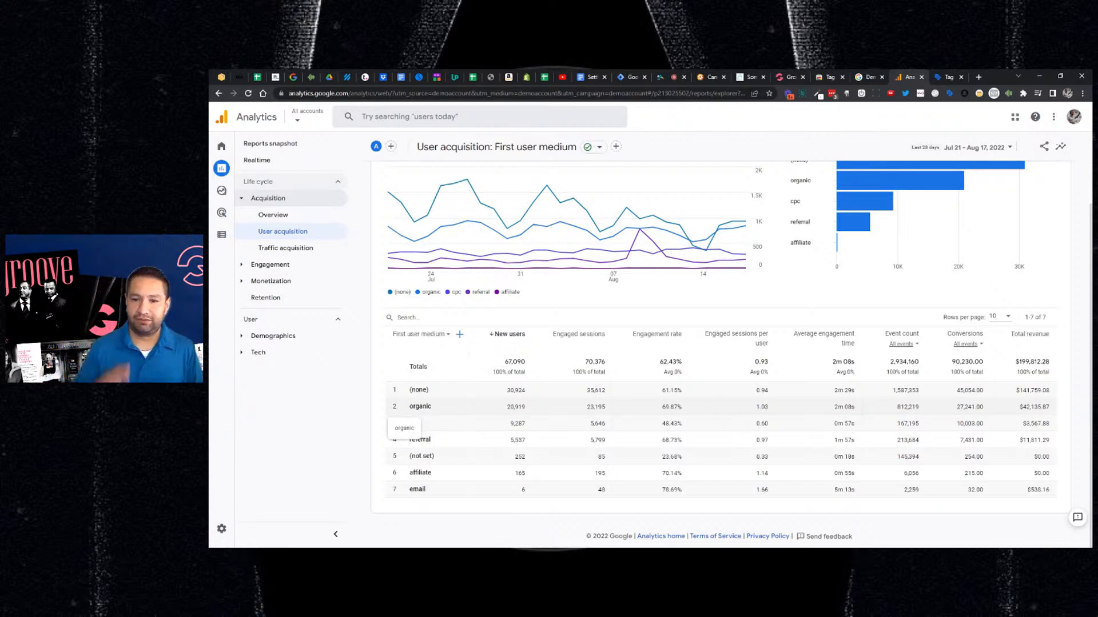
# - Examine the User acquisition table by First user source and by First user source platform
pyautogui.click(439, 336)
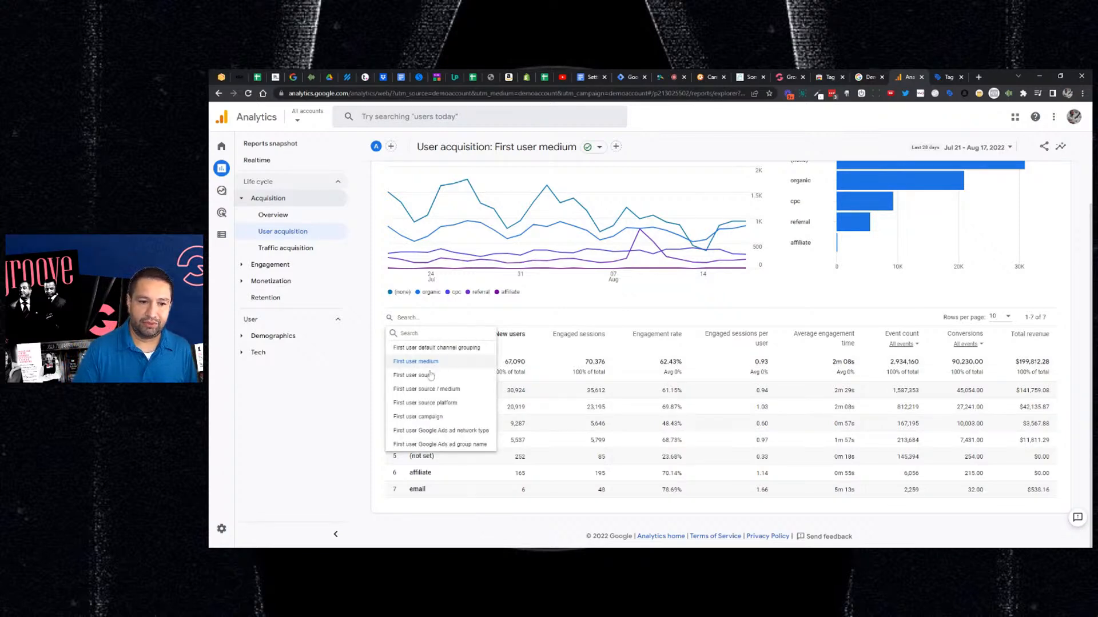
pyautogui.click(428, 376)
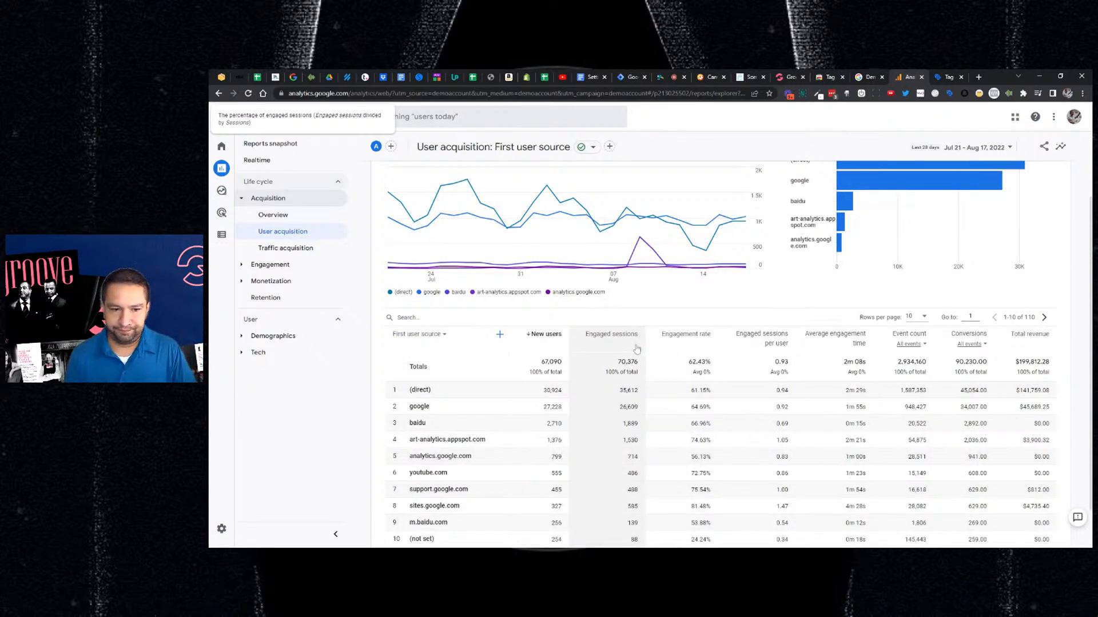
pyautogui.scroll(-1, 637, 350)
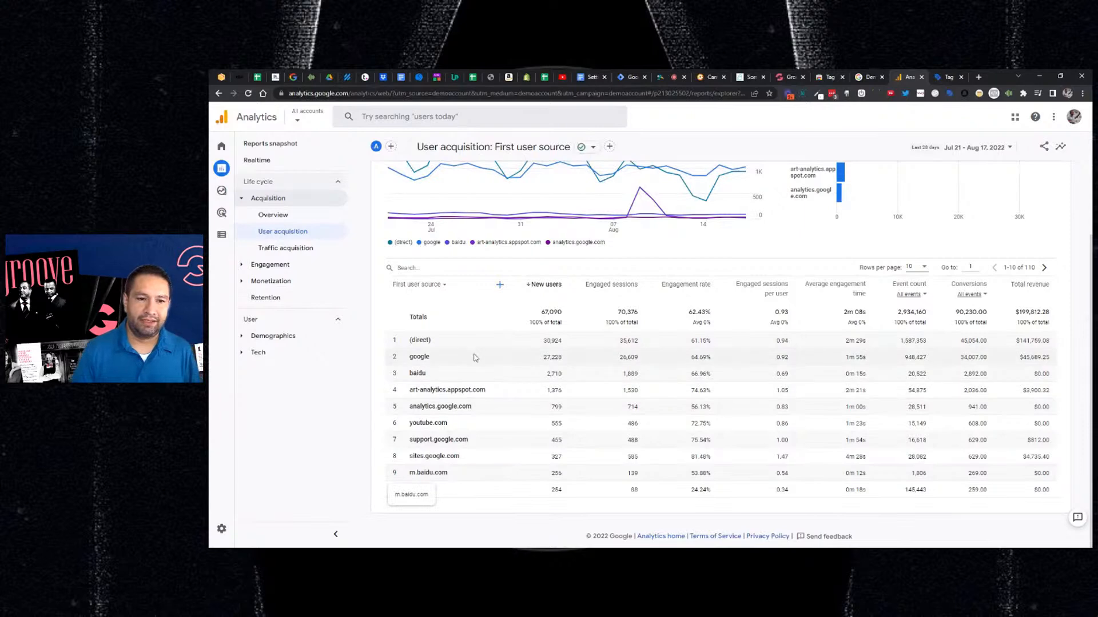
pyautogui.click(443, 285)
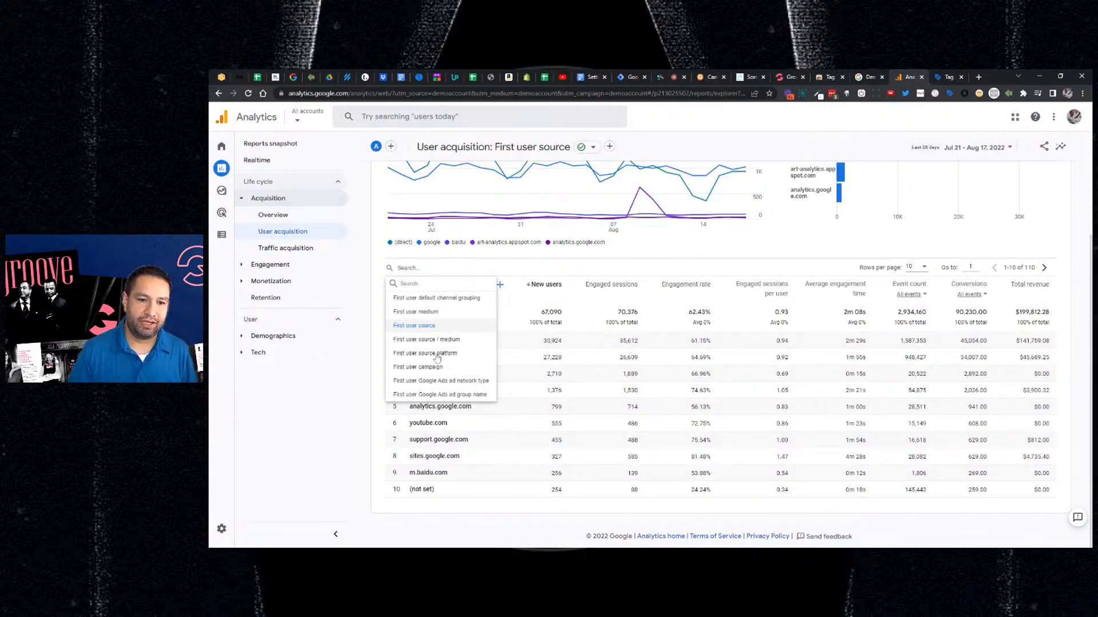
pyautogui.click(440, 353)
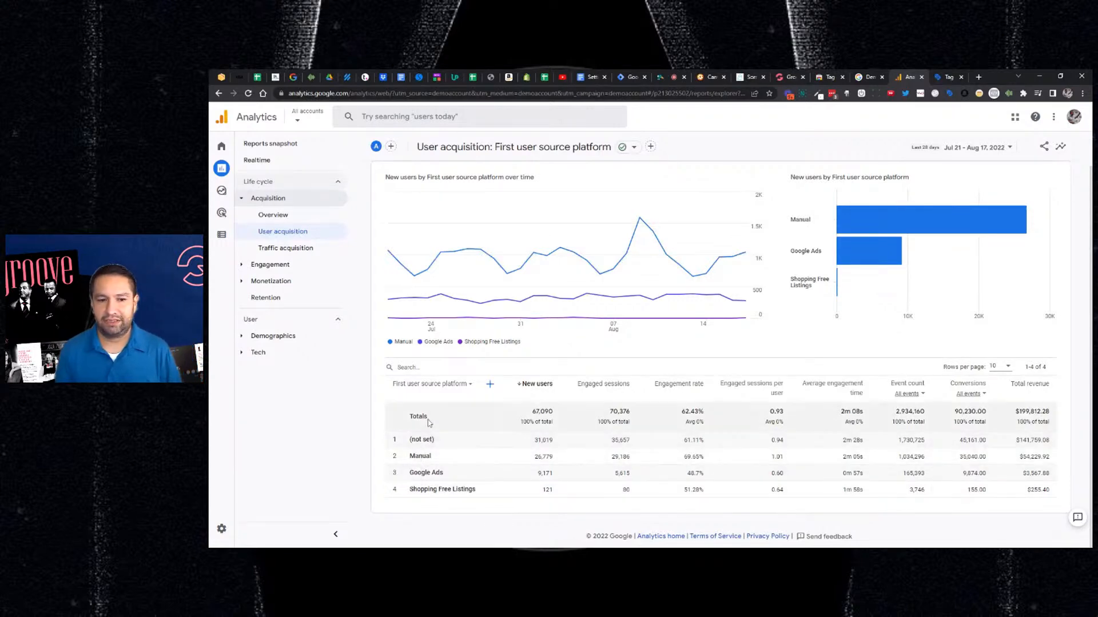
# - Break the User acquisition table down by First user campaign and examine the conversions and total revenue columns
pyautogui.click(437, 384)
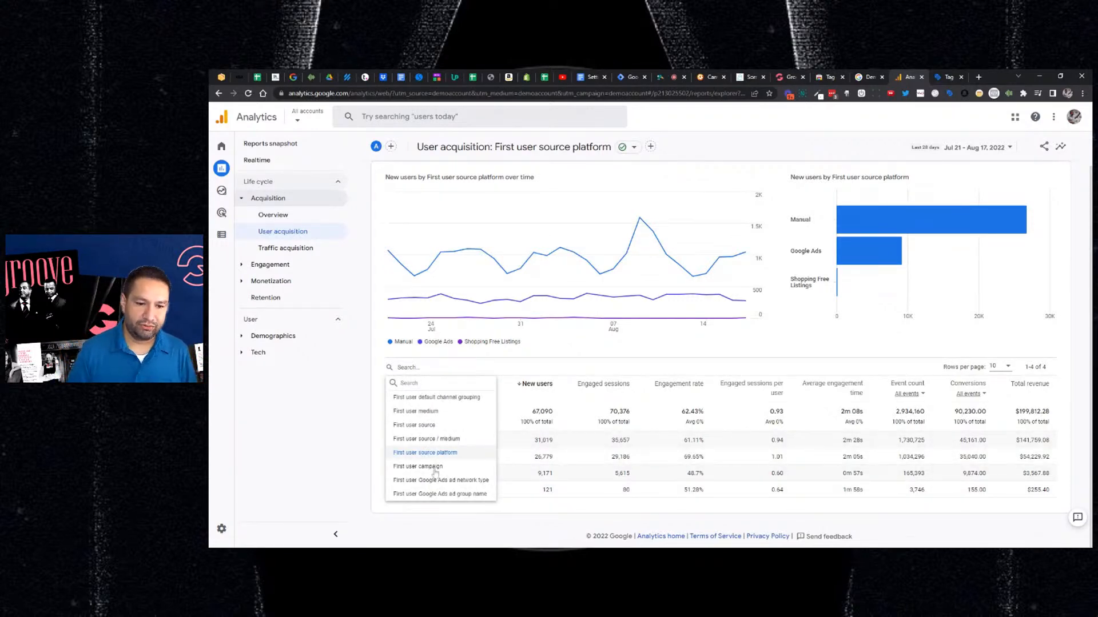
pyautogui.click(436, 467)
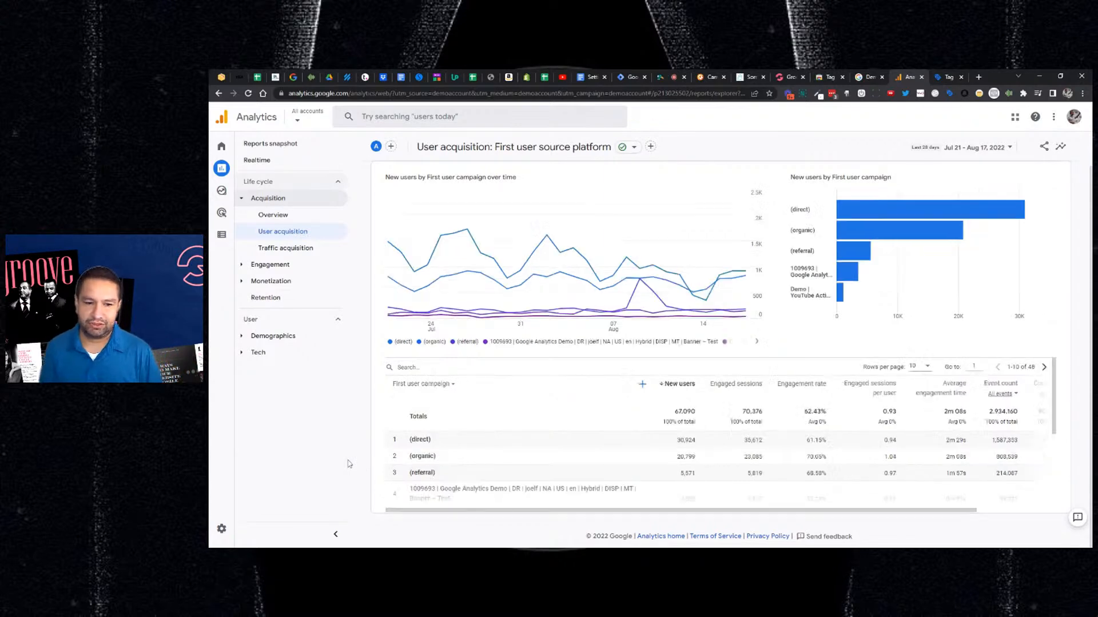
pyautogui.scroll(-3, 360, 452)
pyautogui.scroll(-1, 364, 440)
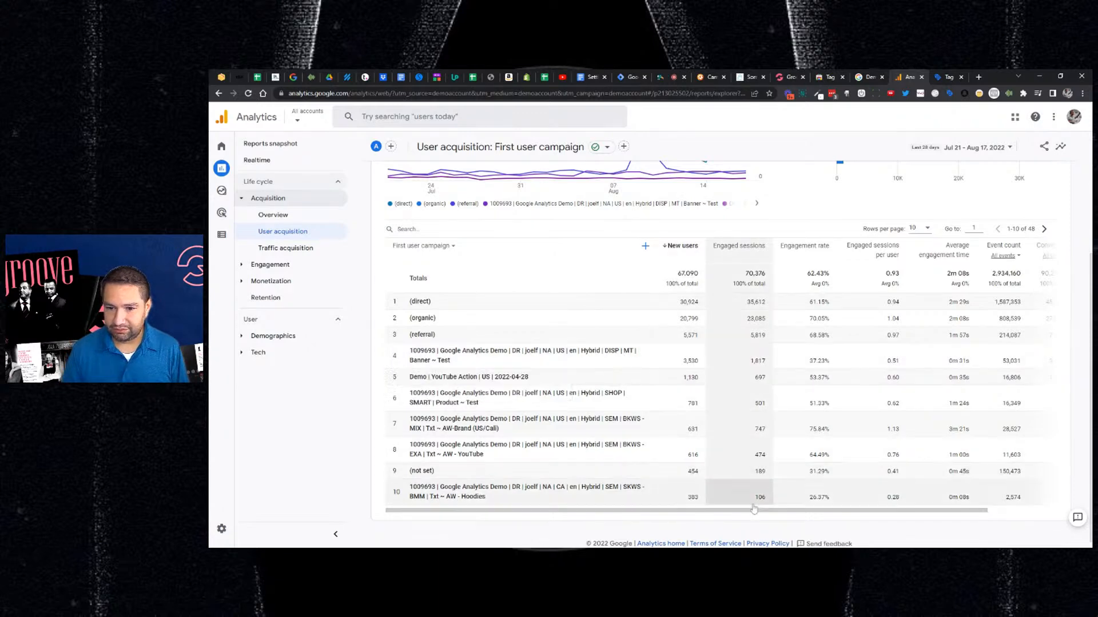
pyautogui.moveTo(764, 510); pyautogui.dragTo(833, 511)
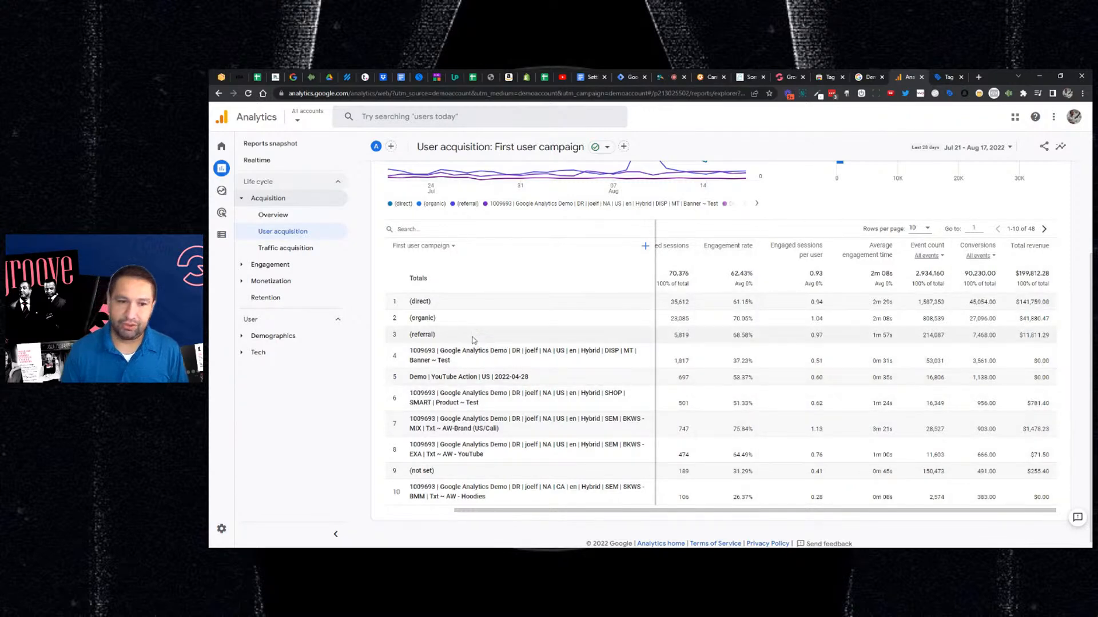
pyautogui.scroll(1, 459, 307)
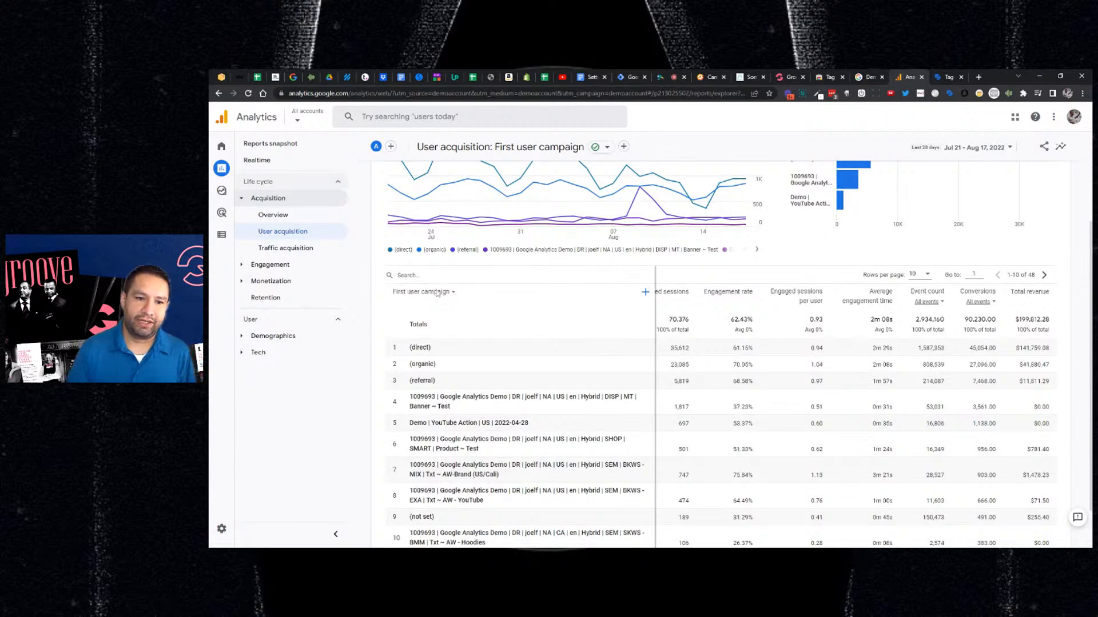
pyautogui.click(438, 292)
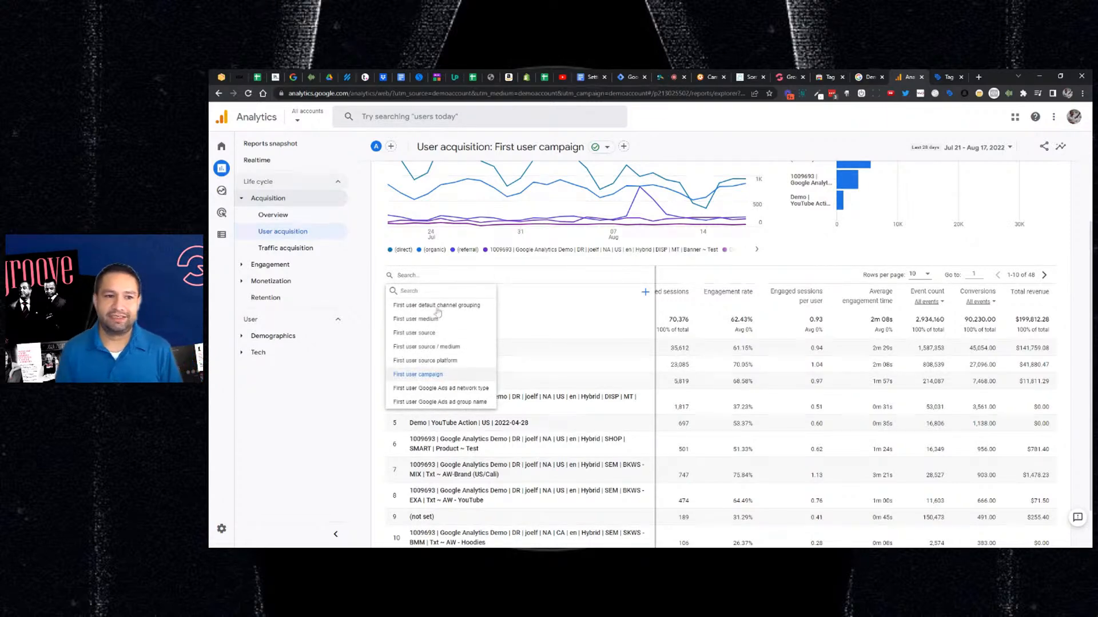
pyautogui.click(311, 412)
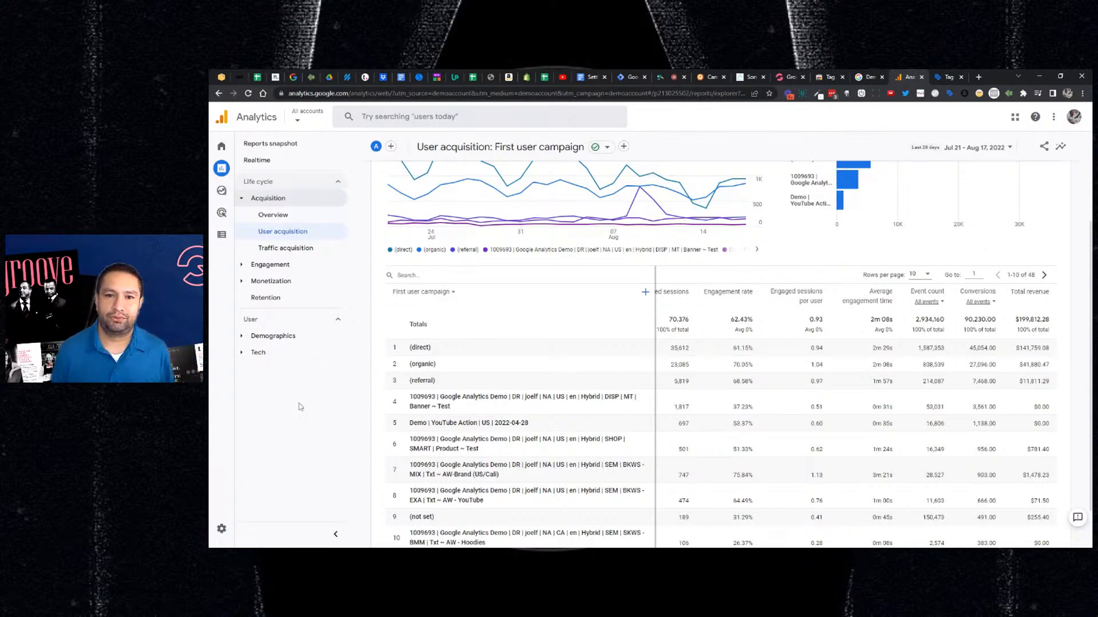
pyautogui.moveTo(613, 221)
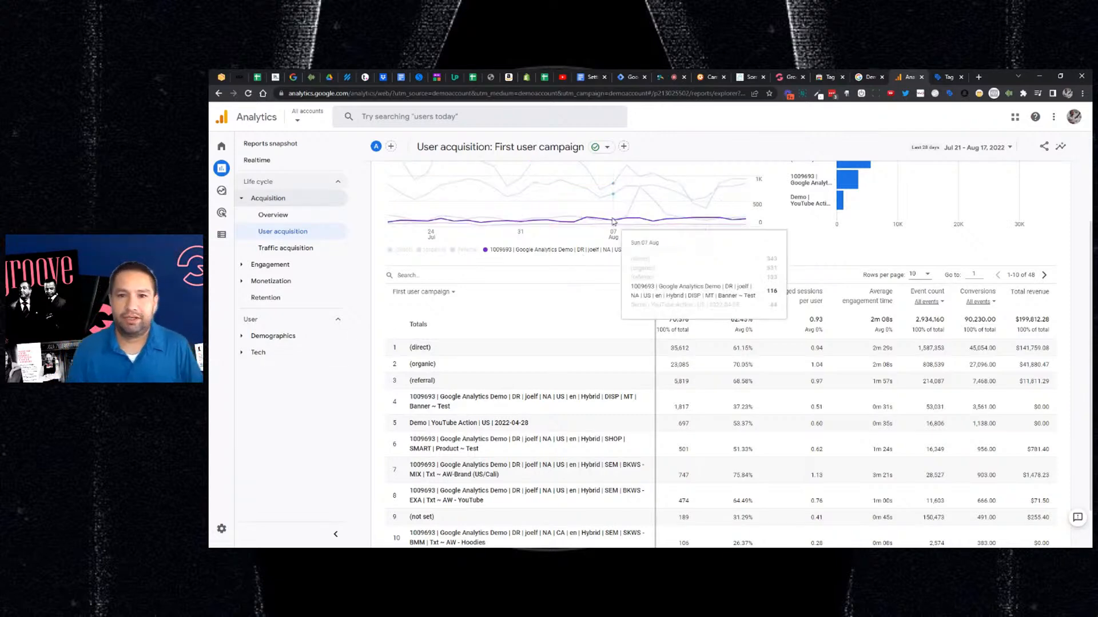
# - Search the web for "utm generator" in the browser tab of the MyCatSwag product page
pyautogui.click(662, 78)
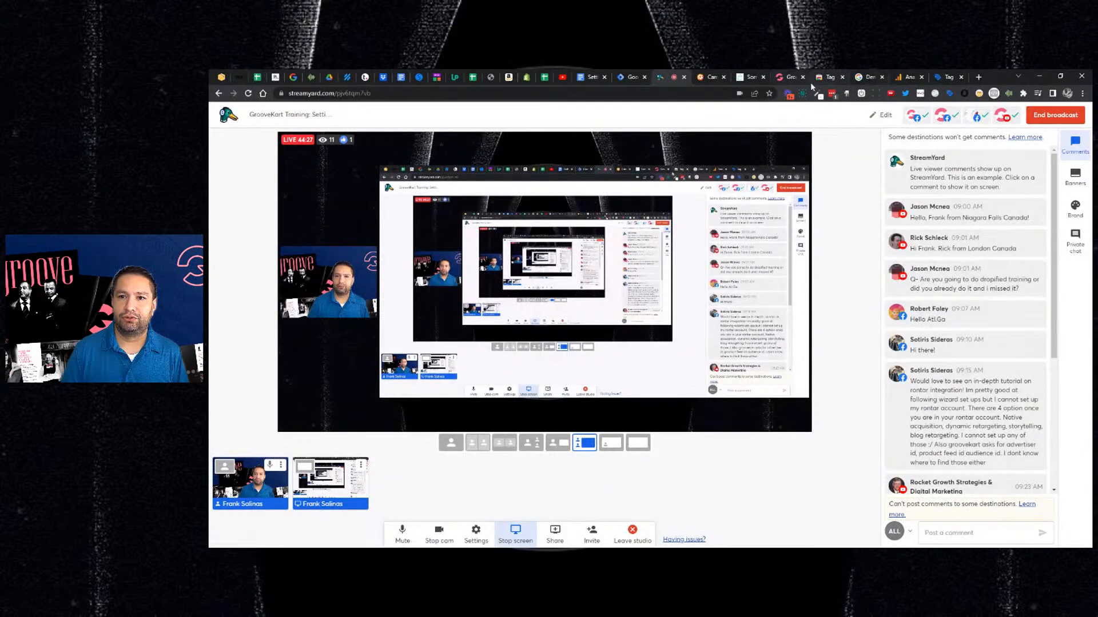
pyautogui.click(745, 77)
pyautogui.hotkey('ctrl', 'l')
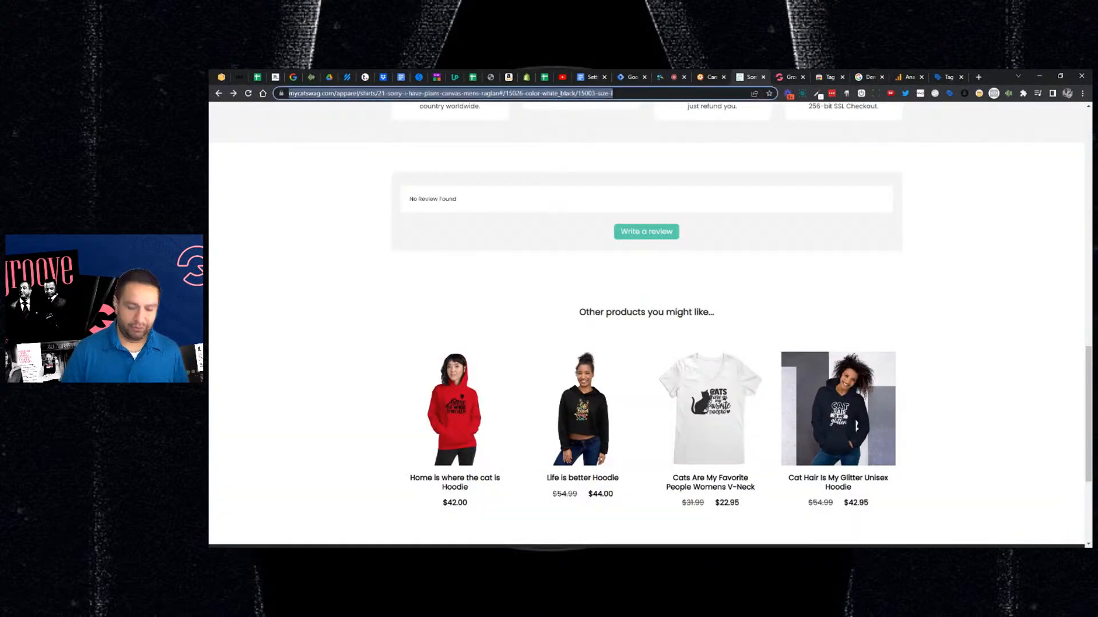
pyautogui.write('utm')
pyautogui.press('Down')
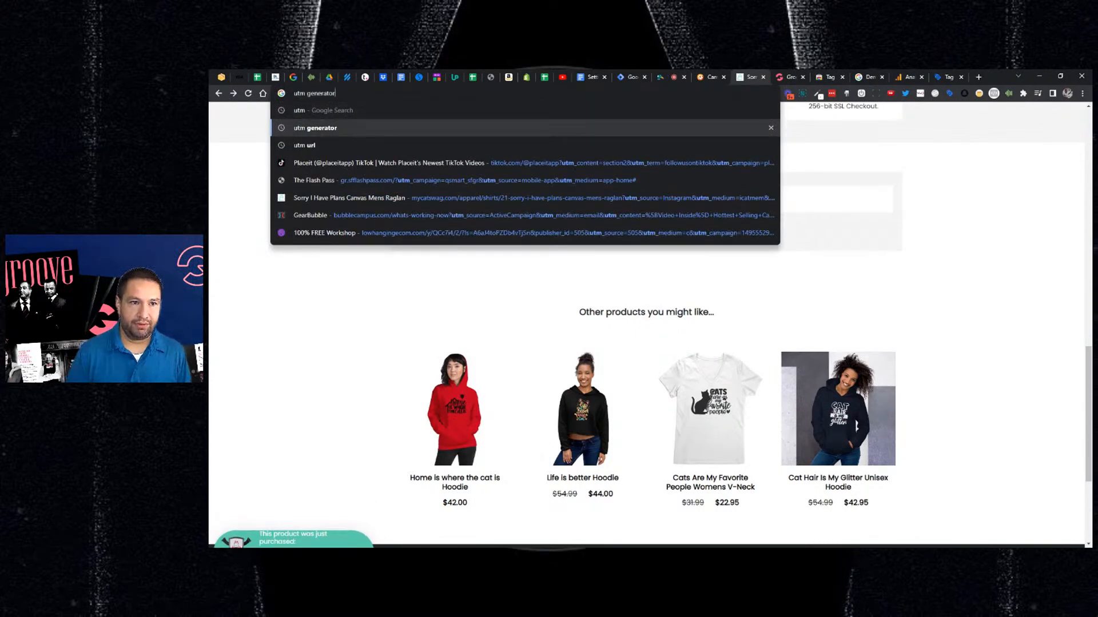
pyautogui.press('Return')
# - Open Google's Campaign URL Builder and switch it from the UA to the GA4 version
pyautogui.click(321, 204)
pyautogui.hotkey('ctrl', 'a')
pyautogui.press('Tab')
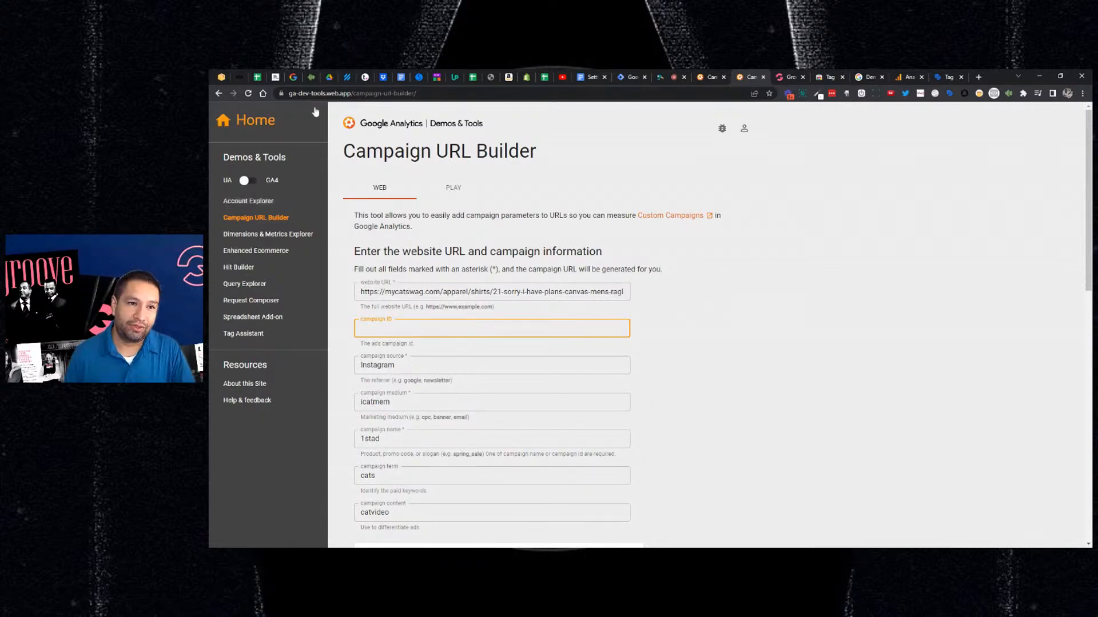
pyautogui.click(250, 181)
pyautogui.click(250, 181)
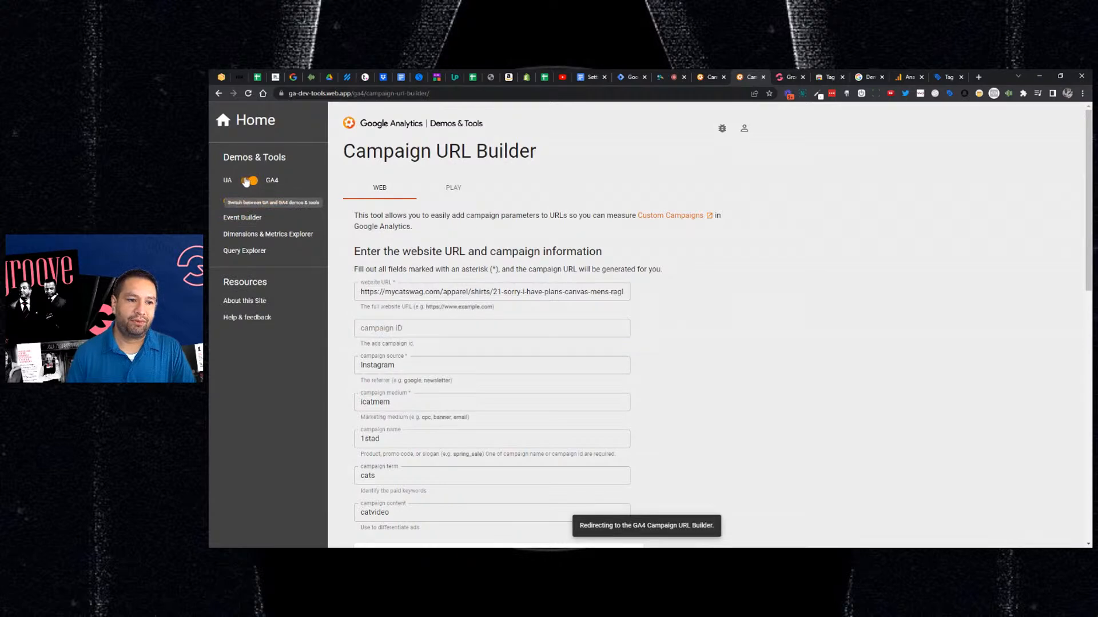
pyautogui.click(247, 182)
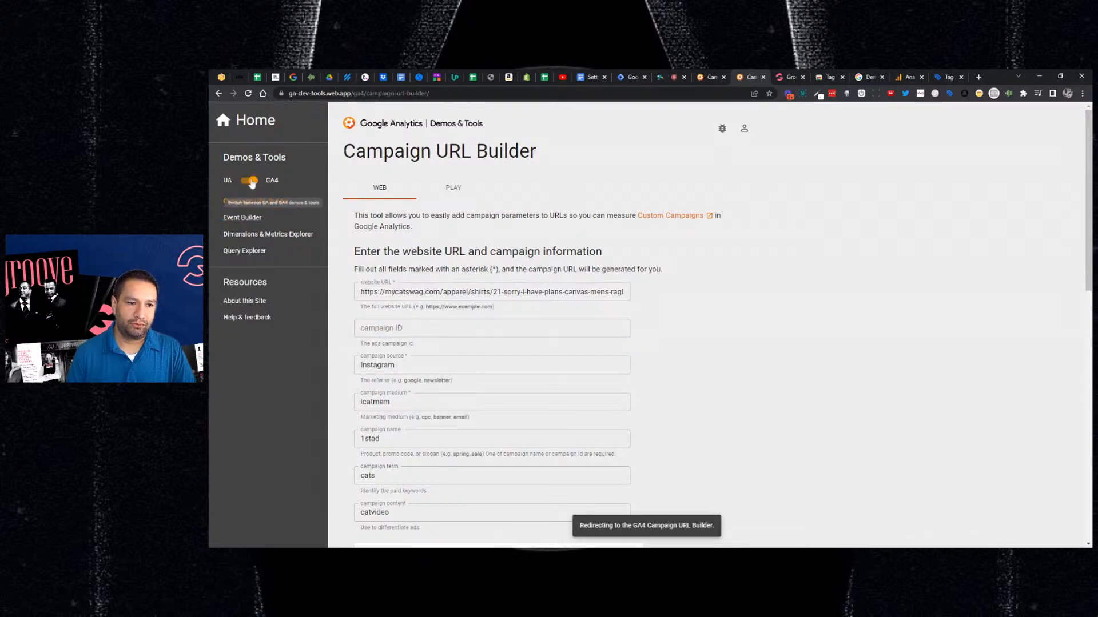
pyautogui.click(248, 183)
pyautogui.click(248, 182)
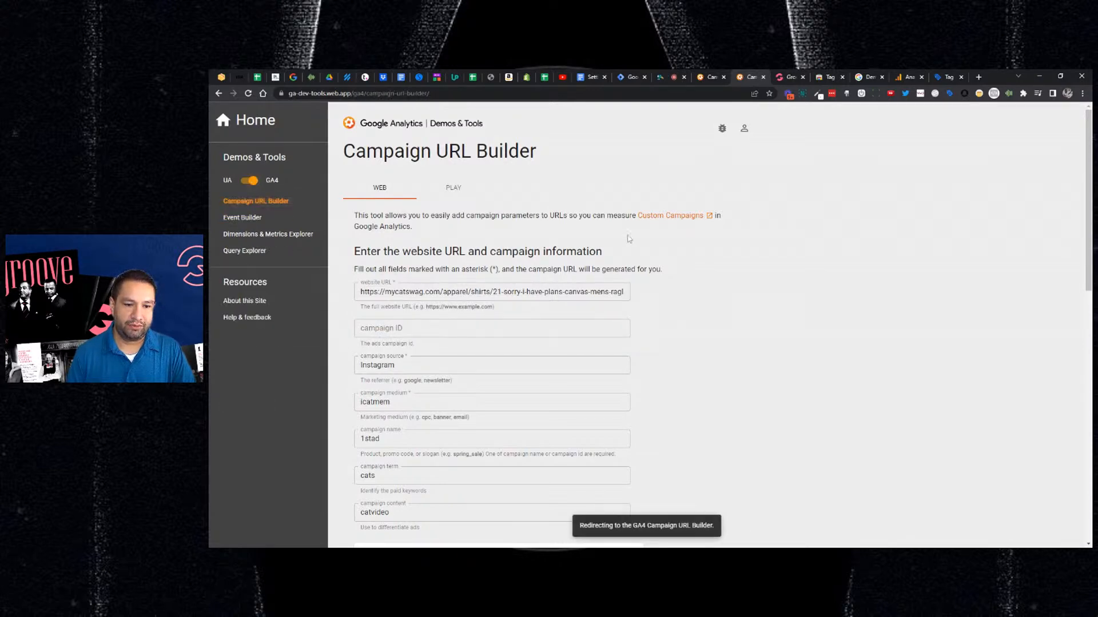
# - Examine the campaign source and campaign medium values in the website campaign information form
pyautogui.scroll(-2, 636, 245)
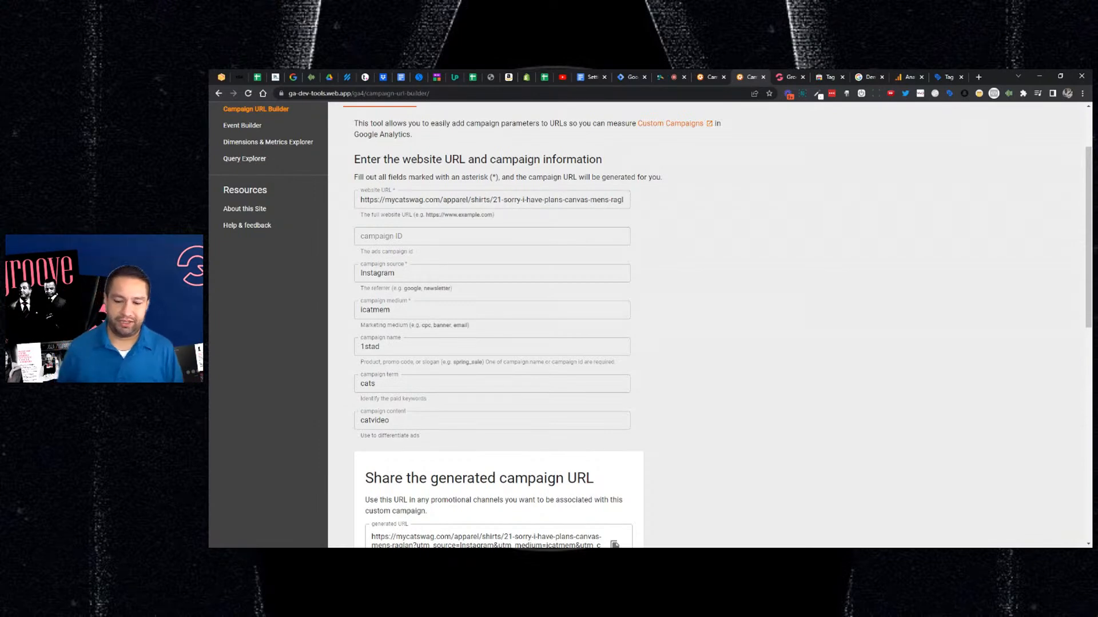
pyautogui.doubleClick(400, 309)
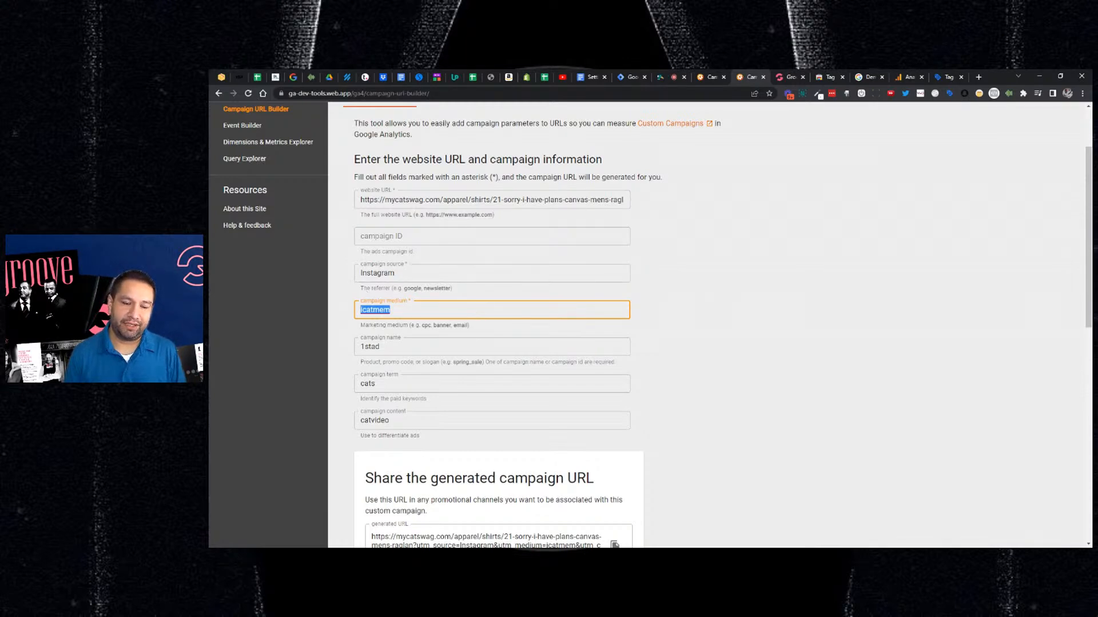
pyautogui.hotkey('shift', 'Tab')
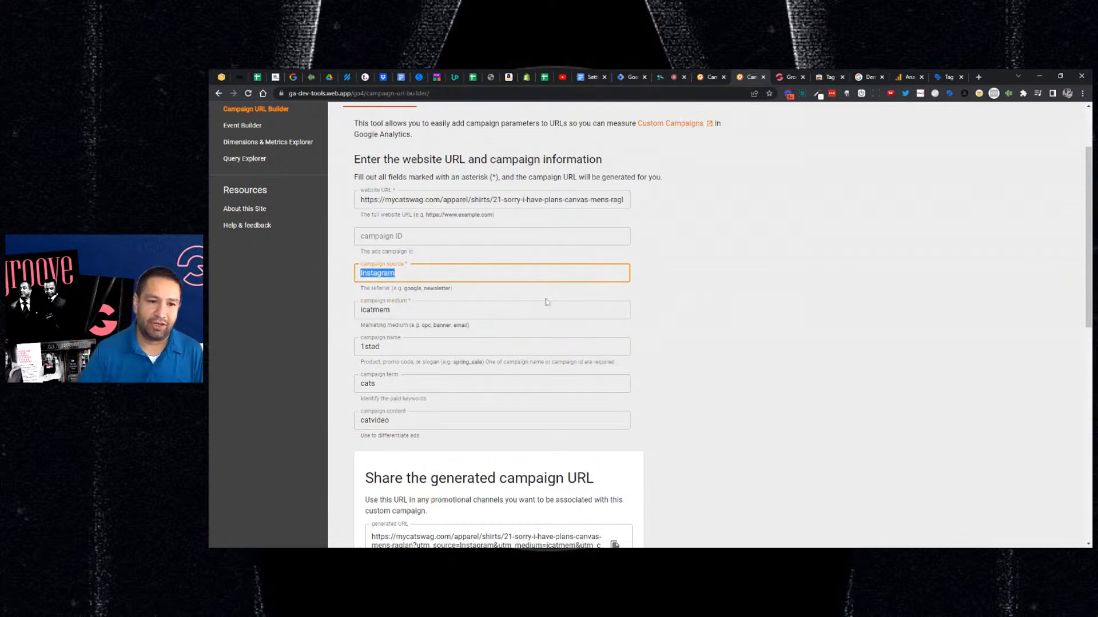
pyautogui.press('Tab')
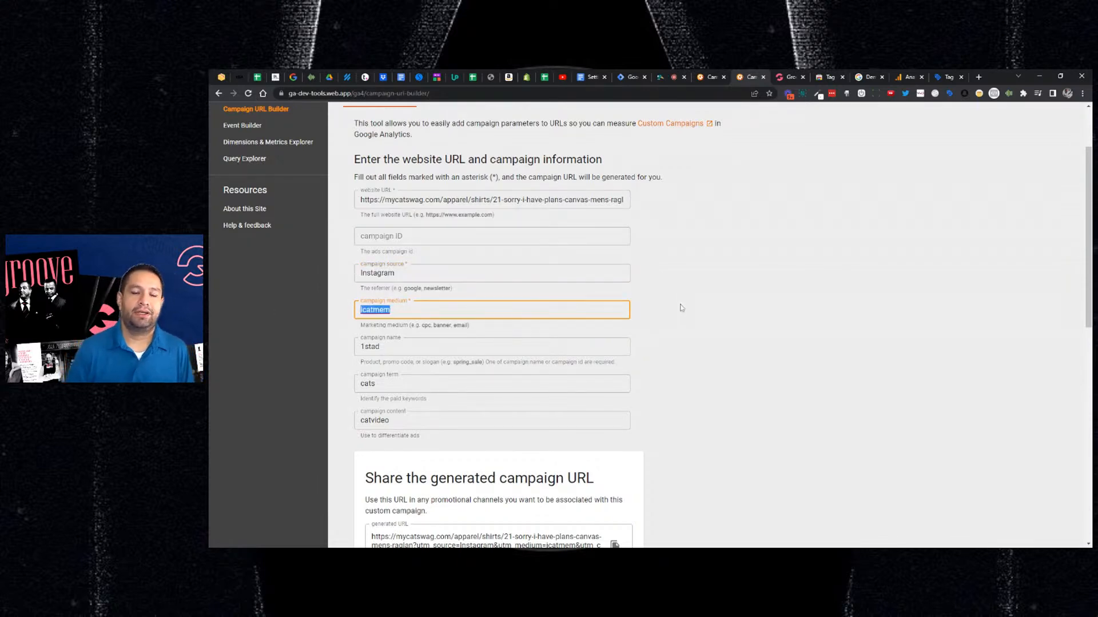